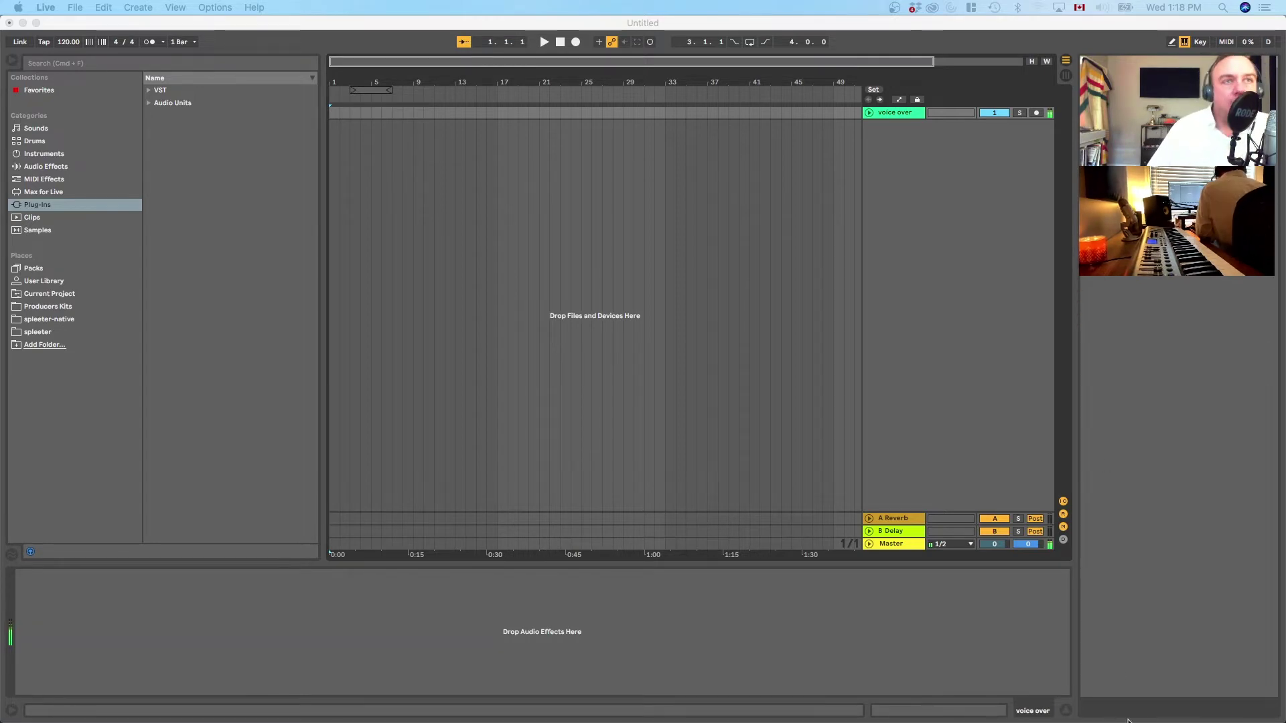
left_click(969, 410)
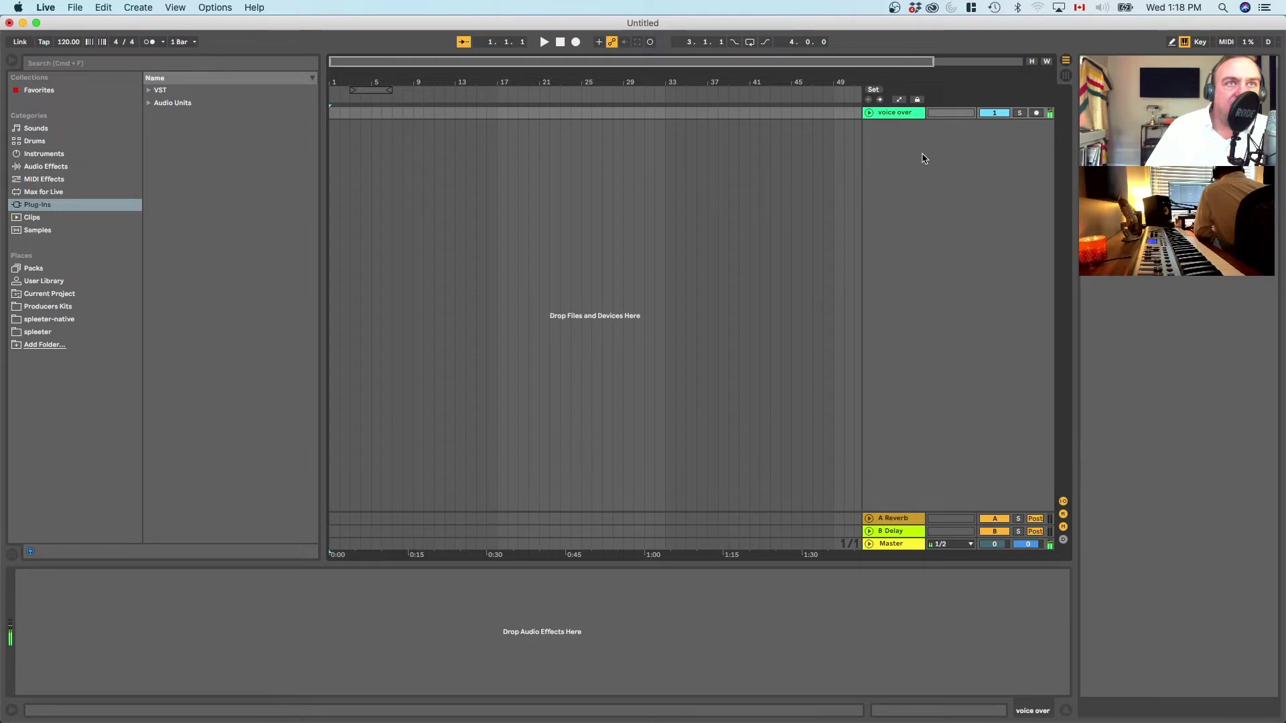
left_click(870, 112)
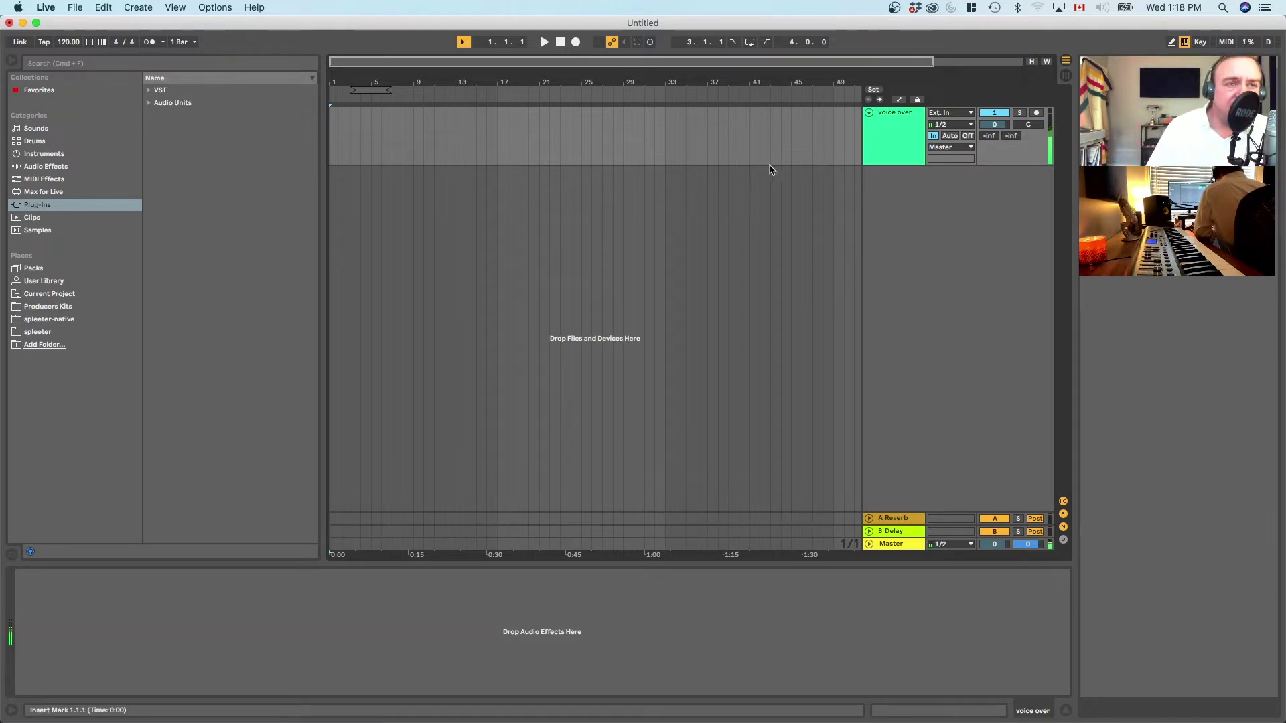
left_click(868, 114)
left_click(869, 113)
left_click(868, 112)
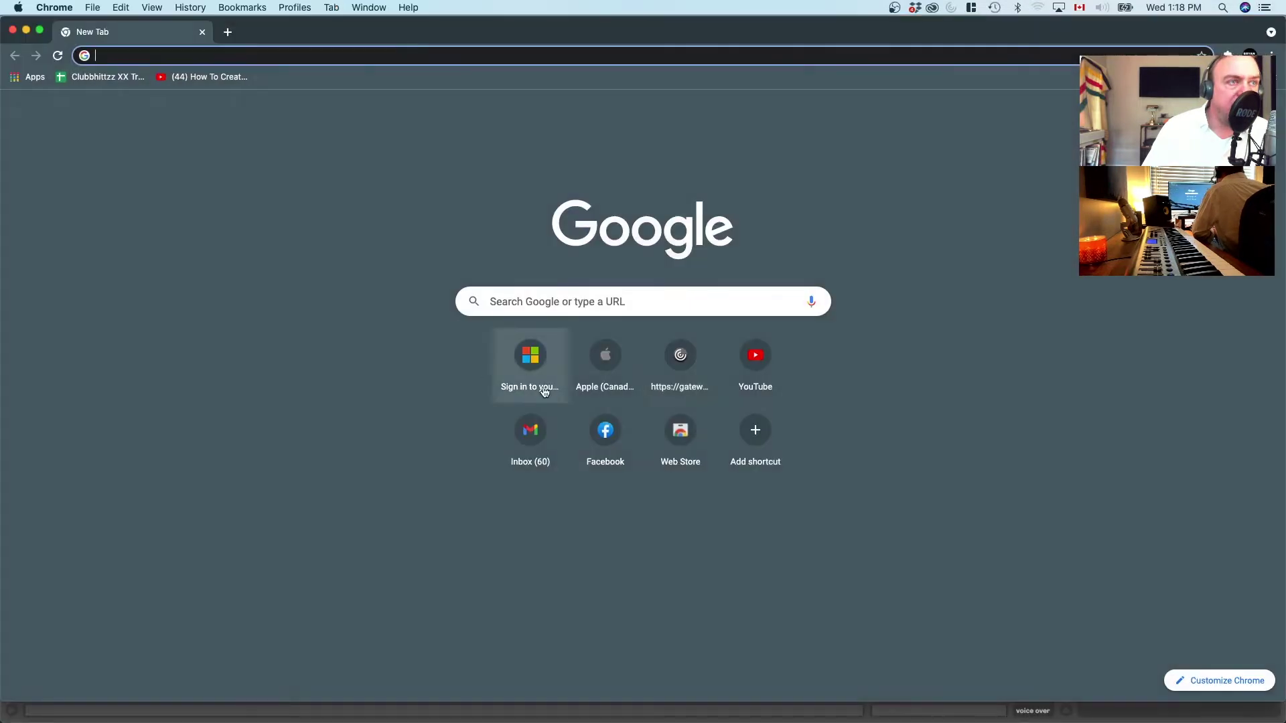
Step: Open YouTube in the browser and search for "a-dre adicto"
left_click(775, 371)
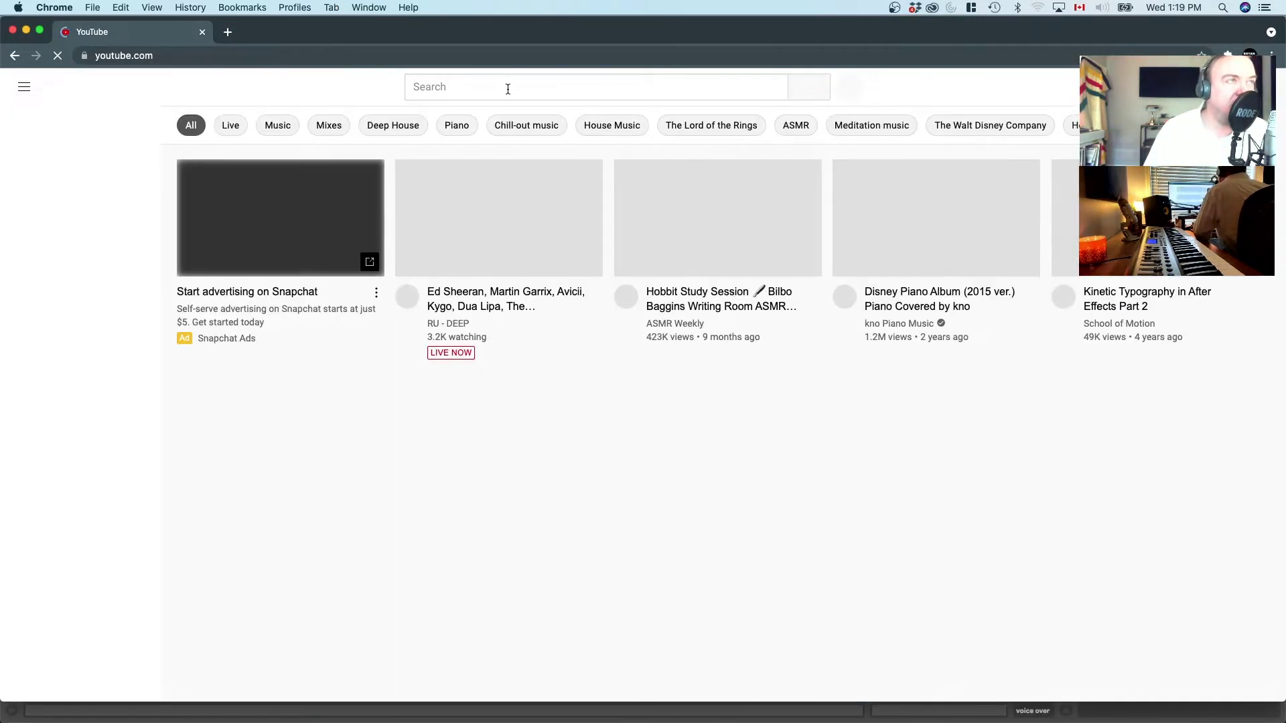
left_click(508, 90)
type("a")
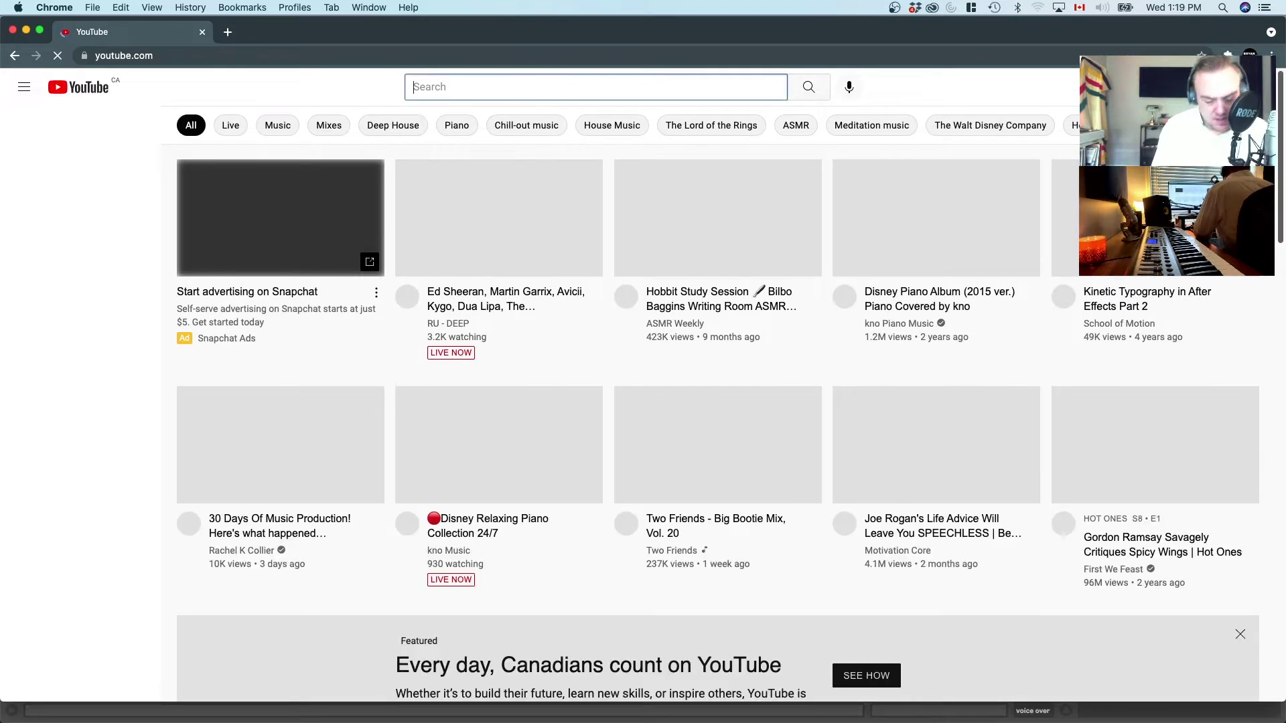
type("-dre adic")
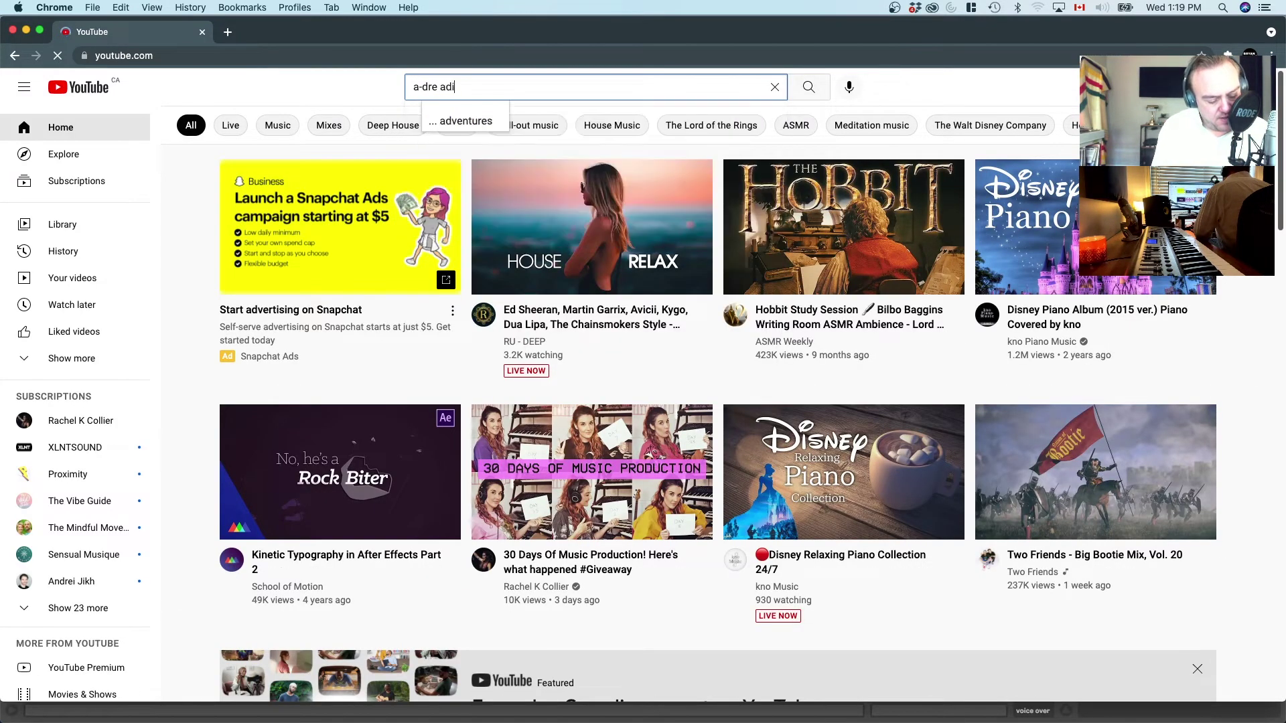
type("to")
key("Return")
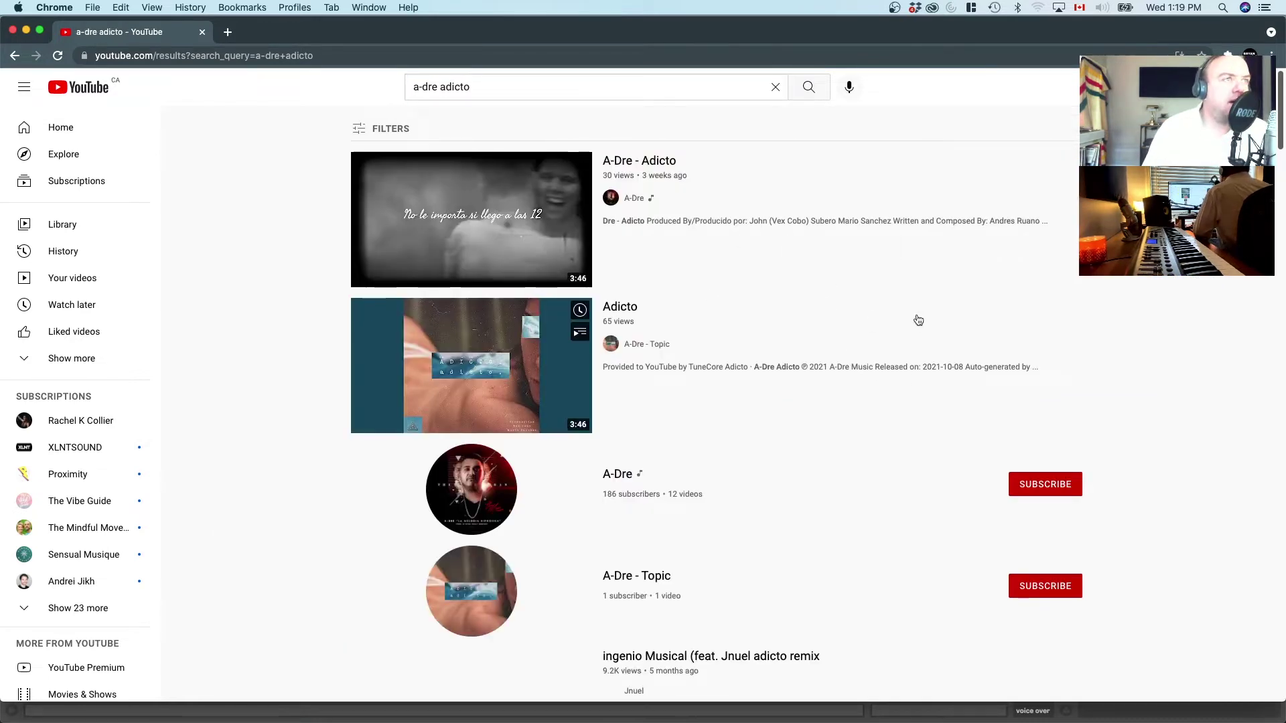
Step: Play the Adicto upload from the A-Dre - Topic channel, skipping the advert, and lower the player volume slightly
left_click(503, 379)
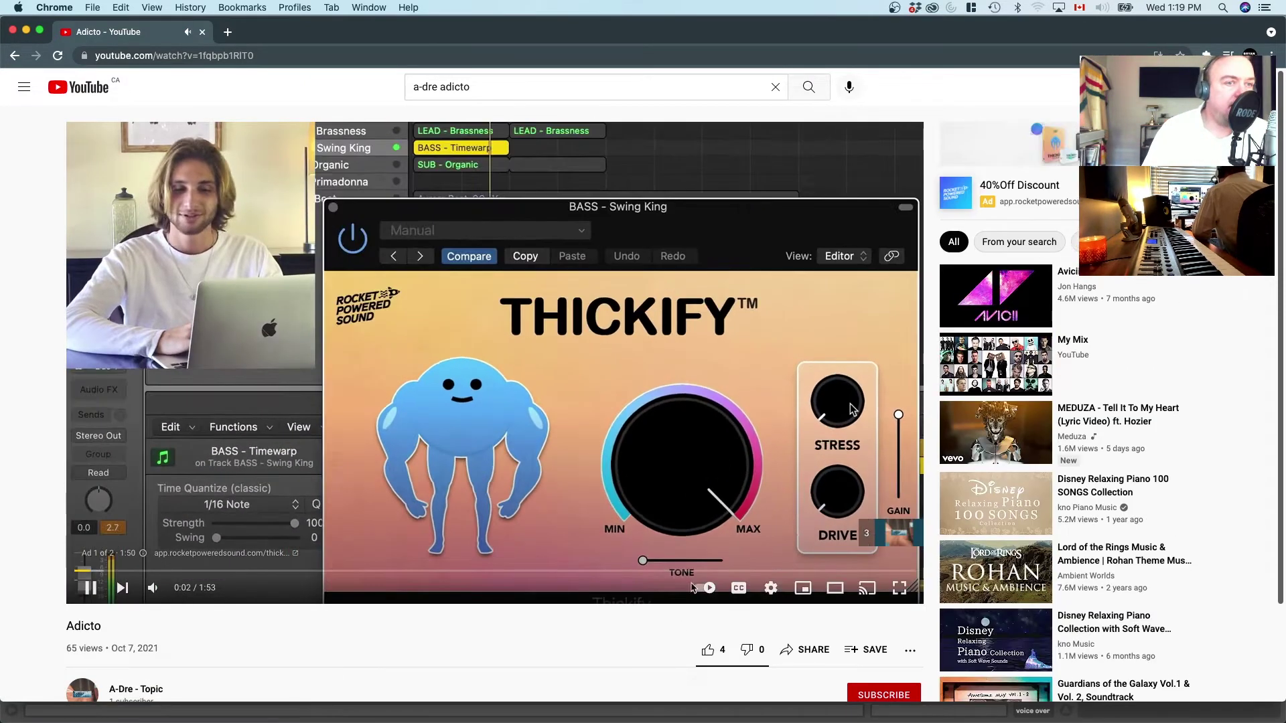
left_click(874, 533)
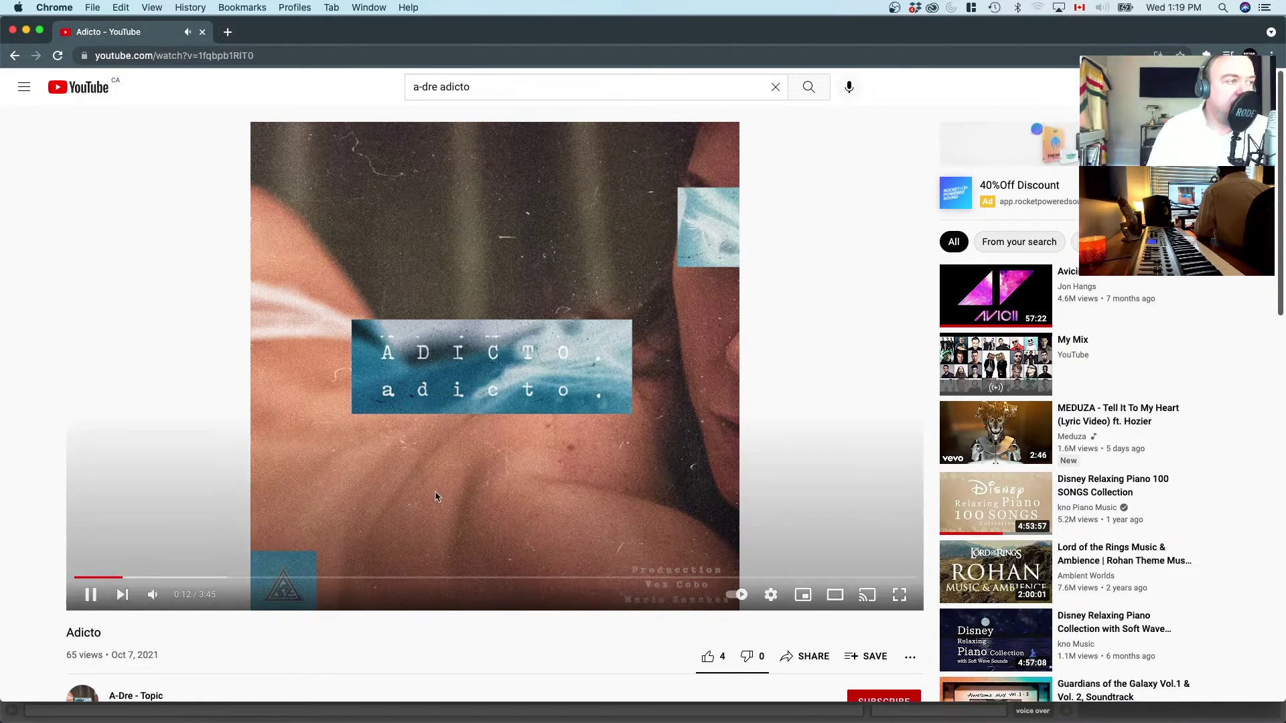
mouse_move(153, 598)
left_click_drag(189, 598, 180, 601)
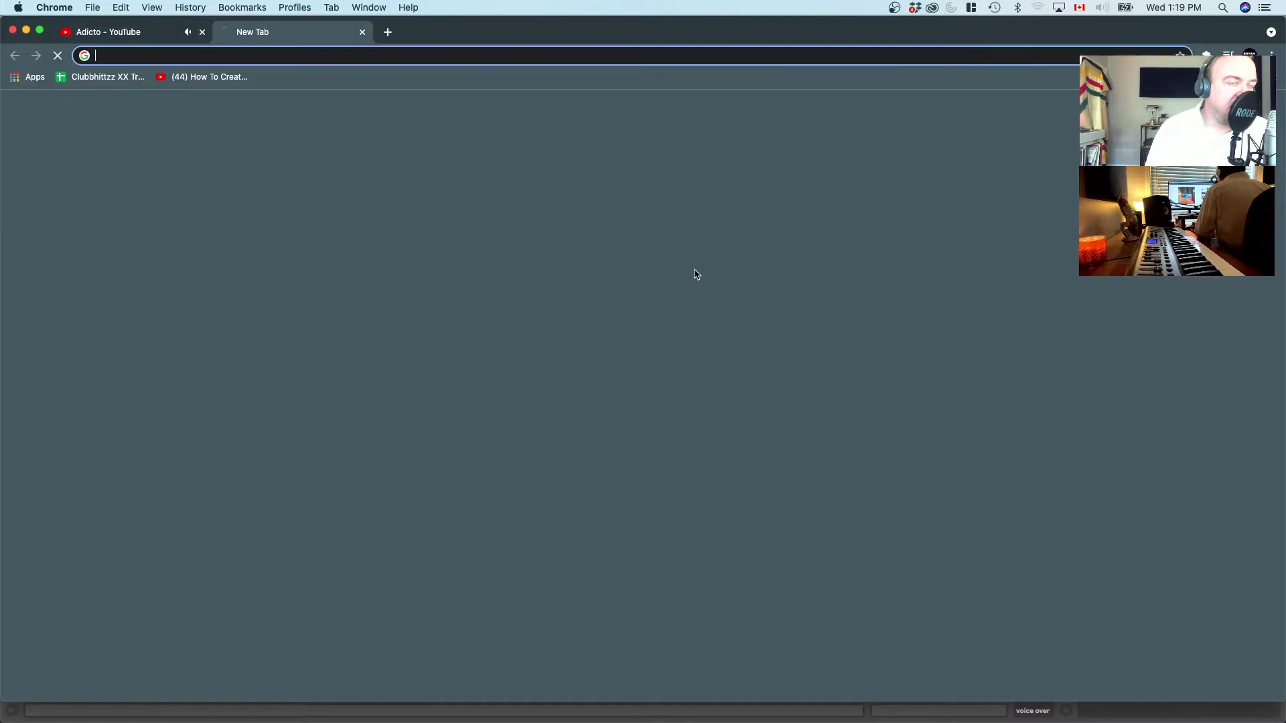
Step: Search the web for "tap for bpm" in a new tab and open the all8.com Tap for Beats Per Minute page
left_click(228, 33)
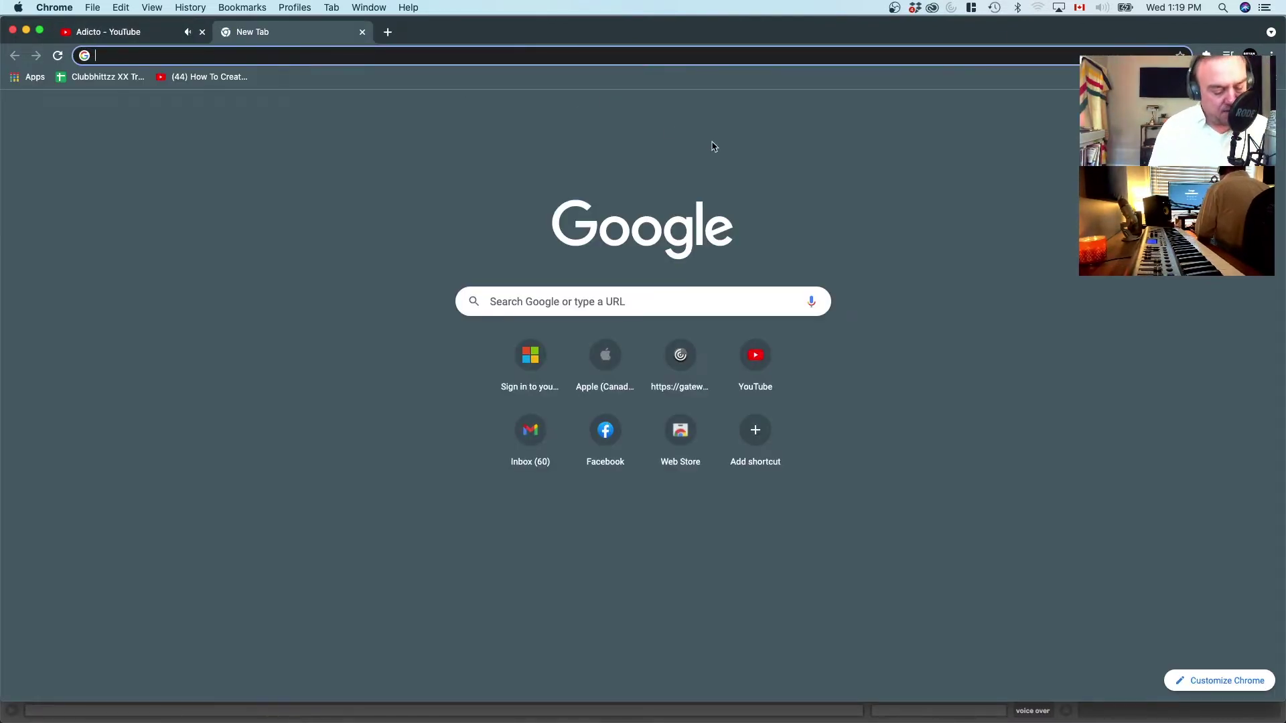
type("tap for ")
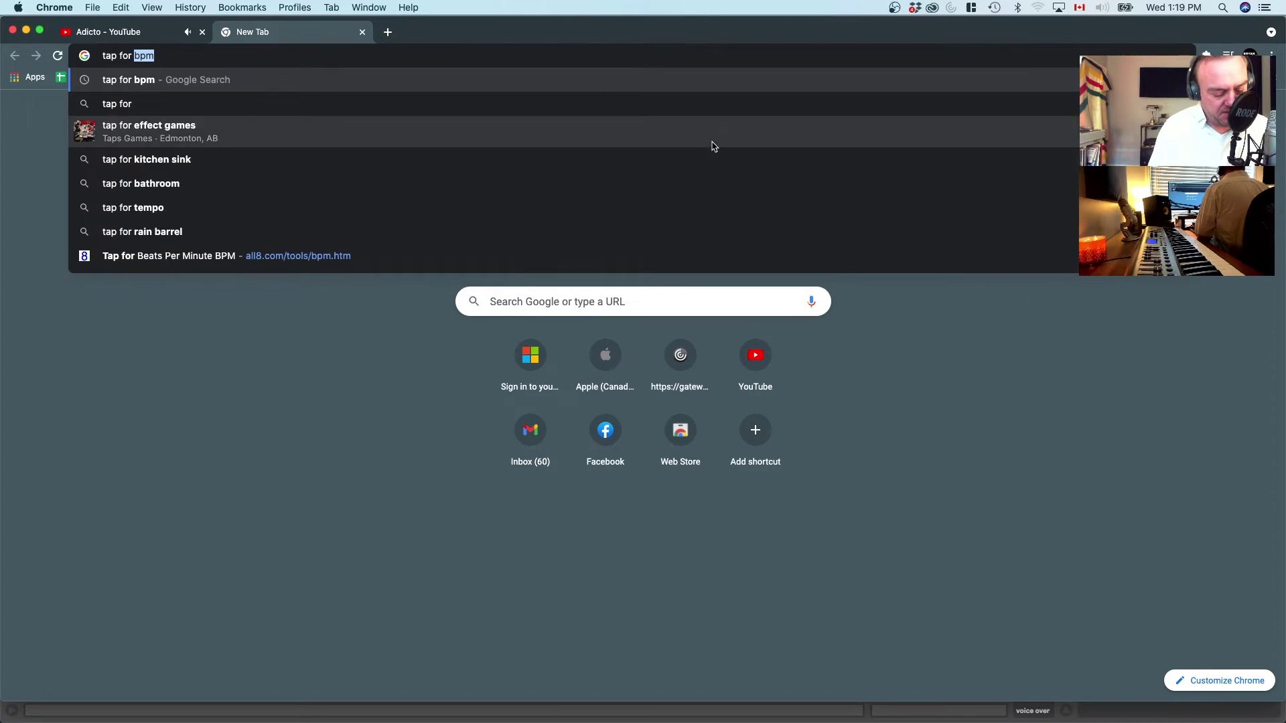
type("bpm")
key("Return")
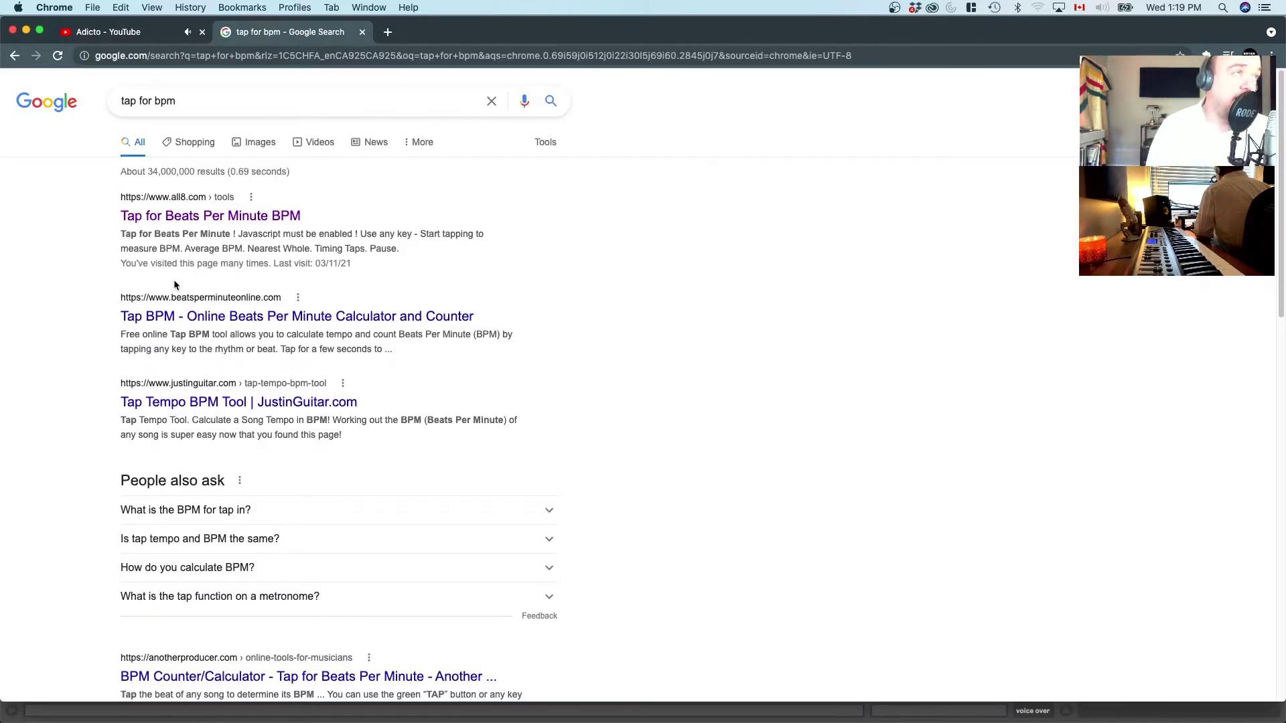
left_click(221, 217)
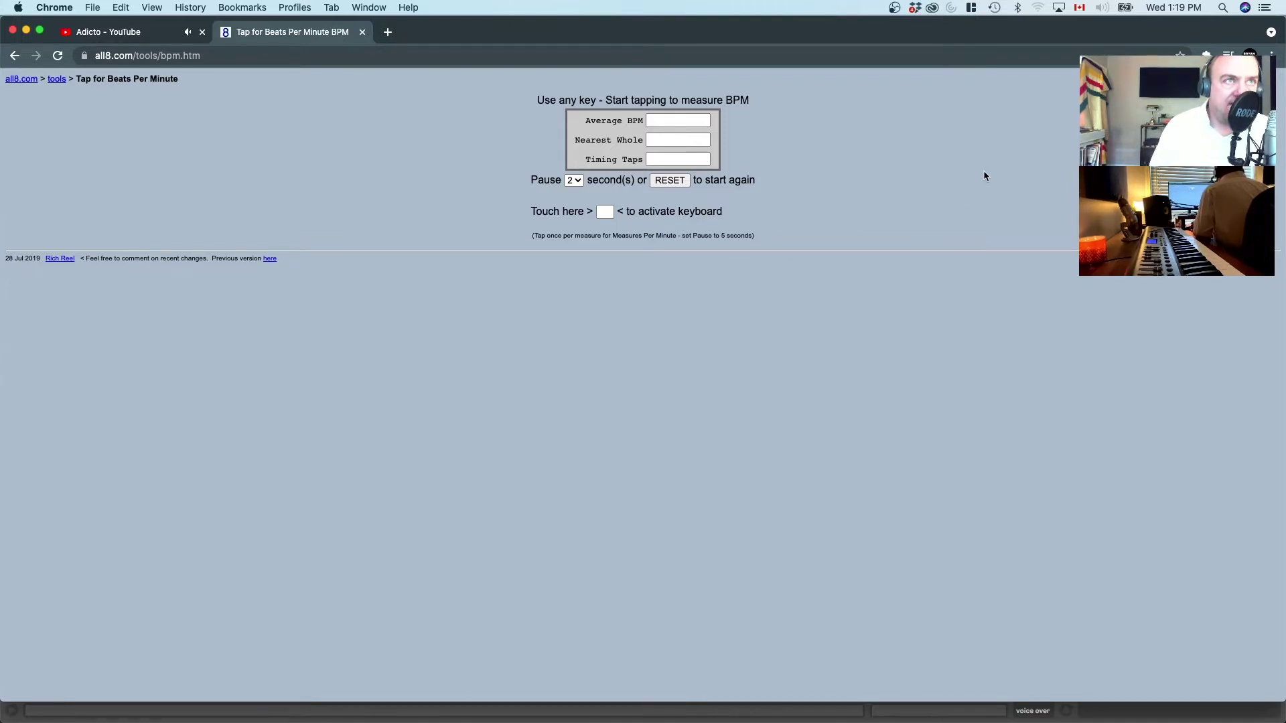
Step: Tap along with the playing song's beat to measure its tempo
key("space")
key("space")
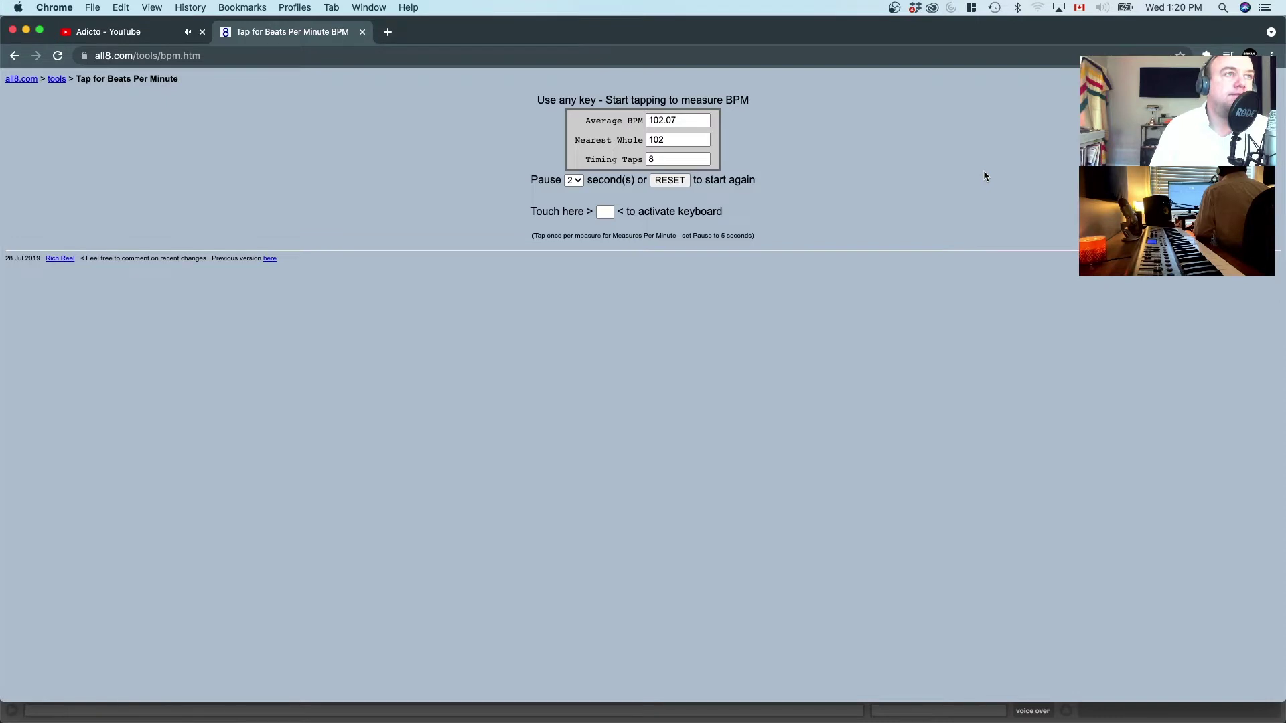
key("space")
key("space")
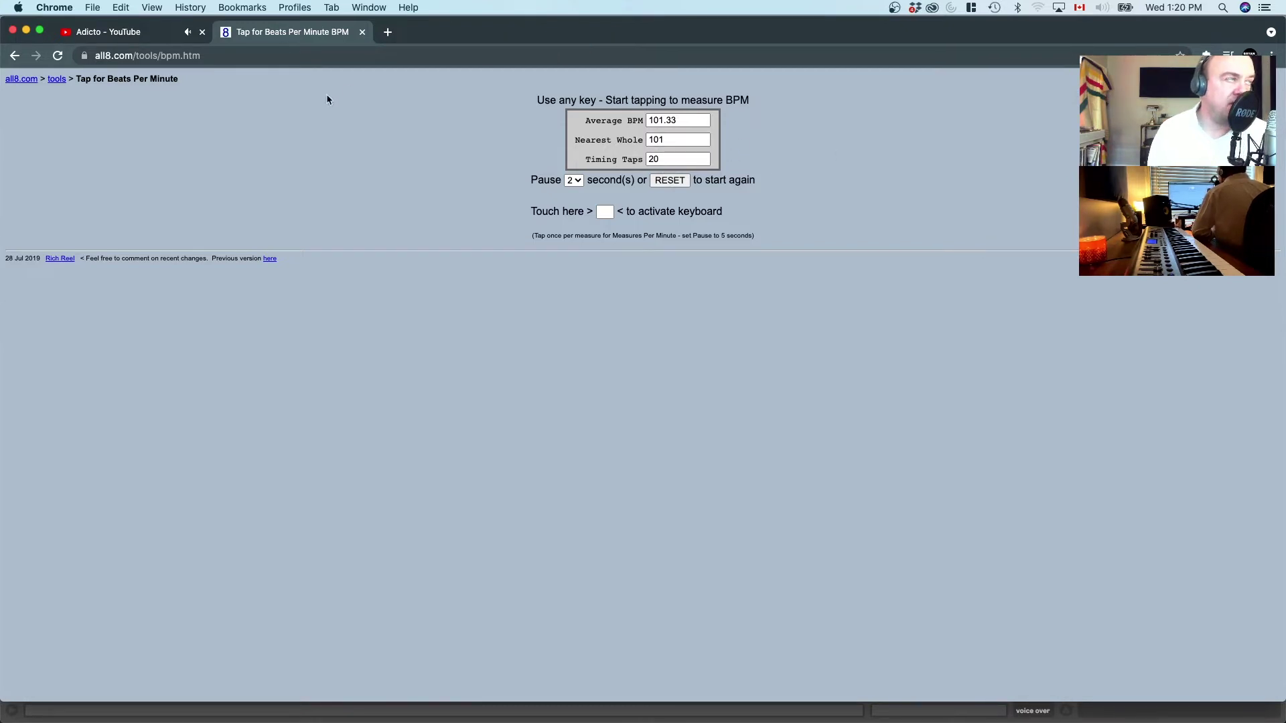
Step: Pause the Adicto video, then return to Ableton Live and set the project tempo to 102 BPM
left_click(131, 34)
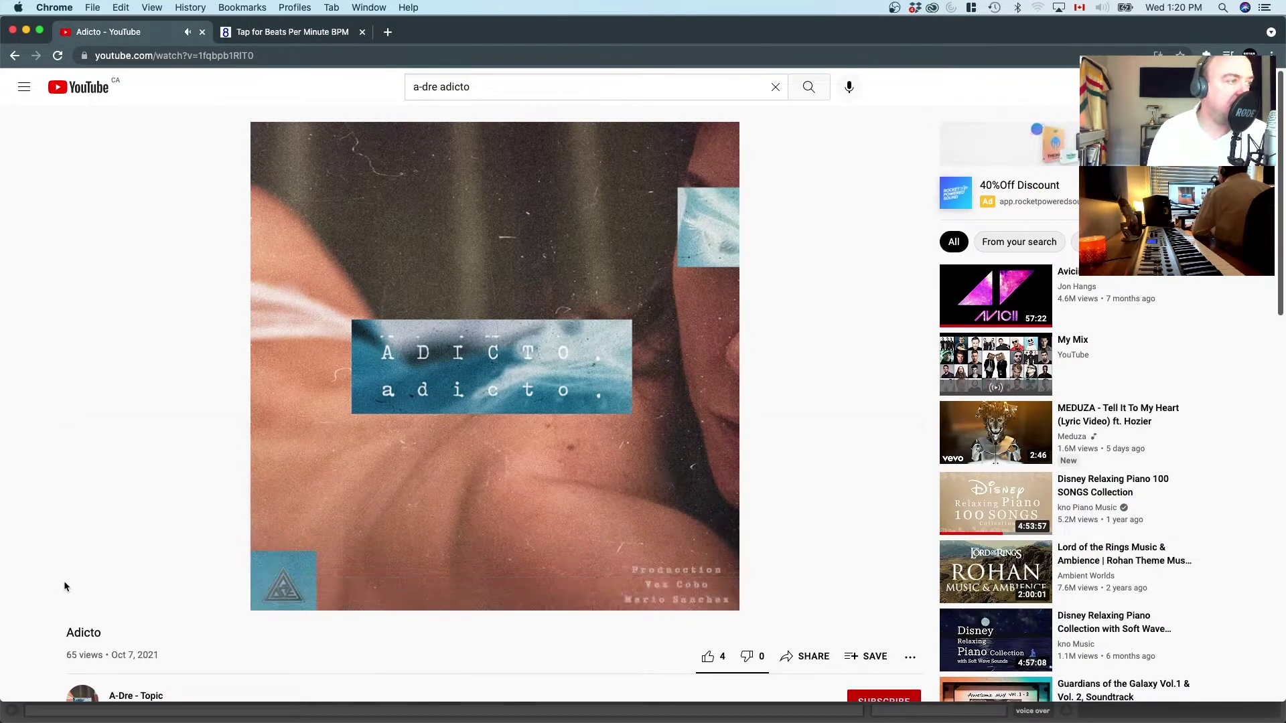
left_click(92, 596)
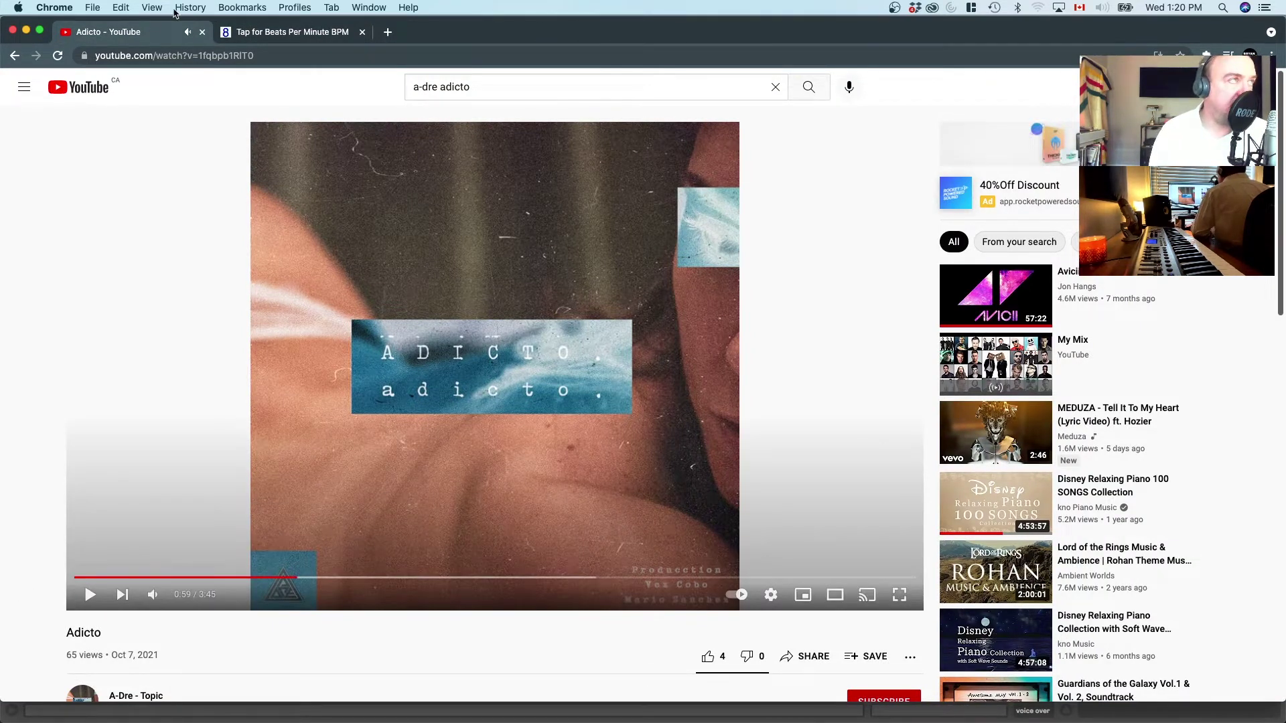
left_click(27, 31)
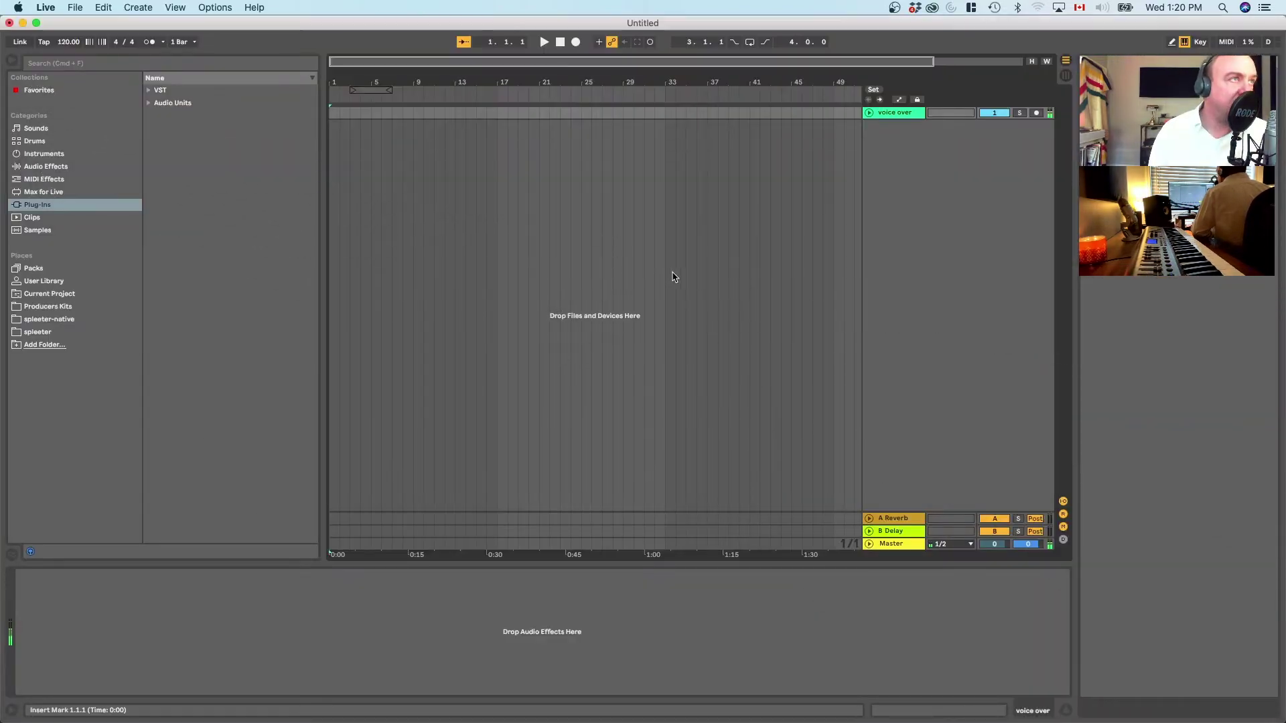
left_click_drag(66, 43, 66, 57)
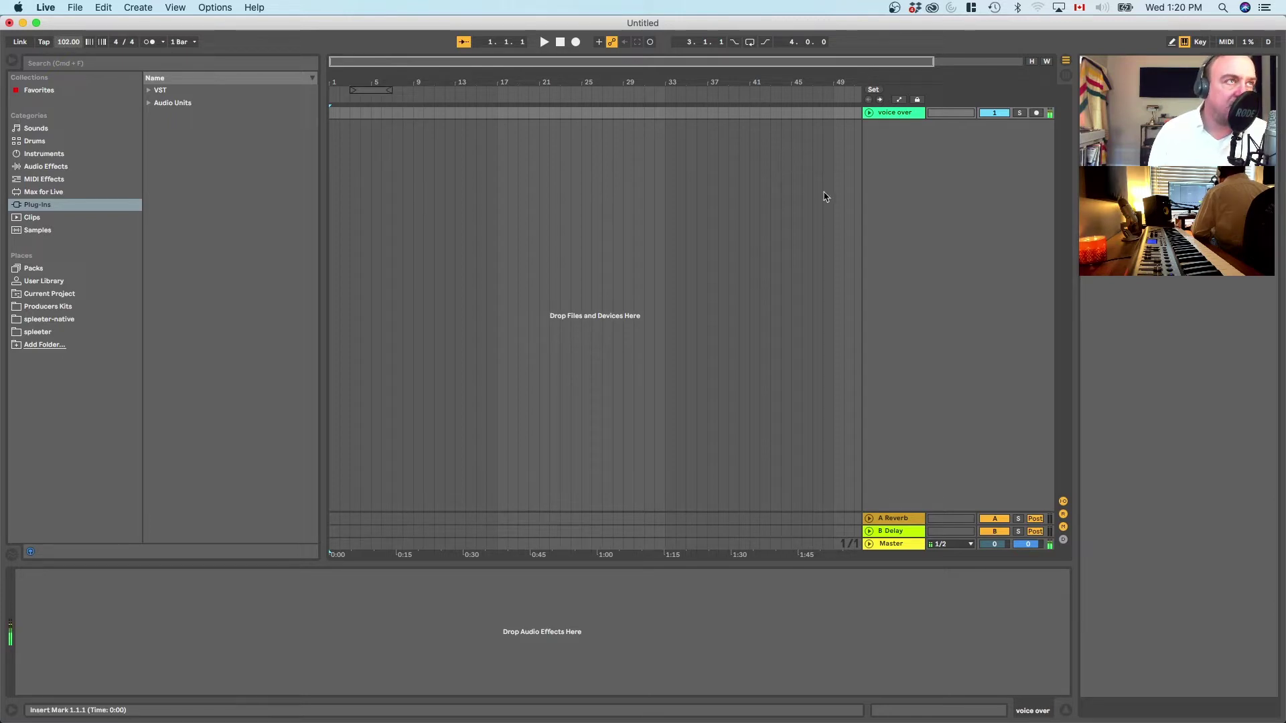
Step: Set the arrangement loop to start at 1.1.1 and span 8 bars
left_click(791, 204)
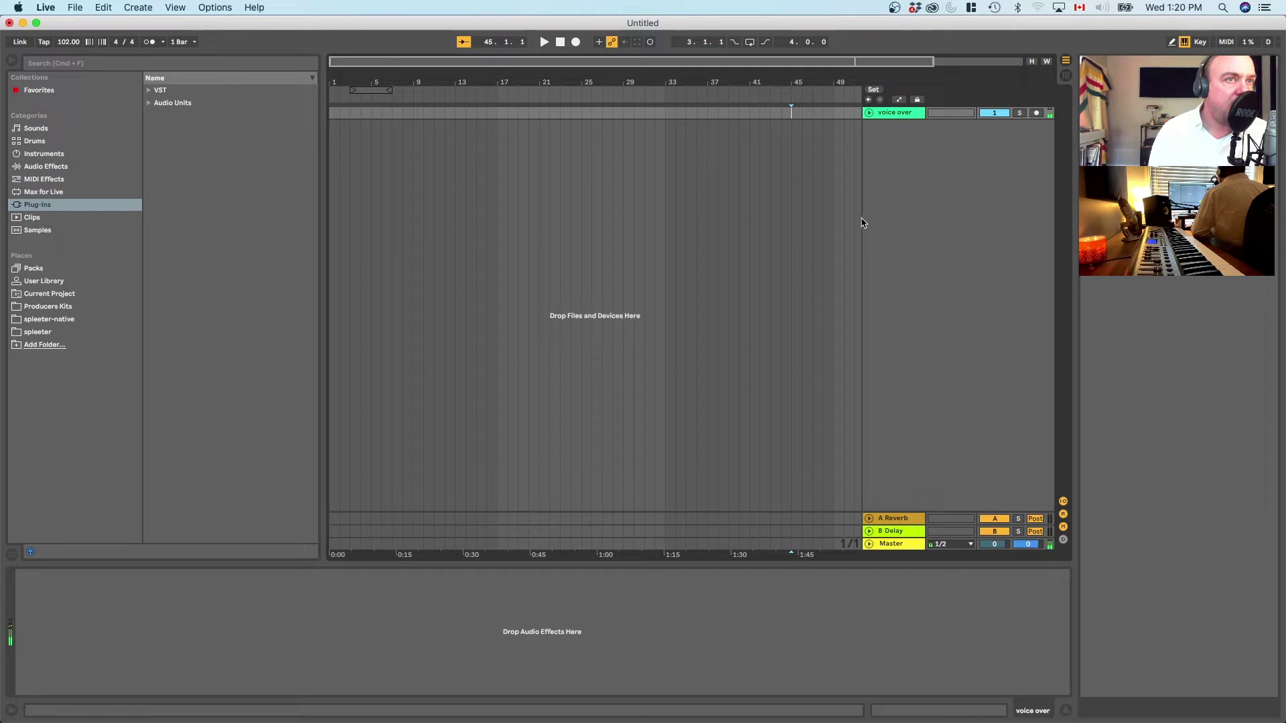
left_click(940, 233)
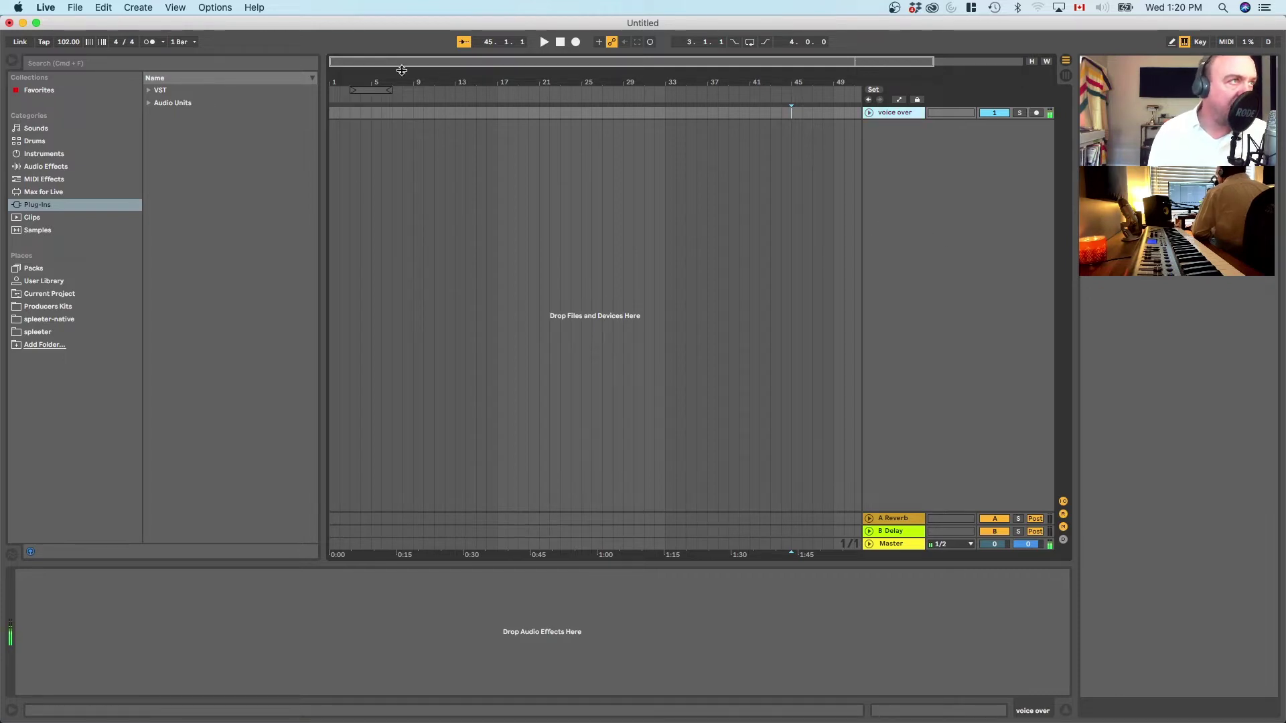
left_click_drag(370, 89, 413, 90)
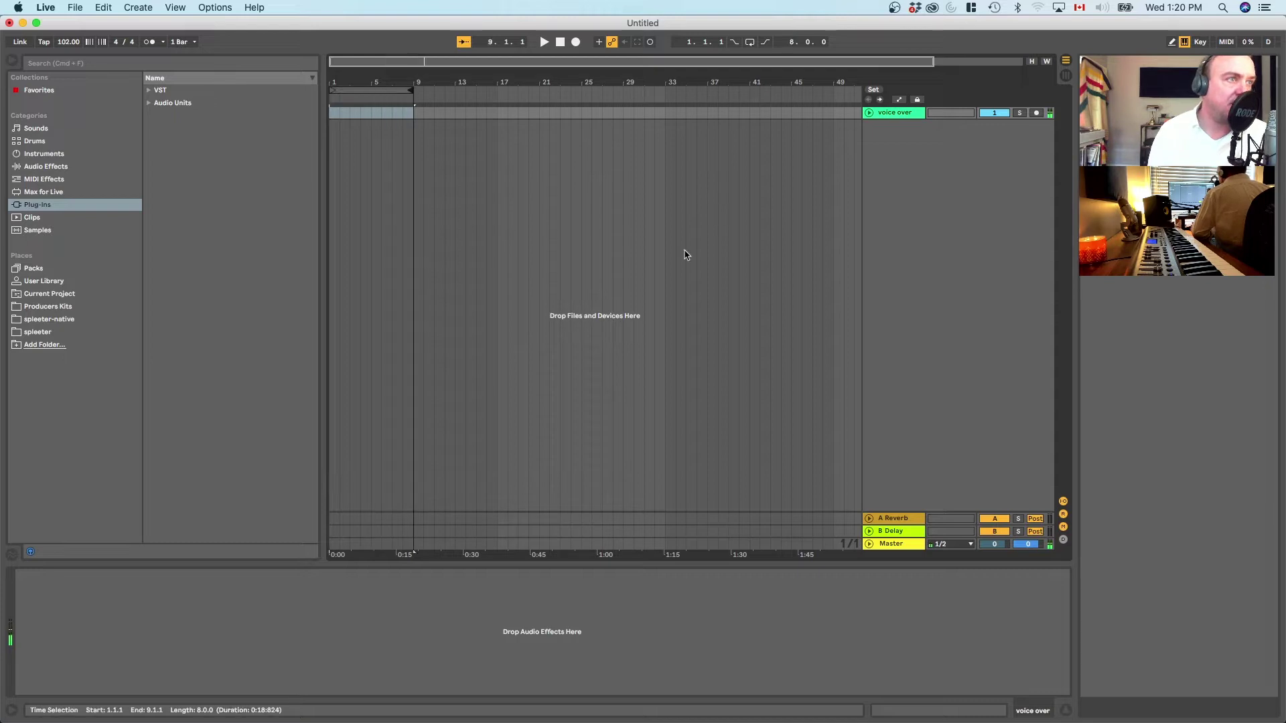
left_click(382, 146)
left_click(560, 197)
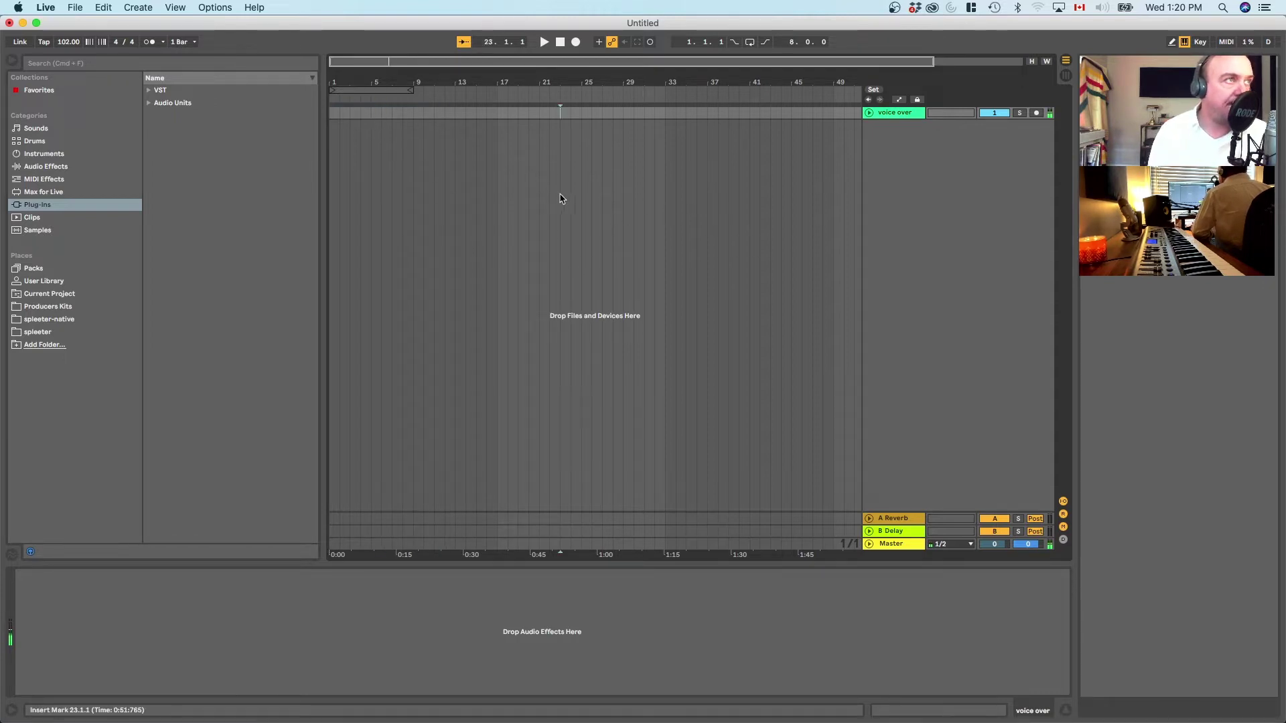
left_click(915, 247)
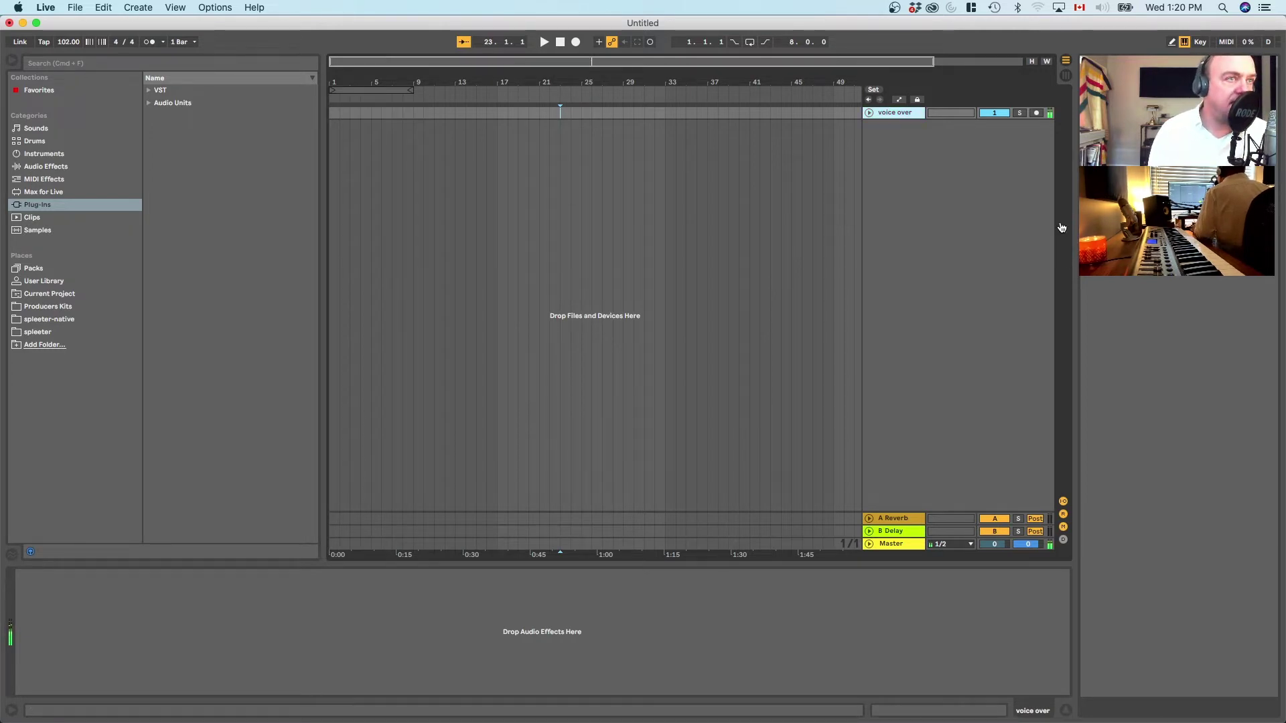
Step: Switch to Finder and import SUBMIX.wav from the Bounce Adicto MIX3 (No Autotune) folder into the Live arrangement on a new audio track
key("super+Tab")
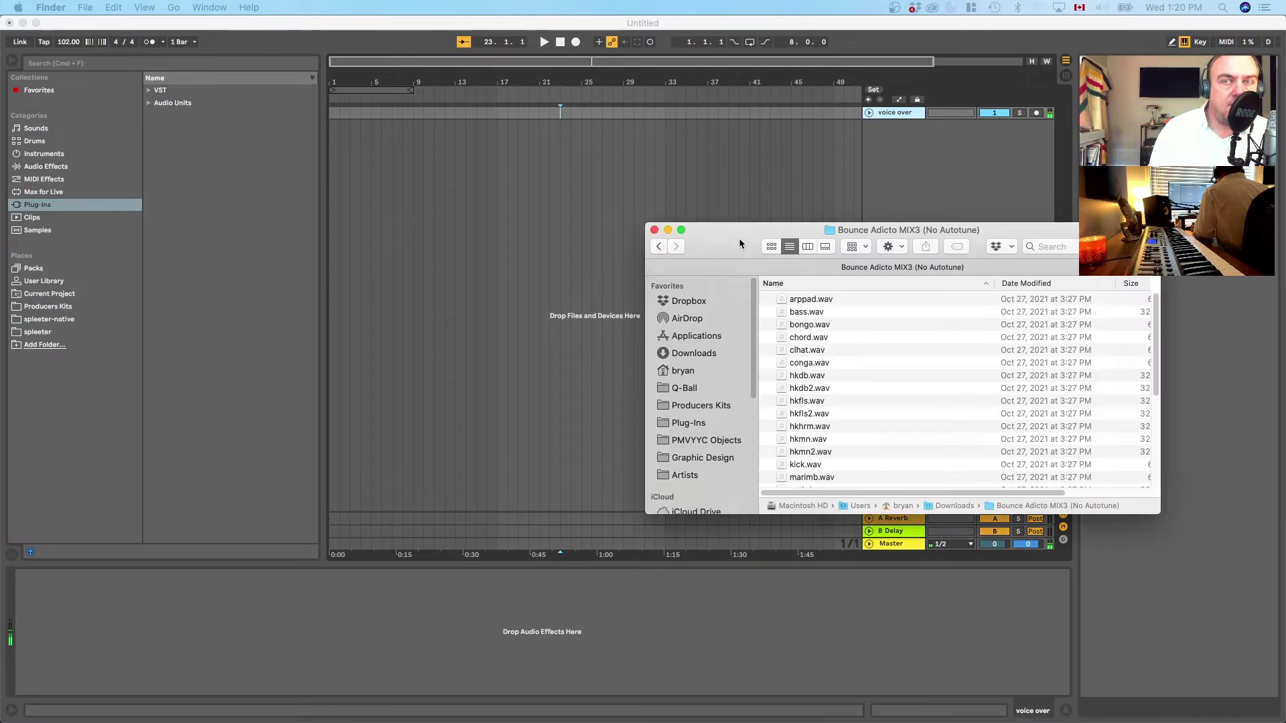
left_click_drag(741, 245, 541, 159)
scroll(767, 304, "down", 4)
scroll(765, 303, "down", 5)
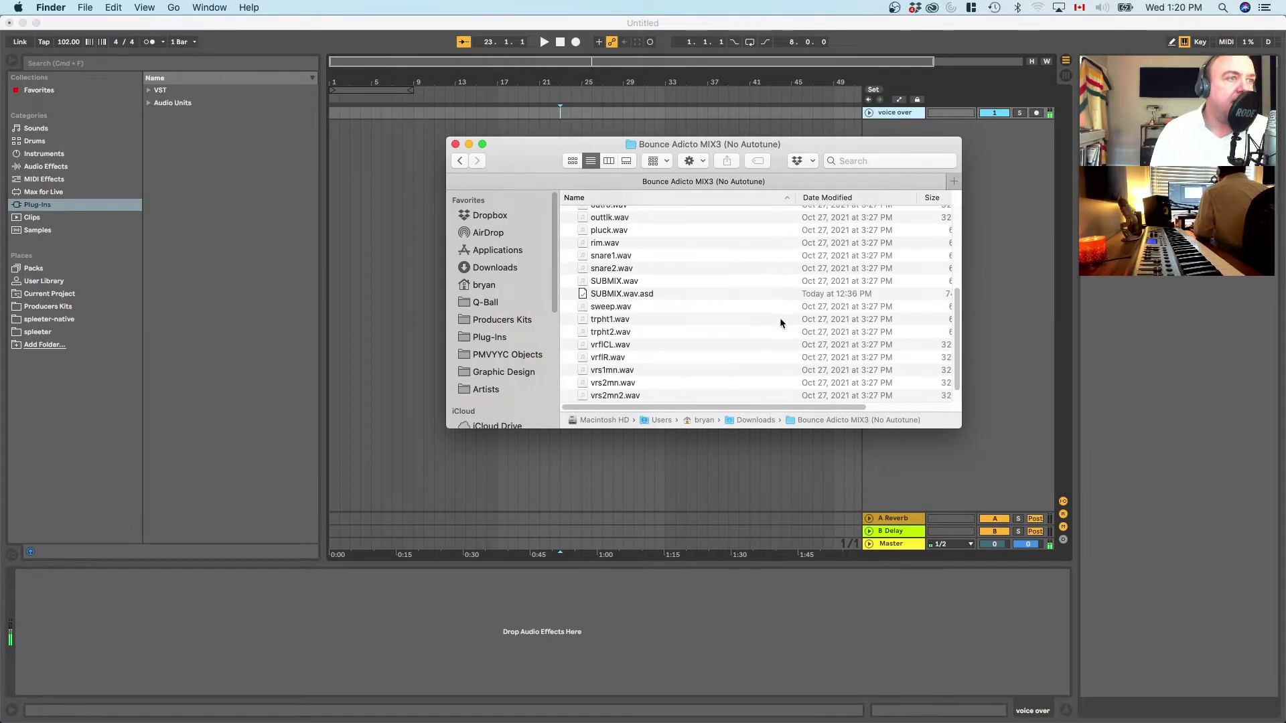
left_click(603, 293)
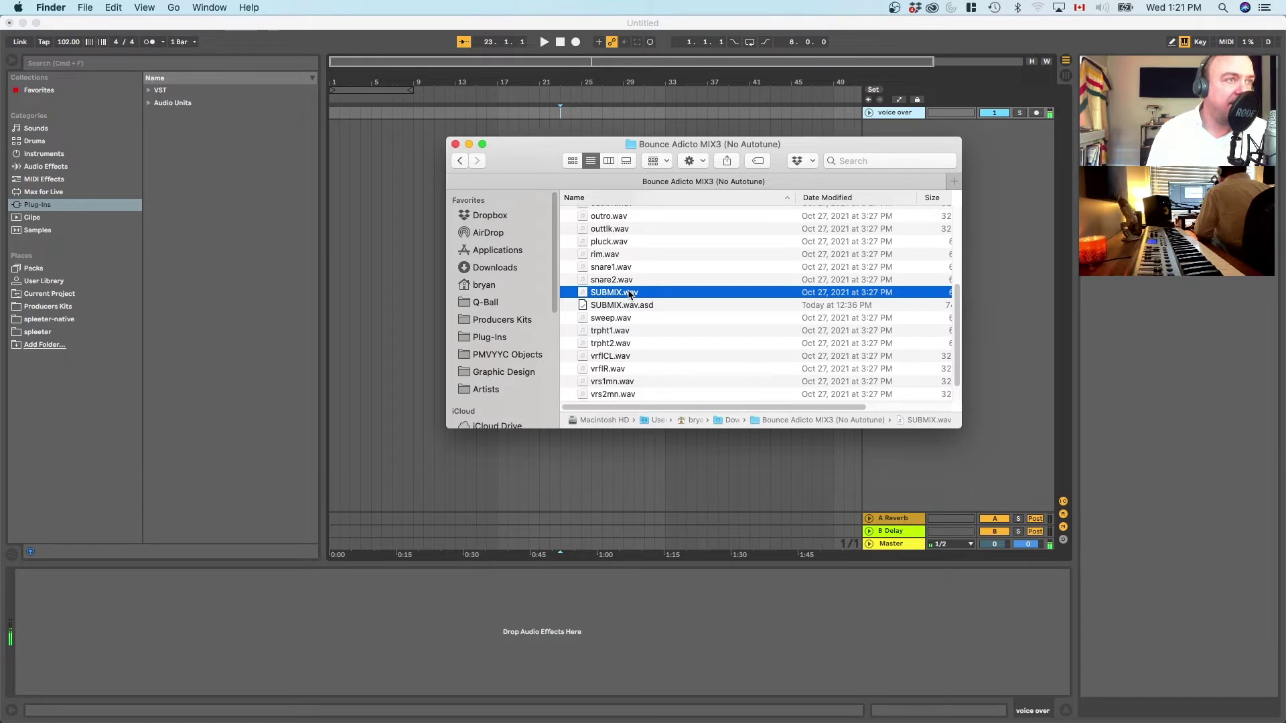
left_click_drag(629, 294, 344, 181)
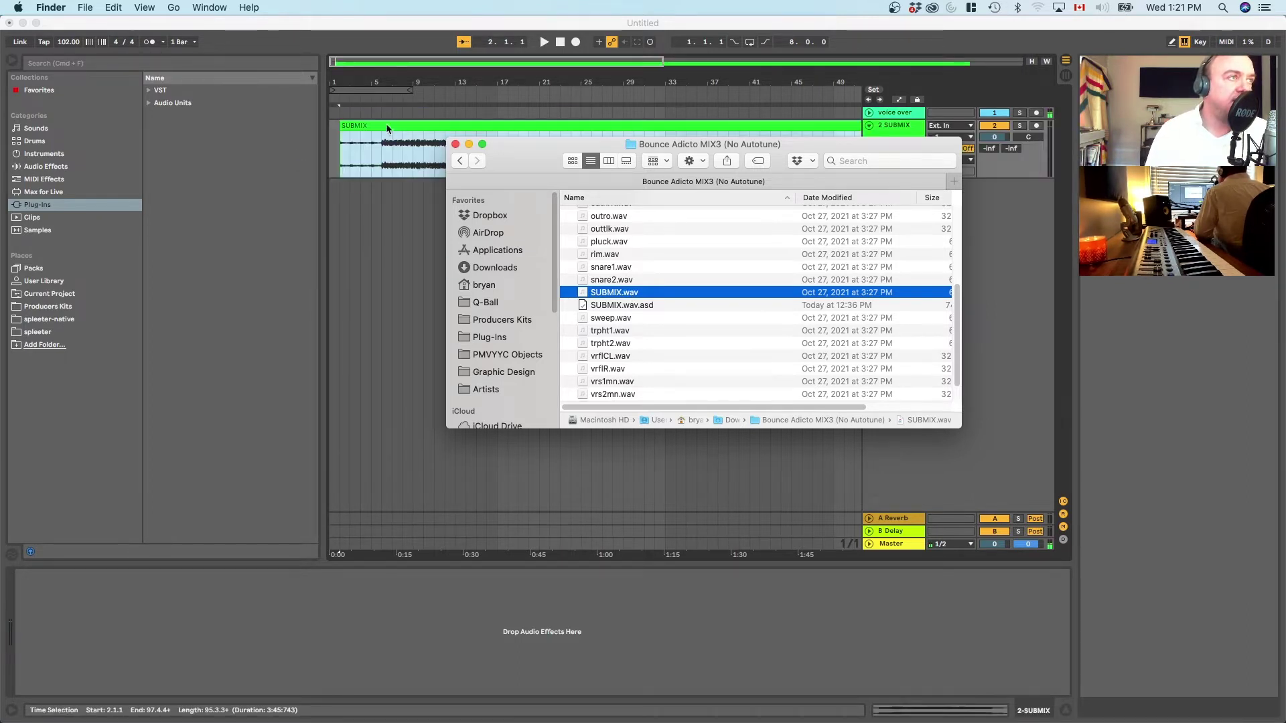
Step: Move the SUBMIX clip to start at 1.1.1 and enlarge its track height to show the waveform in detail
left_click(387, 129)
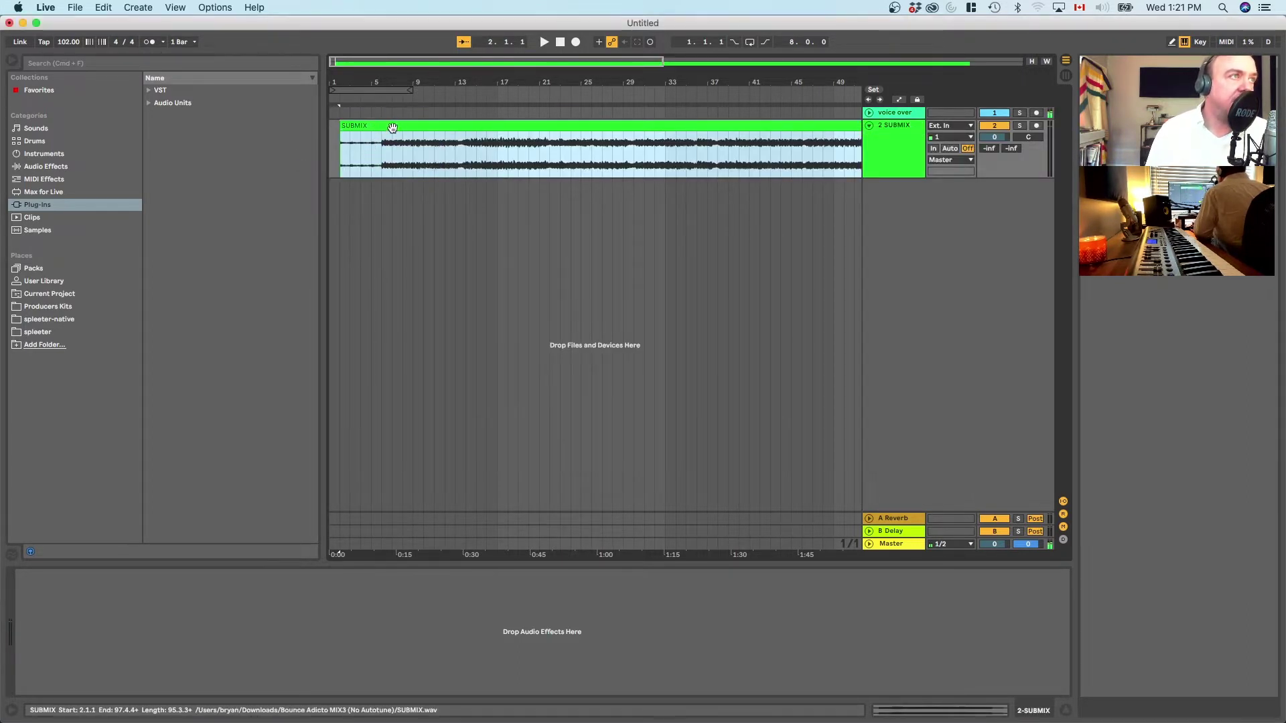
left_click_drag(392, 127, 376, 136)
mouse_move(352, 81)
left_mouse_down()
mouse_move(352, 110)
mouse_move(352, 79)
left_mouse_up()
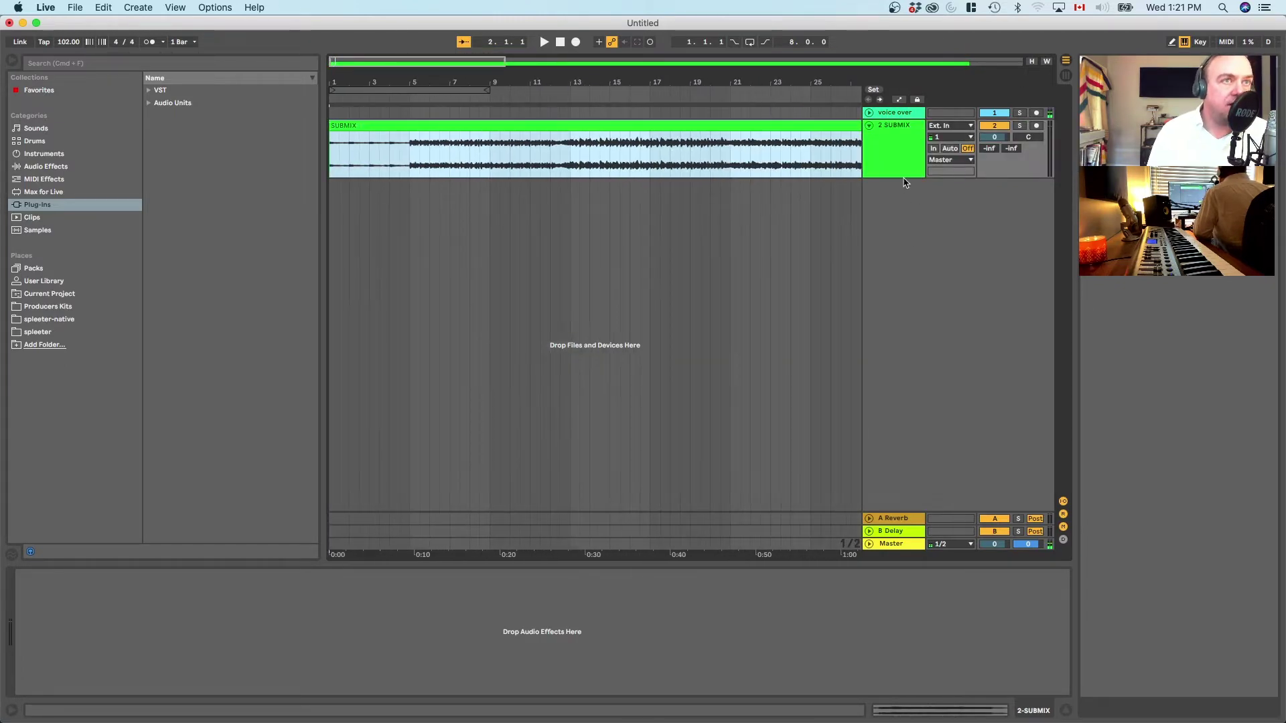
left_click_drag(903, 180, 901, 337)
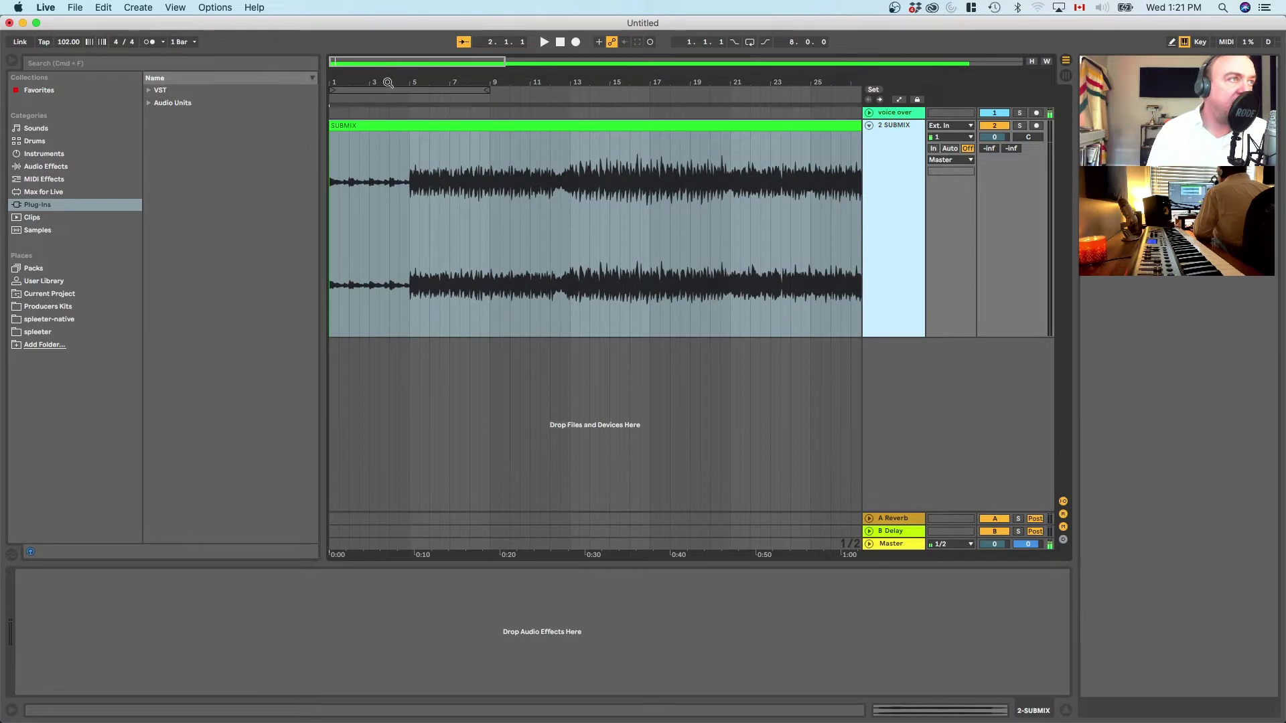
Step: Turn on the metronome and split the SUBMIX clip at 5.1.1, where the louder section begins
left_click_drag(388, 83, 388, 115)
left_click(763, 187)
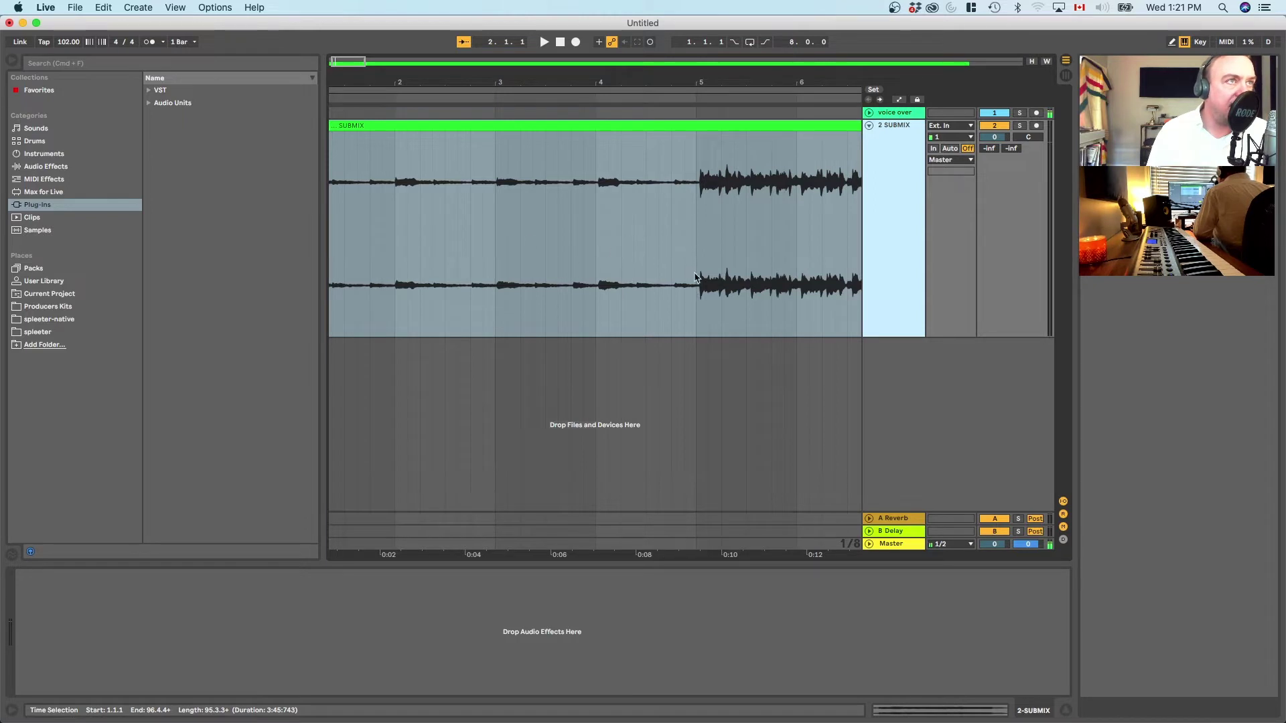
left_click(152, 42)
left_click(700, 149)
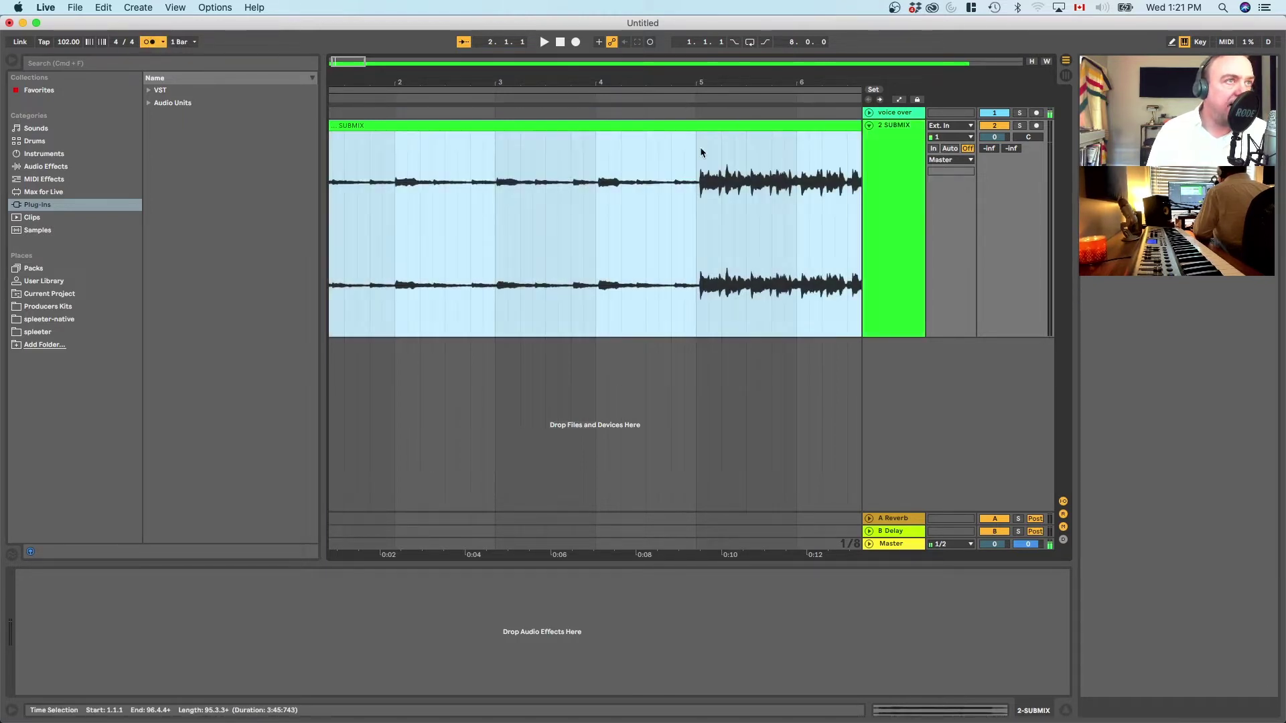
key("super+e")
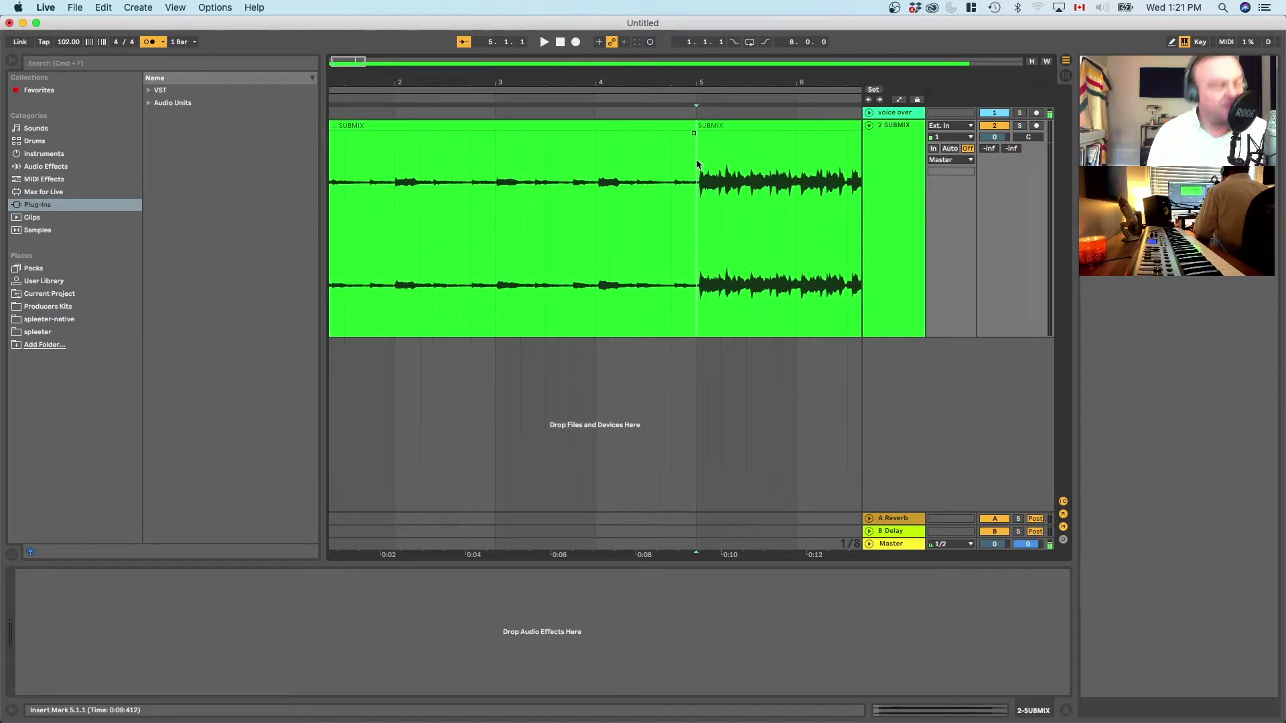
Step: Delete the quiet intro portion of the SUBMIX clip before 5.1.1
left_click(669, 124)
key("Delete")
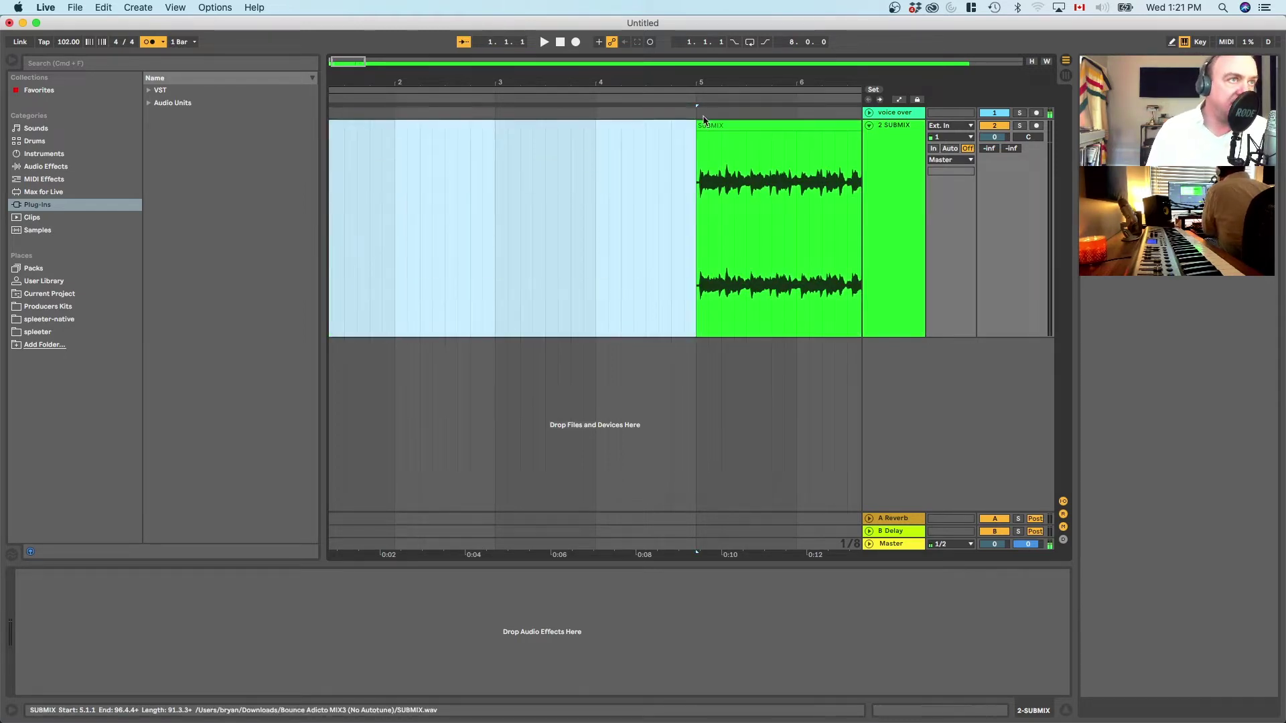
Step: Trim the remaining SUBMIX clip's start to its first transient and move the trimmed clip to start at 5.1.1
left_click_drag(695, 84, 591, 247)
right_click(694, 83)
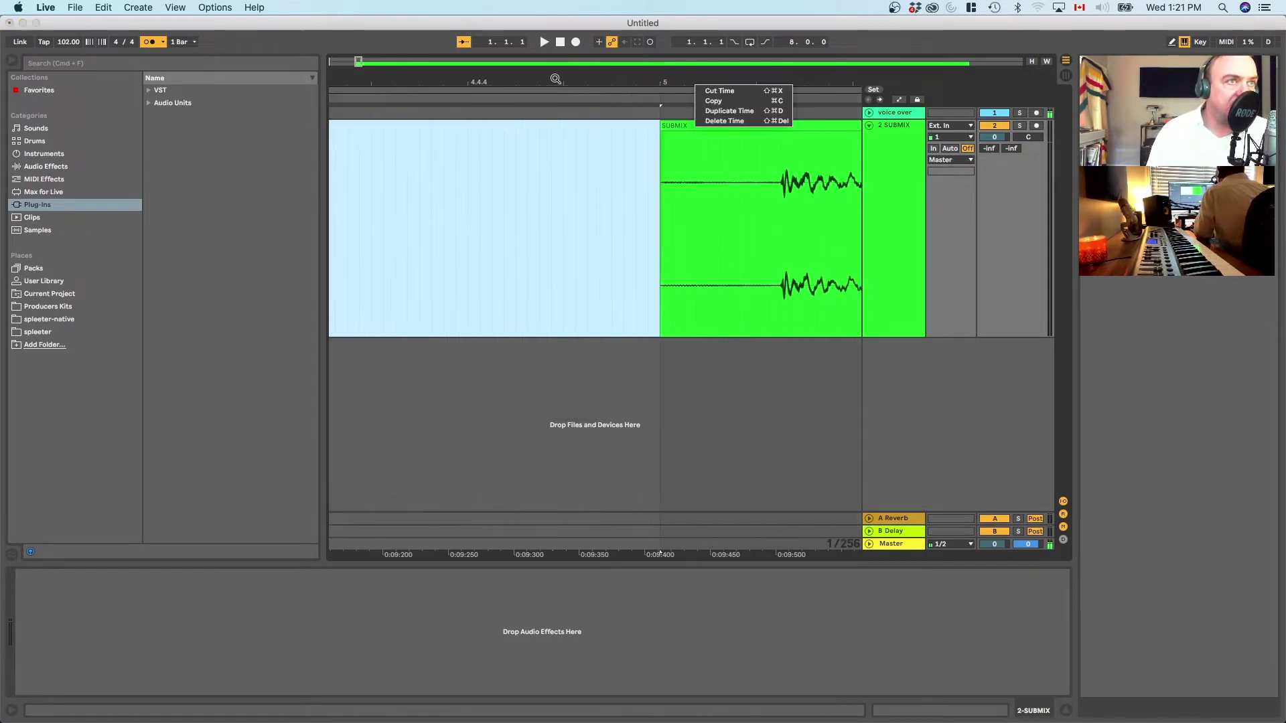
left_click(708, 78)
left_click_drag(661, 126, 782, 138)
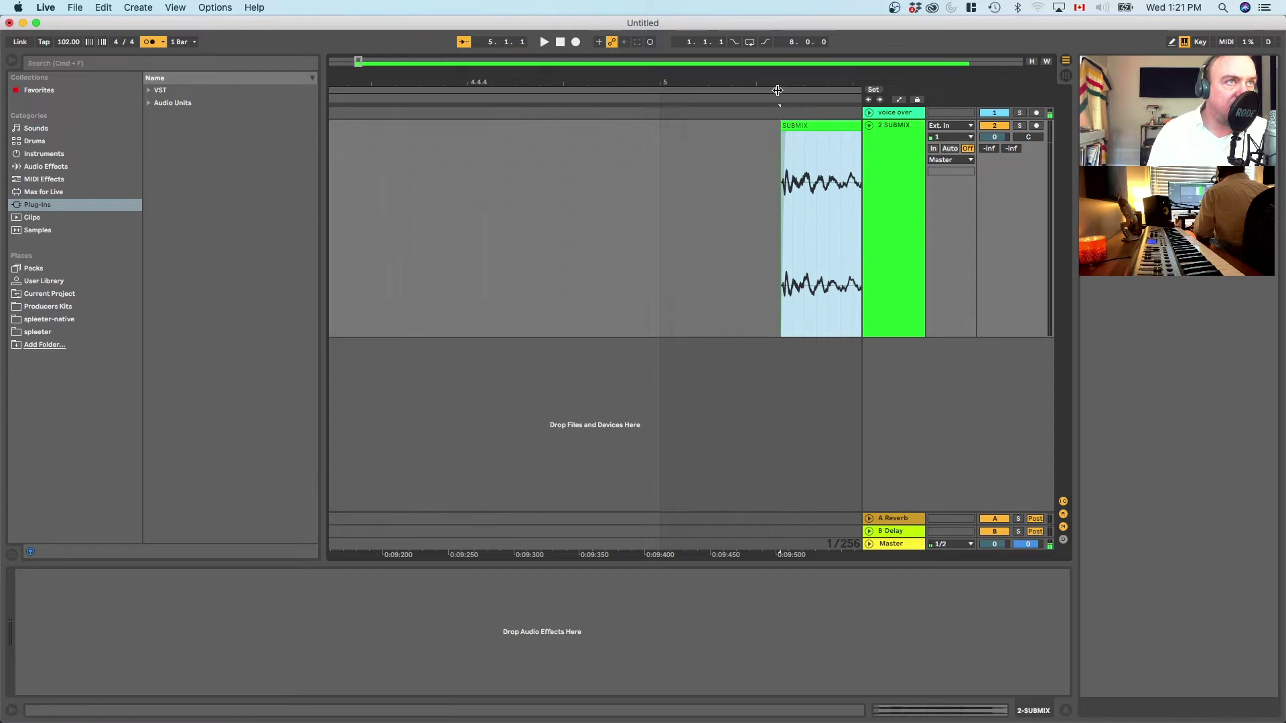
left_click_drag(781, 85, 700, 29)
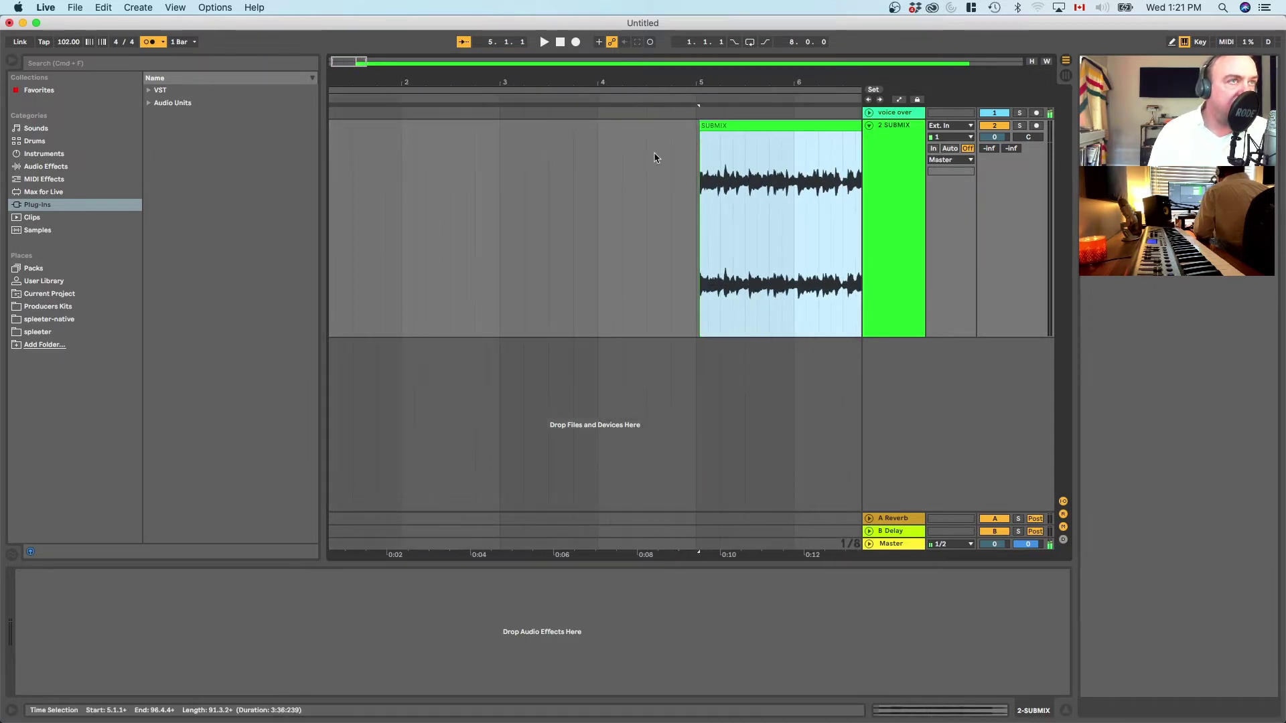
left_click_drag(723, 127, 721, 128)
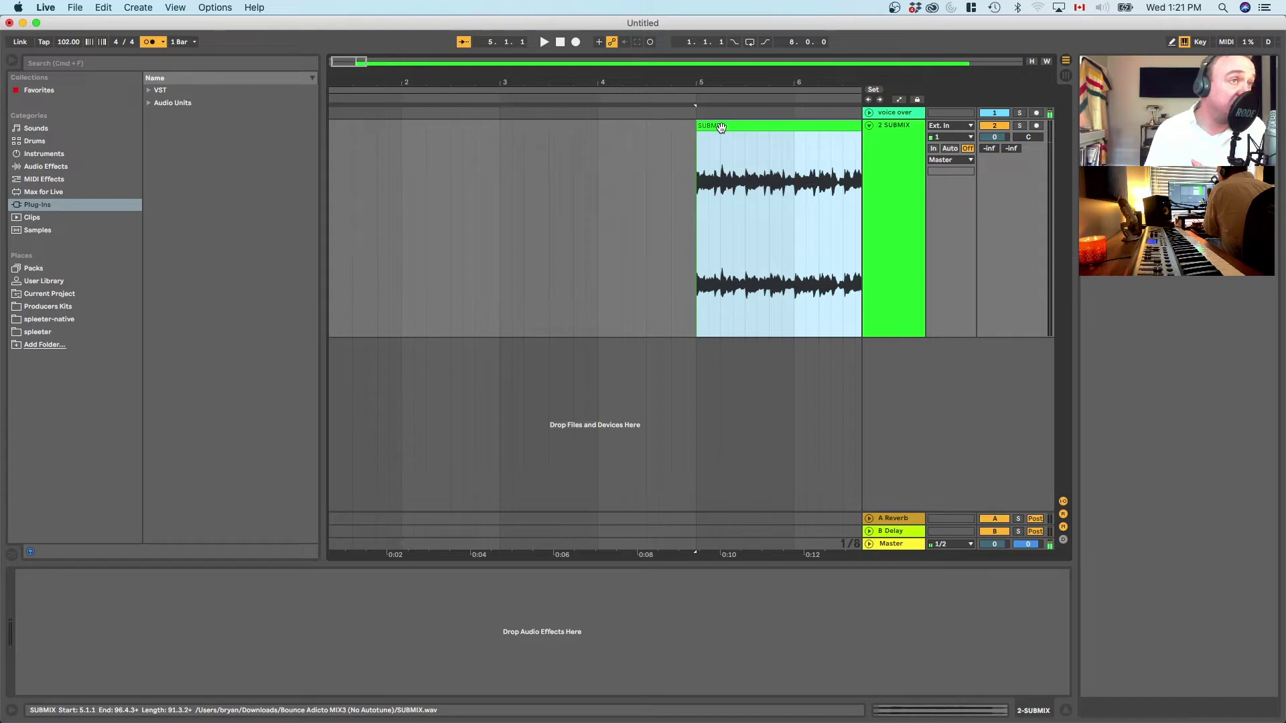
Step: Play the arrangement from 5.1.1 against the metronome and examine how the SUBMIX transients line up with the grid around bars 6 and 7
left_click_drag(738, 83, 737, 44)
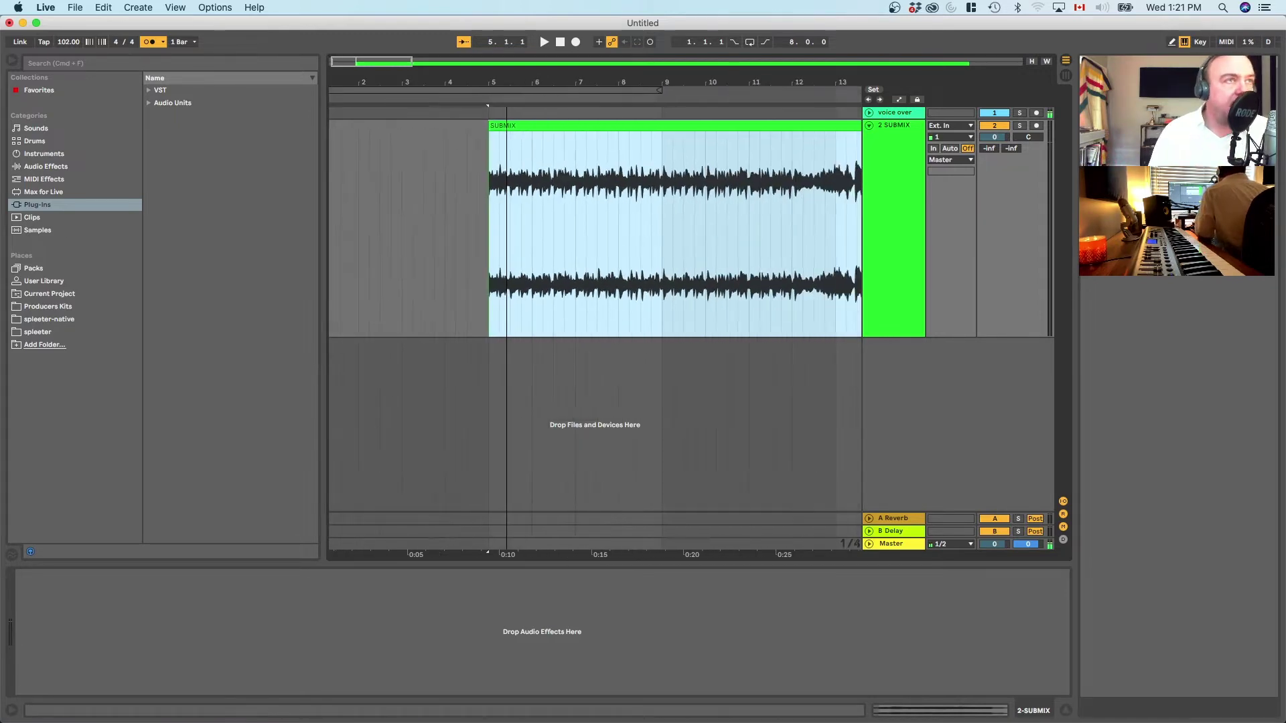
left_click_drag(506, 82, 495, 78)
left_click(480, 125)
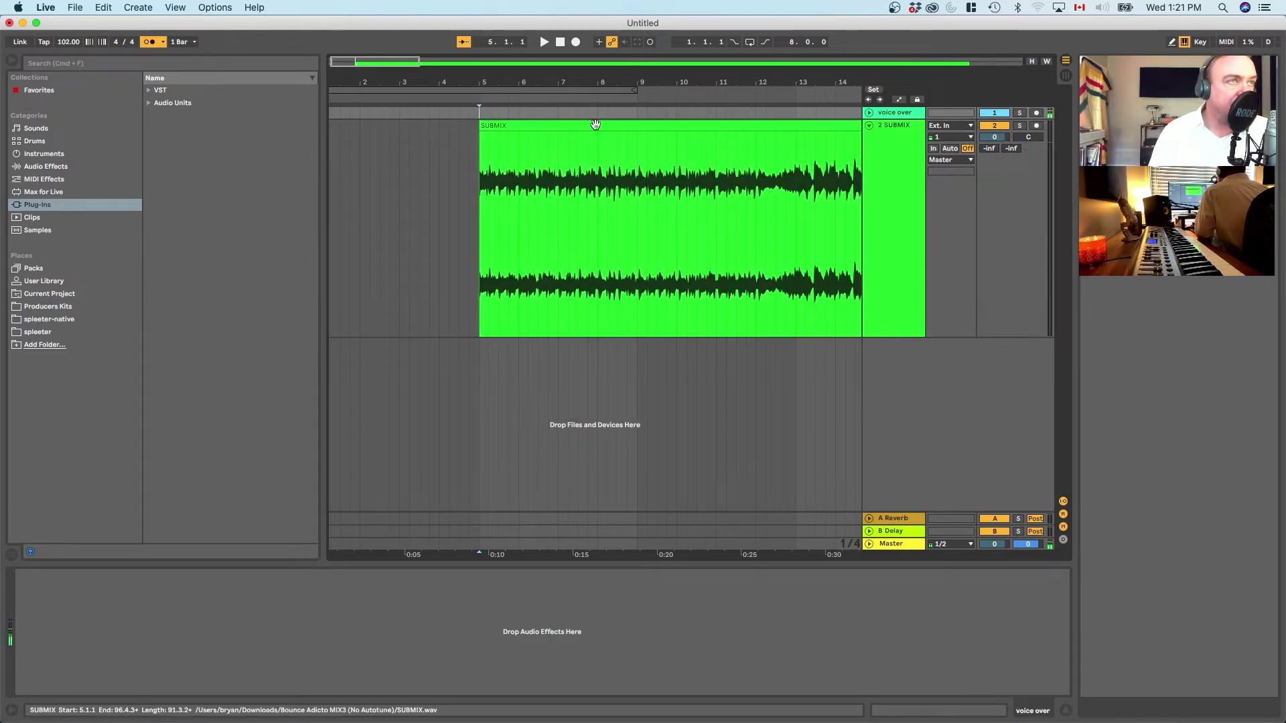
key("space")
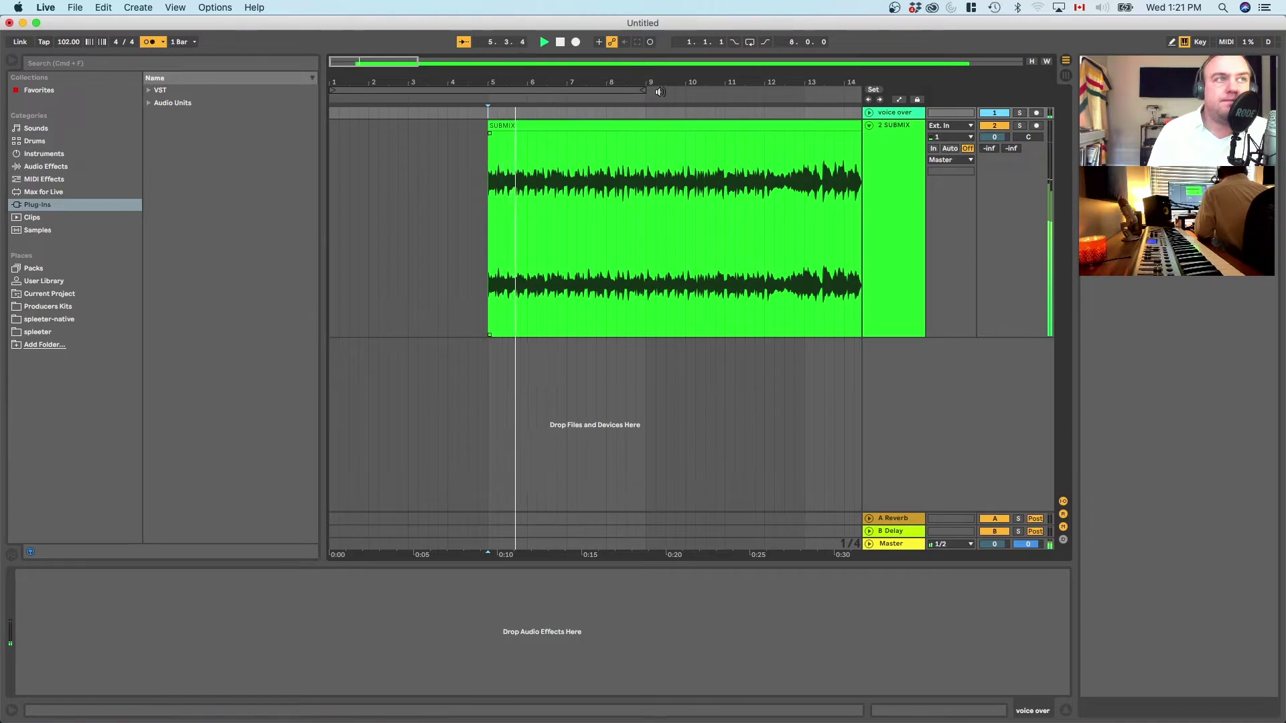
left_click_drag(572, 79, 571, 126)
key("space")
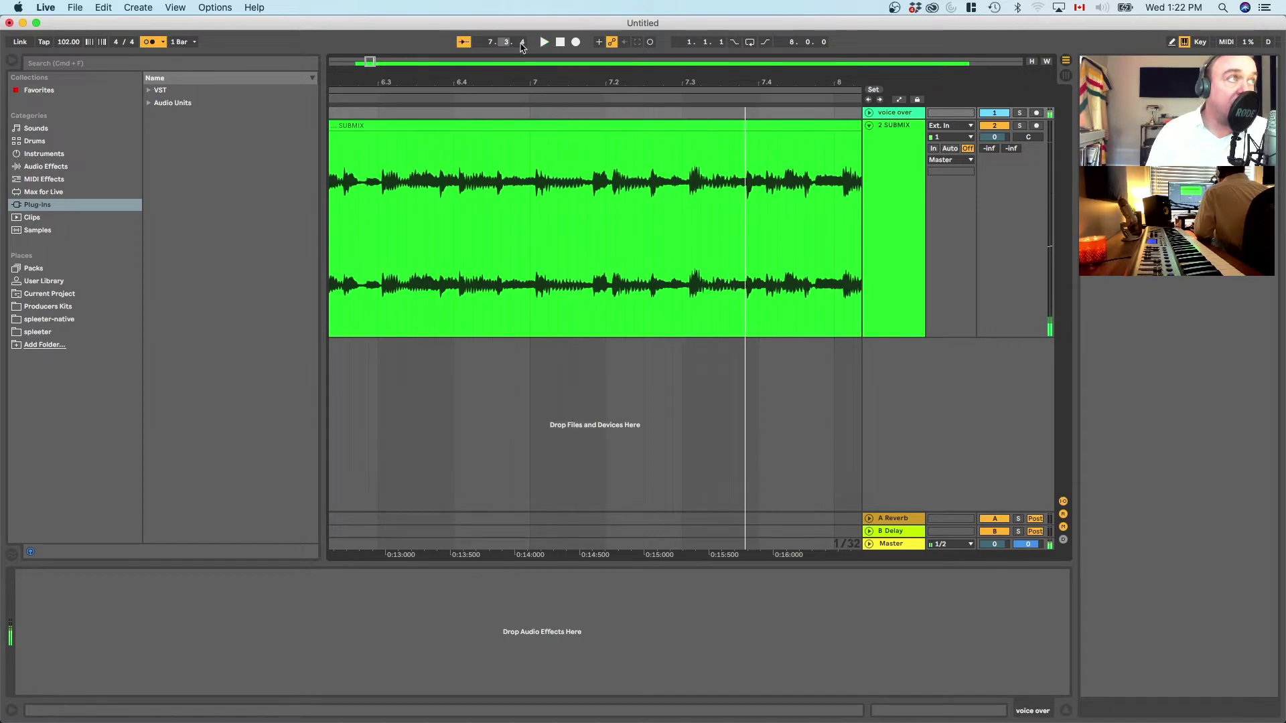
scroll(591, 295, "left", 3)
scroll(591, 296, "left", 4)
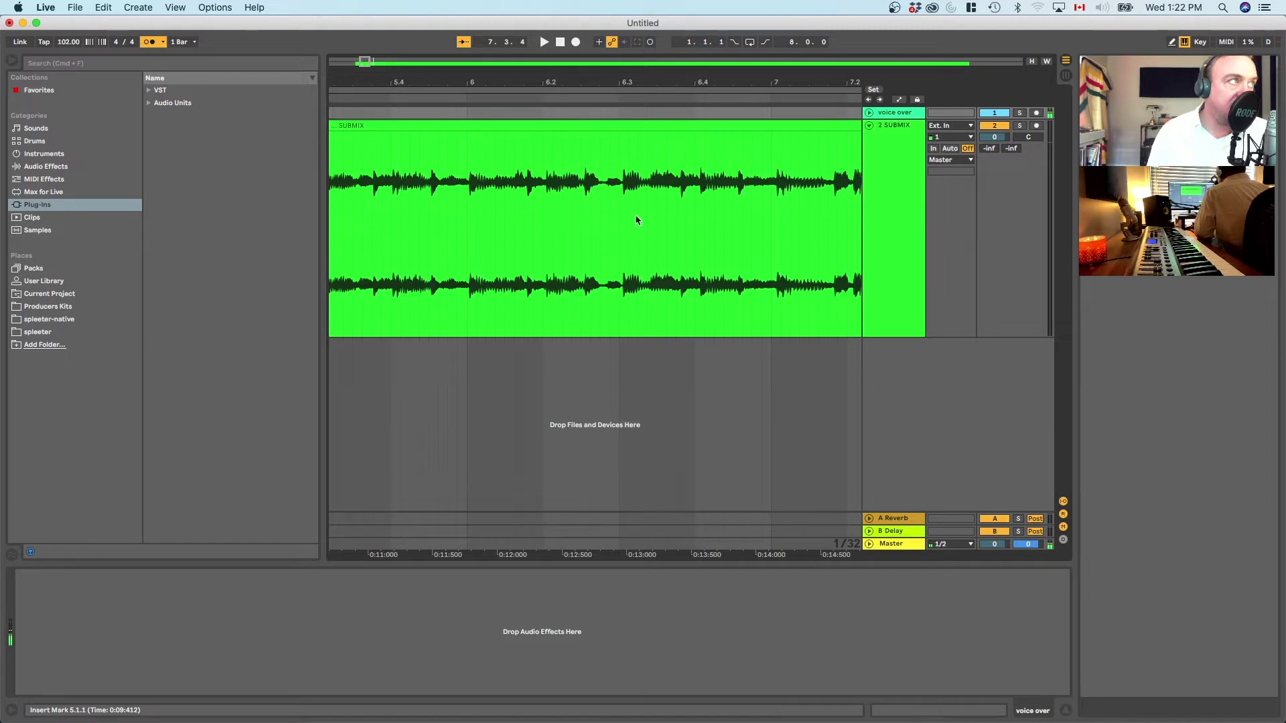
Step: Set the tempo to 101.00 BPM and play from 5.1.1 to check the submix against the metronome
left_click(65, 42)
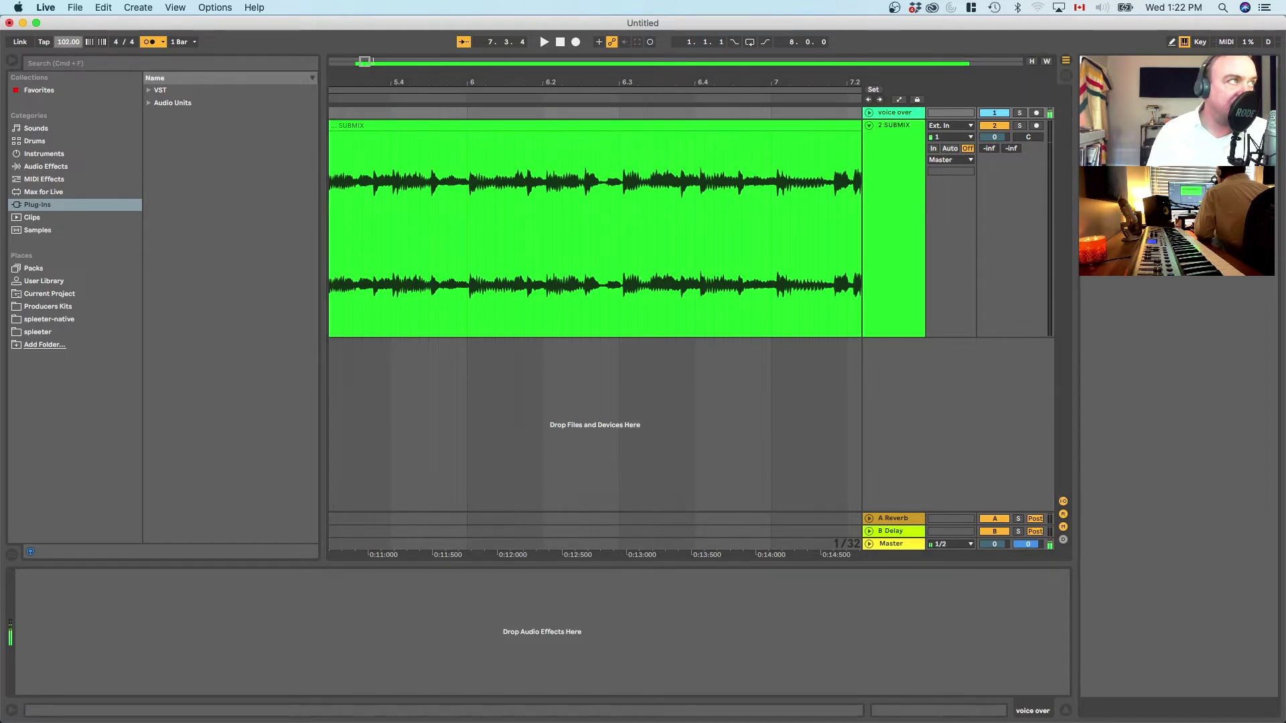
left_click_drag(66, 42, 66, 45)
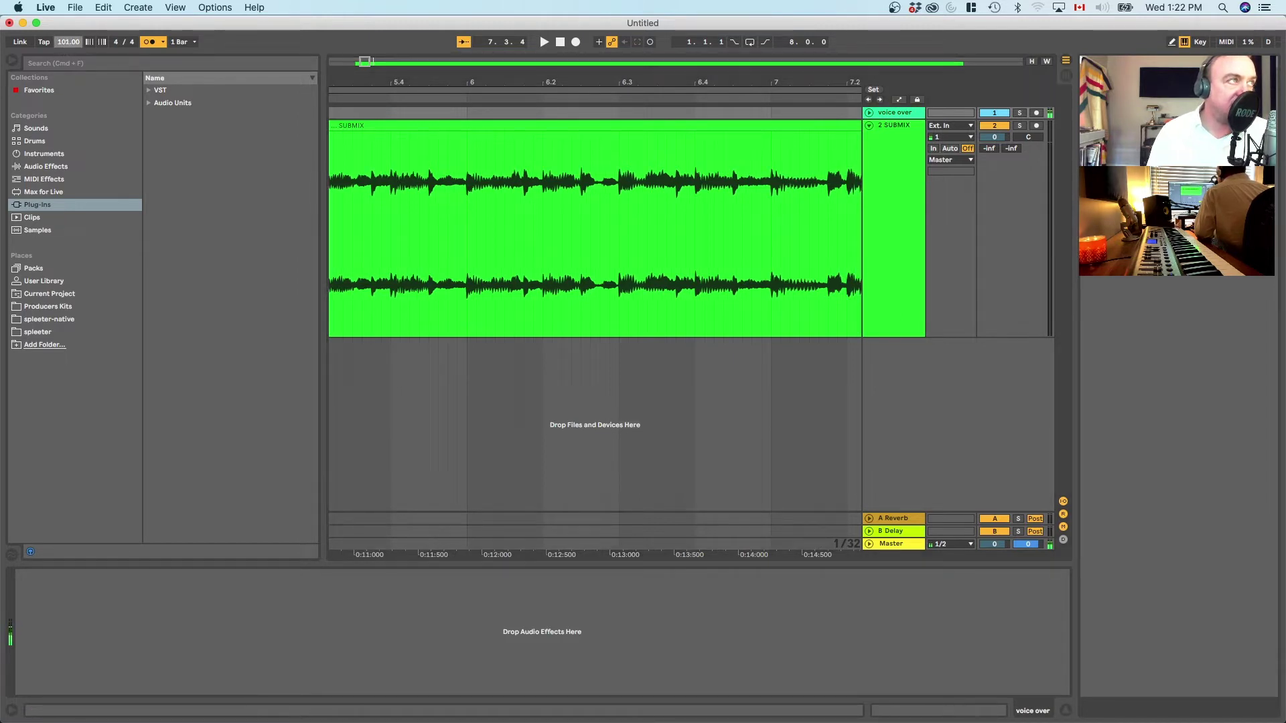
left_click_drag(715, 83, 481, 39)
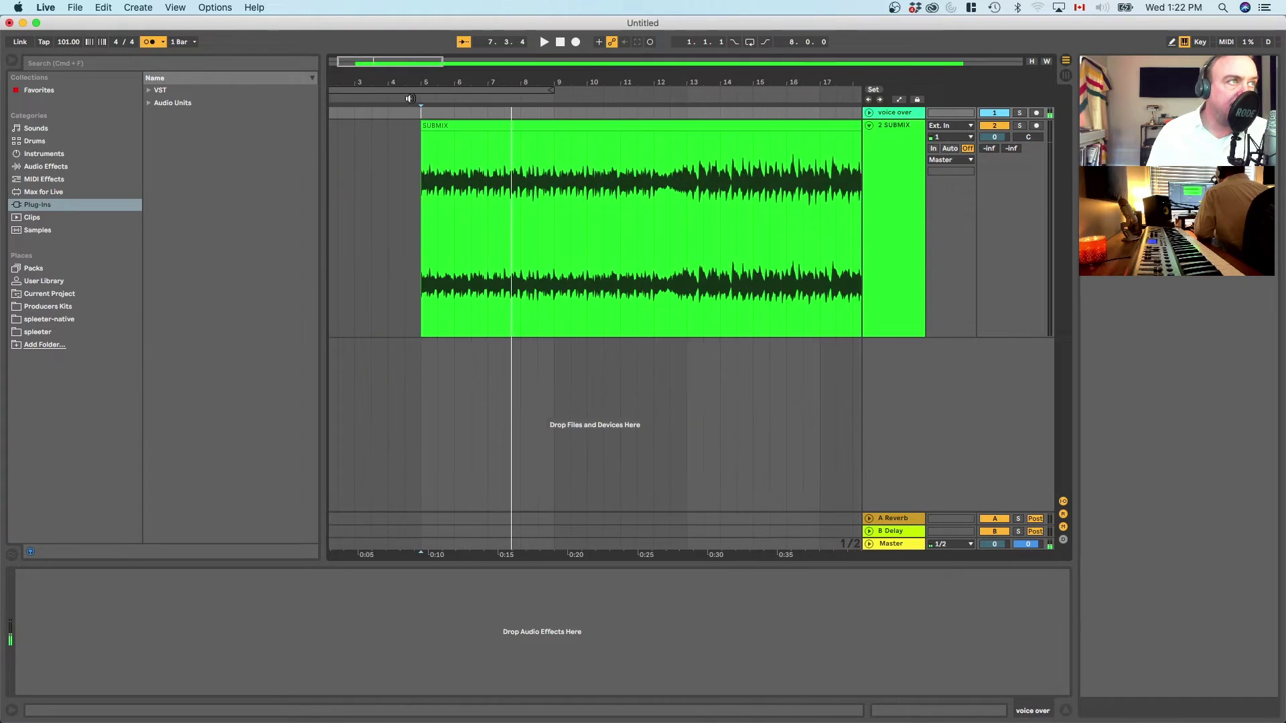
left_click(421, 117)
key("space")
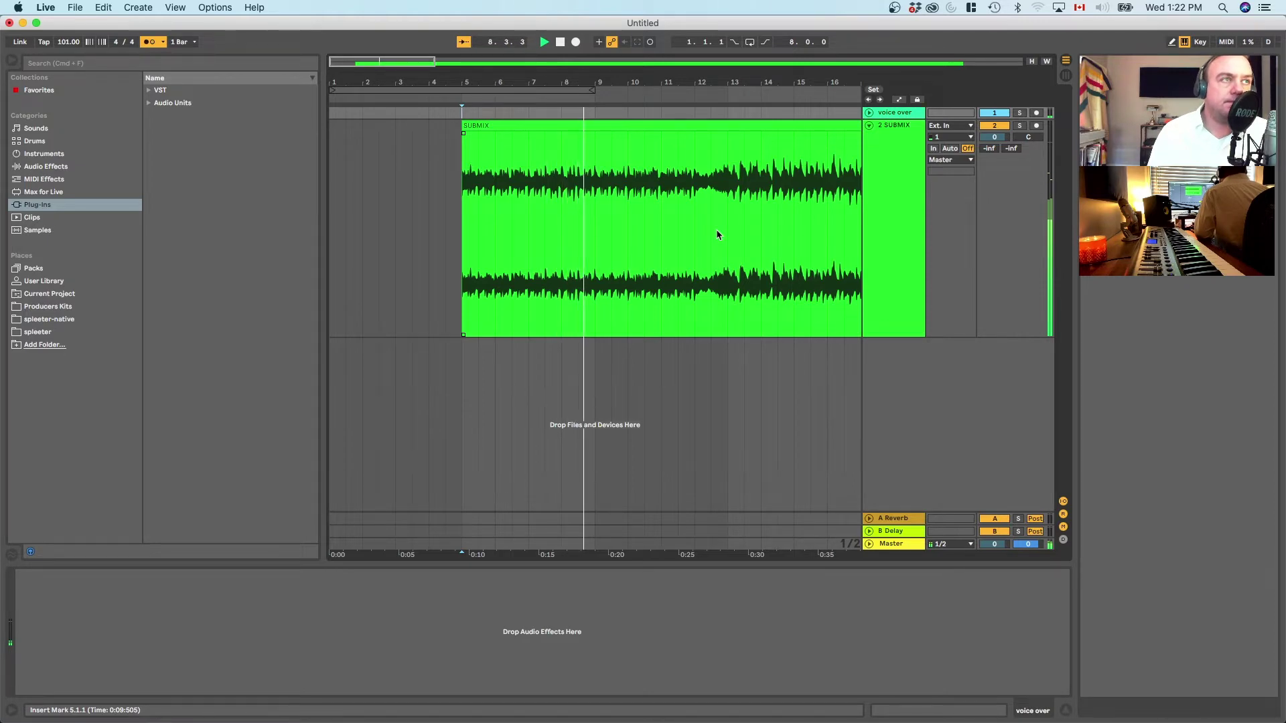
left_click(709, 107)
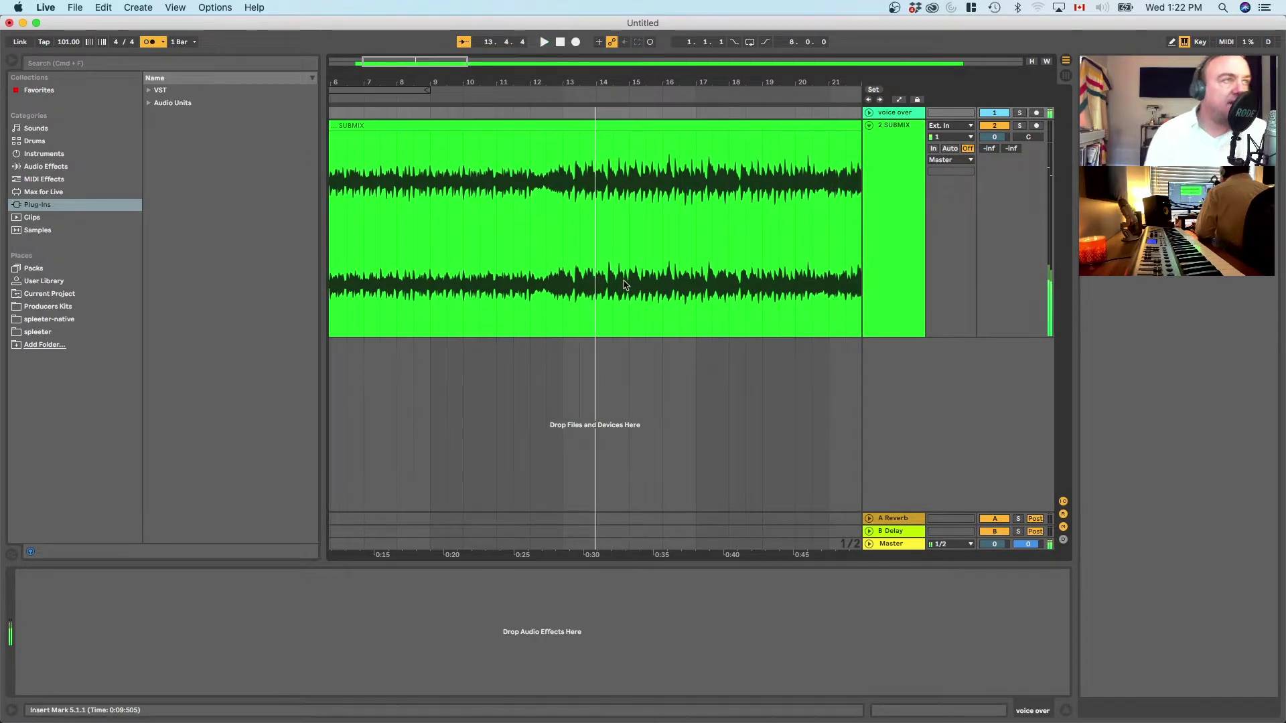
Step: Extend the SUBMIX clip's start back to 1.1.1 to restore its intro
scroll(624, 413, "left", 3)
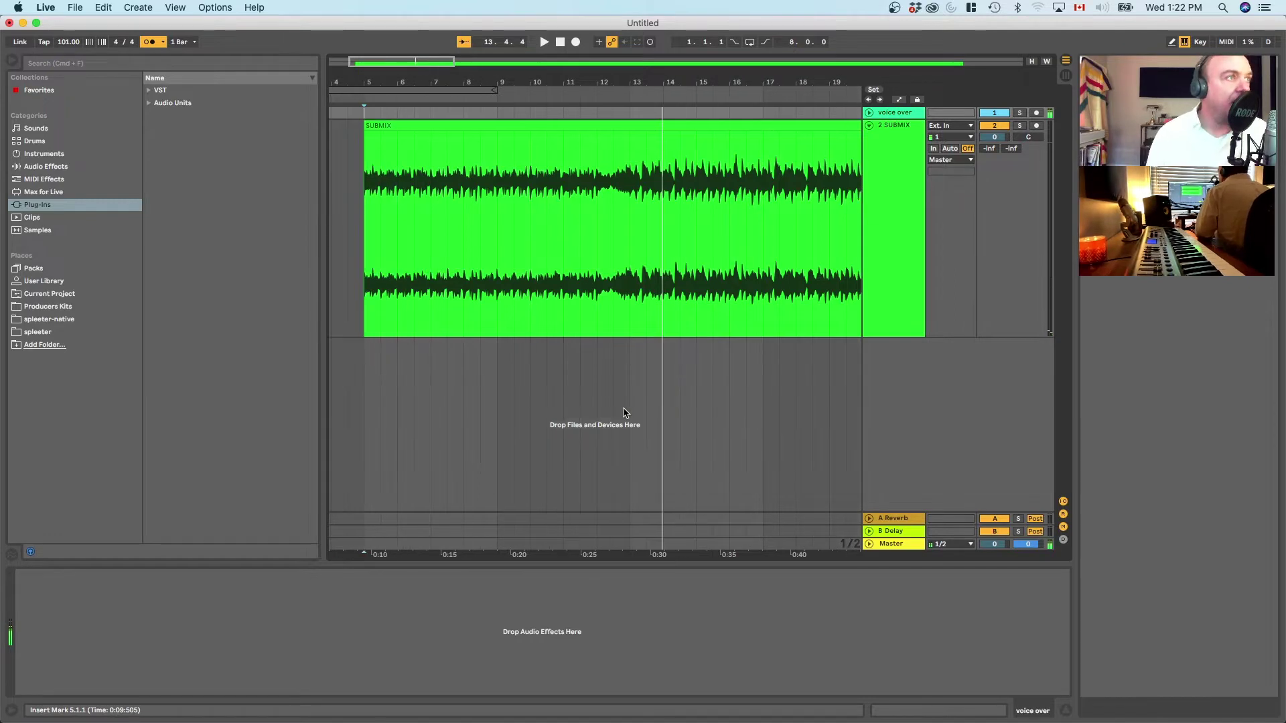
scroll(624, 414, "left", 3)
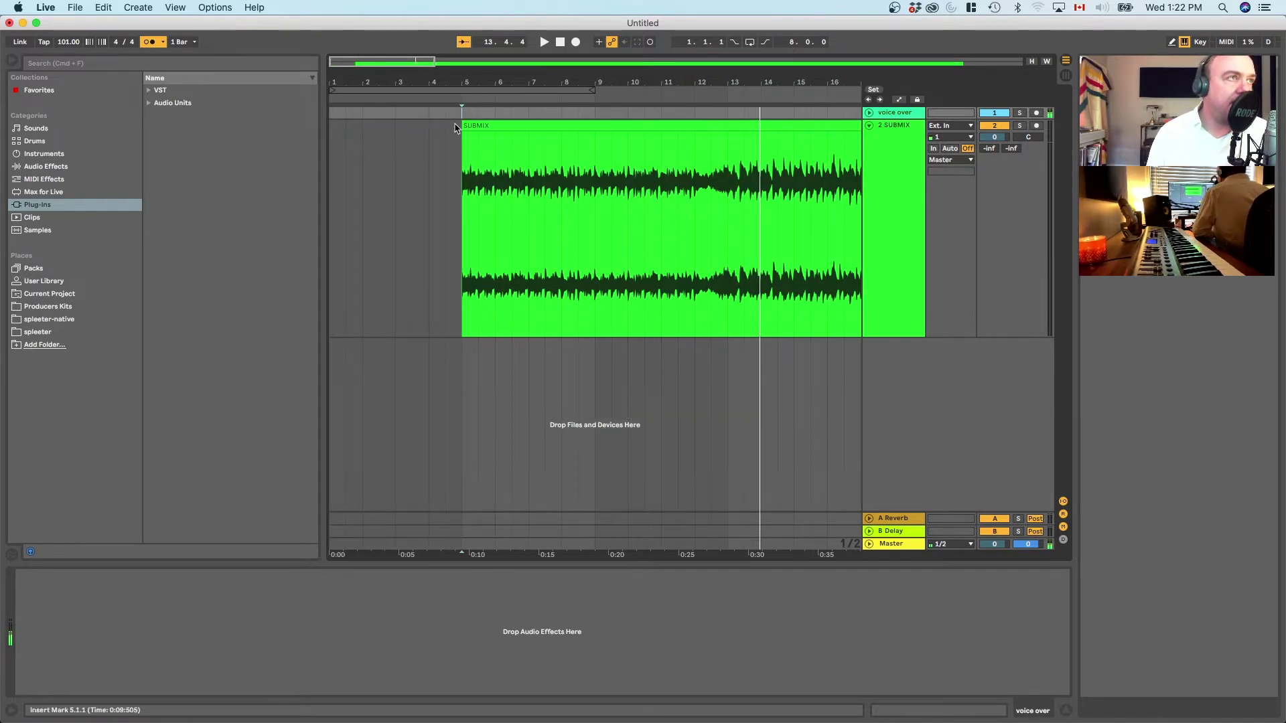
left_click_drag(465, 127, 180, 142)
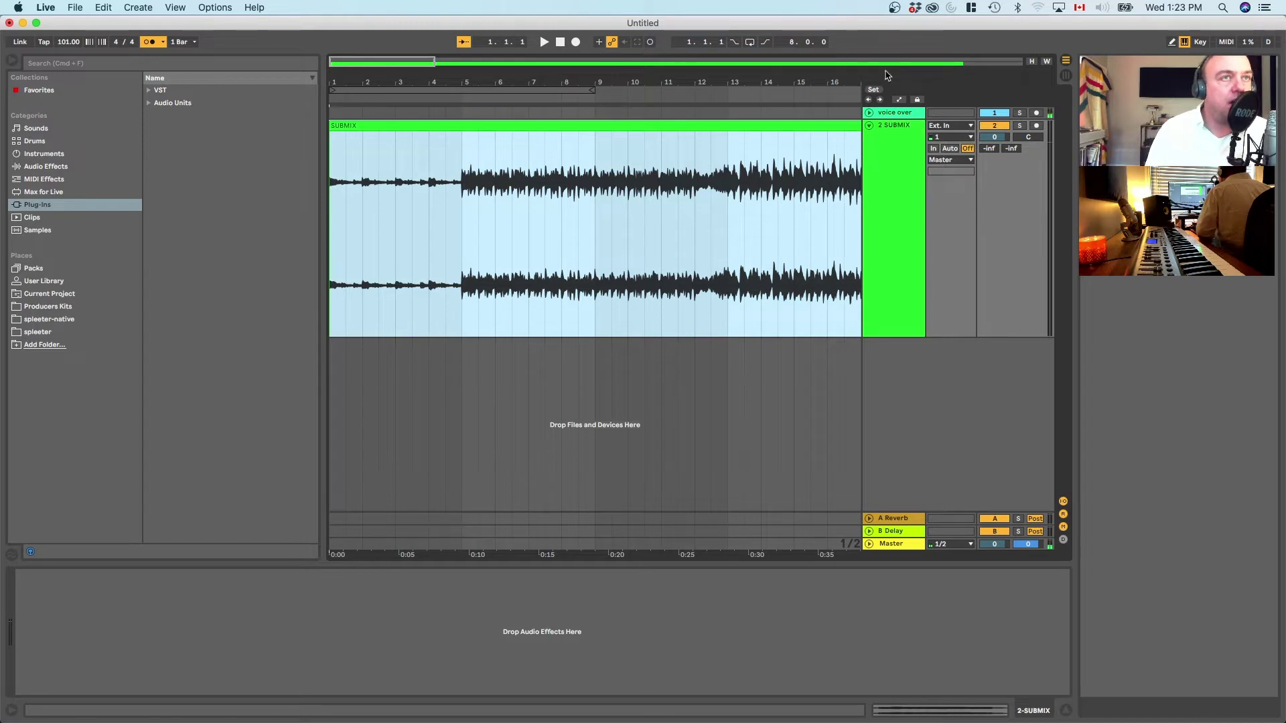
Step: Save the Live set as Adicto Remix 2 in a new folder named Adicto Remix 2 inside Q-Ball
left_click(900, 164)
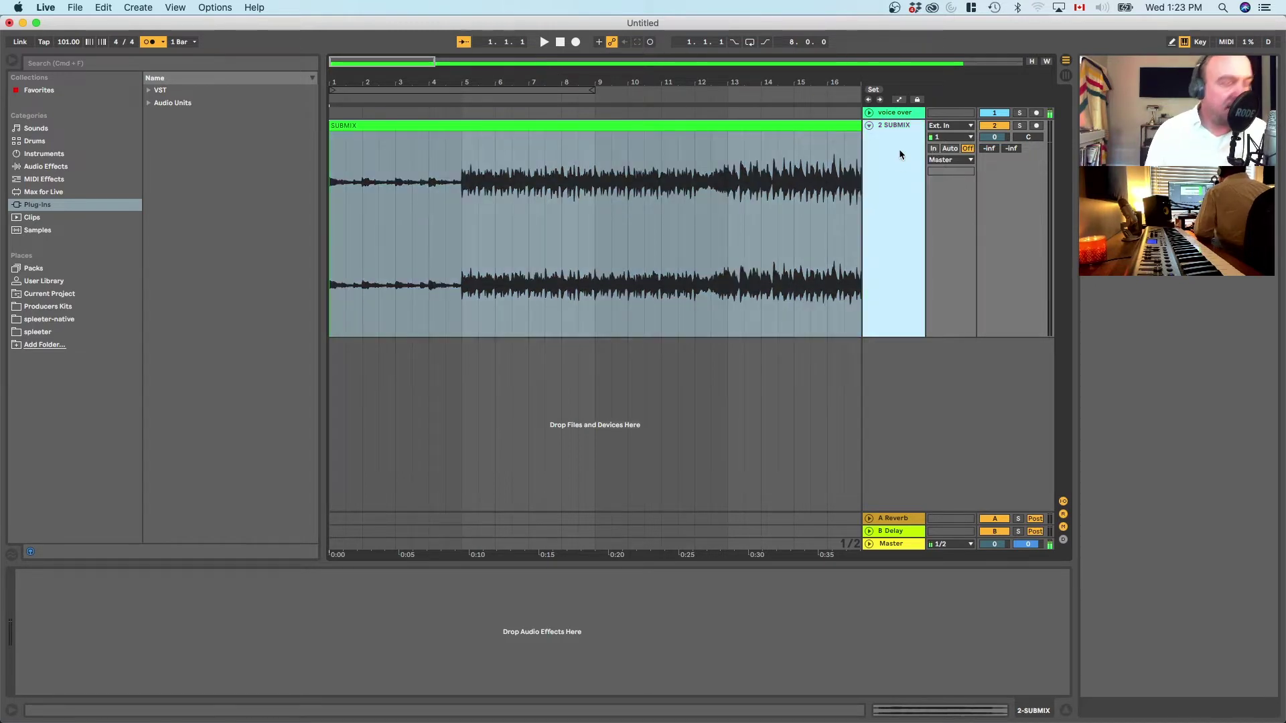
key("super+s")
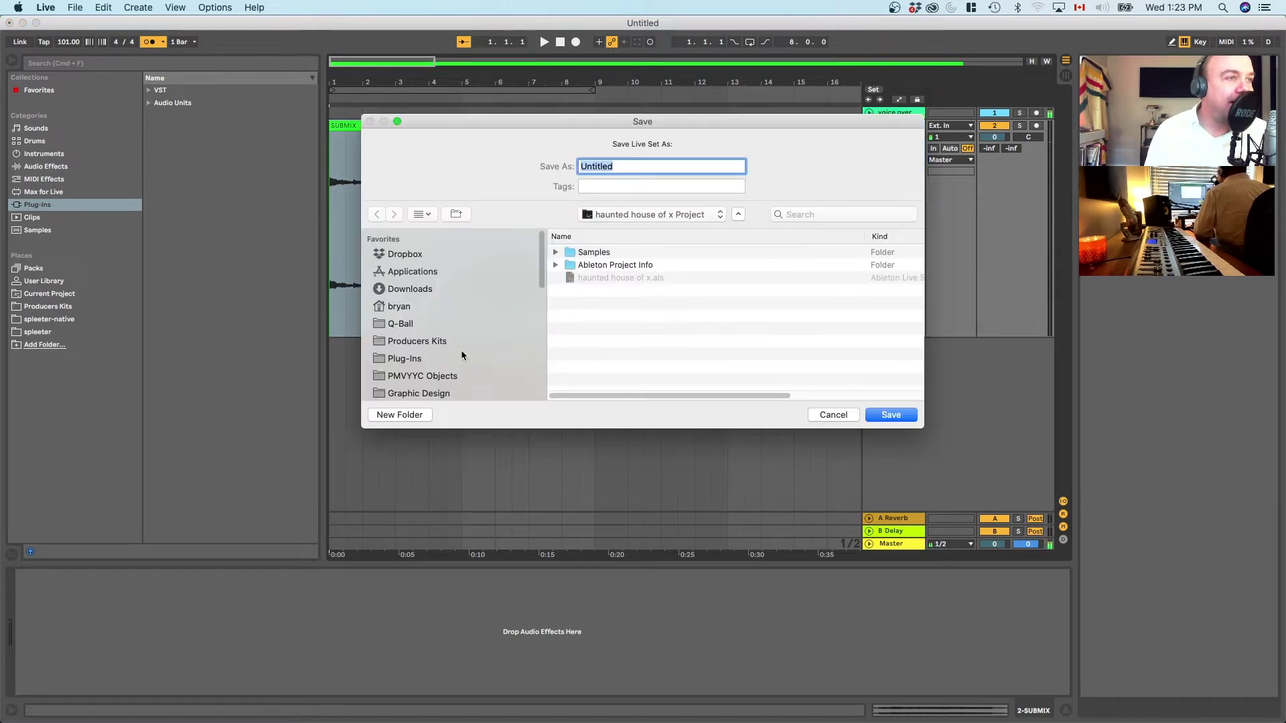
left_click(662, 215)
left_click(401, 323)
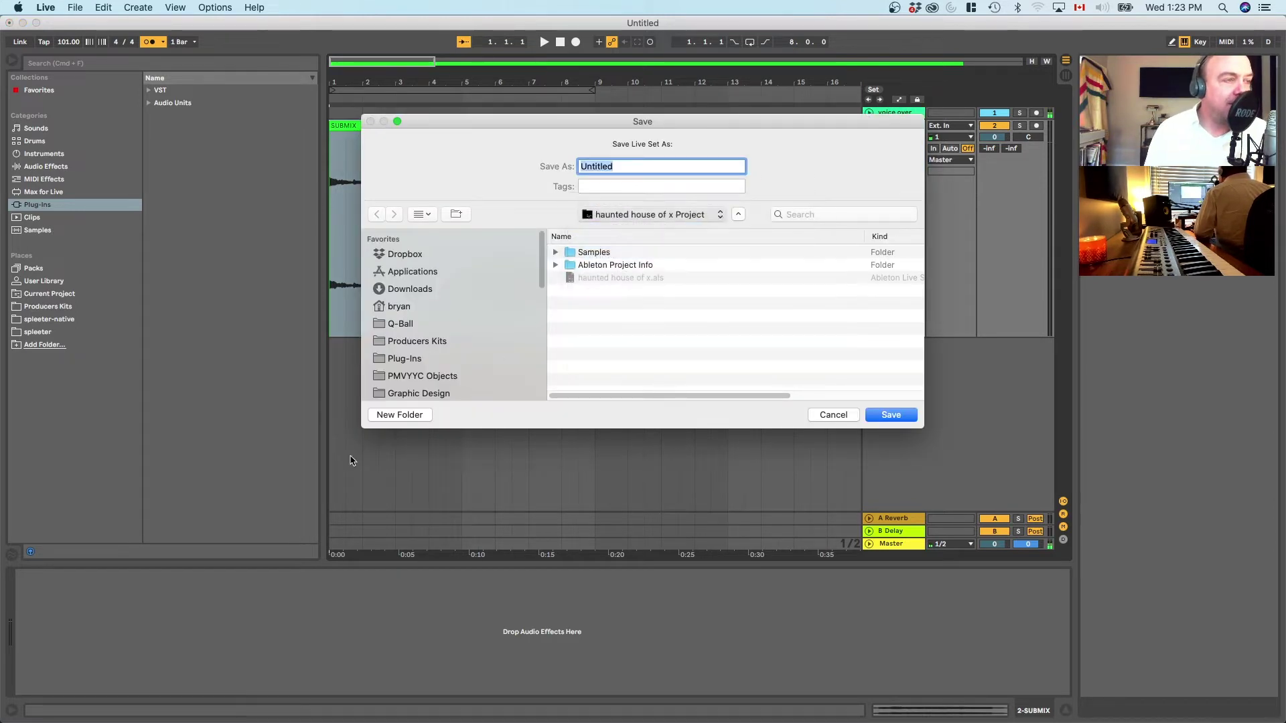
left_click(401, 324)
left_click(415, 414)
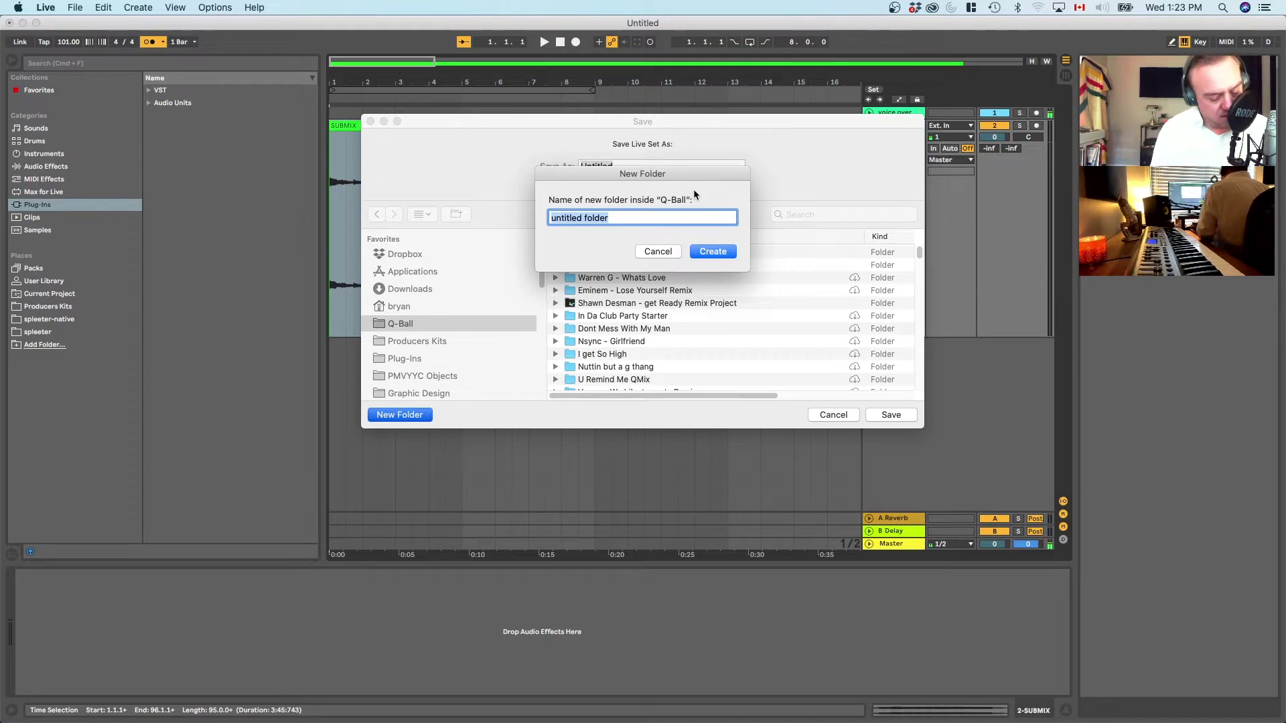
type("Adicto Remix 2")
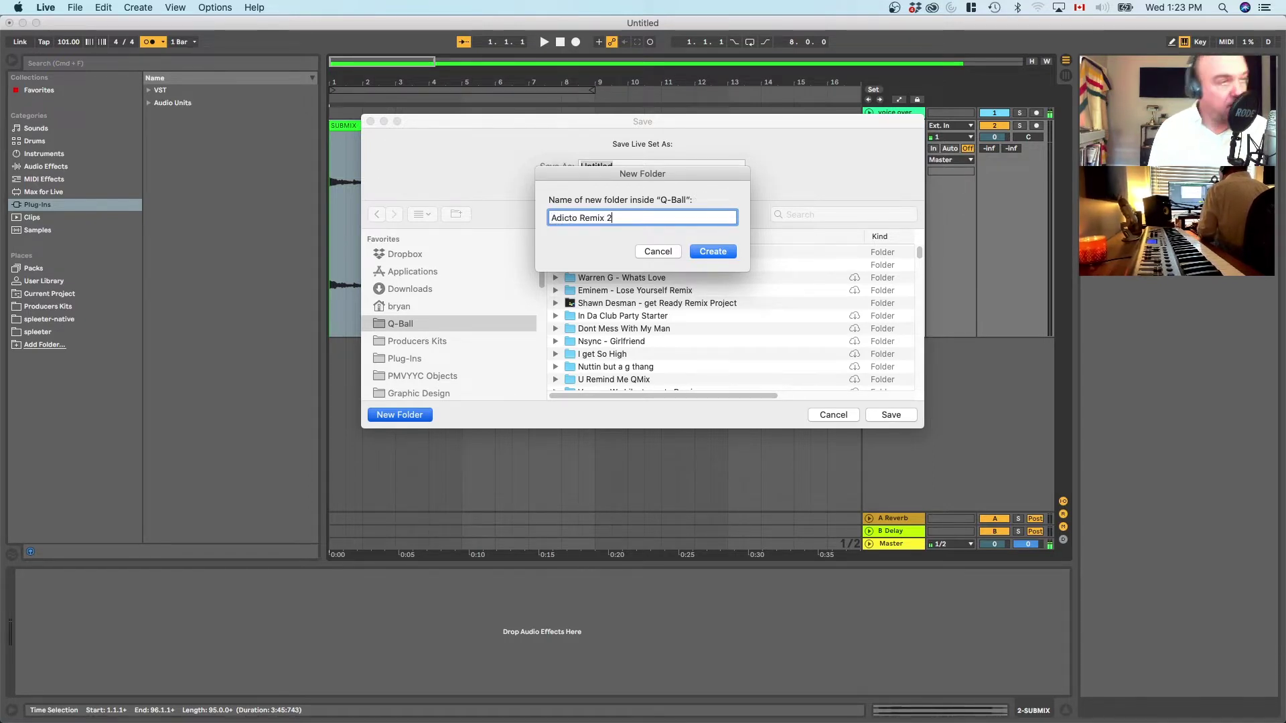
key("super+a")
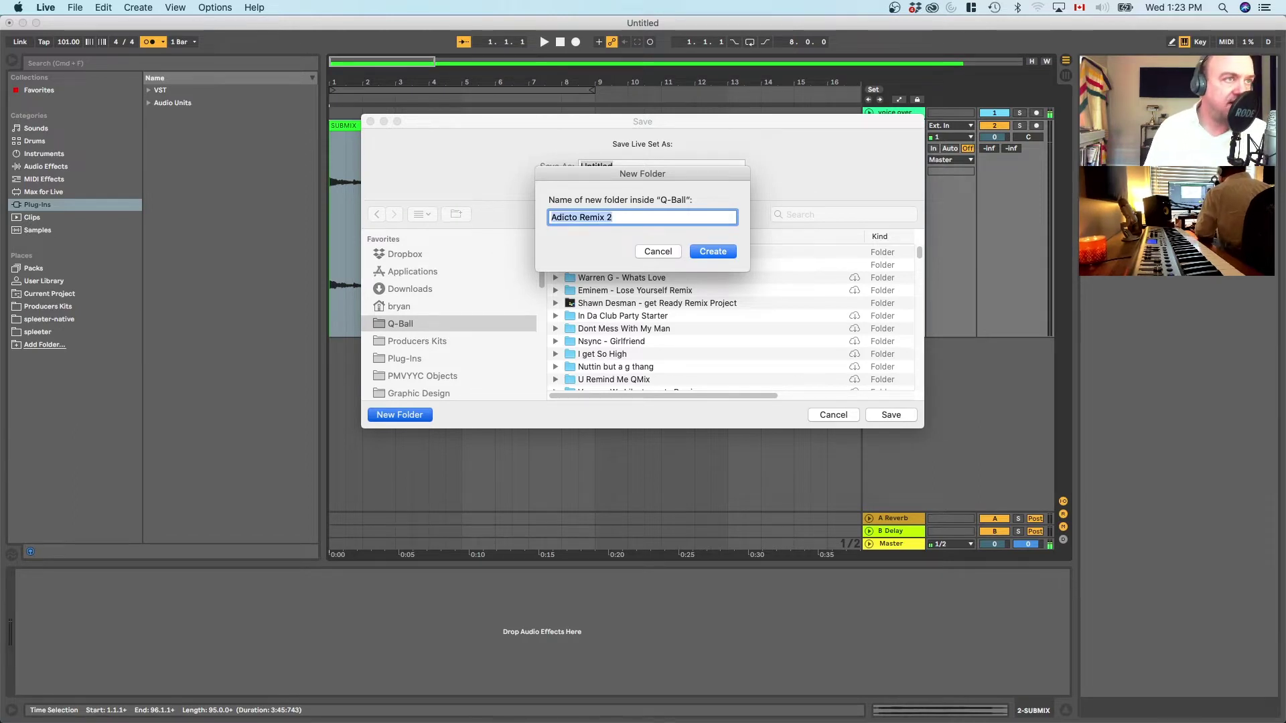
key("Return")
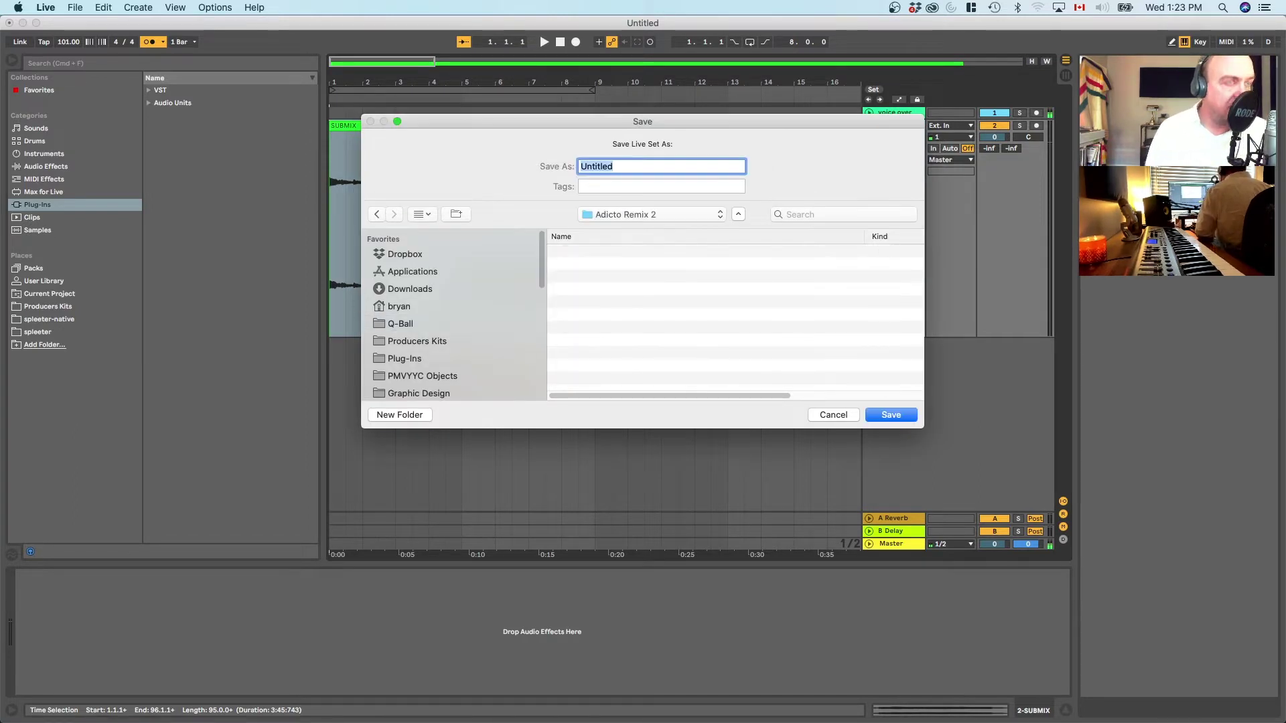
type("Adicto Remix 2")
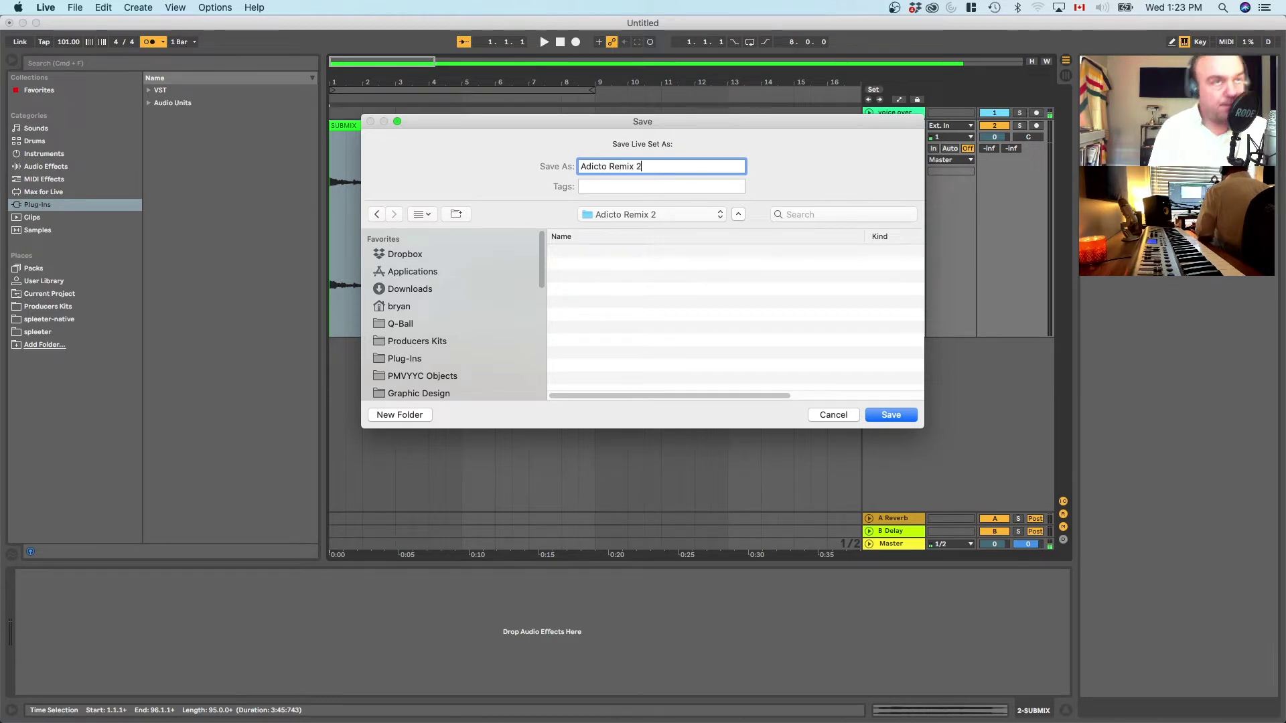
key("Return")
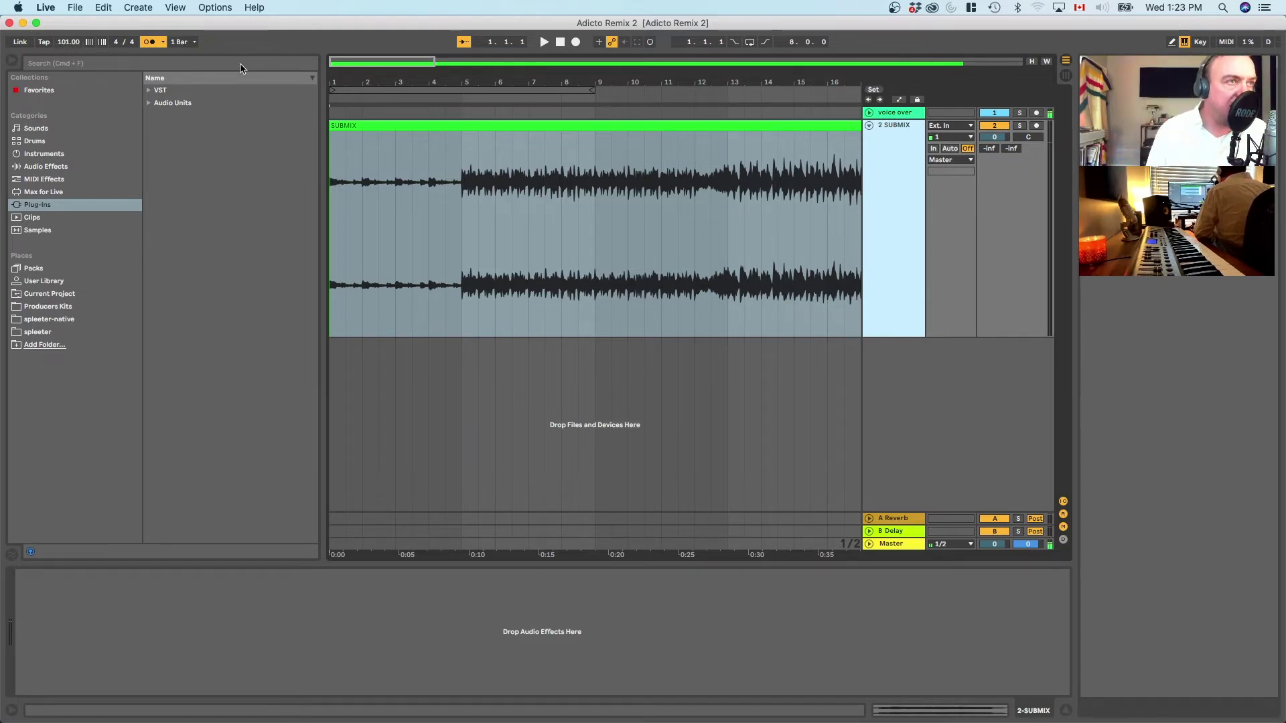
Step: Open the SUBMIX clip's sample view and enlarge it to show the full waveform
left_click(609, 306)
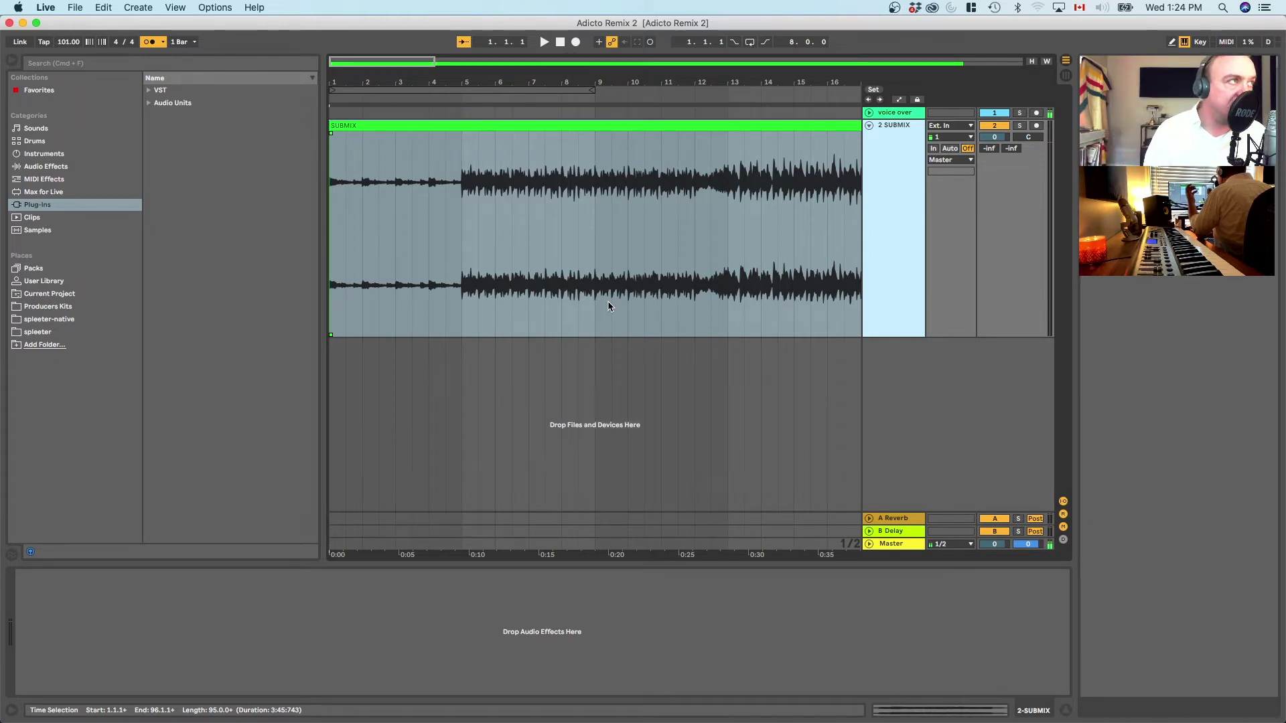
double_click(497, 125)
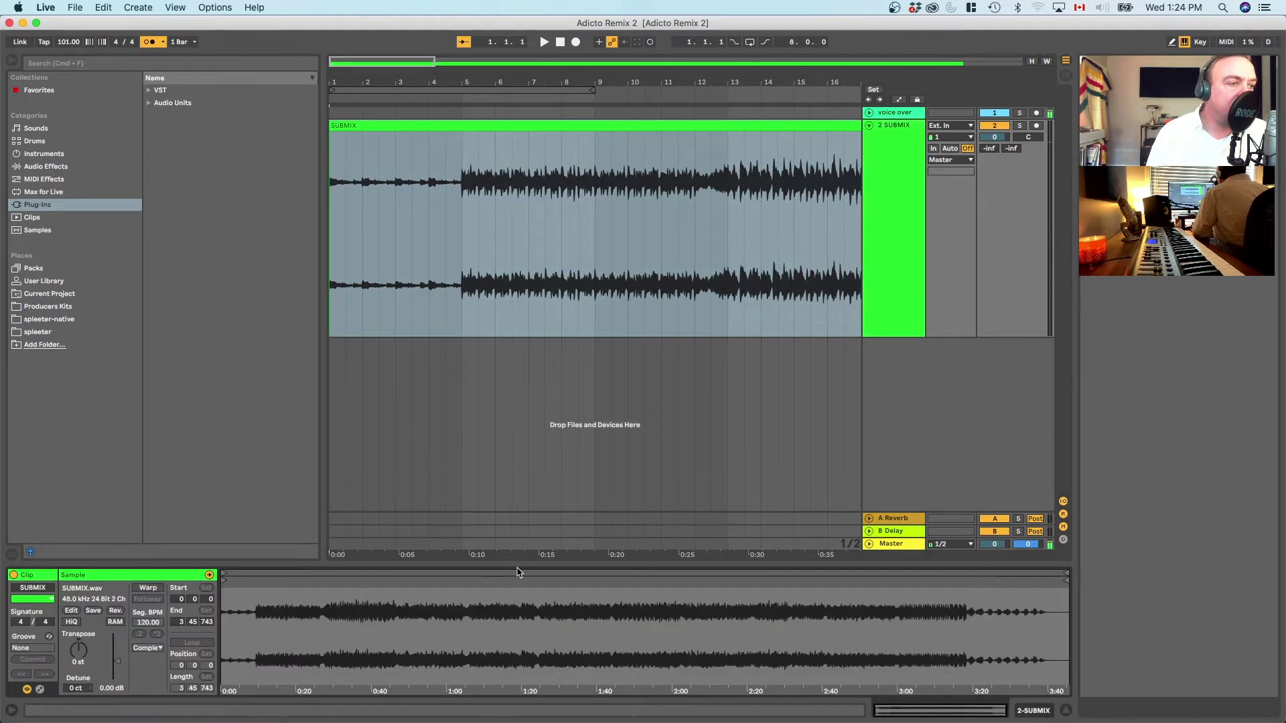
left_click_drag(518, 565, 489, 247)
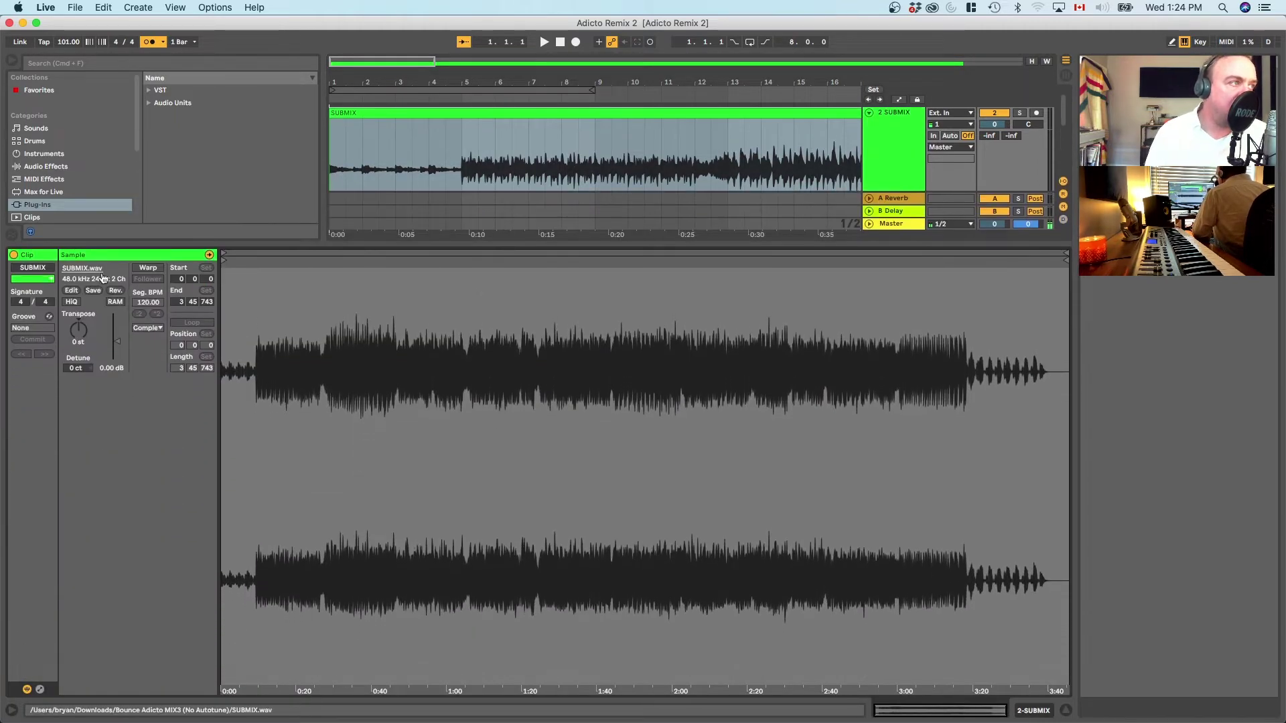
Step: Turn on Warp for the SUBMIX clip to view it on the beat grid, and turn Warp back off
left_click(145, 269)
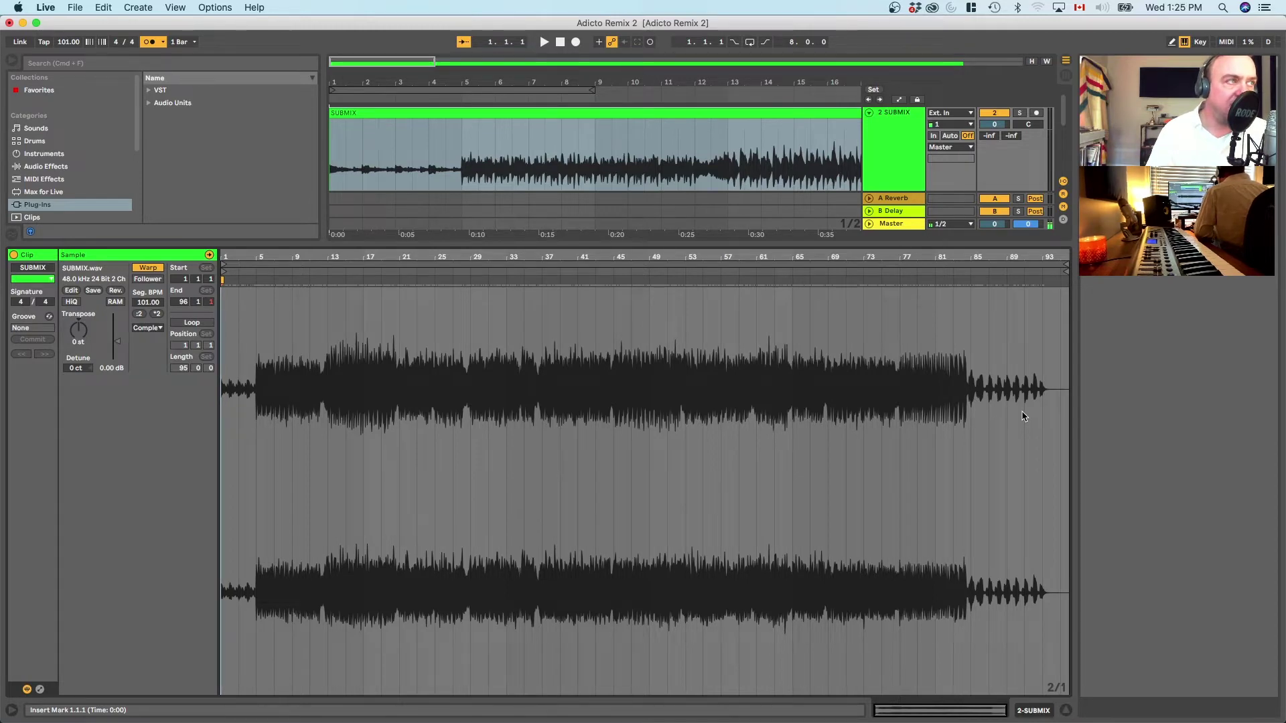
left_click(149, 268)
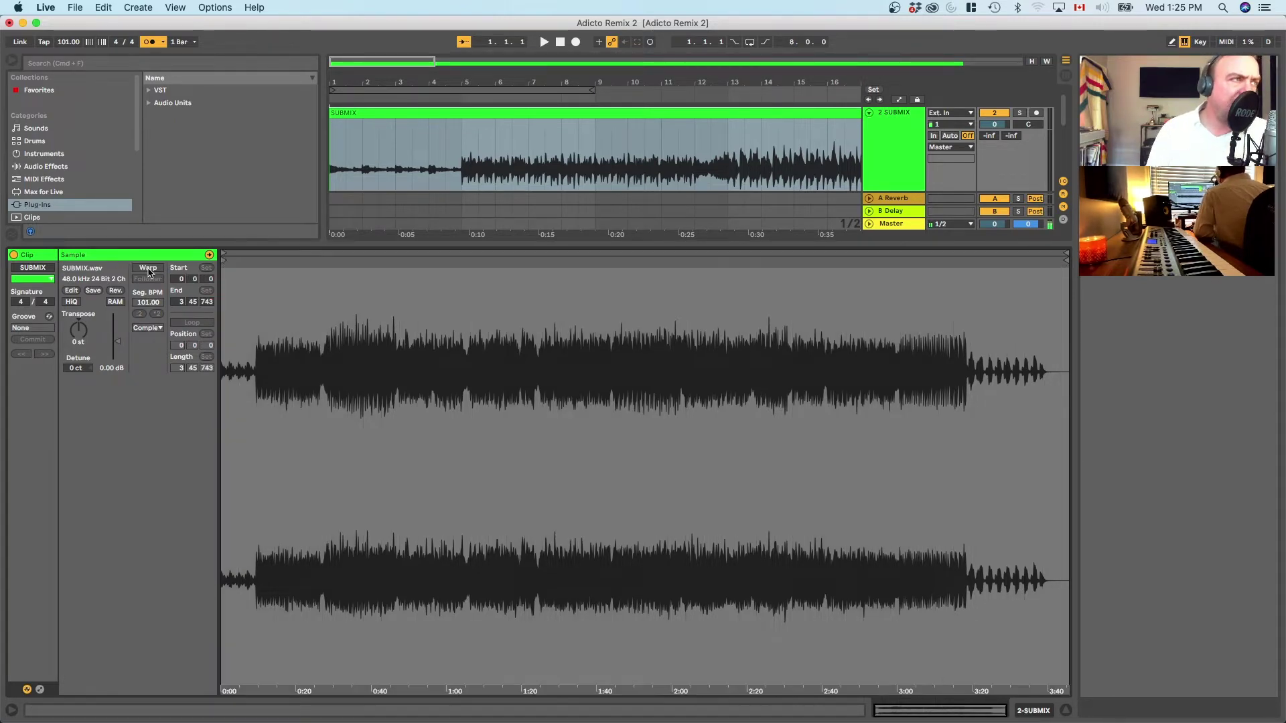
Step: Check the Auto-Warp Long Samples setting in the Record, Warp and Launch preferences, and close the preferences
left_click(46, 7)
mouse_move(79, 67)
left_click(74, 44)
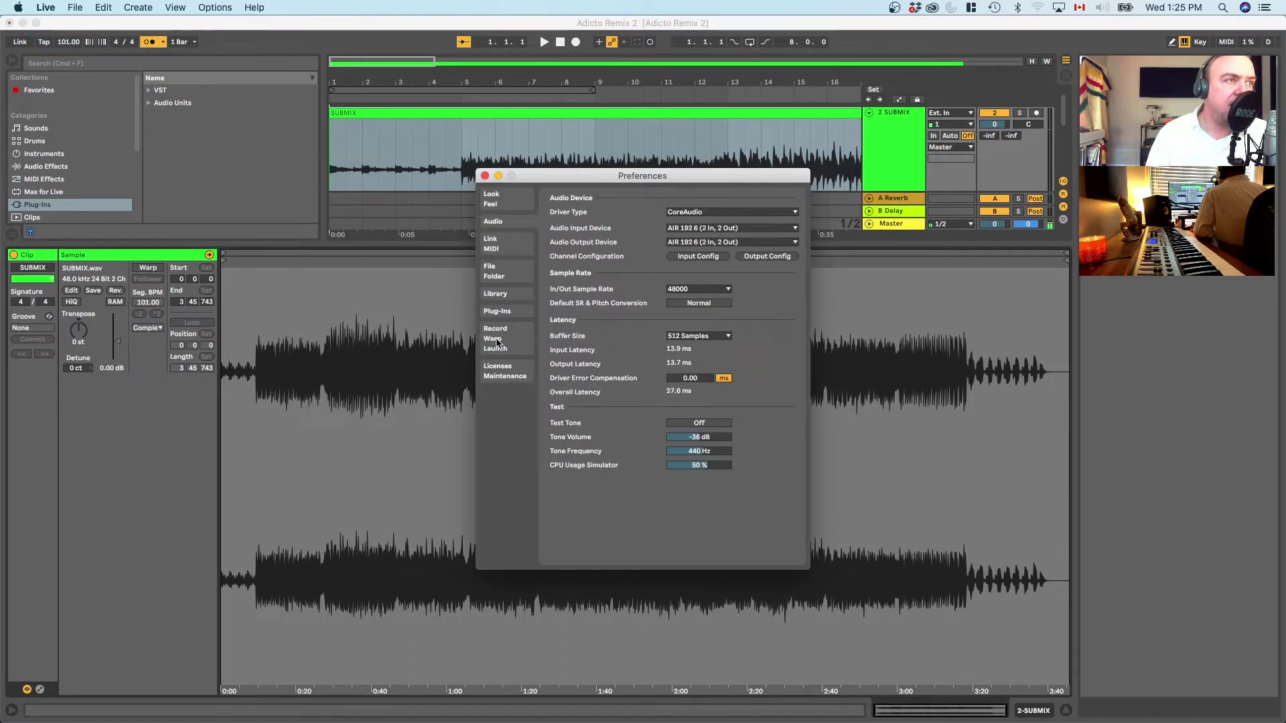
left_click(530, 349)
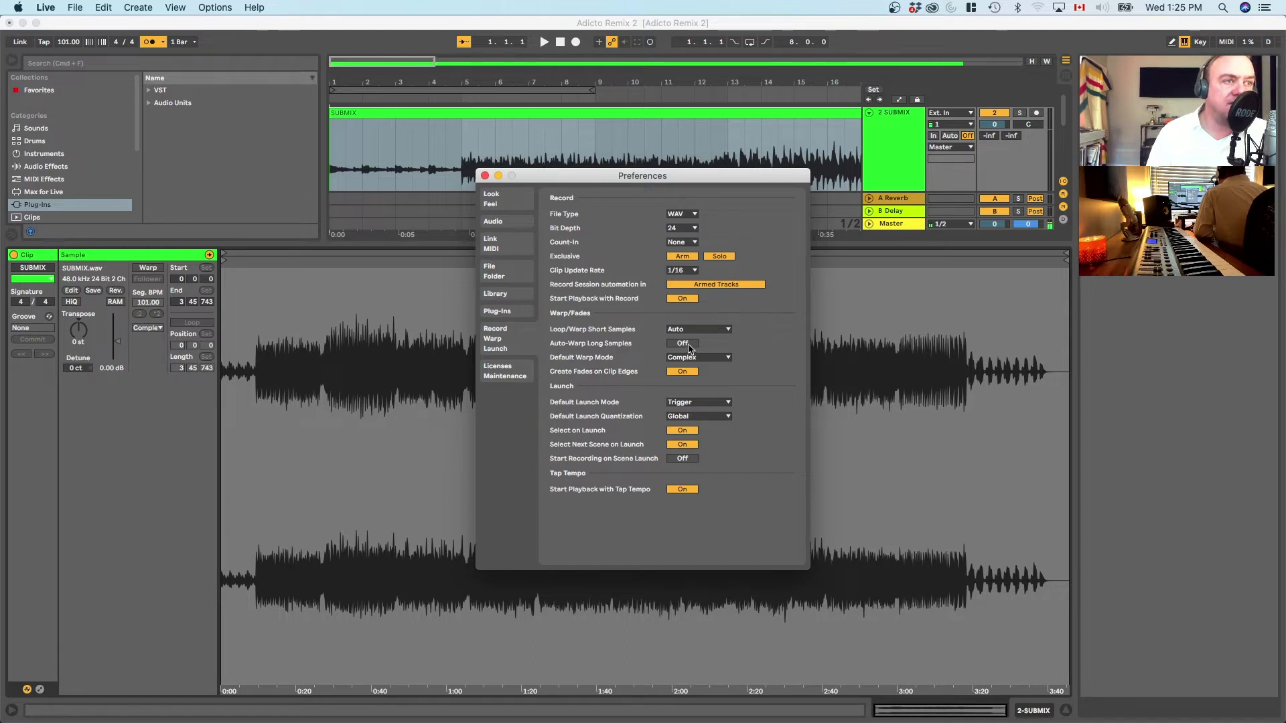
left_click(475, 143)
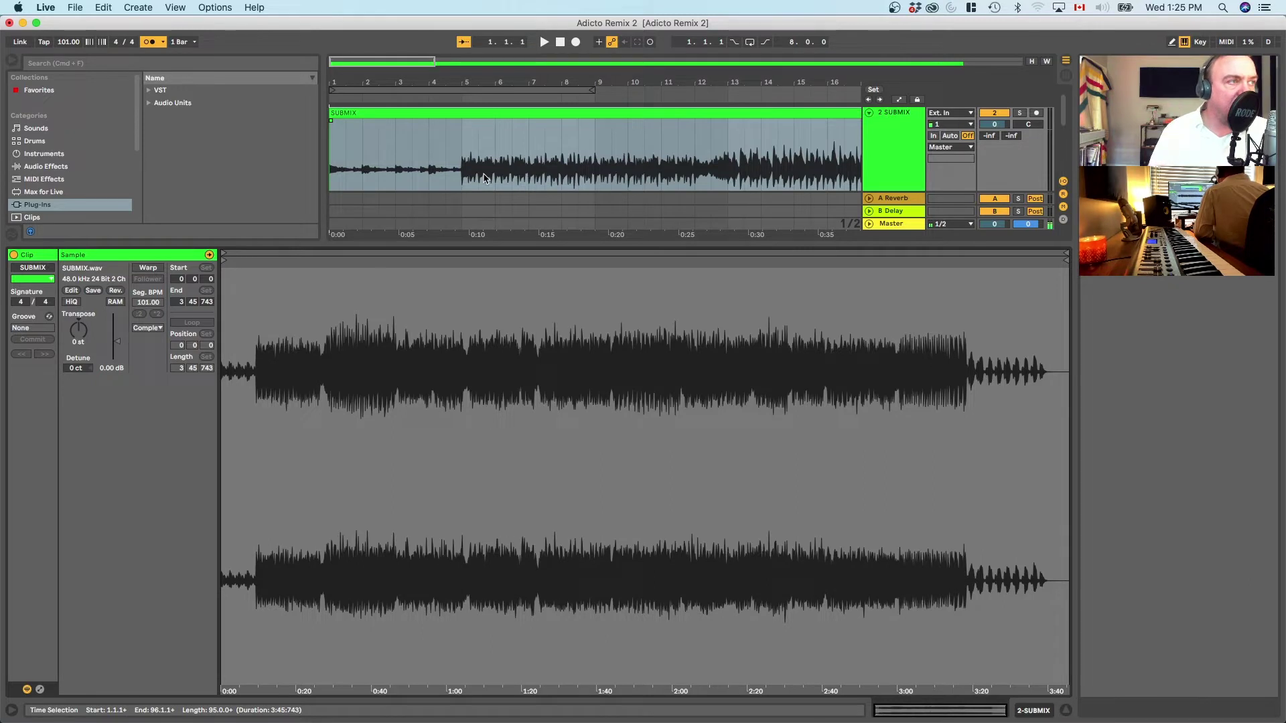
Step: Turn on Warp for the SUBMIX clip and place warp markers at its start and near the end of the waveform
left_click(148, 268)
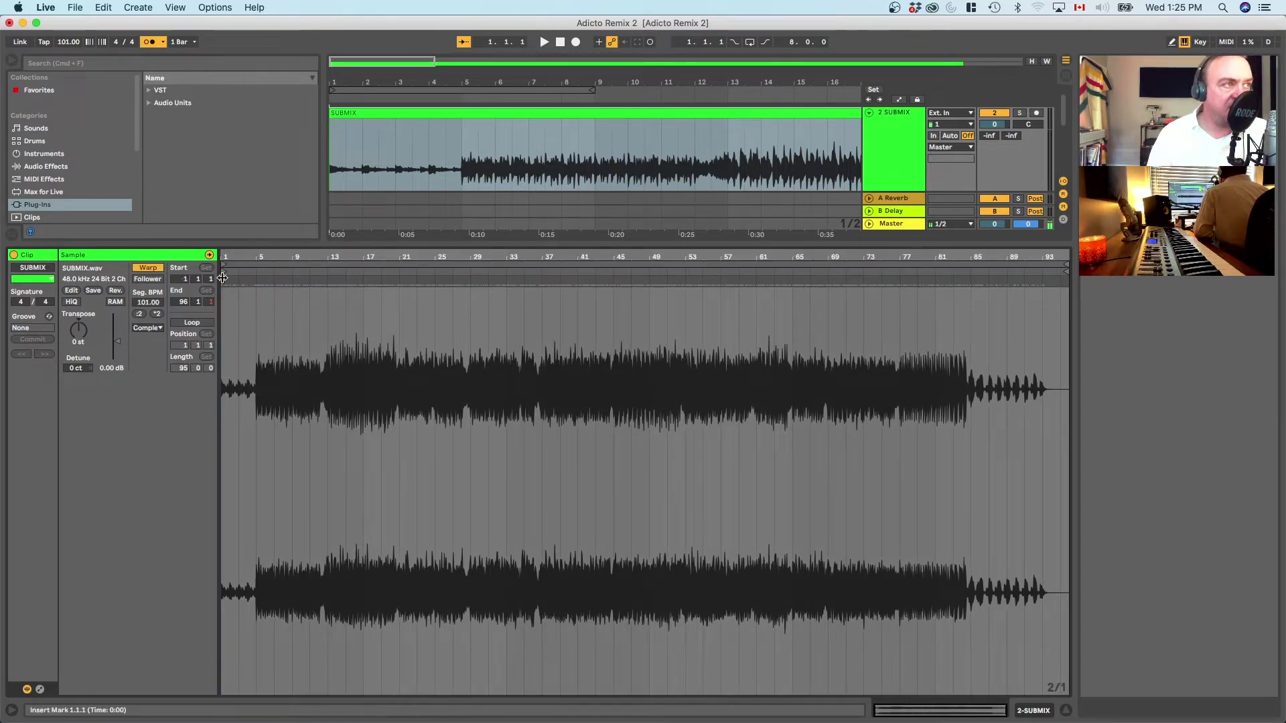
mouse_move(236, 260)
left_mouse_down()
mouse_move(410, 408)
mouse_move(546, 448)
mouse_move(586, 407)
mouse_move(429, 349)
mouse_move(496, 297)
left_mouse_up()
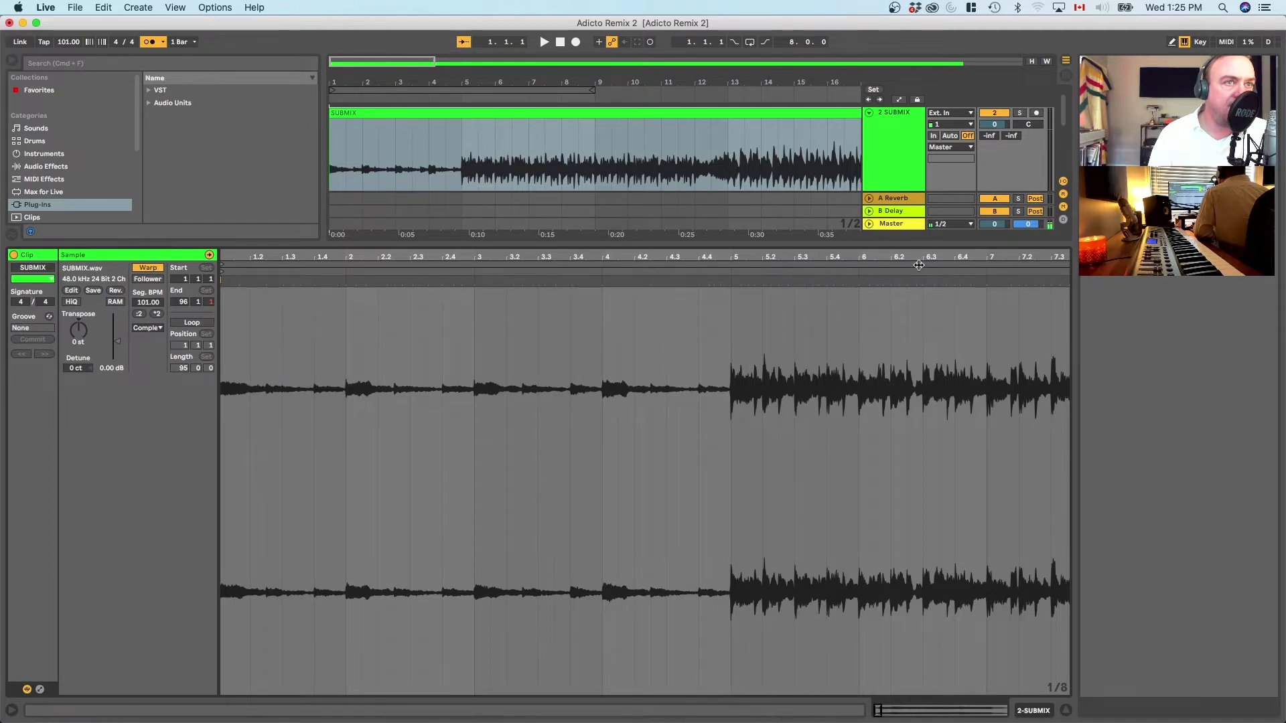
left_click_drag(916, 255, 269, 127)
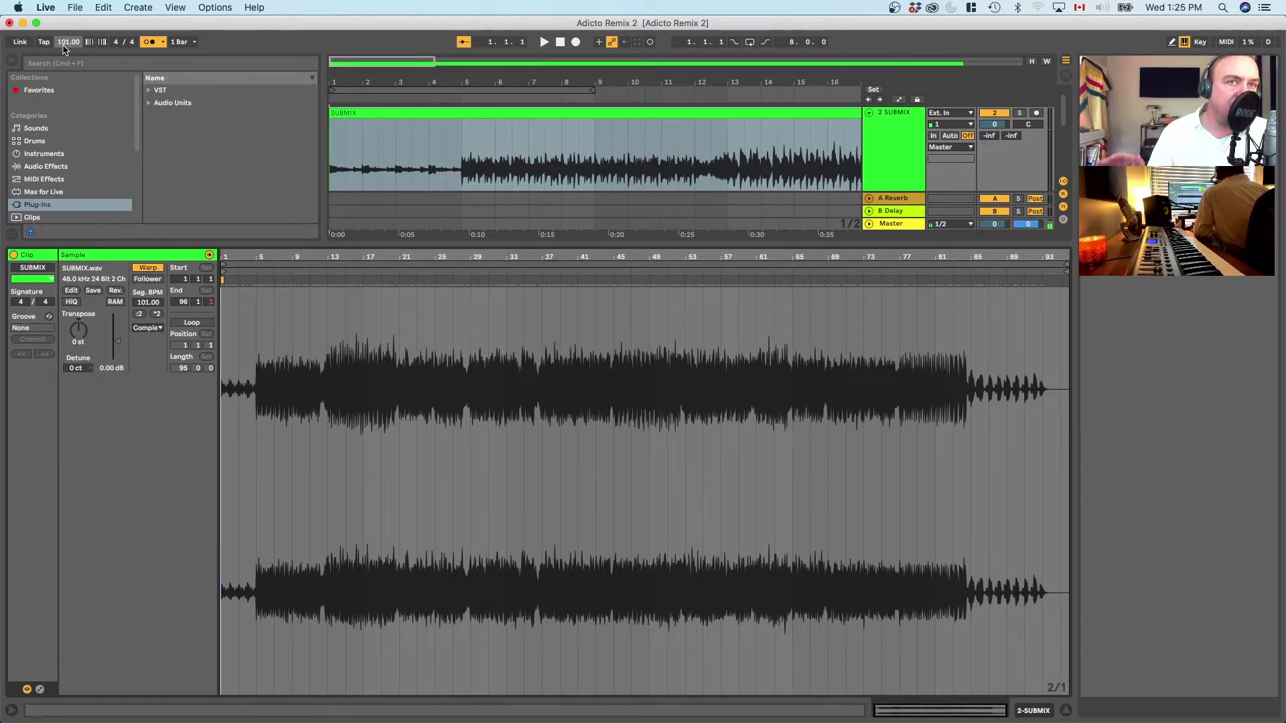
left_click(220, 284)
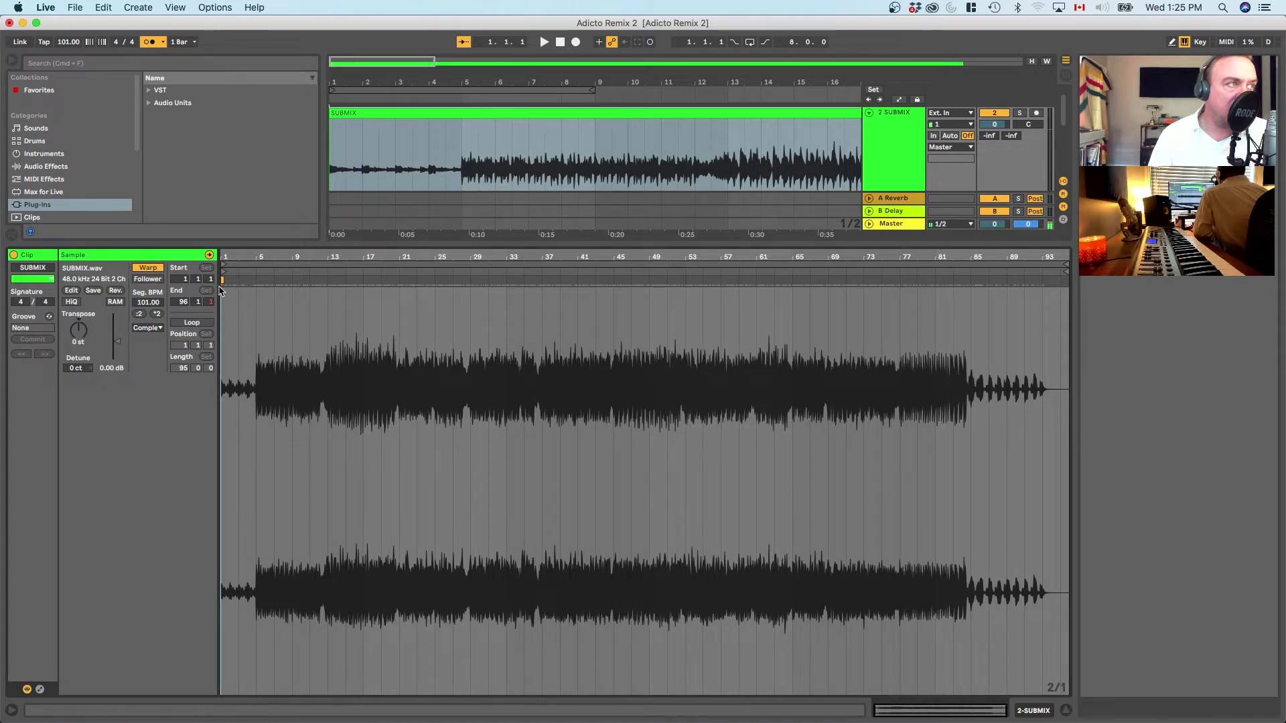
left_click(1061, 419)
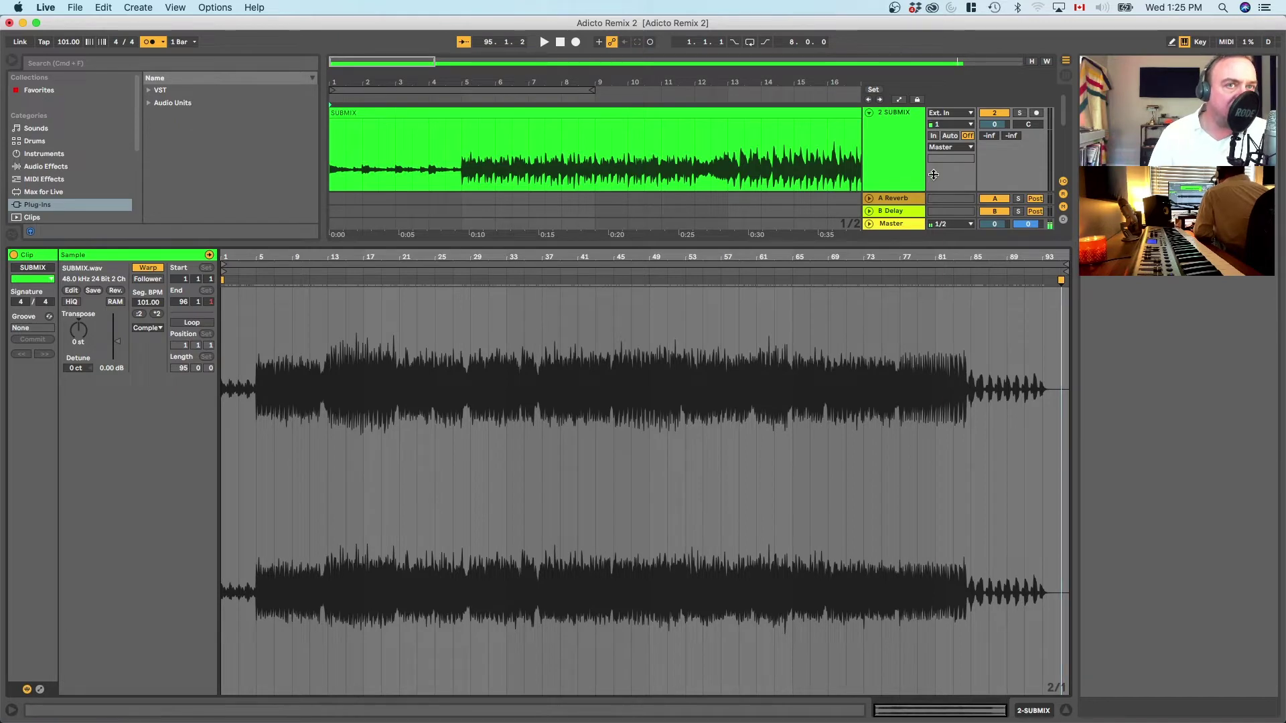
mouse_move(1063, 259)
left_mouse_down()
mouse_move(1063, 442)
mouse_move(1063, 259)
left_mouse_up()
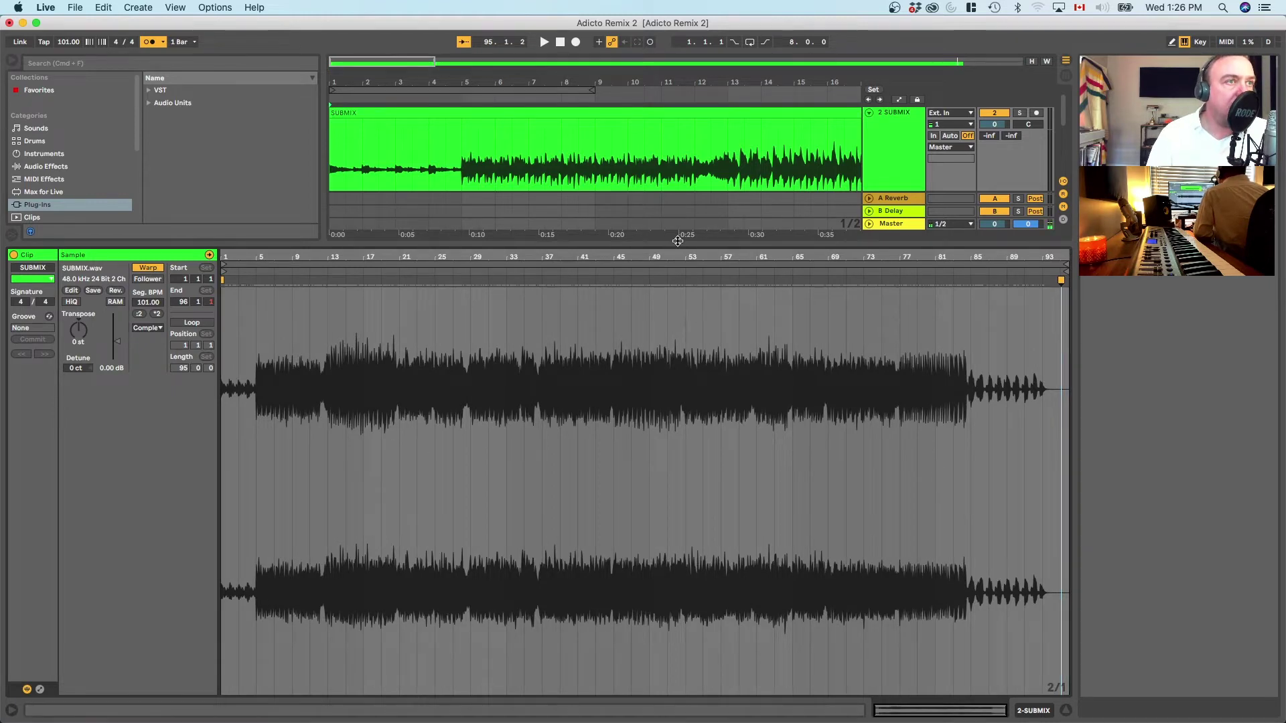
Step: Loop the first four bars of the SUBMIX in the full arrangement view and play them with the tempo set to 125 BPM
left_click_drag(677, 245, 627, 656)
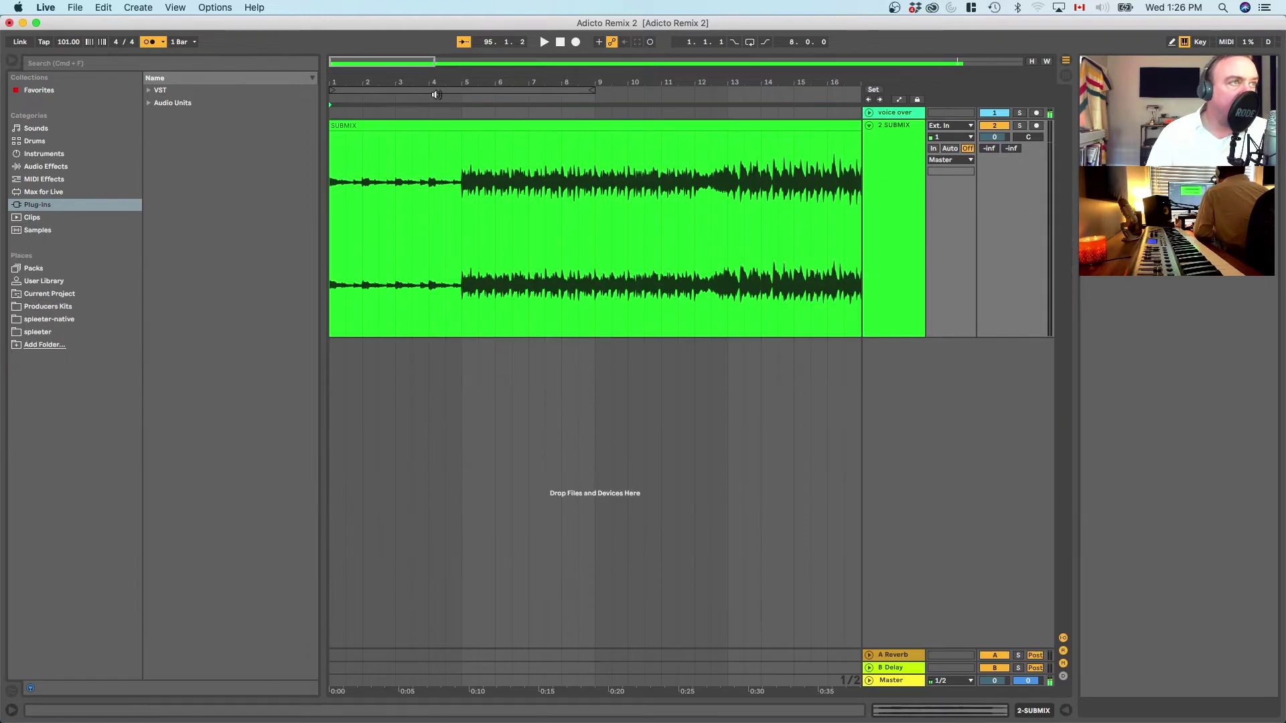
left_click_drag(460, 211, 199, 211)
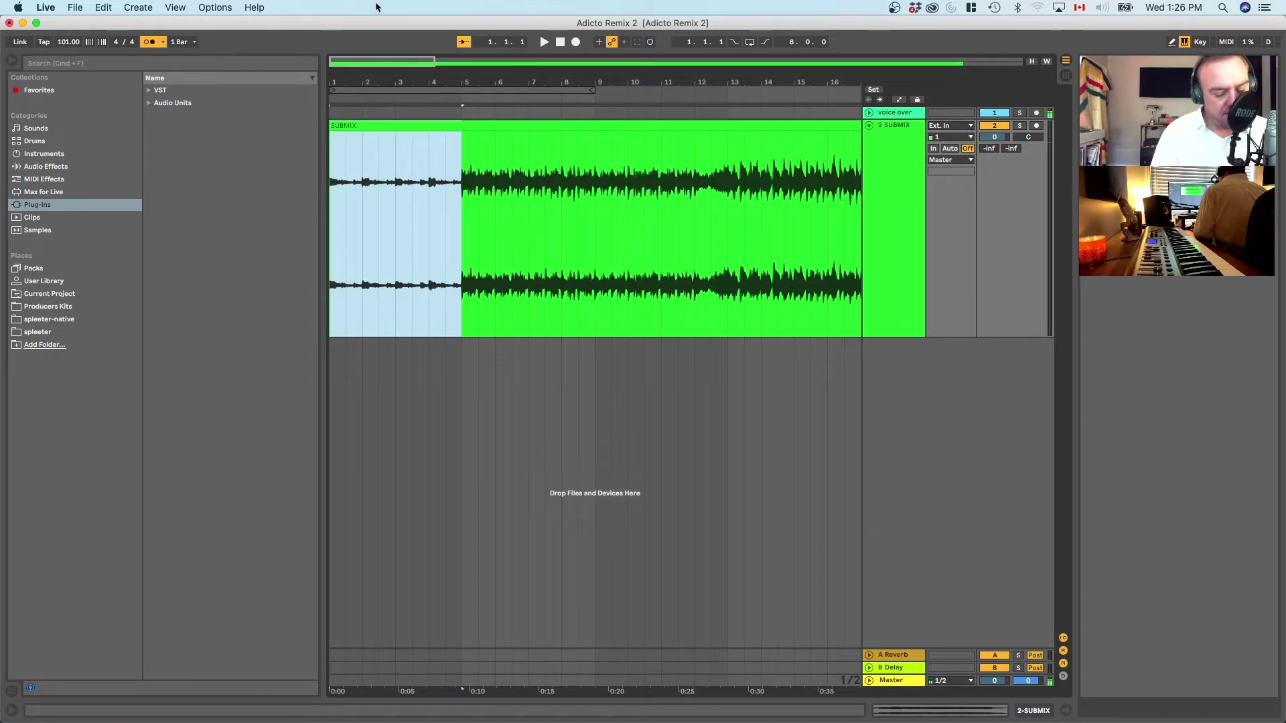
key("super+l")
key("space")
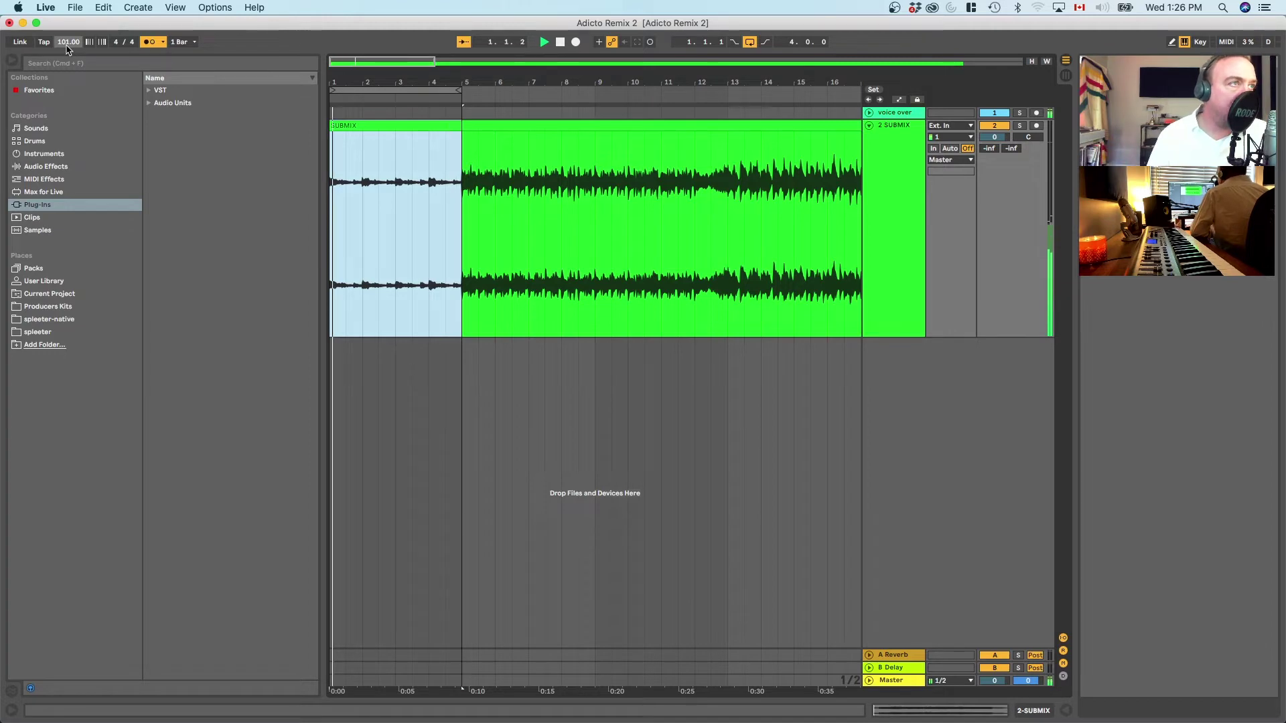
left_click_drag(67, 46, 66, 29)
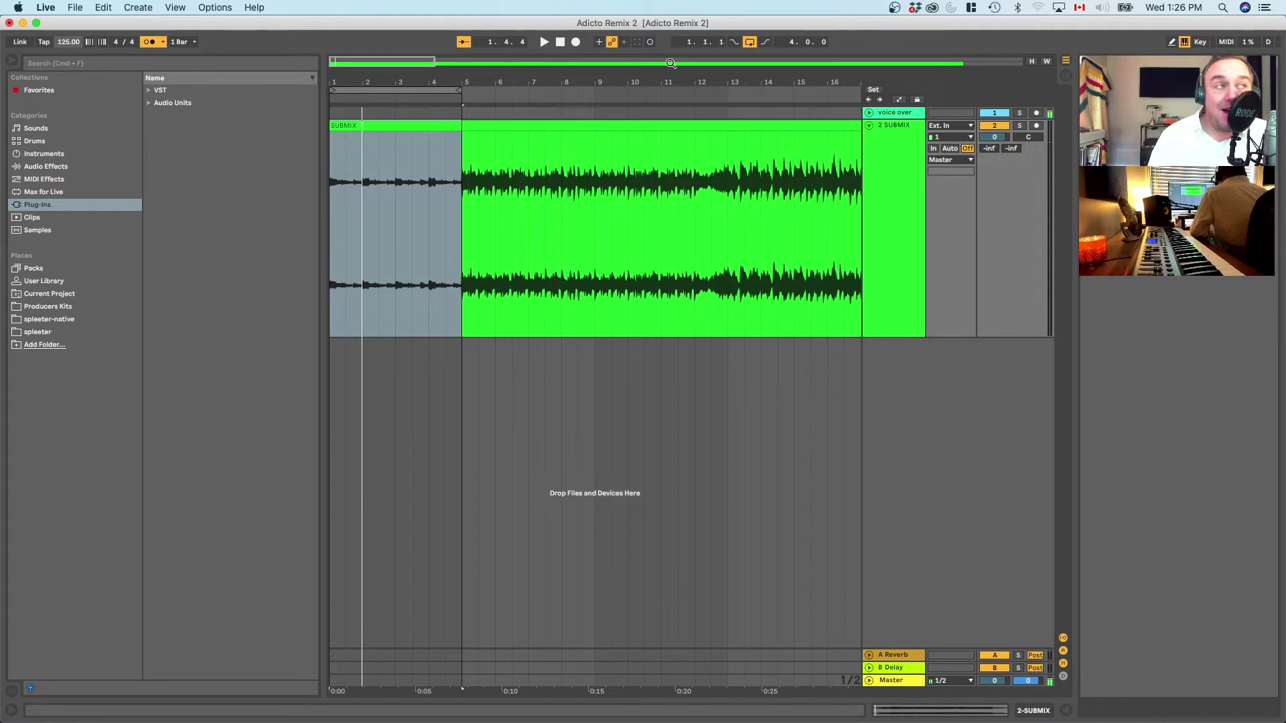
Step: Move the four-bar loop to start at bar 5 and play it with the metronome turned off
left_click_drag(413, 88, 562, 92)
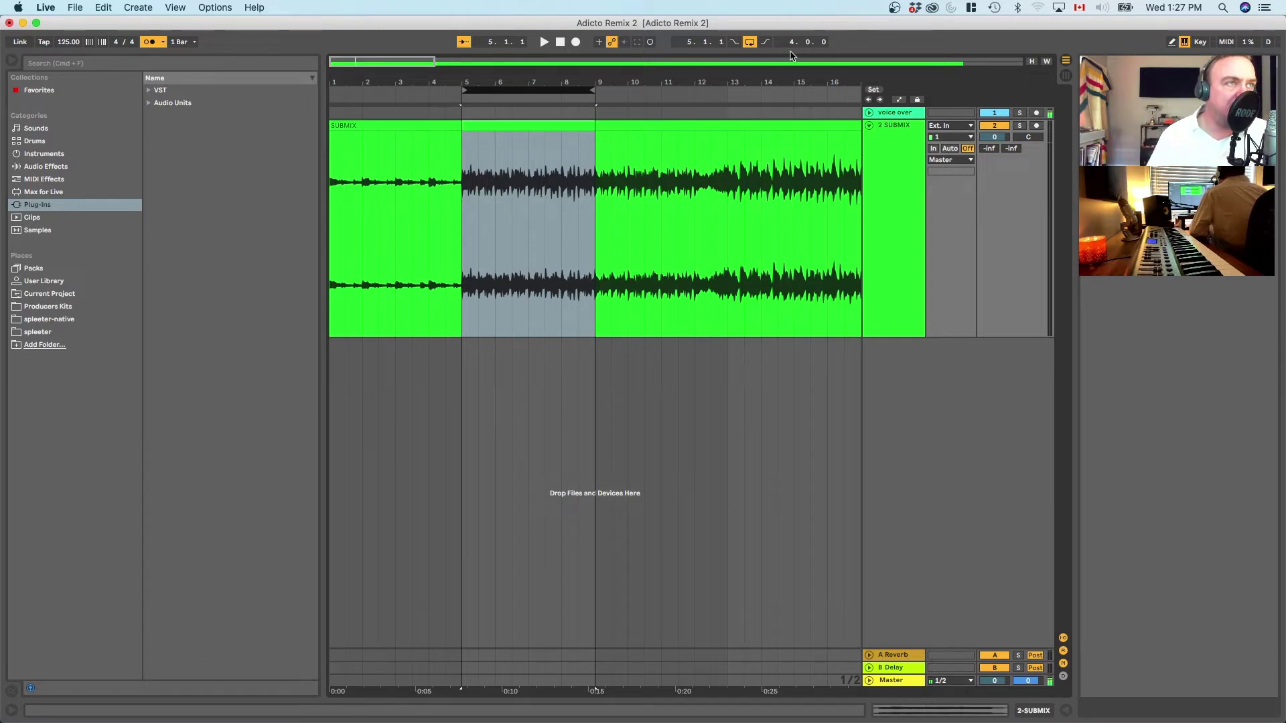
key("space")
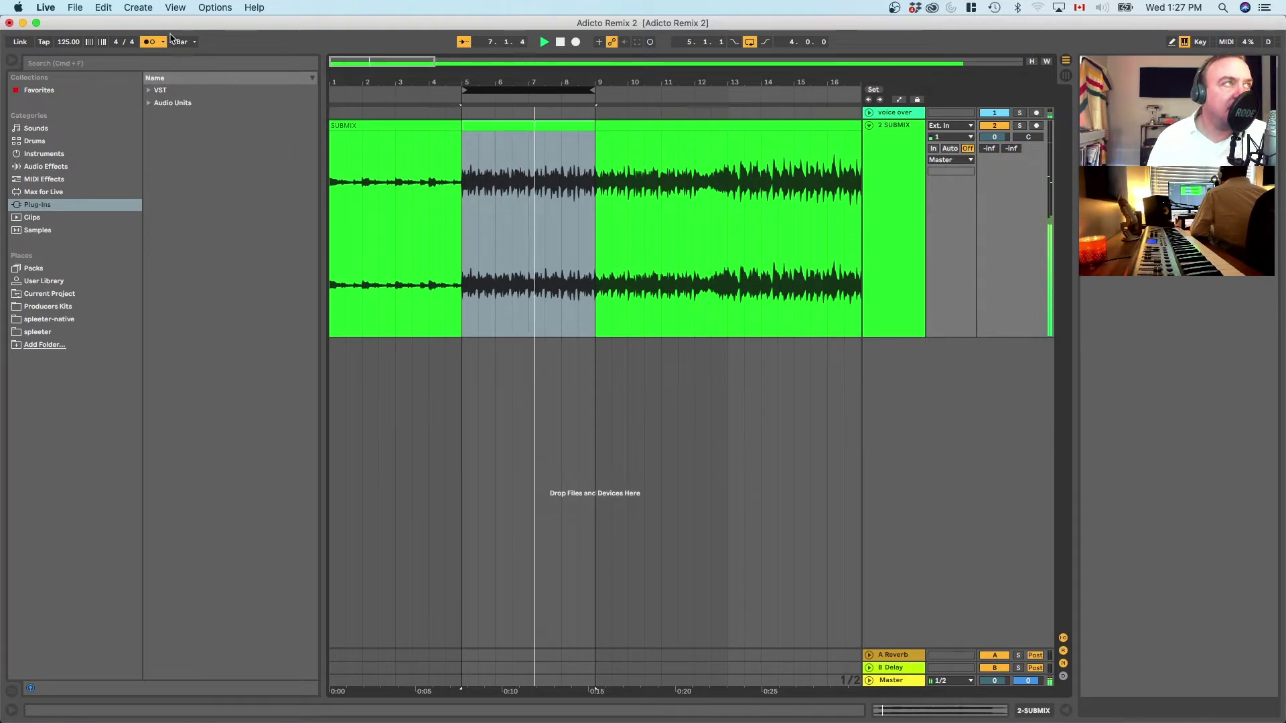
left_click(150, 43)
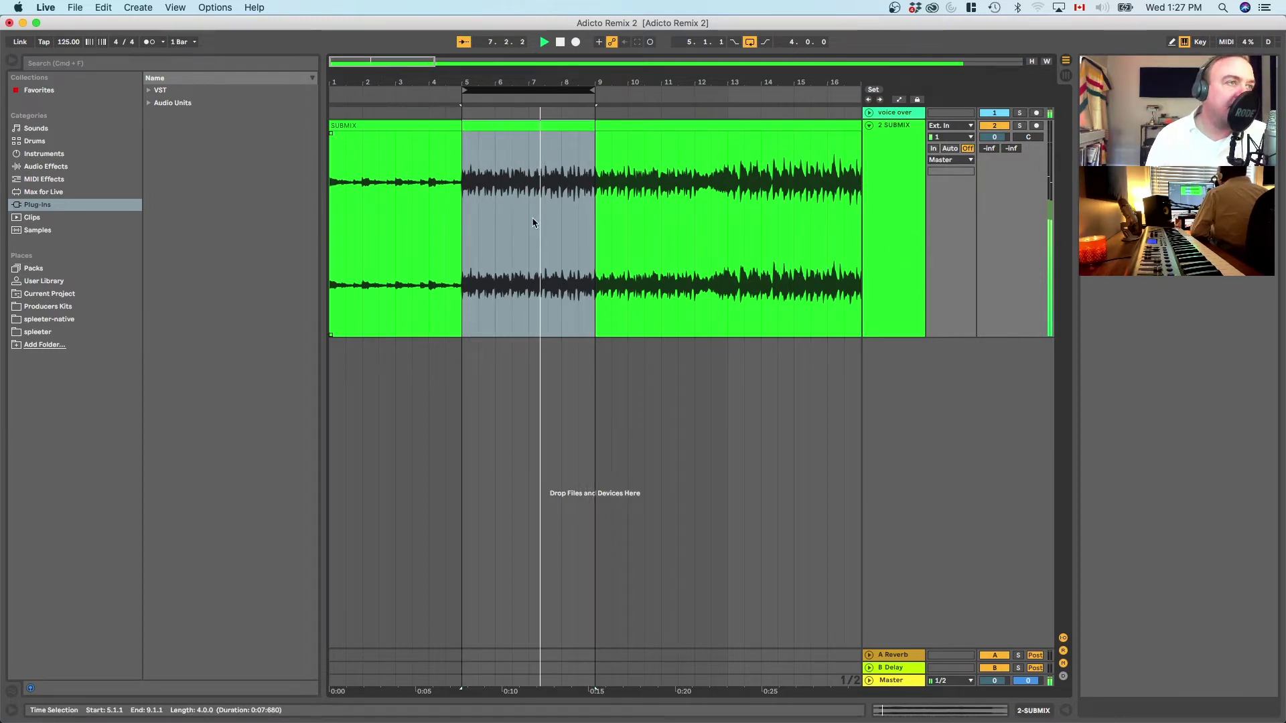
Step: Audition the looped SUBMIX section at tempos of 120, 126 and 115 BPM
left_click_drag(66, 47, 66, 57)
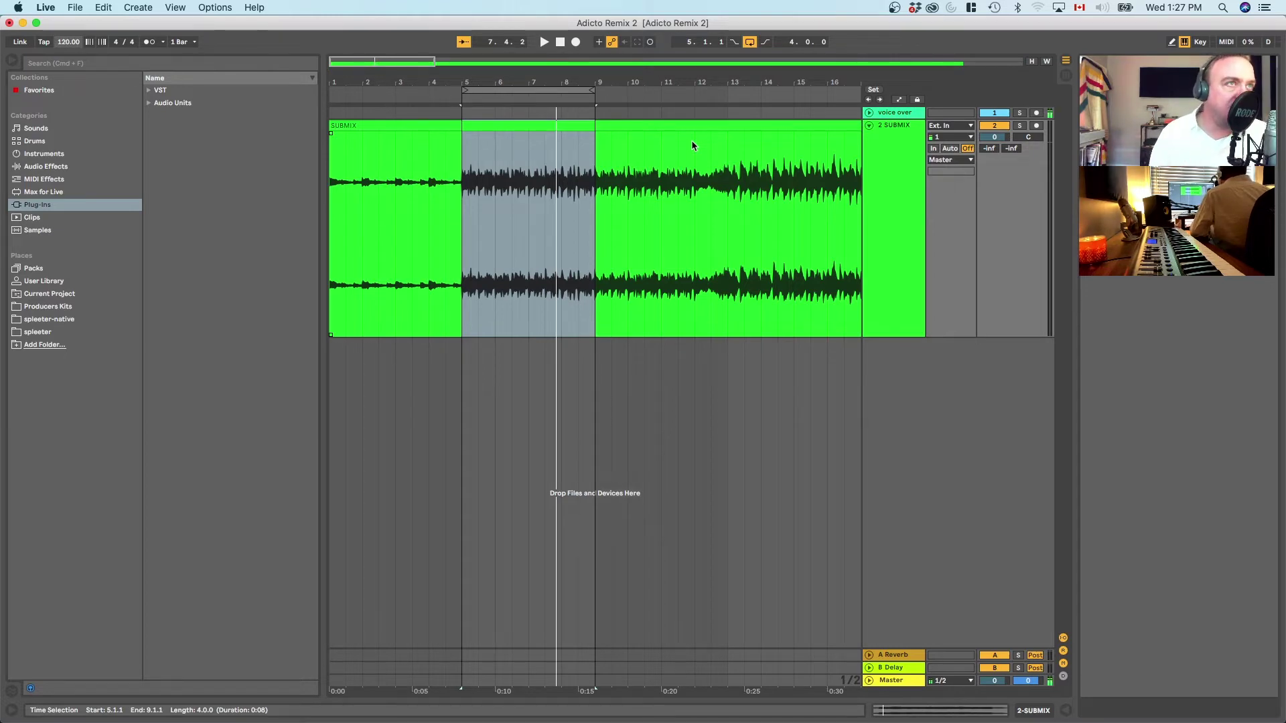
key("space")
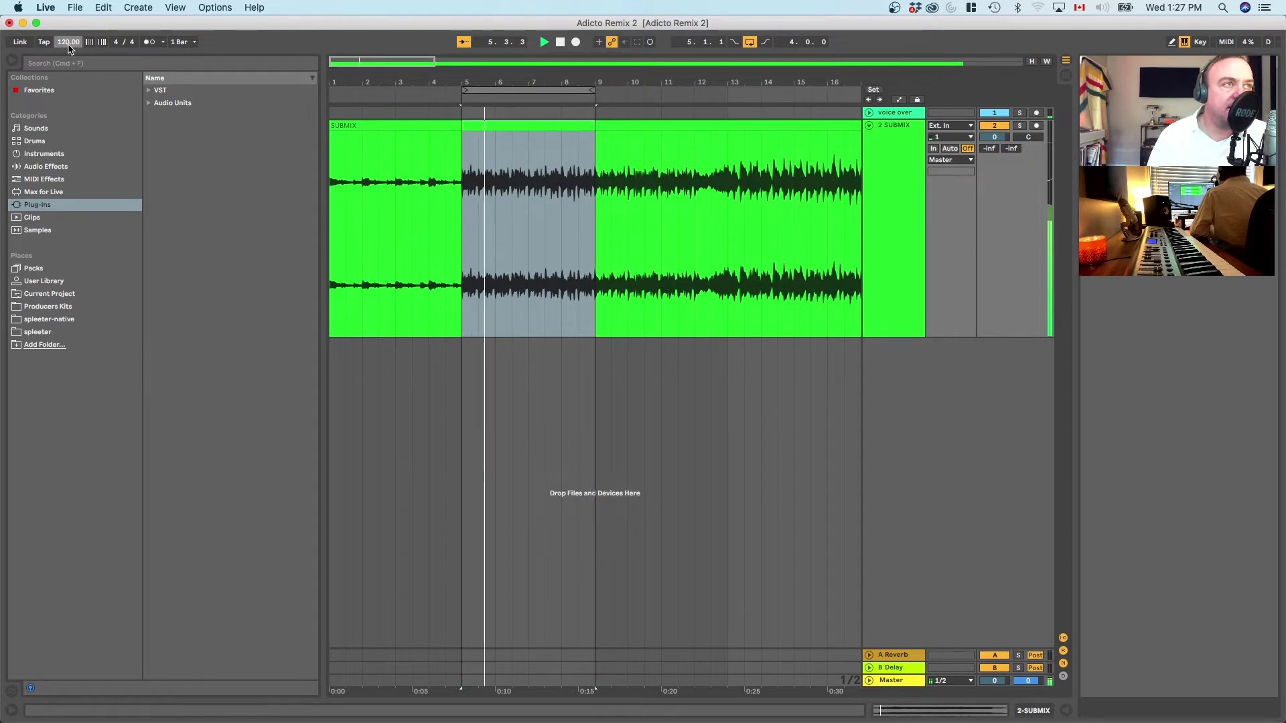
key("space")
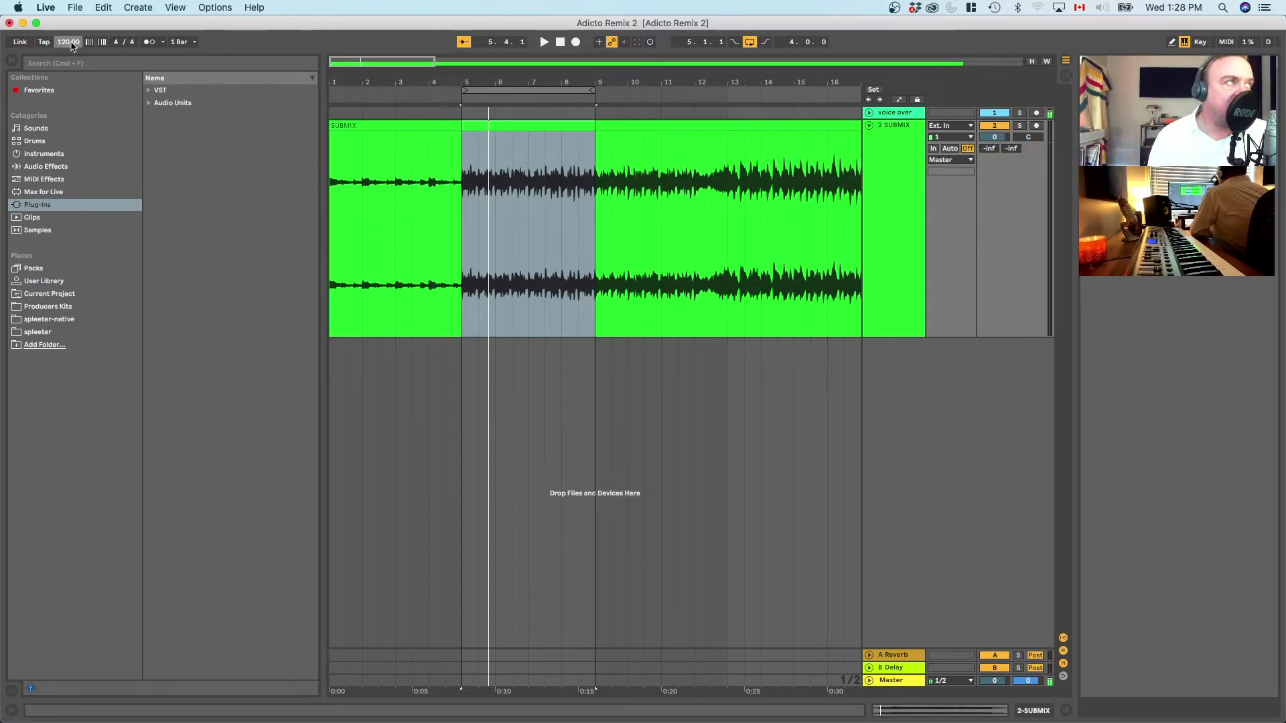
mouse_move(69, 42)
left_mouse_down()
mouse_move(70, 26)
mouse_move(67, 45)
left_mouse_up()
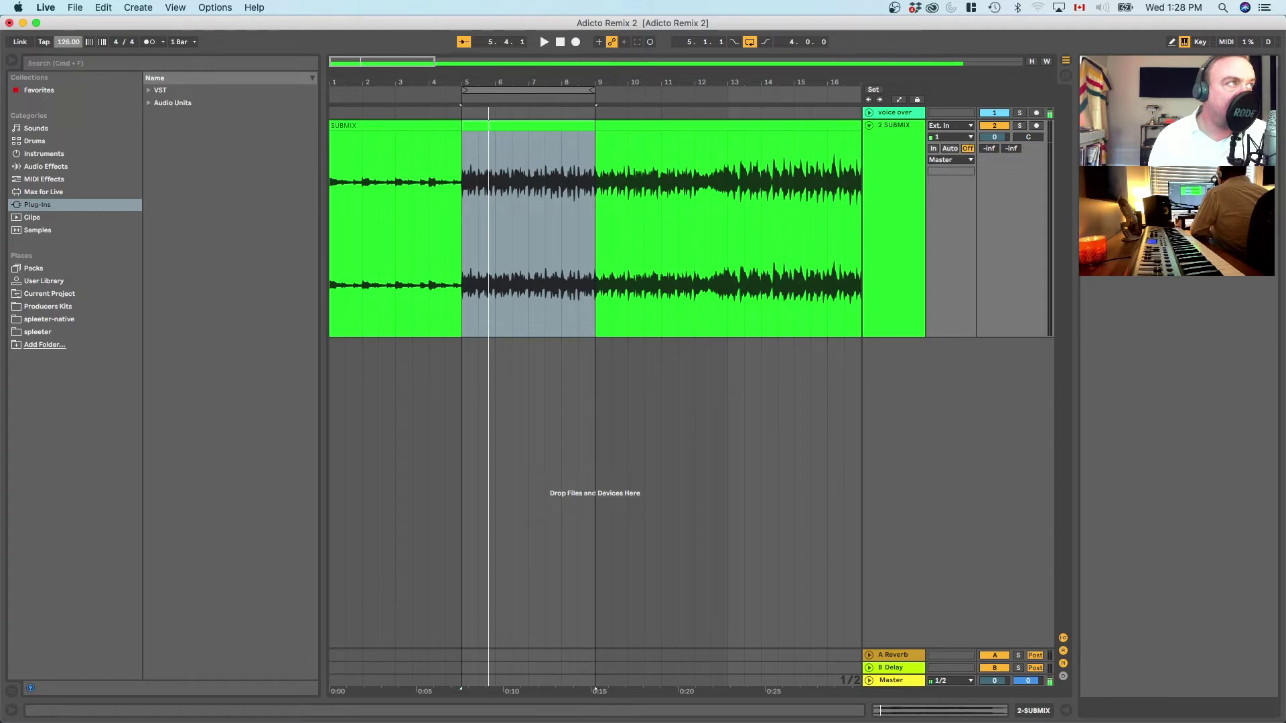
key("space")
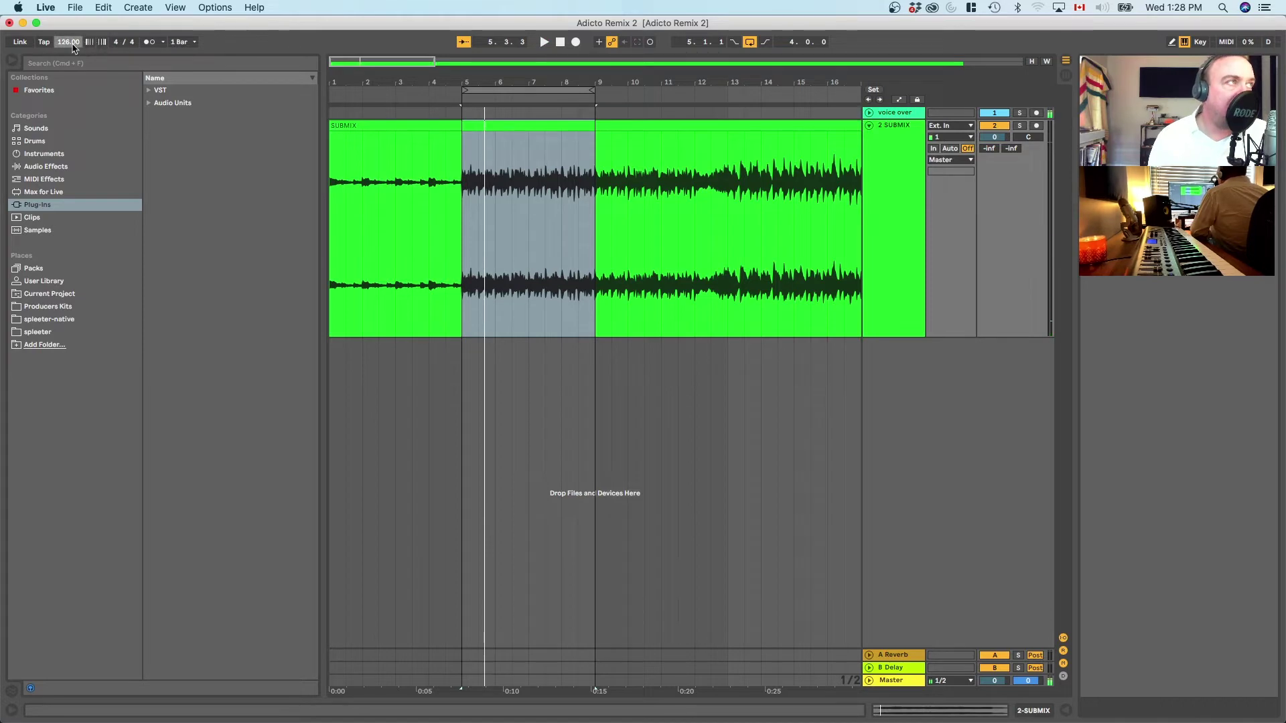
left_click_drag(69, 42, 68, 51)
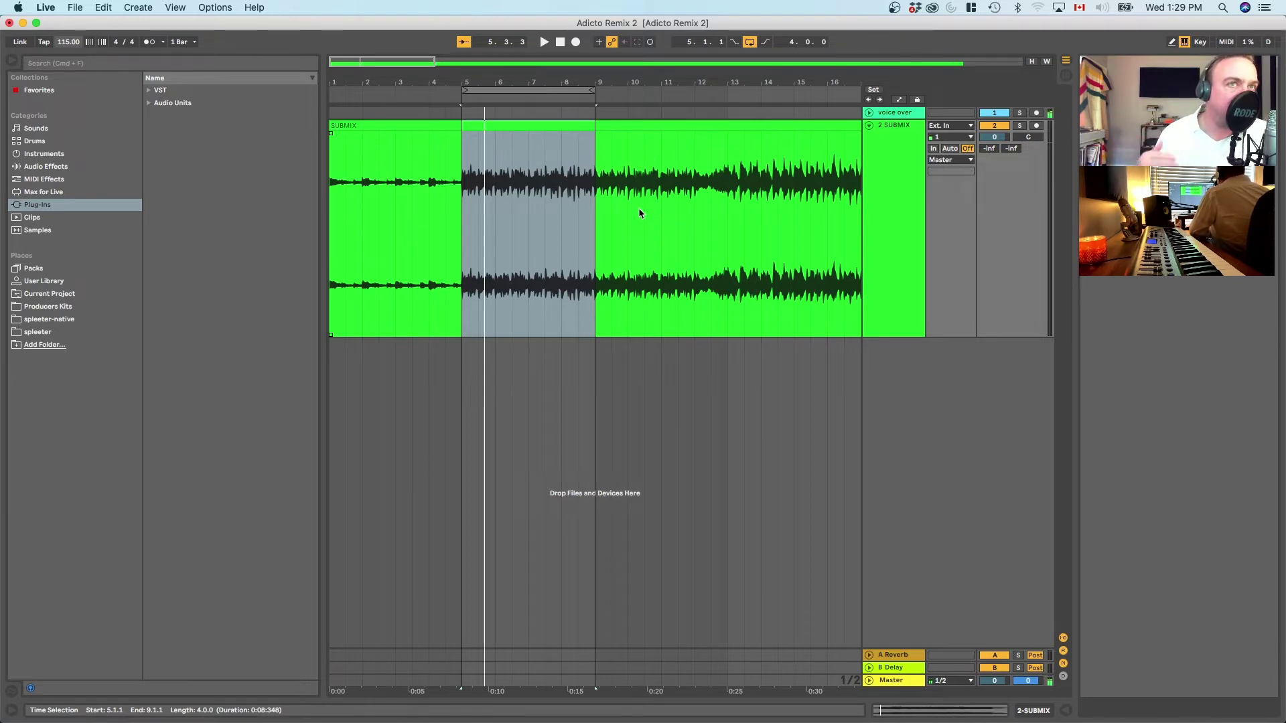
key("space")
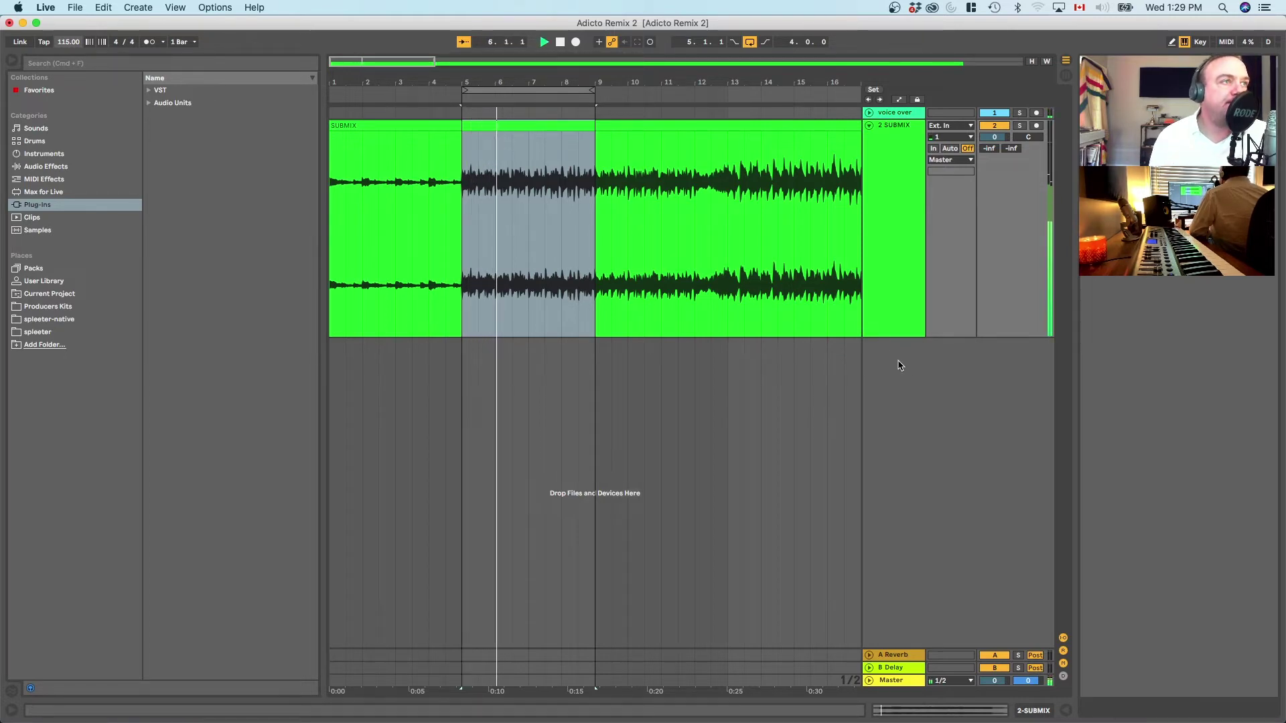
key("space")
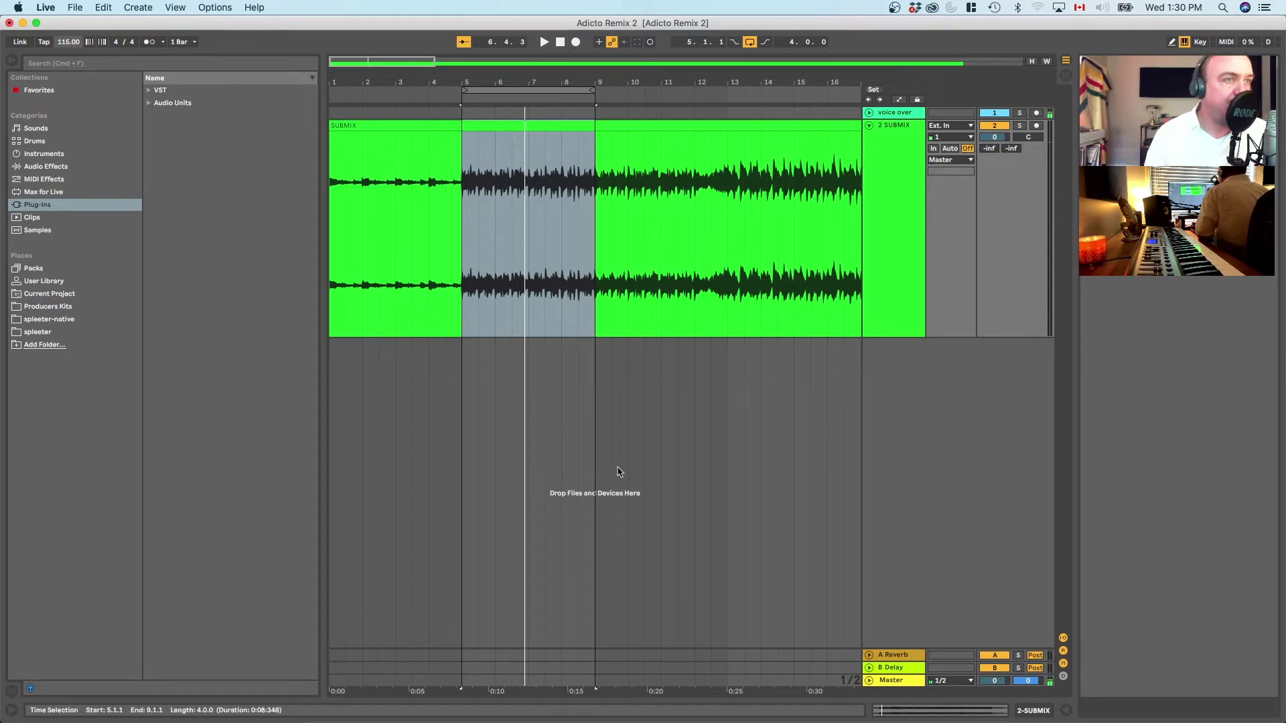
Step: Reduce the height of the SUBMIX track and set the song tempo to 101 BPM
left_click(815, 448)
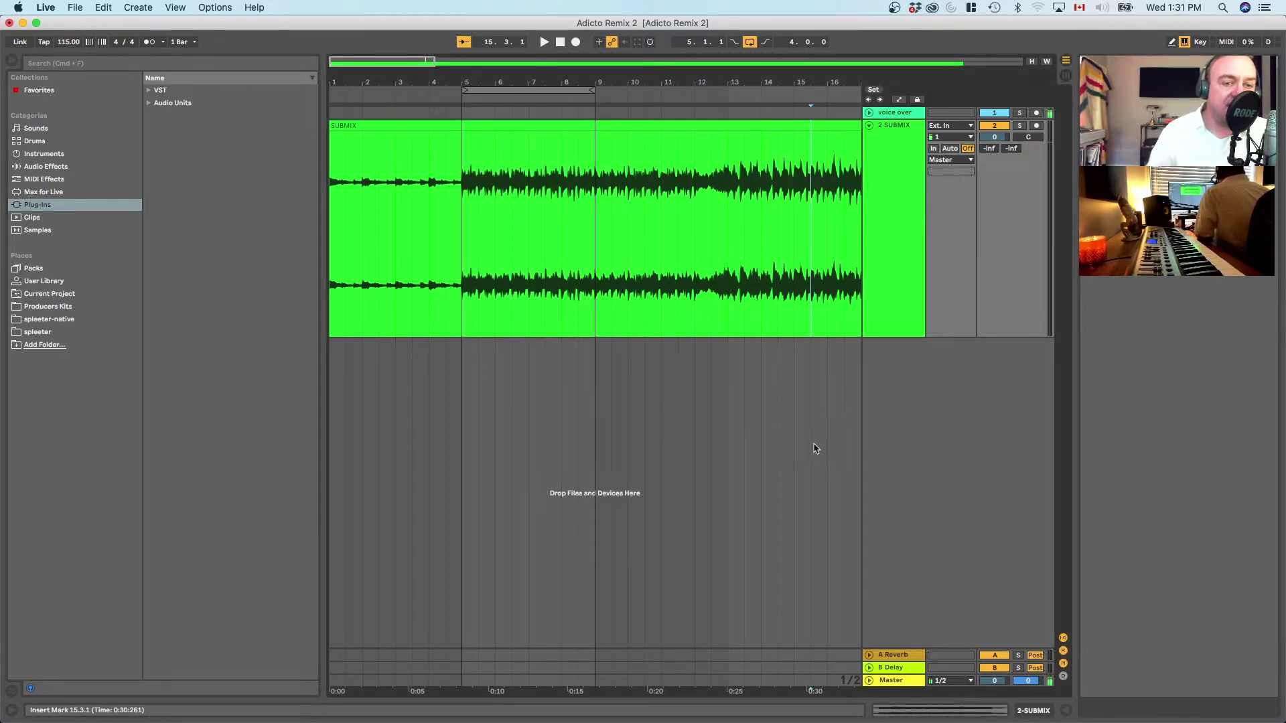
left_click(753, 470)
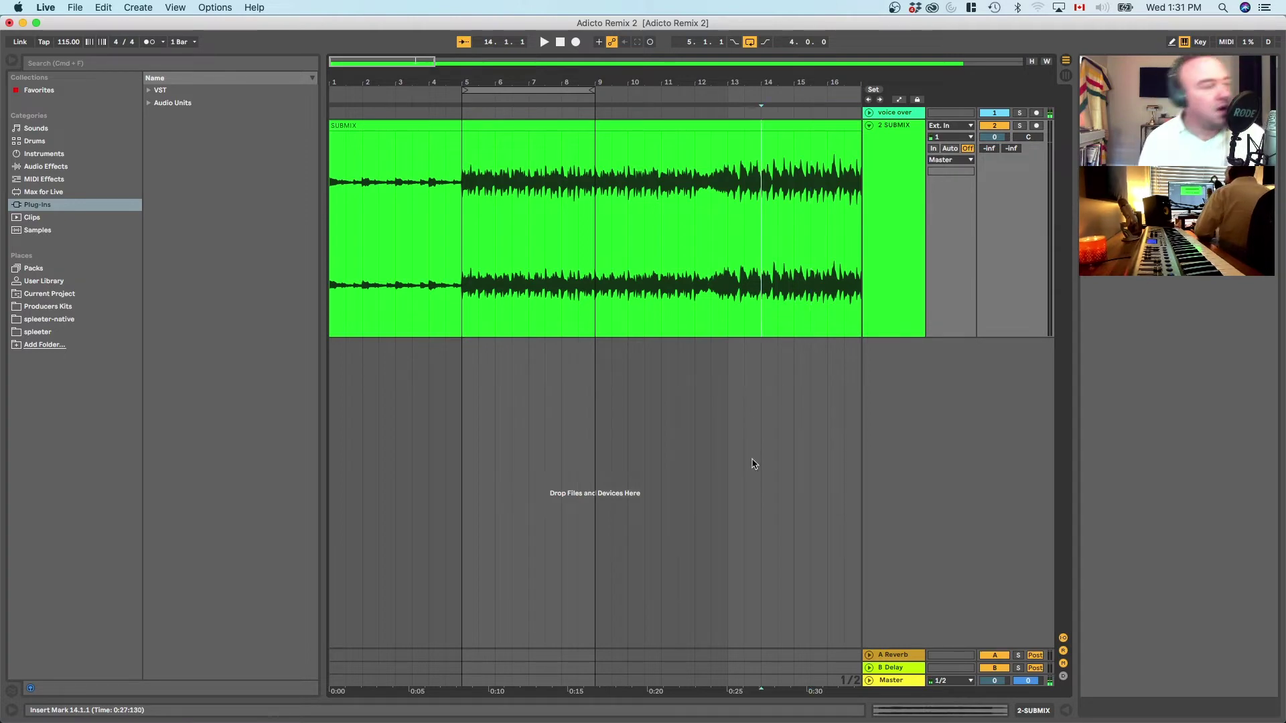
left_click(898, 332)
left_click_drag(898, 337, 874, 212)
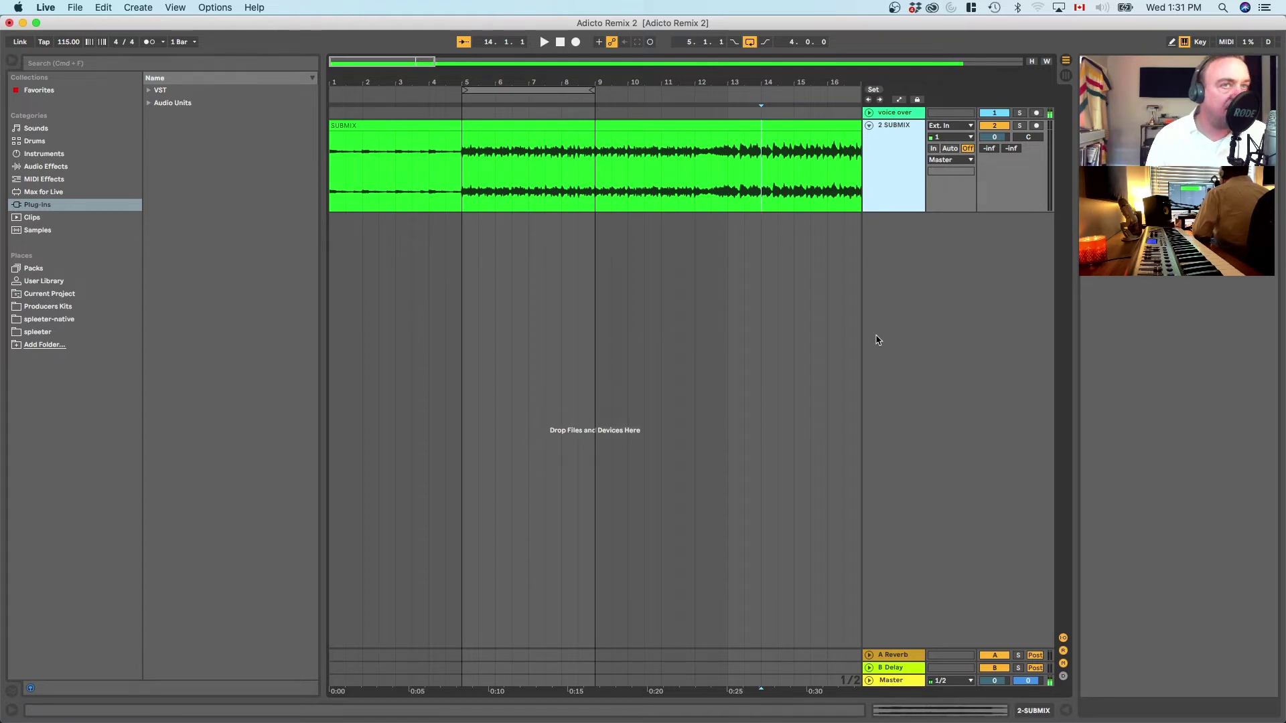
left_click(771, 338)
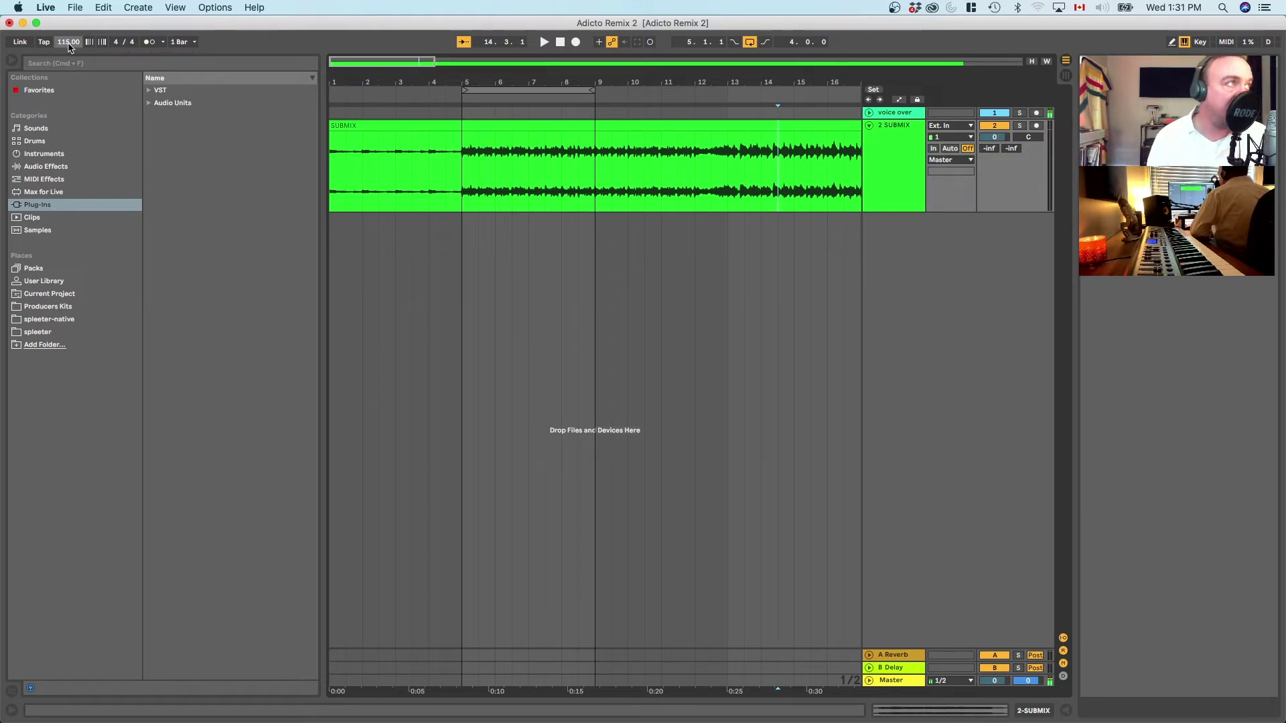
left_click_drag(68, 45, 67, 56)
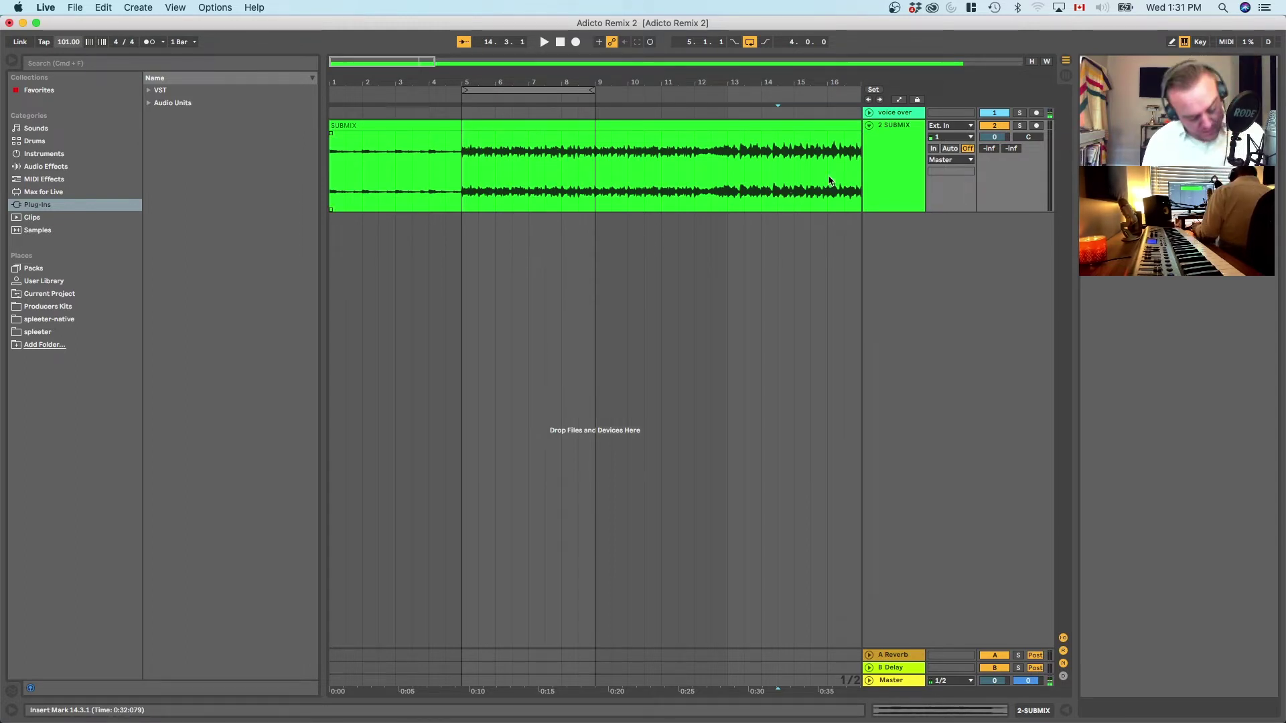
Step: Switch to Finder and enlarge the Bounce Adicto MIX3 (No Autotune) folder window to show more of the stem files
key("super+Tab")
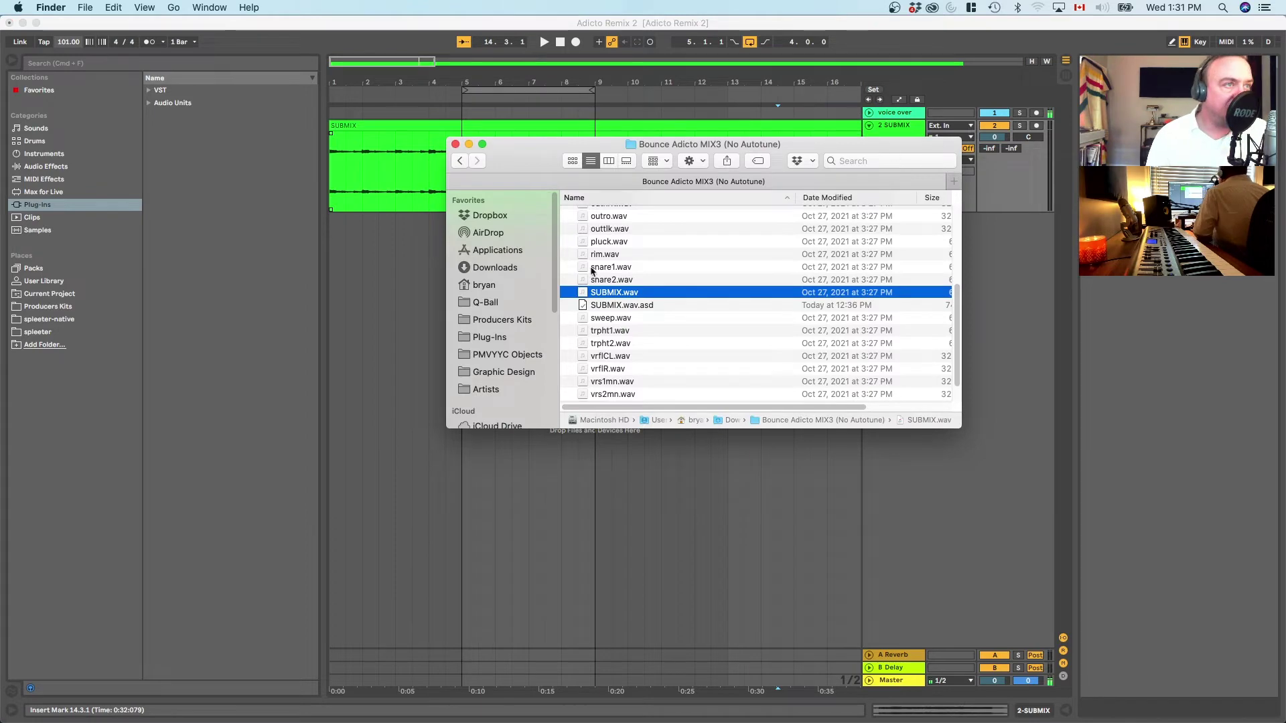
left_click_drag(549, 155, 570, 33)
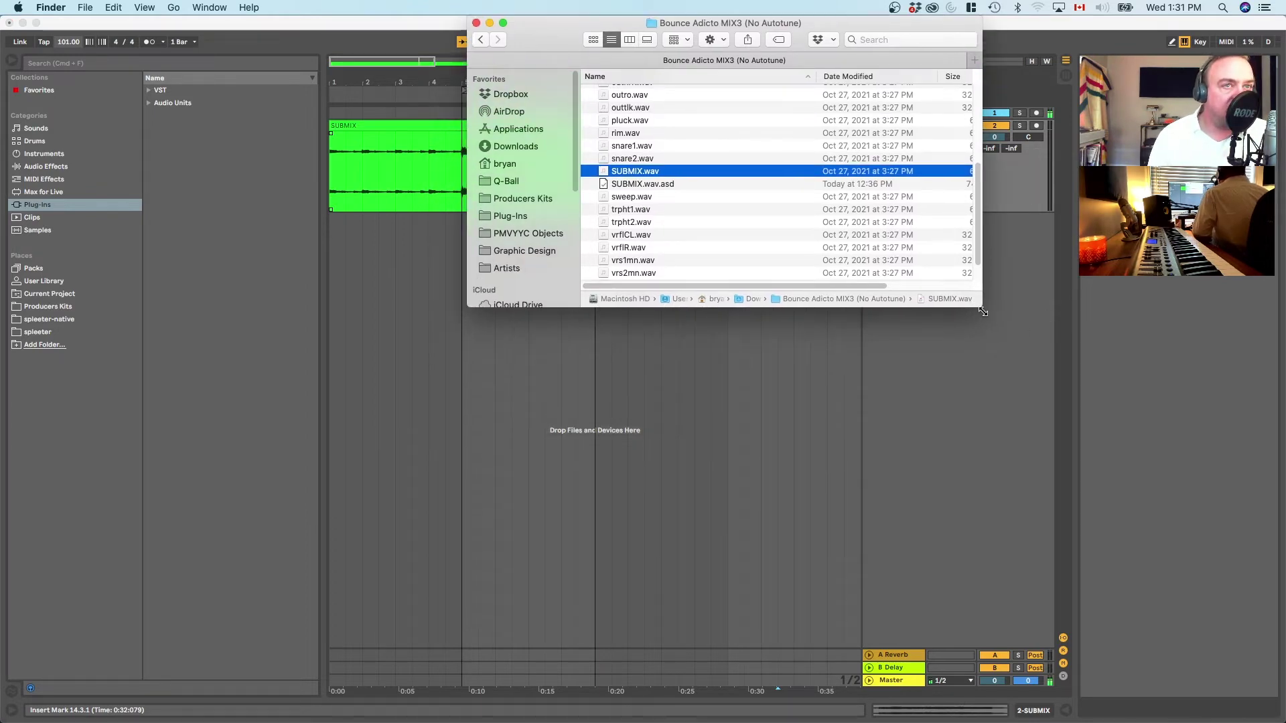
left_click_drag(980, 308, 1169, 497)
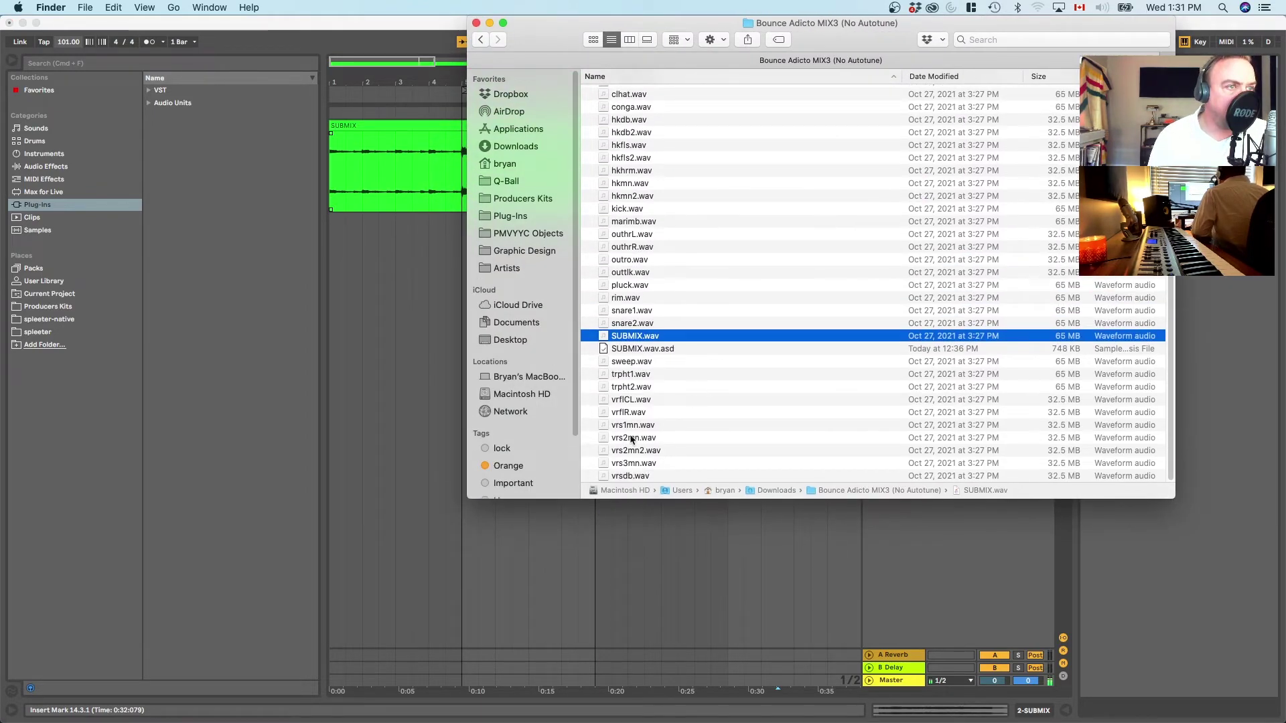
Step: Import the outhrL, outhrR, outro, outtlk, both vrfl and all vrs stems into Live as separate new tracks starting at bar 1
left_click(637, 401)
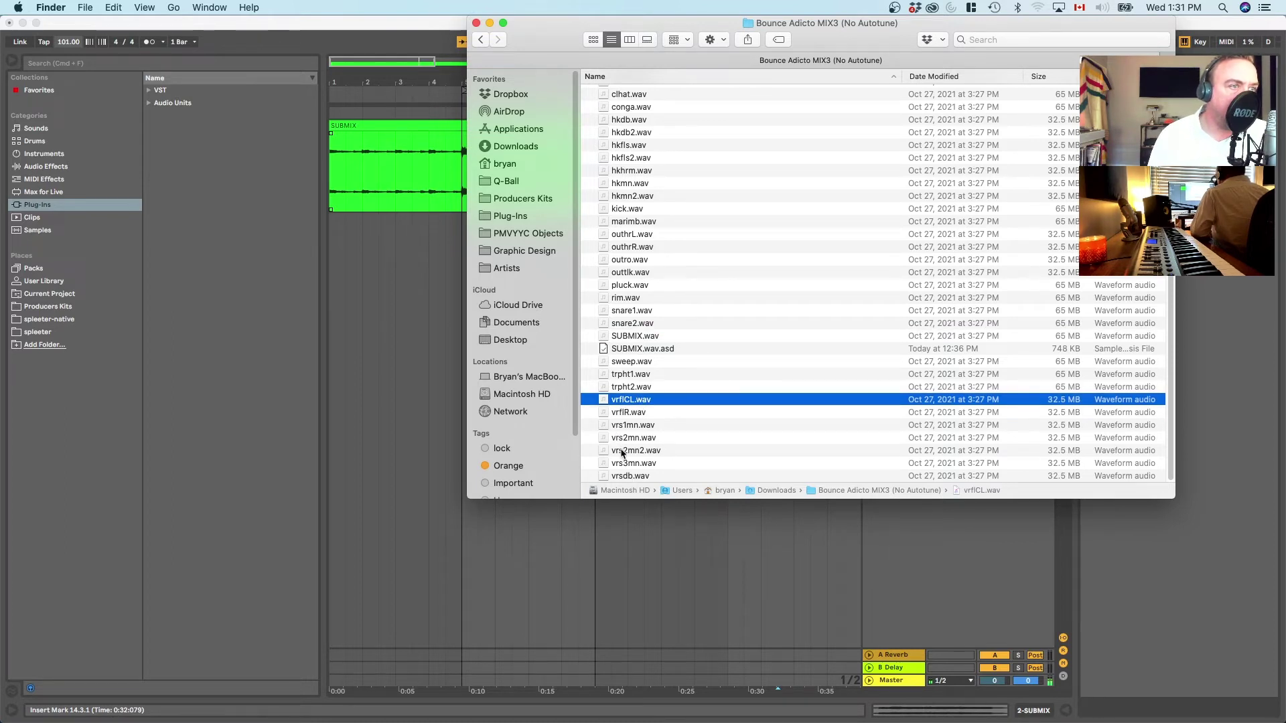
left_click(632, 477, "shift")
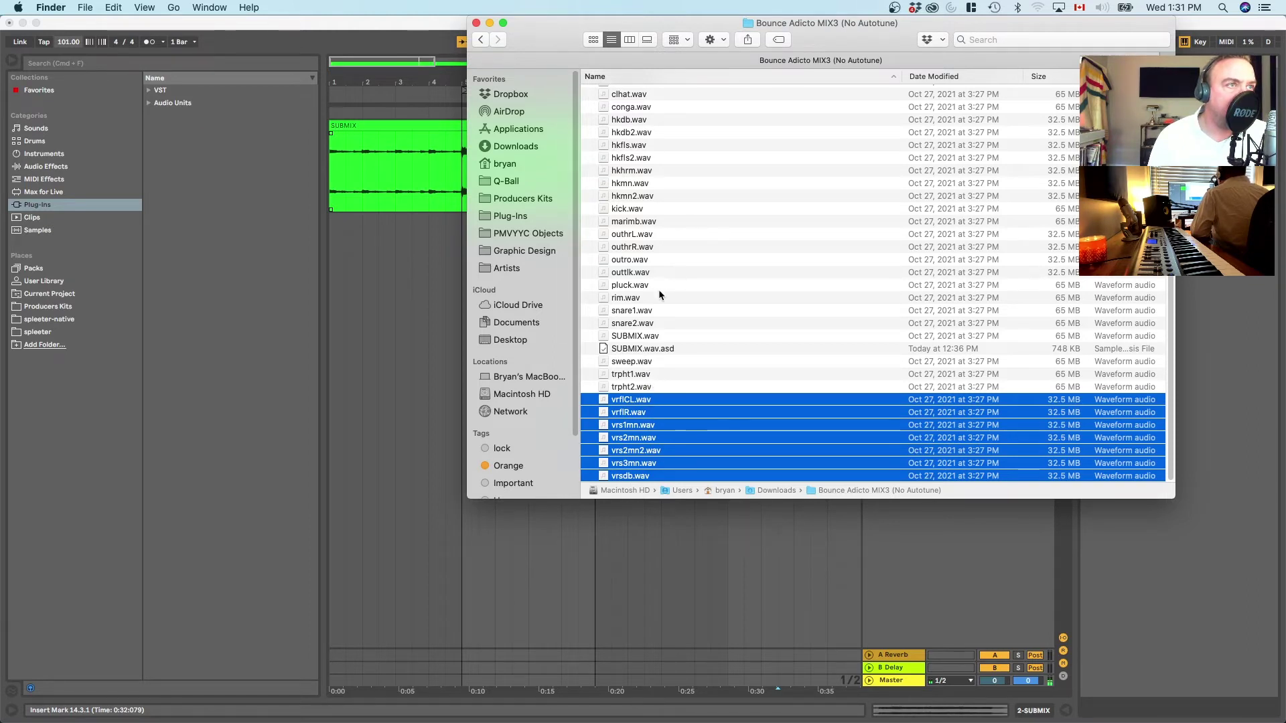
left_click(629, 236, "super")
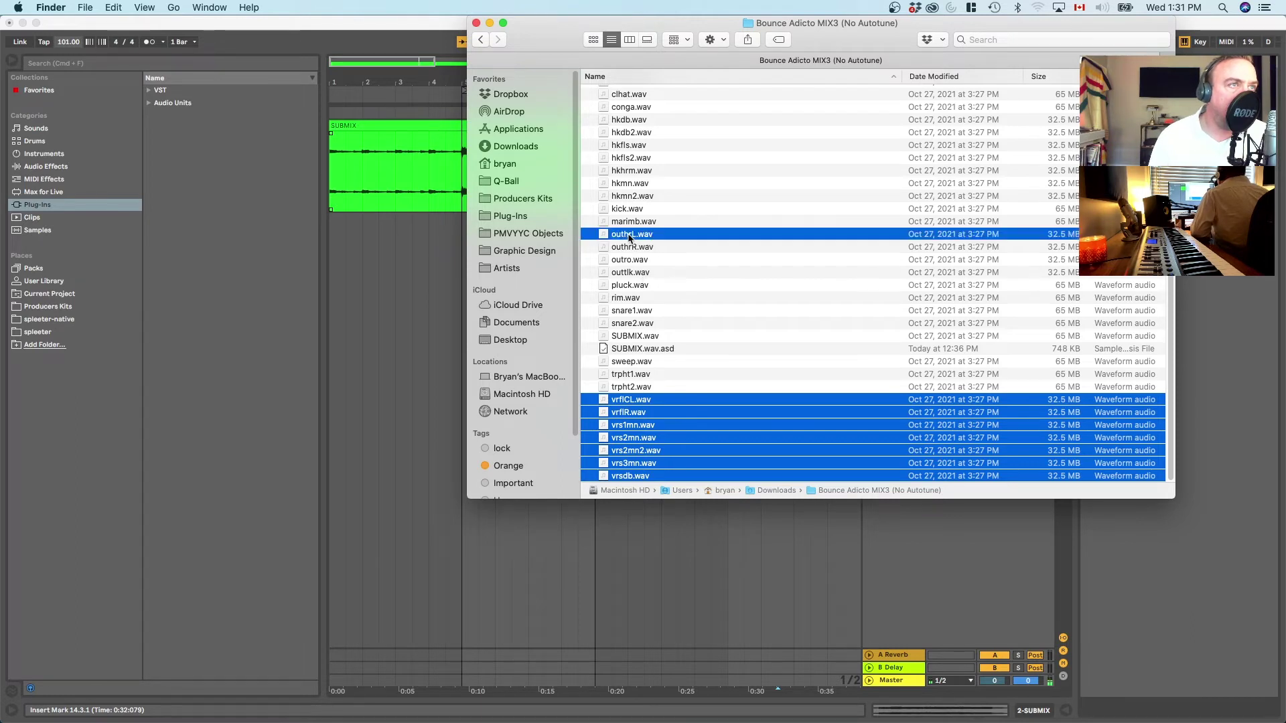
left_click(632, 248, "super")
left_click(632, 260, "super")
left_click(630, 273, "super")
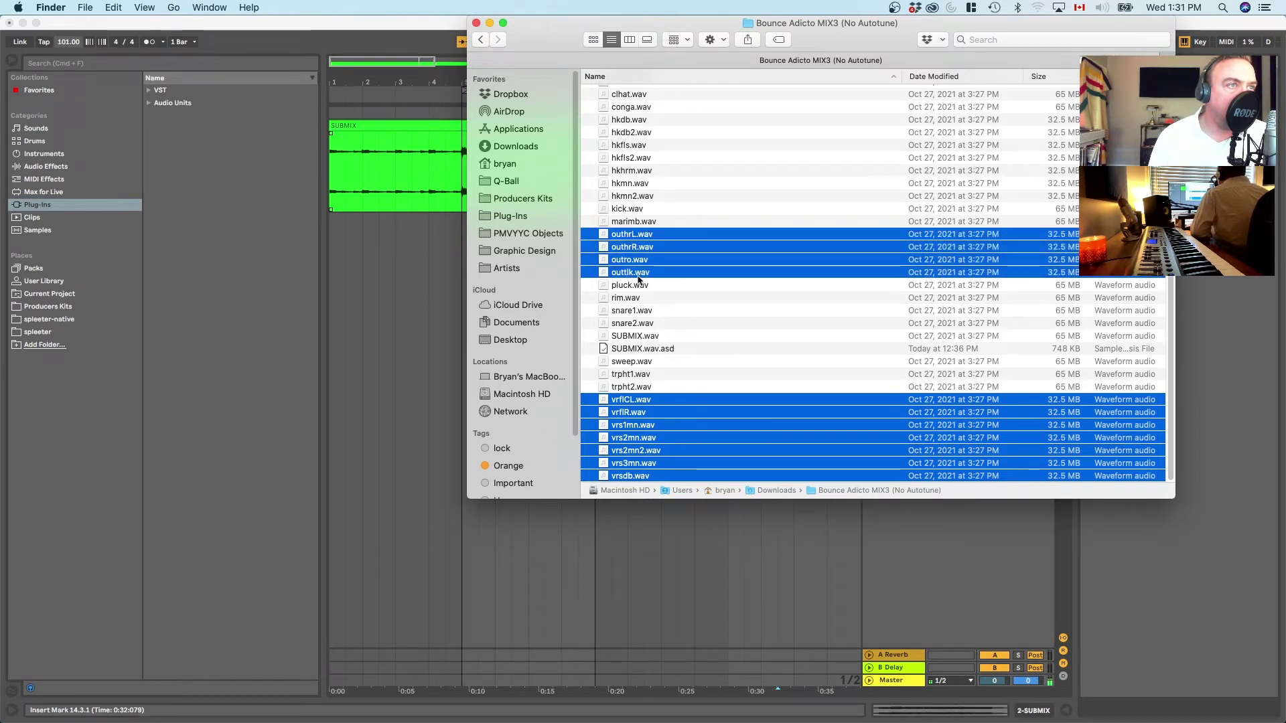
scroll(696, 349, "up", 3)
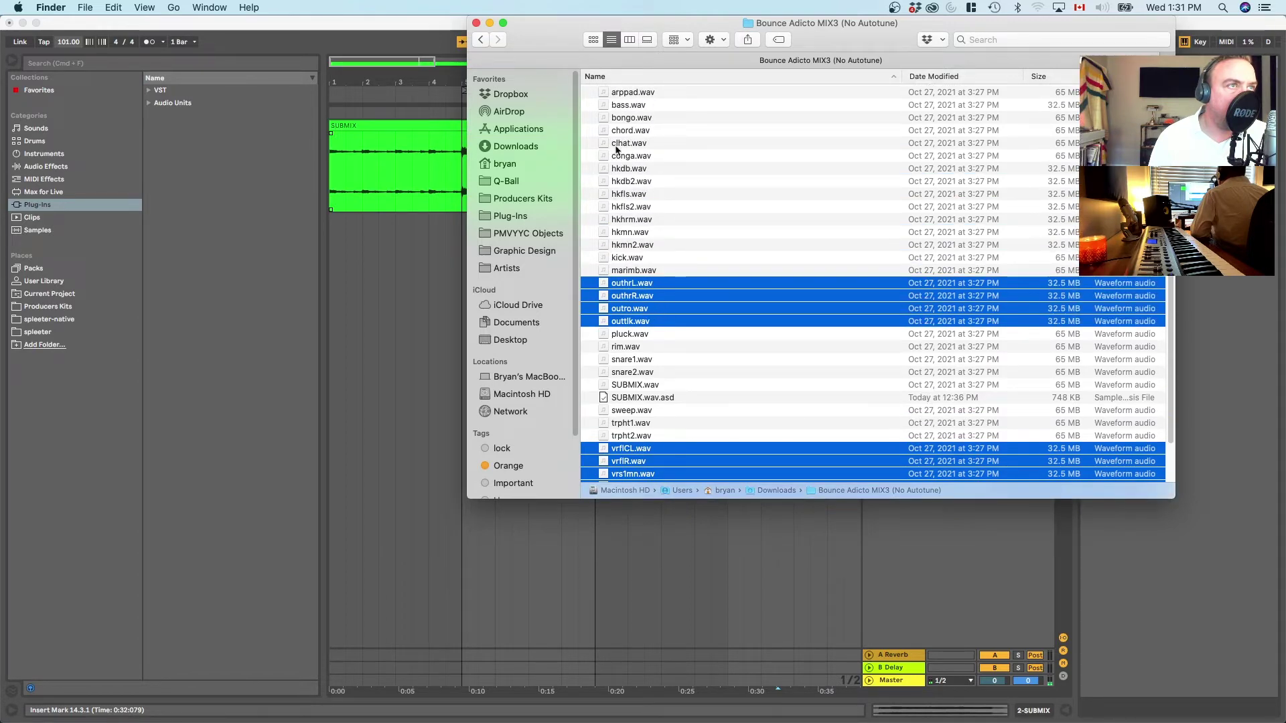
scroll(687, 435, "down", 3)
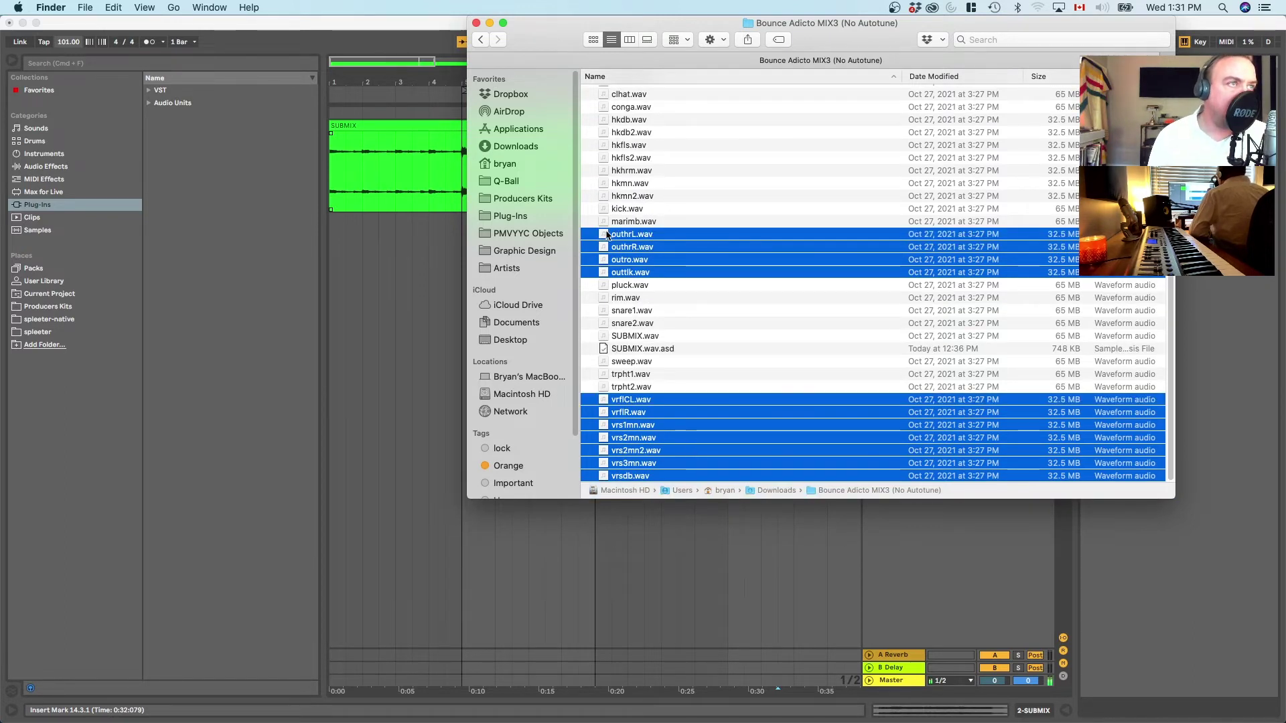
mouse_move(608, 234)
left_mouse_down()
mouse_move(502, 297)
mouse_move(368, 299)
mouse_move(507, 295)
mouse_move(466, 298)
left_mouse_up()
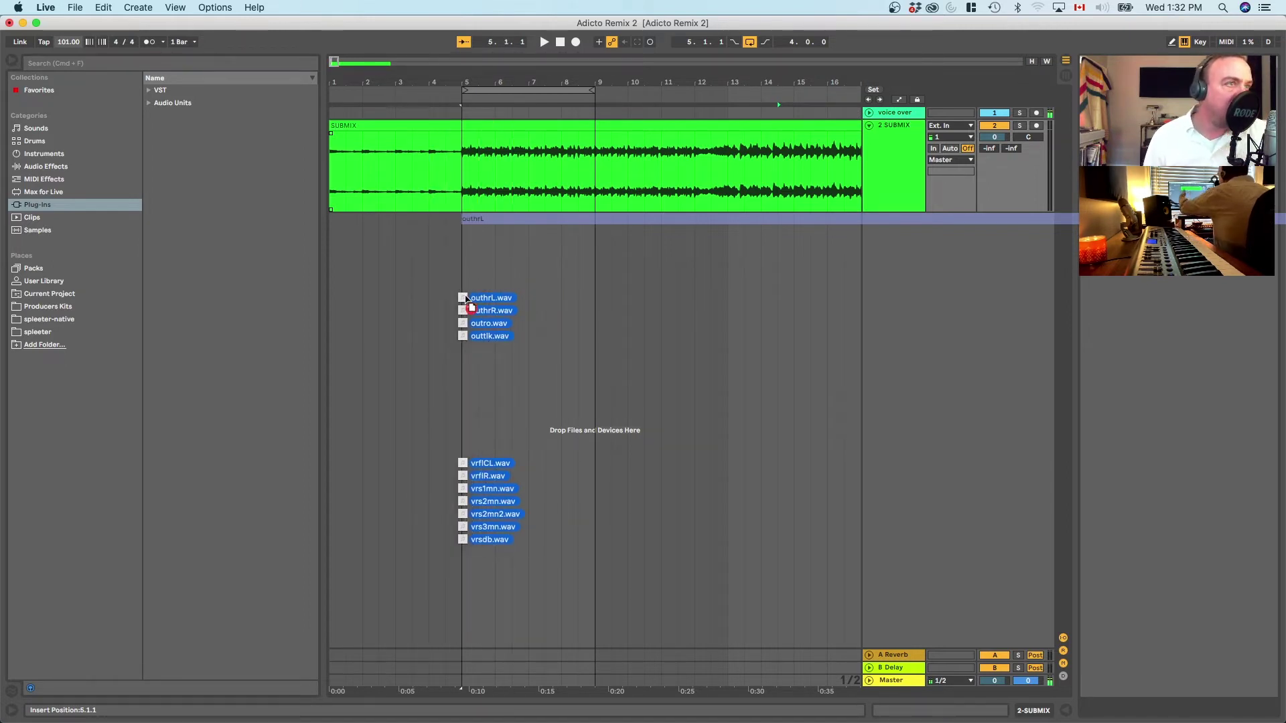
left_click_drag(466, 298, 466, 298)
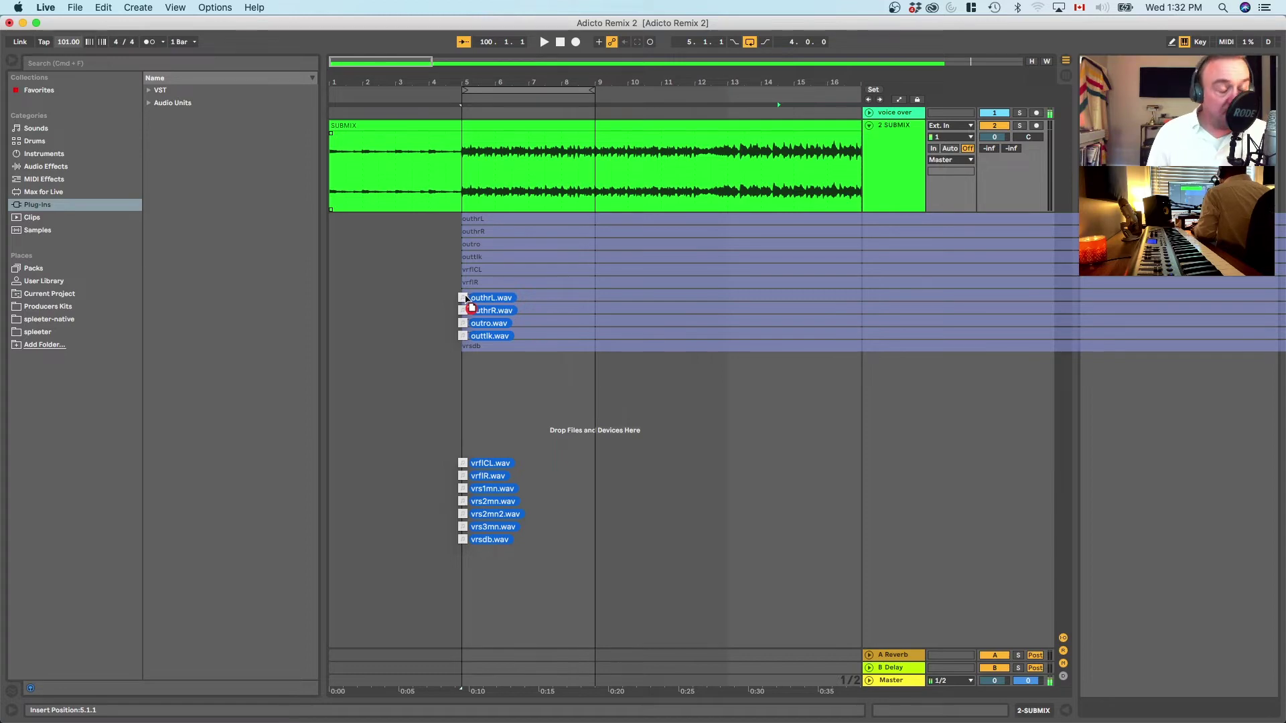
left_click_drag(466, 299, 333, 274)
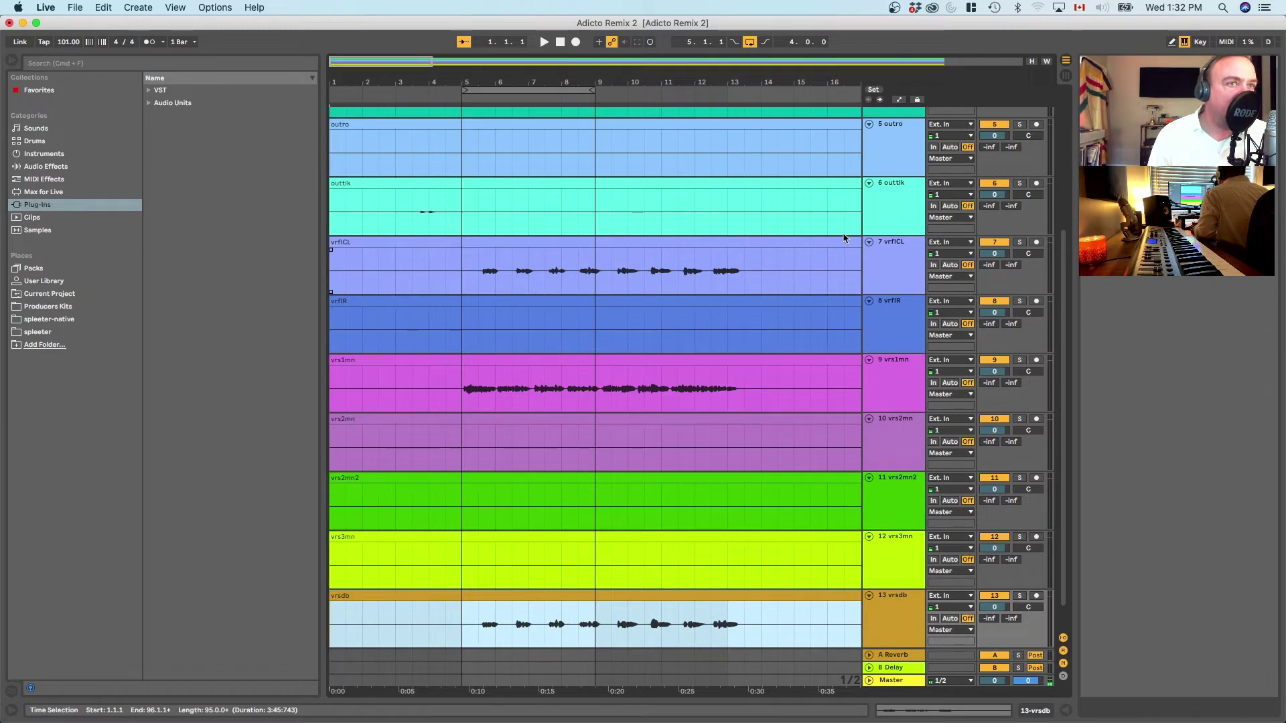
Step: Zoom out to the whole song and examine where the vocals fall on the imported stem tracks
left_click_drag(765, 79, 765, 13)
scroll(701, 345, "up", 5)
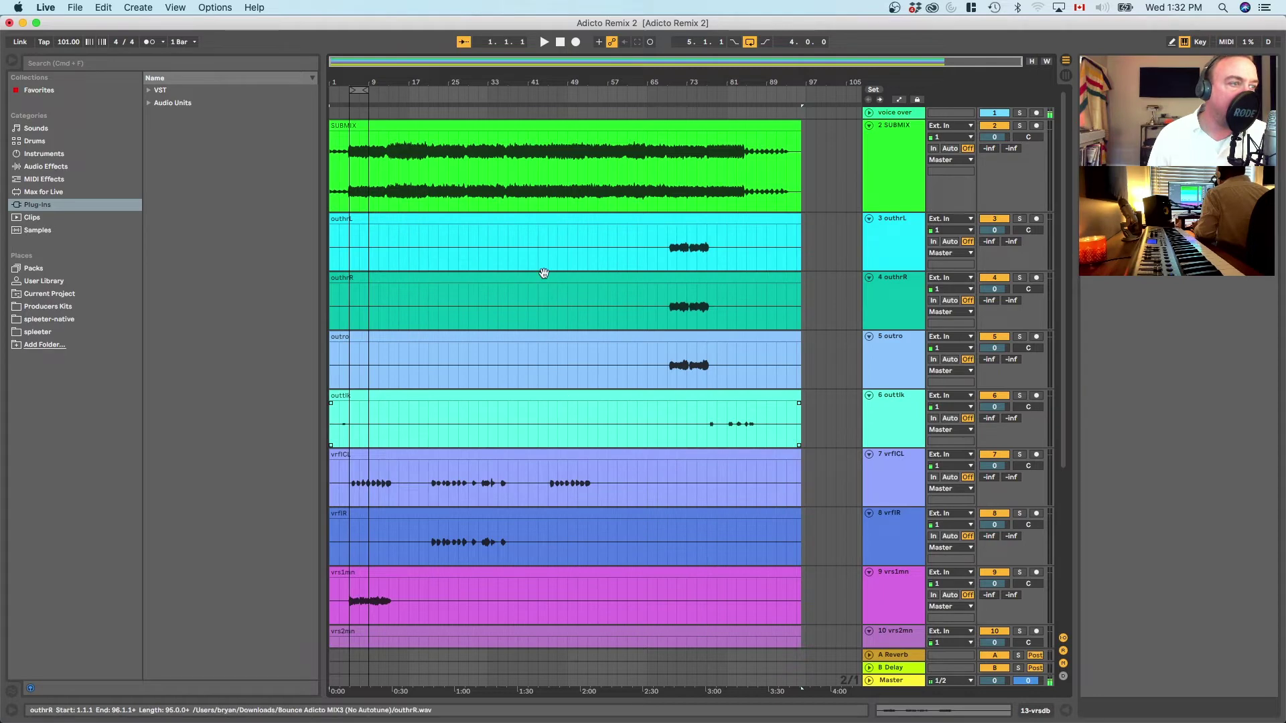
scroll(587, 273, "down", 5)
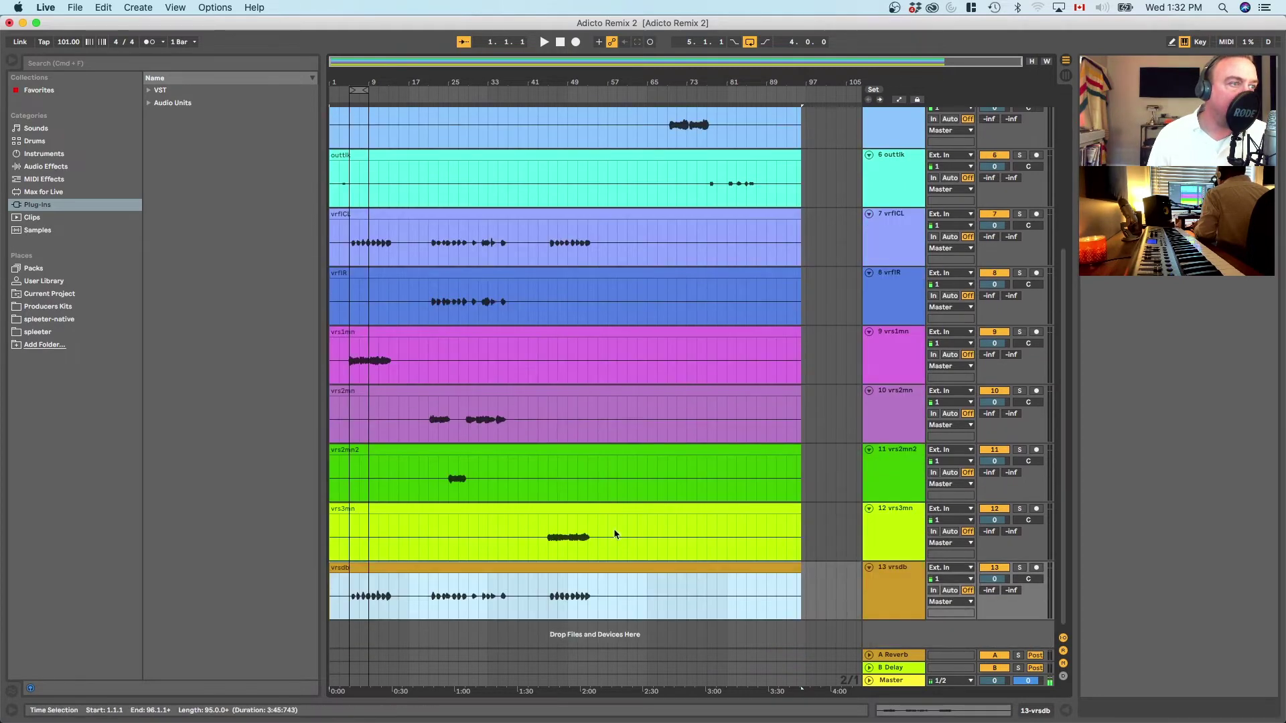
scroll(620, 536, "up", 5)
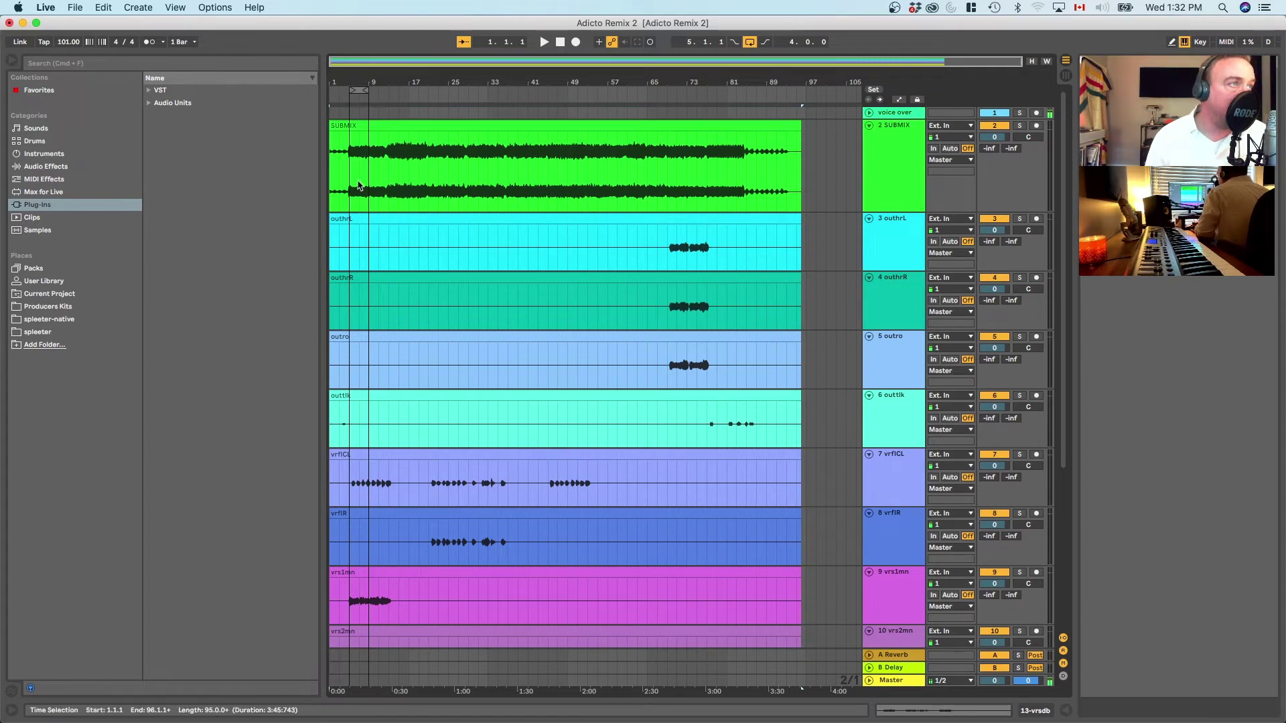
scroll(377, 180, "down", 1)
scroll(377, 181, "up", 1)
Step: Play the arrangement from bar 5, soloing the vrs1mn track and then the vrflCL track before clearing the solo
left_click(351, 125)
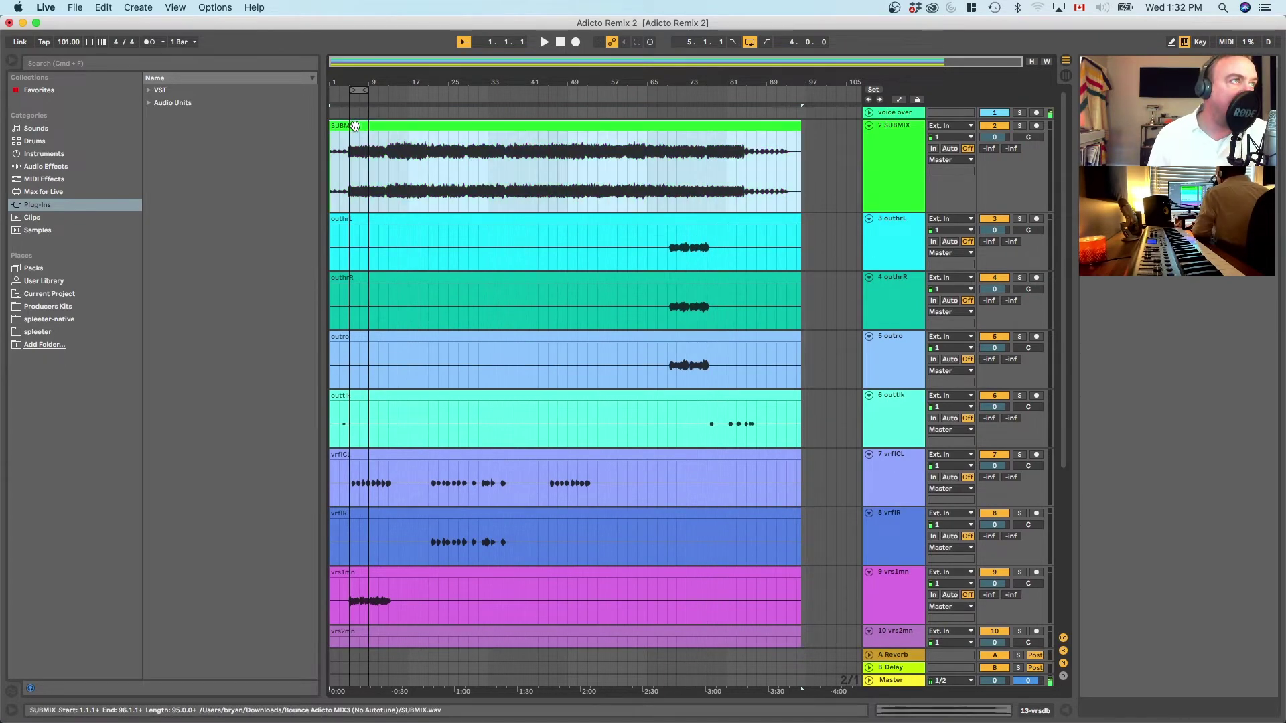
key("space")
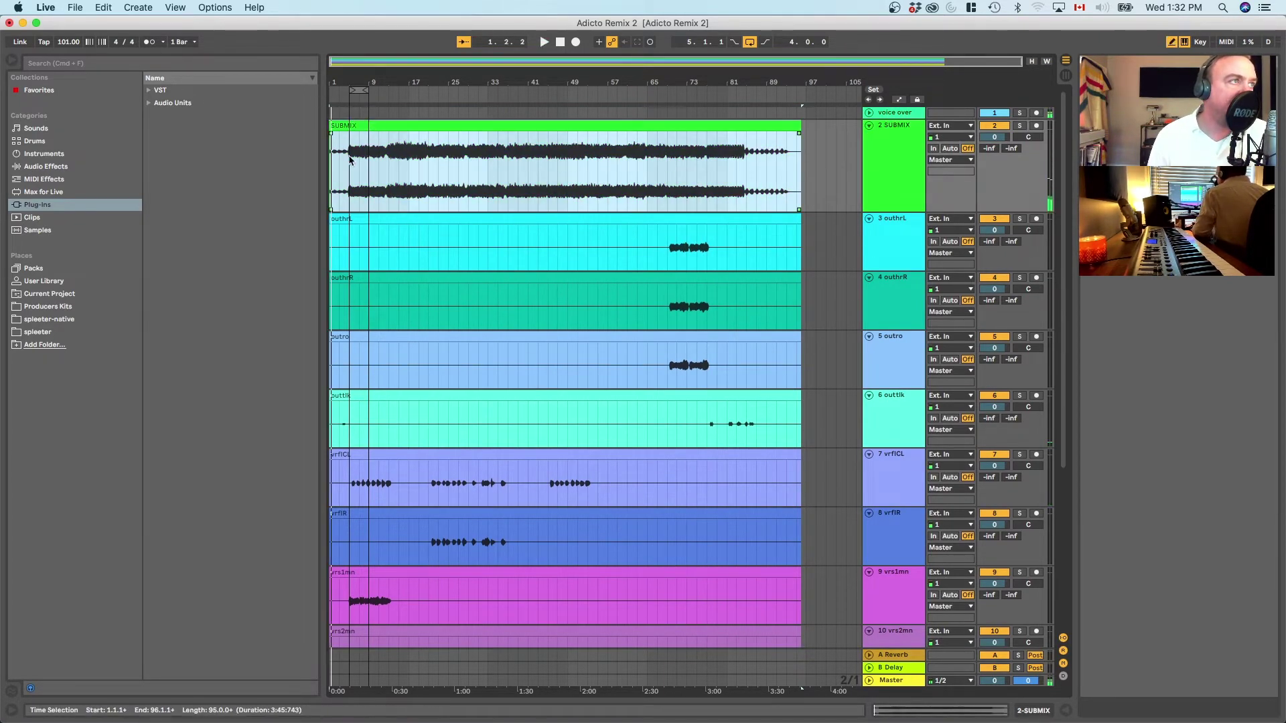
left_click(350, 156)
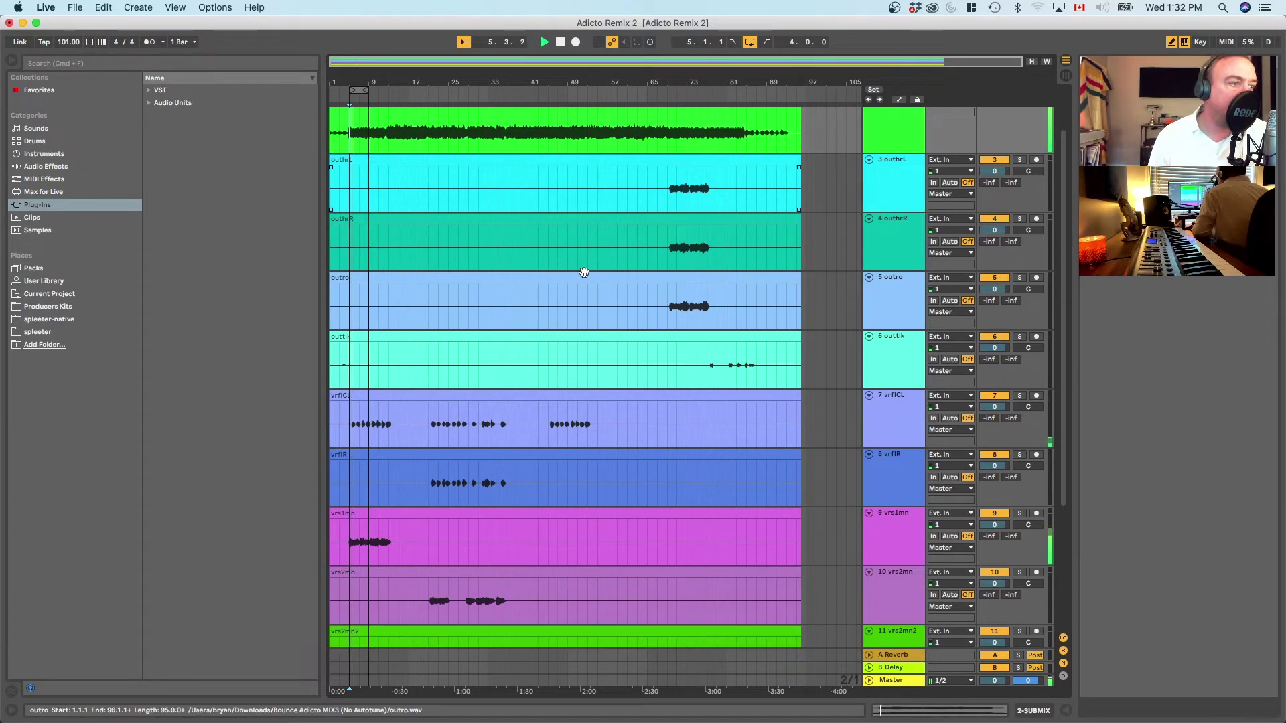
scroll(506, 249, "down", 2)
left_click(1020, 516)
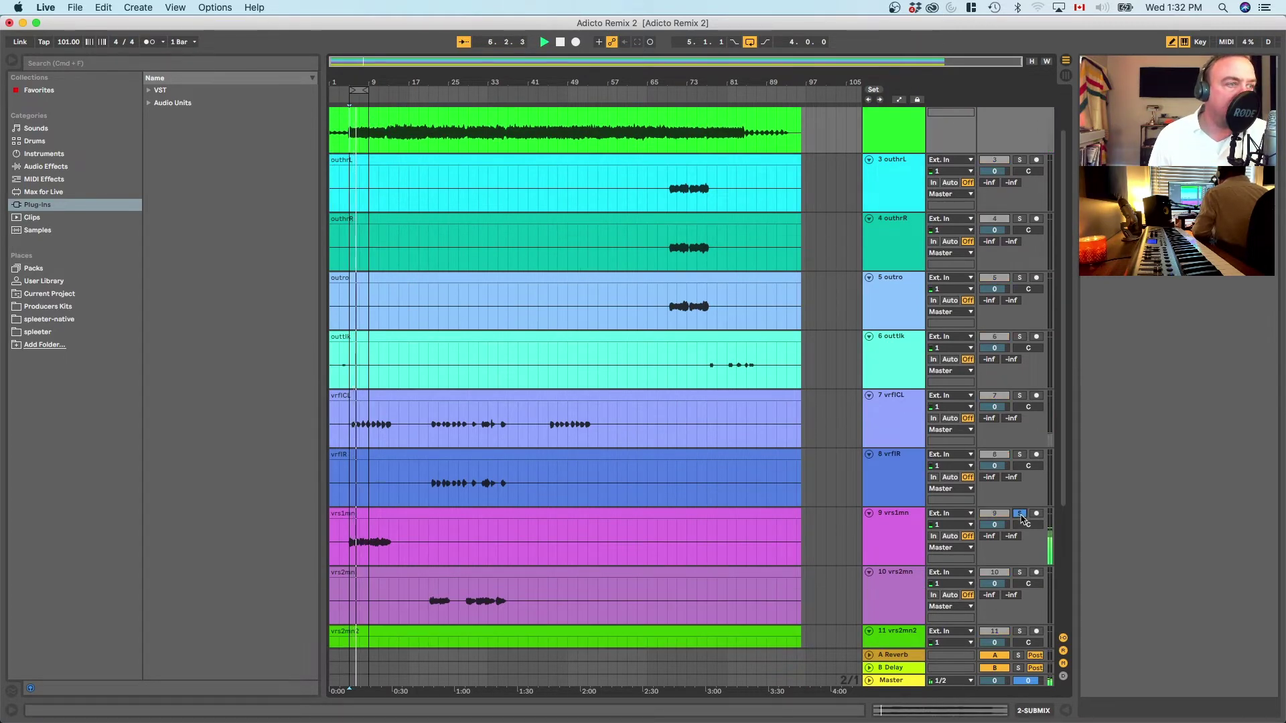
left_click(1020, 396)
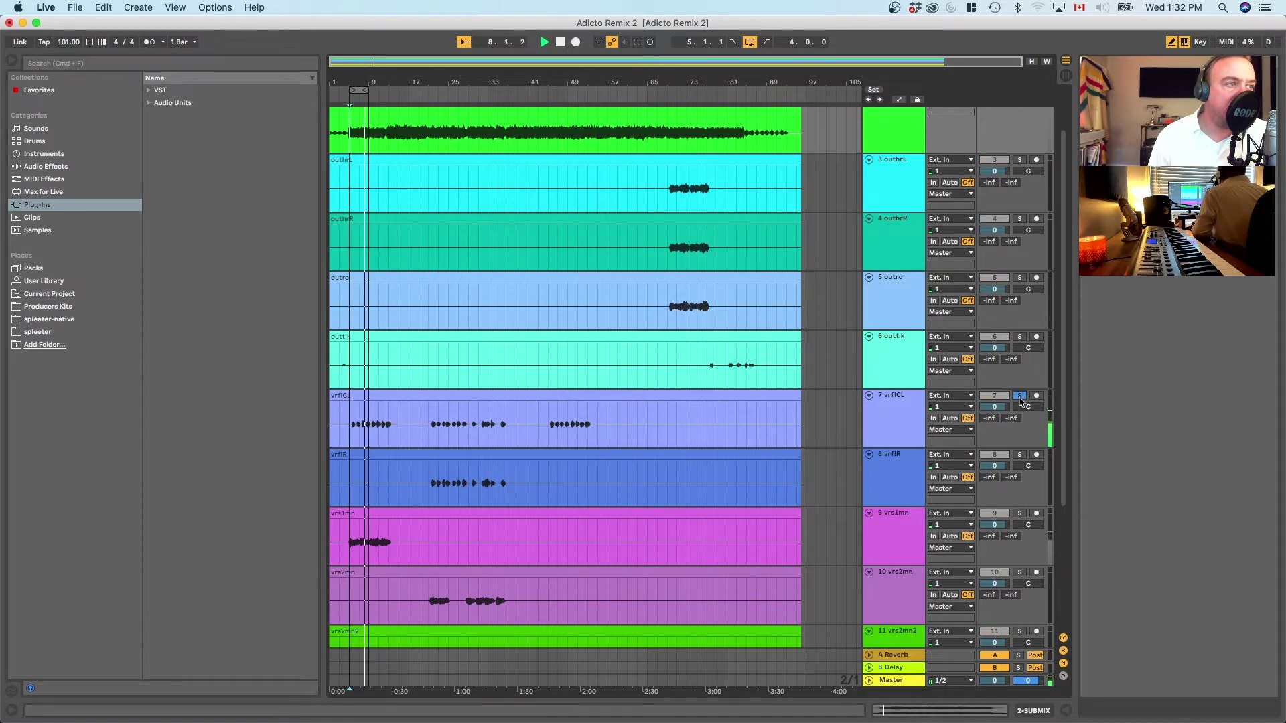
left_click(1020, 395)
Step: Look over the remaining verse tracks during playback and return to the SUBMIX track with playback stopped
left_click(619, 530)
key("Down")
key("Down")
key("Down")
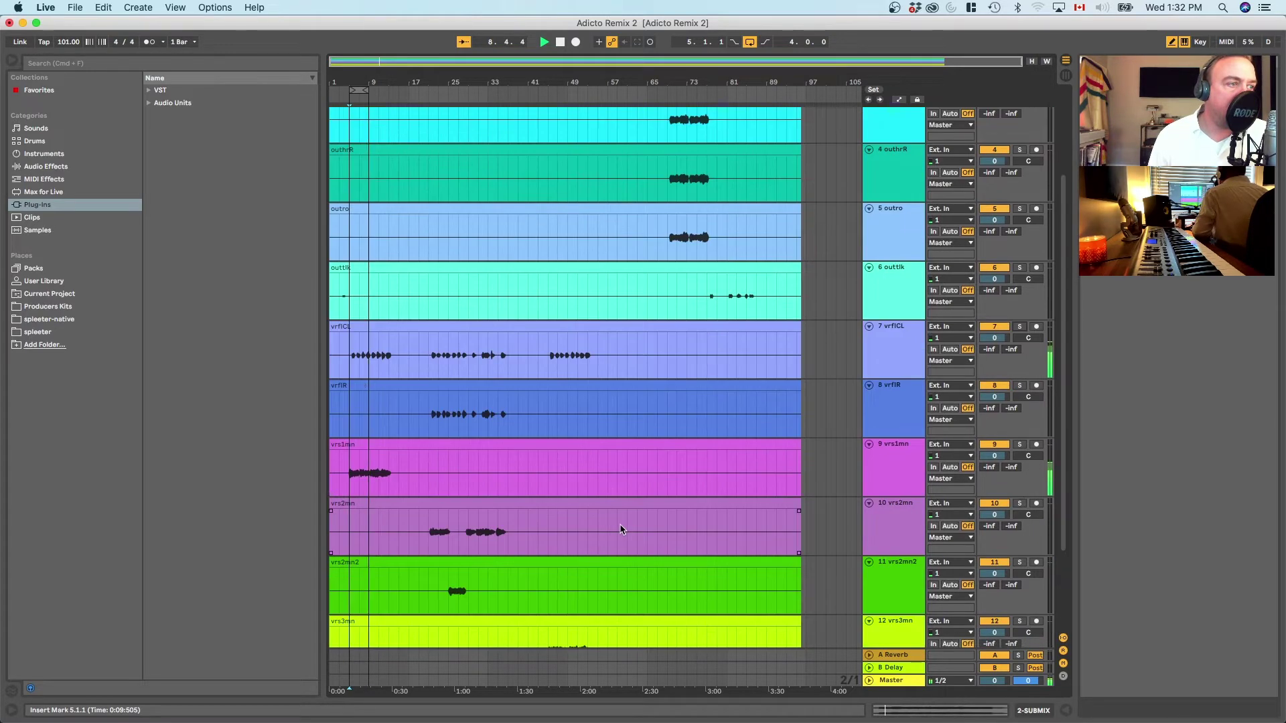
key("Up")
key("Up")
key("Up")
key("Up")
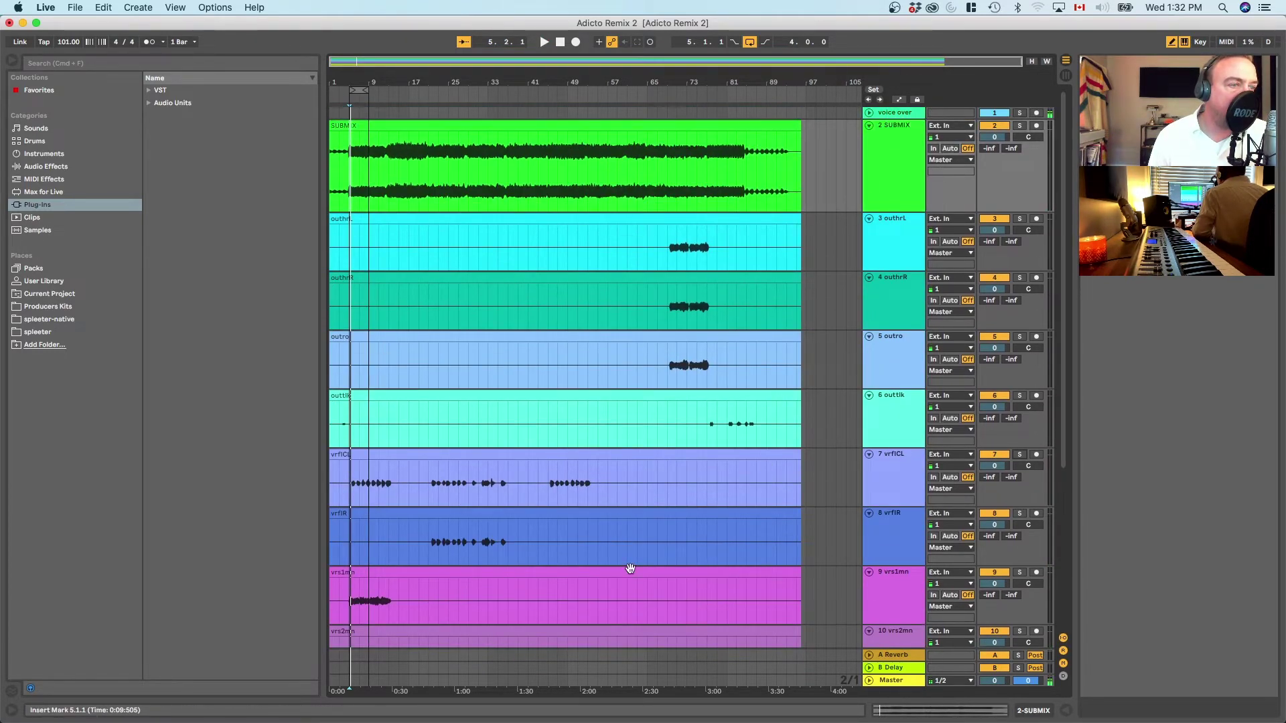
Step: Extend the loop from bar 5 to bar 93 to span the song and check it against the vocal tracks
scroll(469, 509, "down", 3)
scroll(434, 471, "up", 3)
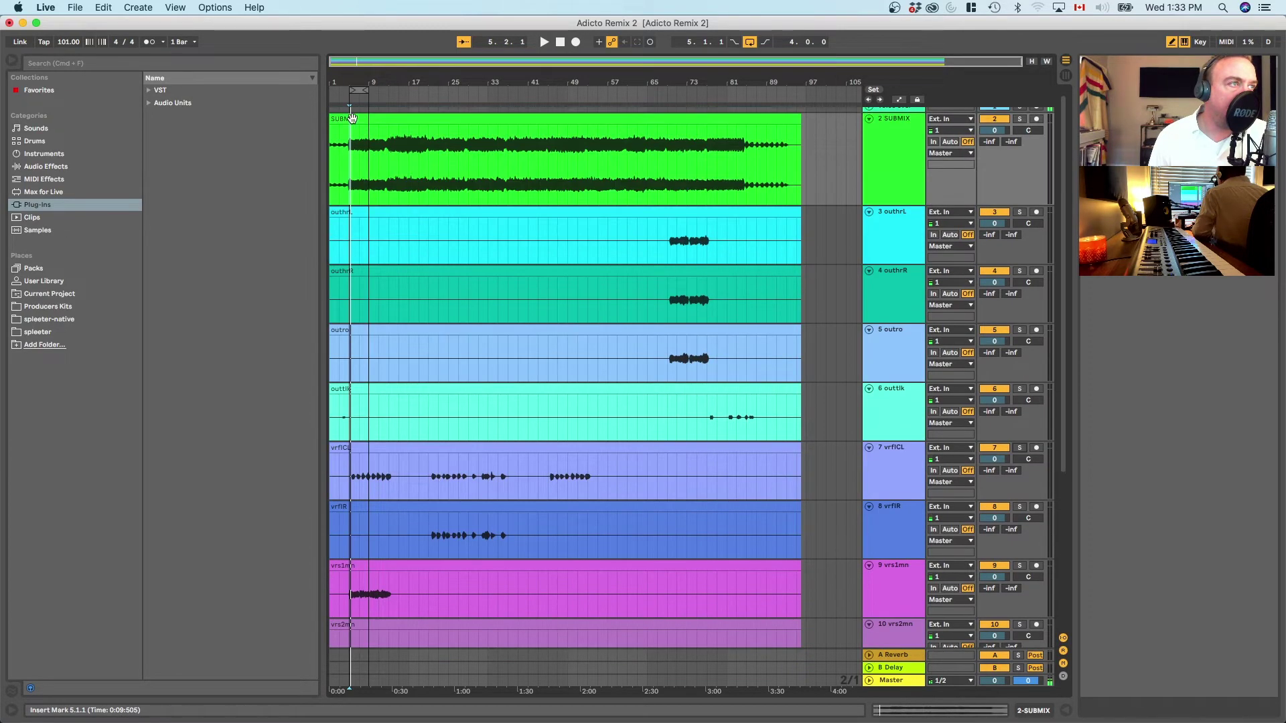
left_click_drag(364, 89, 787, 89)
scroll(445, 388, "down", 5)
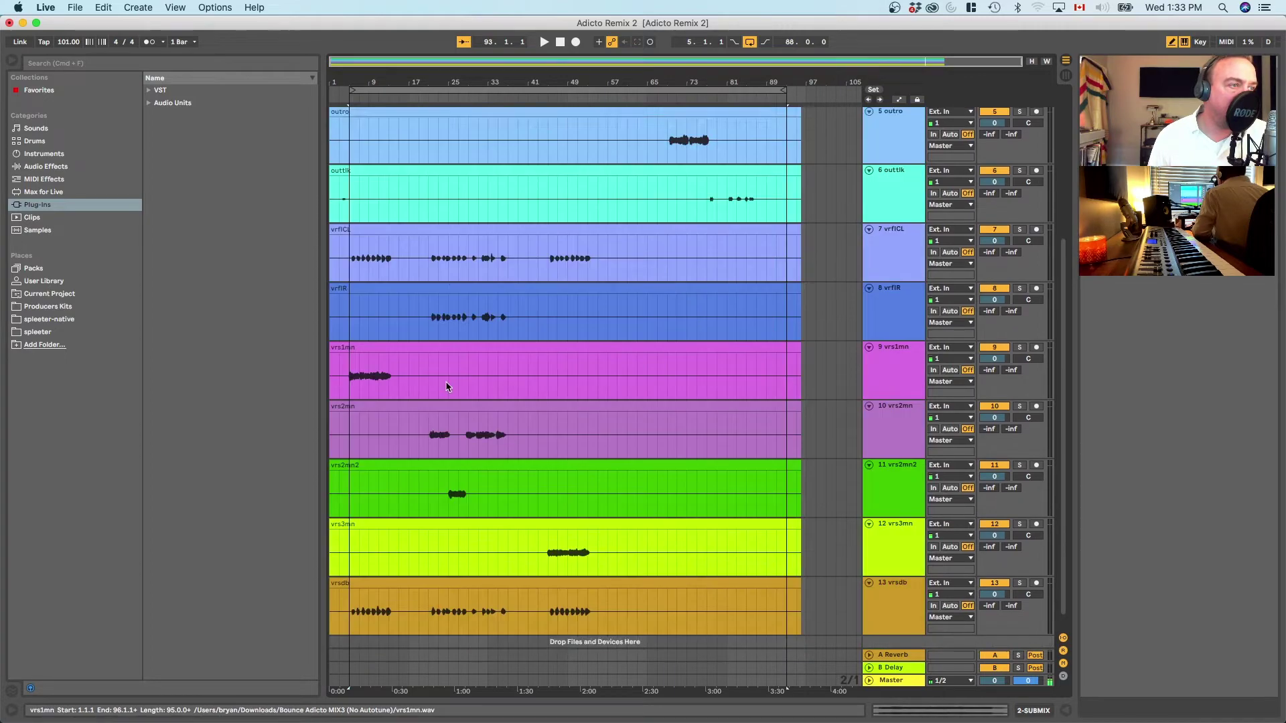
scroll(442, 395, "up", 4)
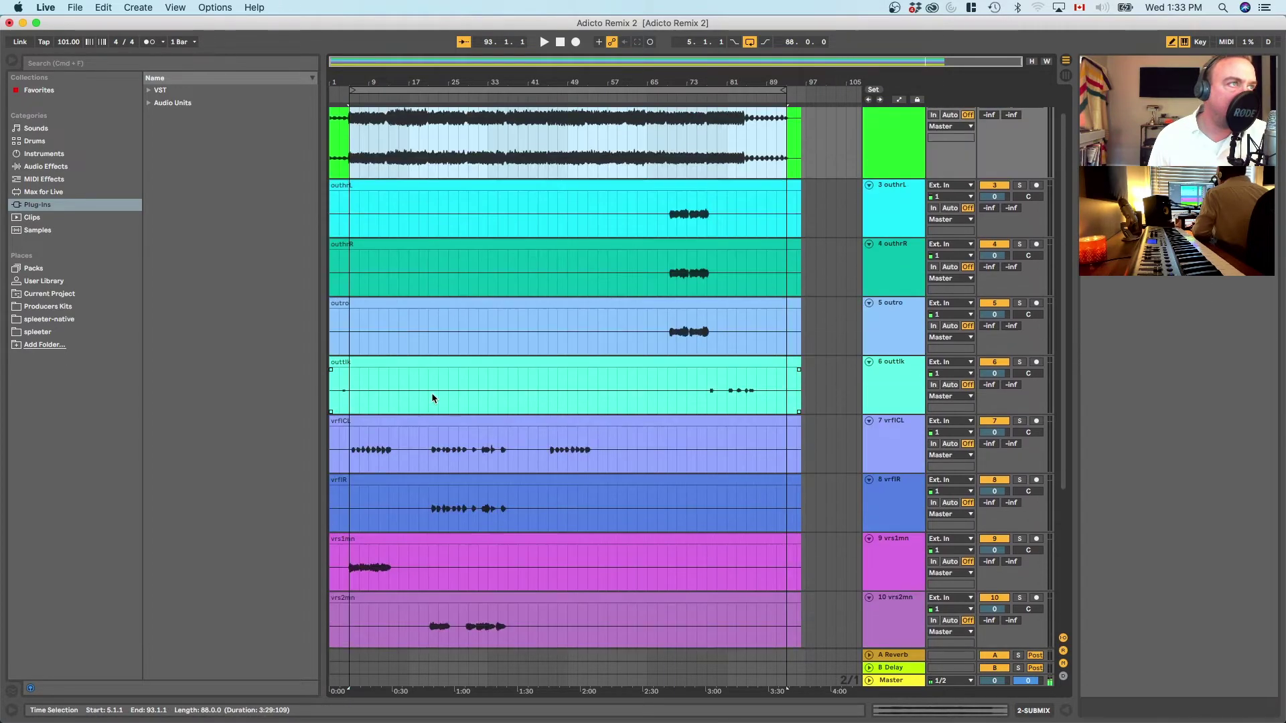
scroll(418, 368, "down", 2)
scroll(422, 402, "down", 2)
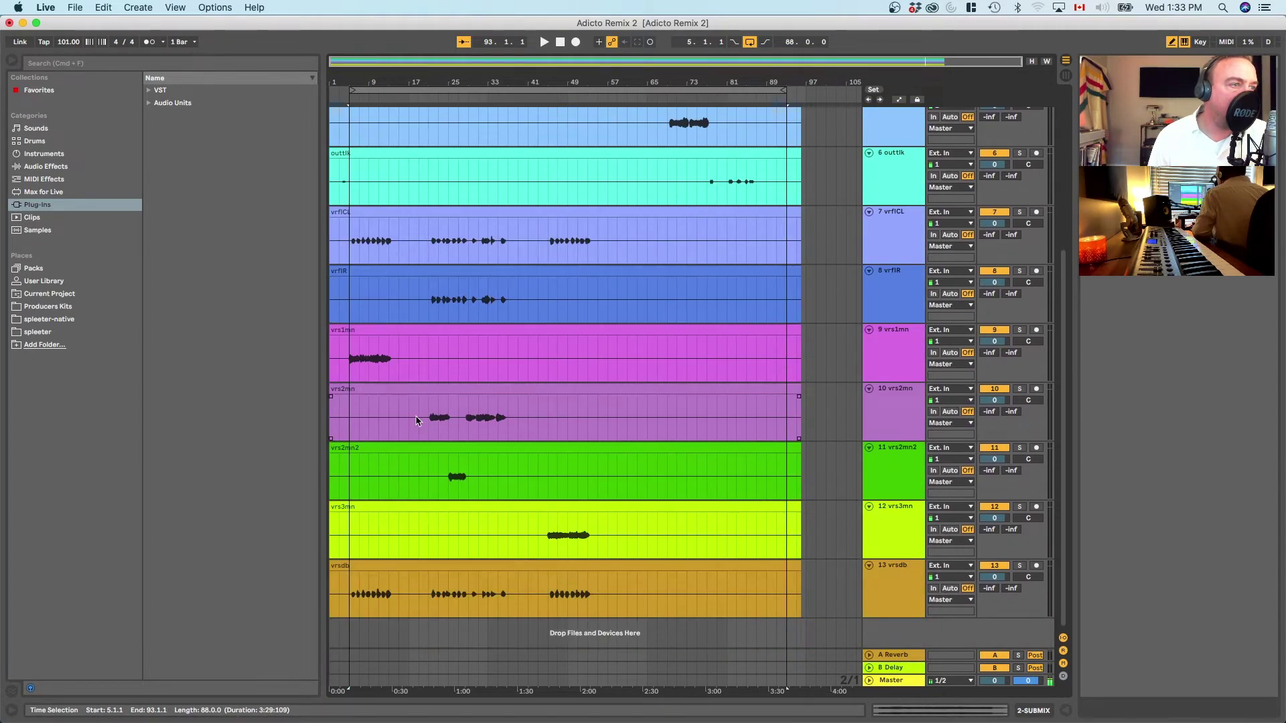
scroll(412, 402, "up", 5)
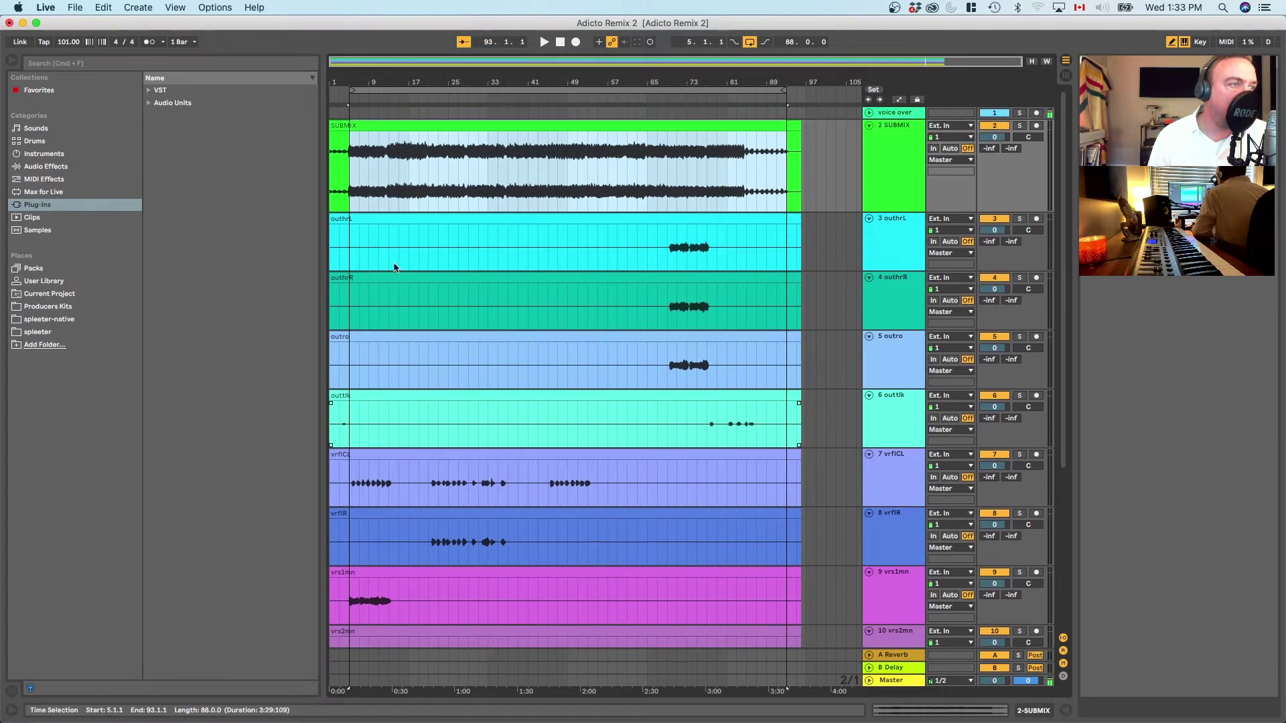
Step: Select bars 13 to 21 of the SUBMIX clip and briefly audition the section to check its vocals
left_click_drag(387, 161, 430, 159)
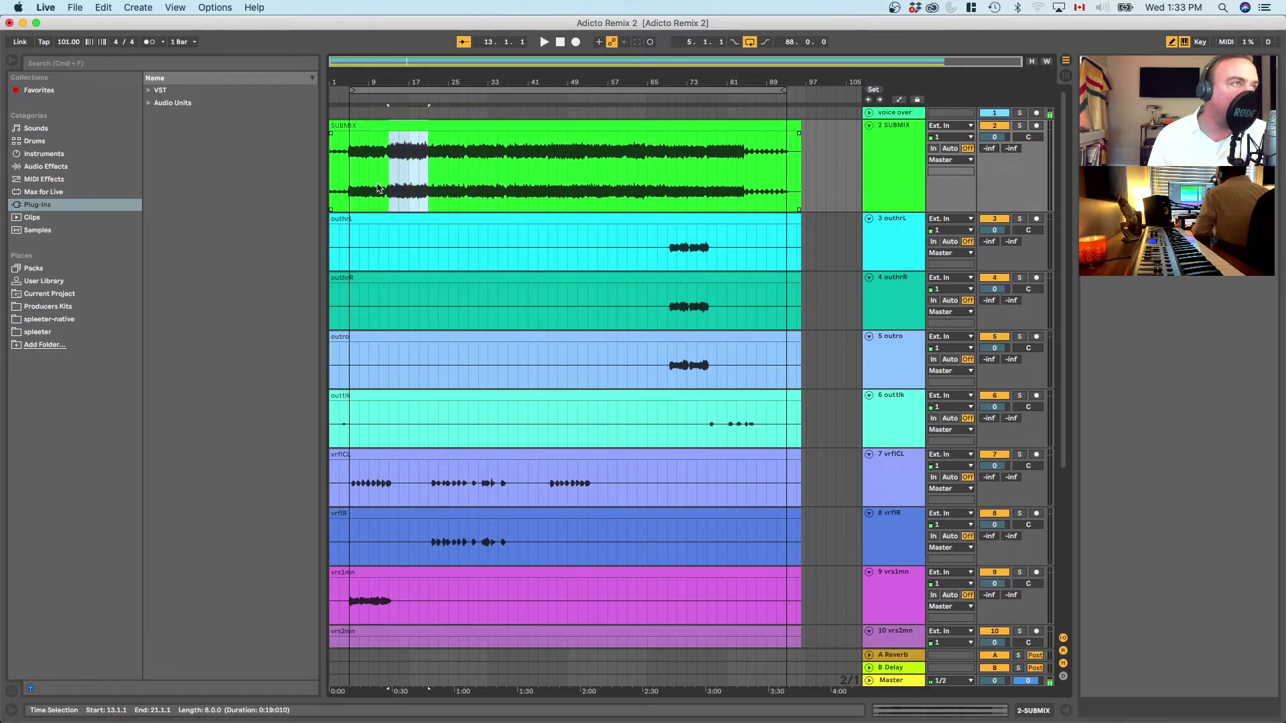
key("space")
scroll(475, 361, "down", 4)
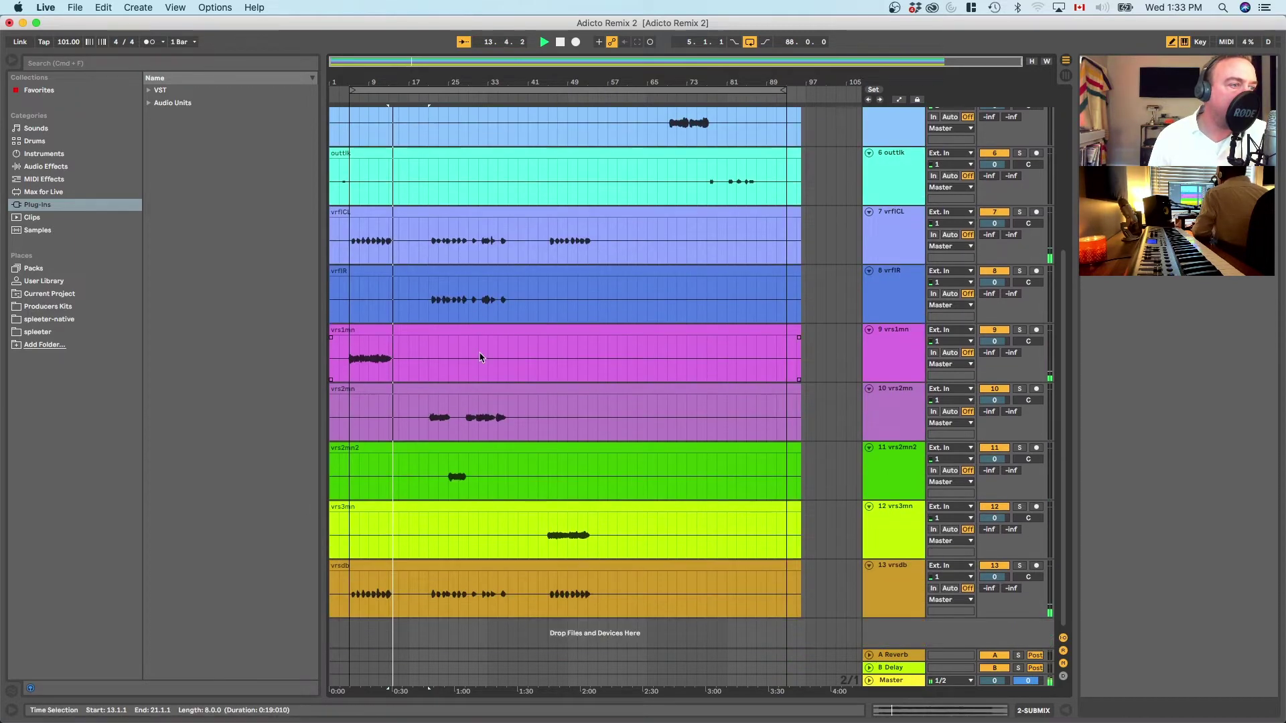
key("space")
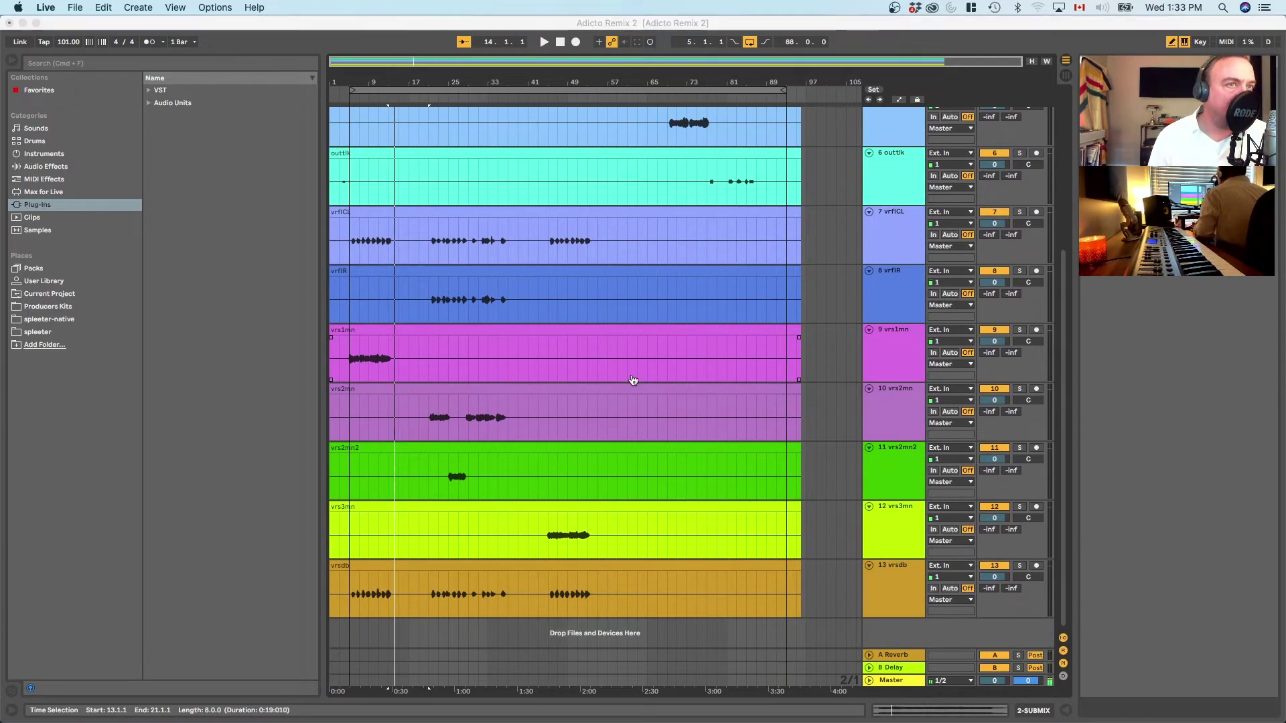
Step: Import the hkdb, hkdb2, hkfls, hkfls2, hkhrm, hkmn and hkmn2 stems from Finder as new tracks below vrsdb, starting at bar 1
key("super+Tab")
scroll(707, 366, "up", 2)
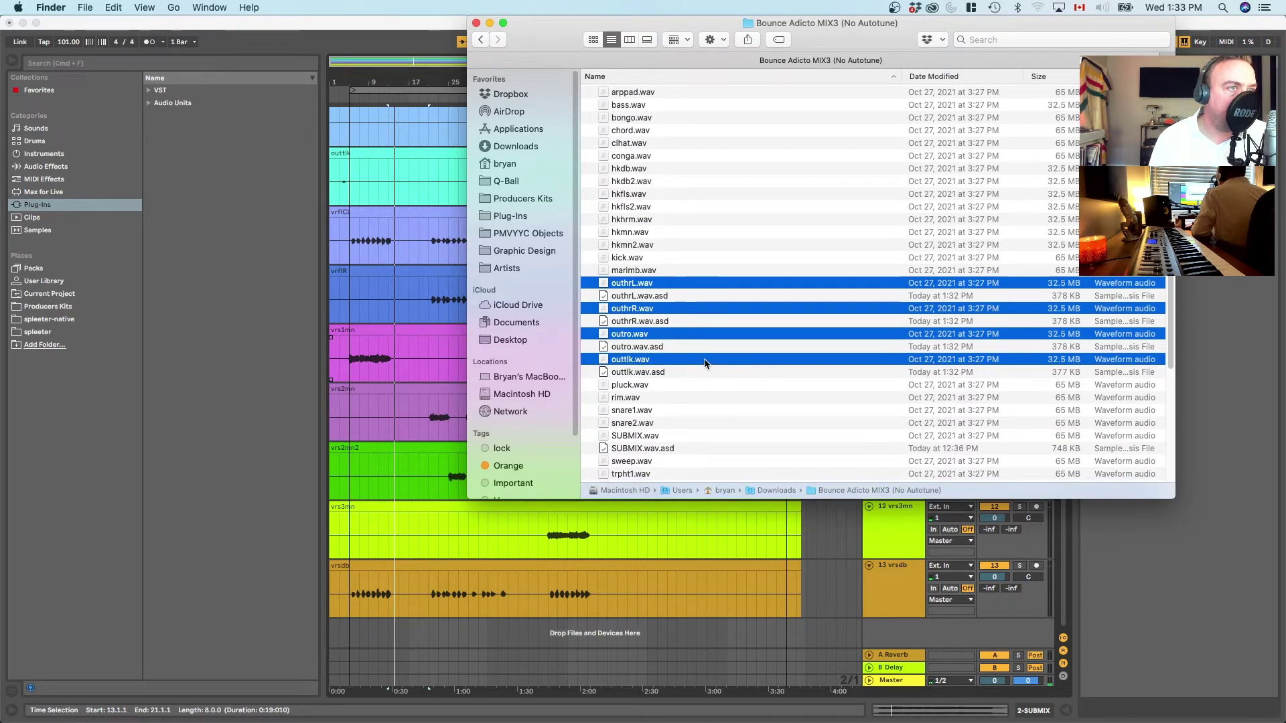
scroll(705, 364, "down", 3)
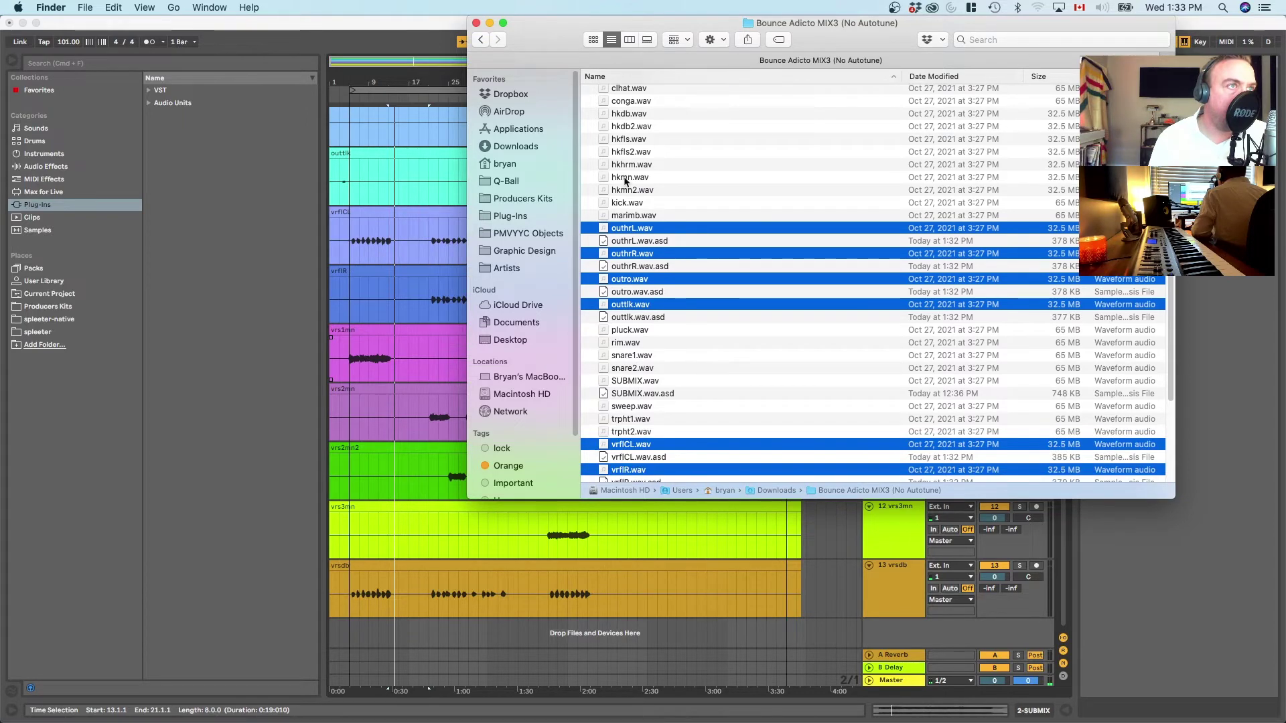
left_click(628, 193)
scroll(663, 196, "up", 2)
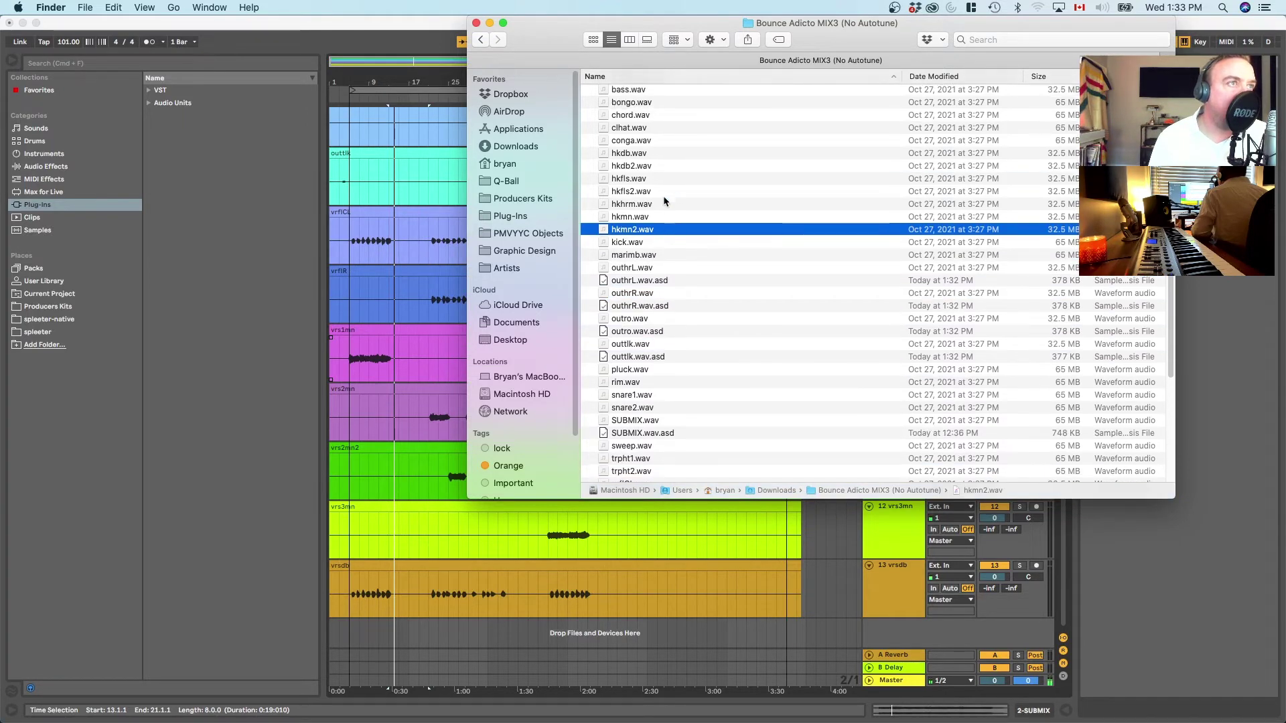
left_click(629, 217, "shift")
left_click(630, 204, "shift")
left_click(628, 192, "shift")
left_click(628, 179, "shift")
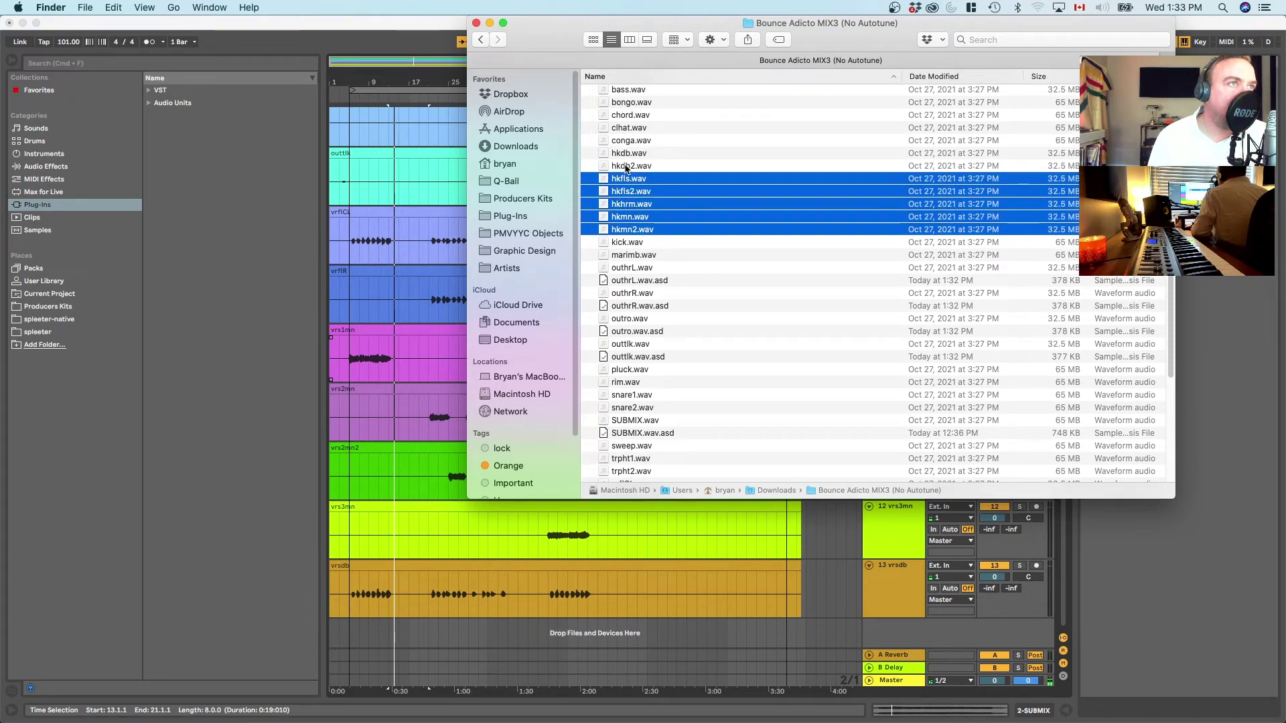
left_click(627, 167, "shift")
left_click(627, 154, "shift")
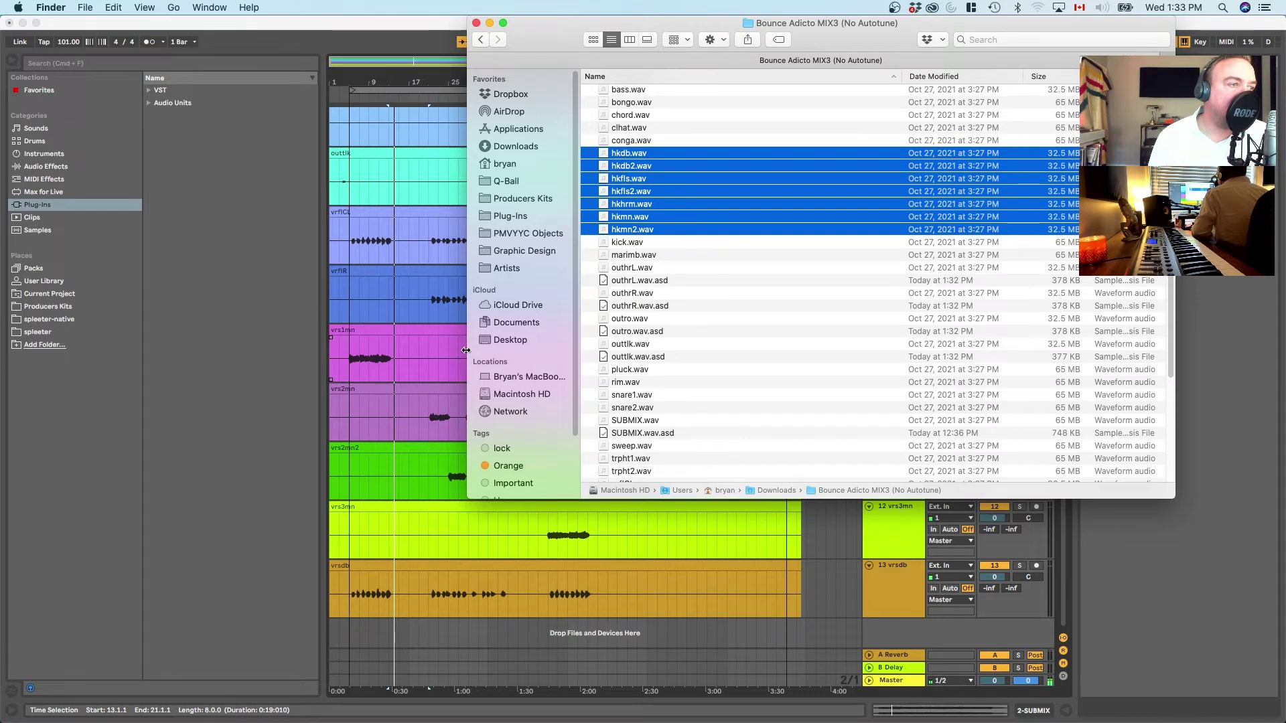
left_click_drag(565, 288, 333, 645)
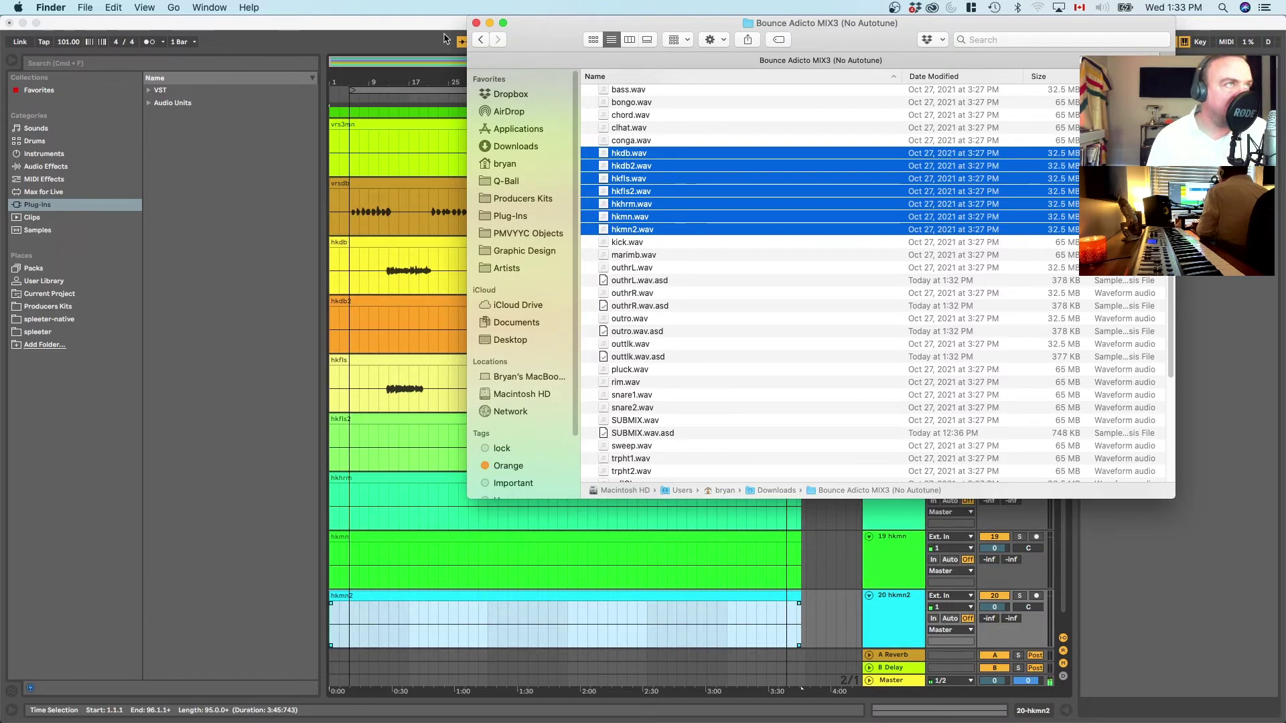
Step: Back in Ableton Live, move the hkfls and hkmn tracks directly below hkdb so the matching hook stems sit above hkdb2
left_click(444, 38)
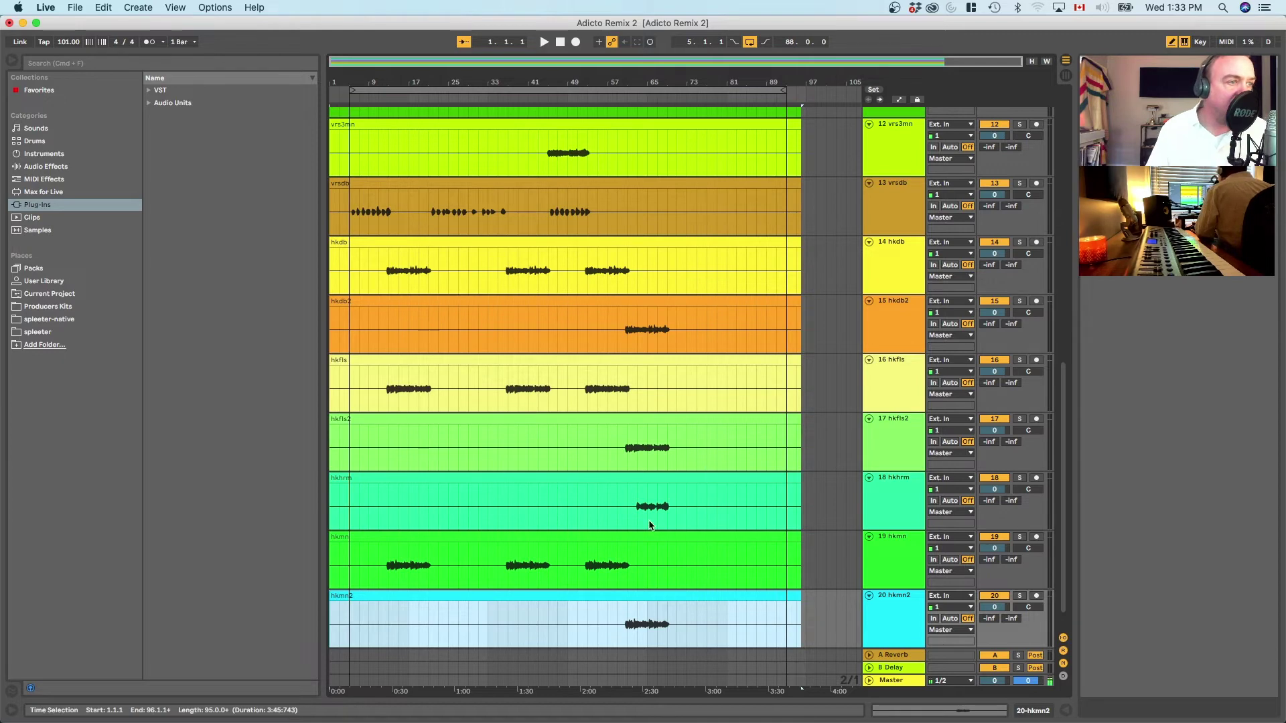
left_click(405, 546)
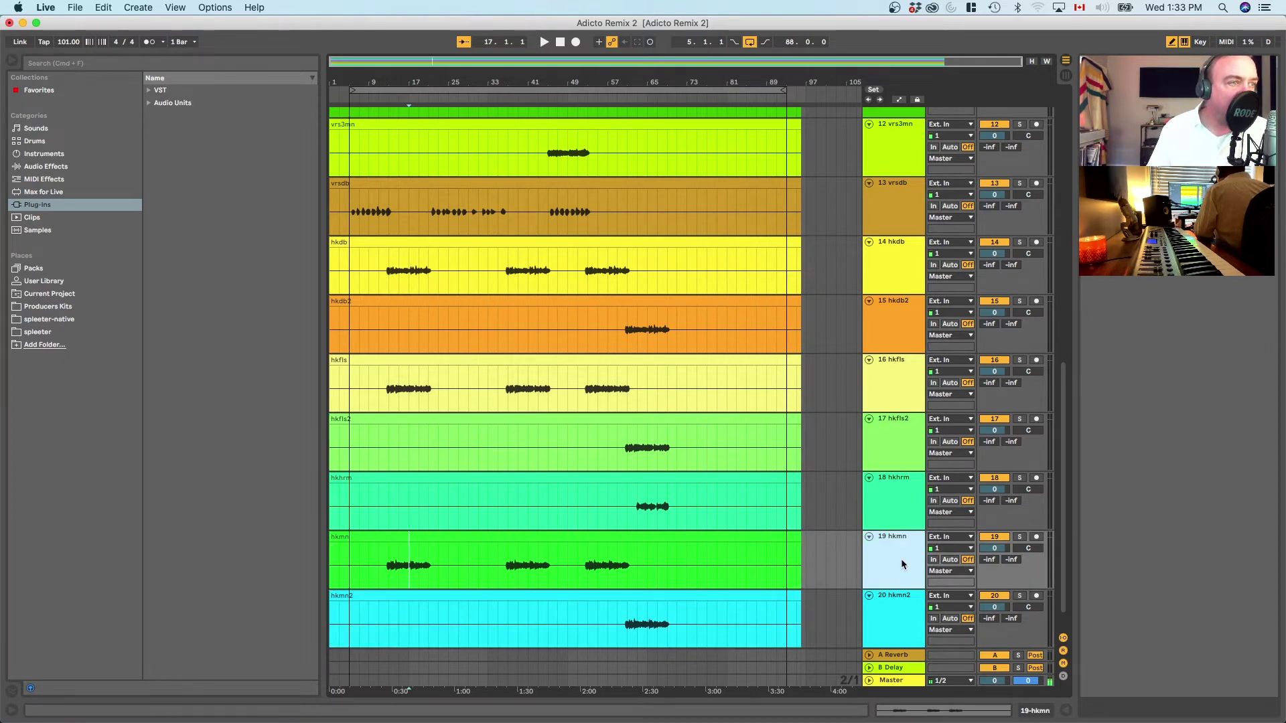
double_click(902, 559)
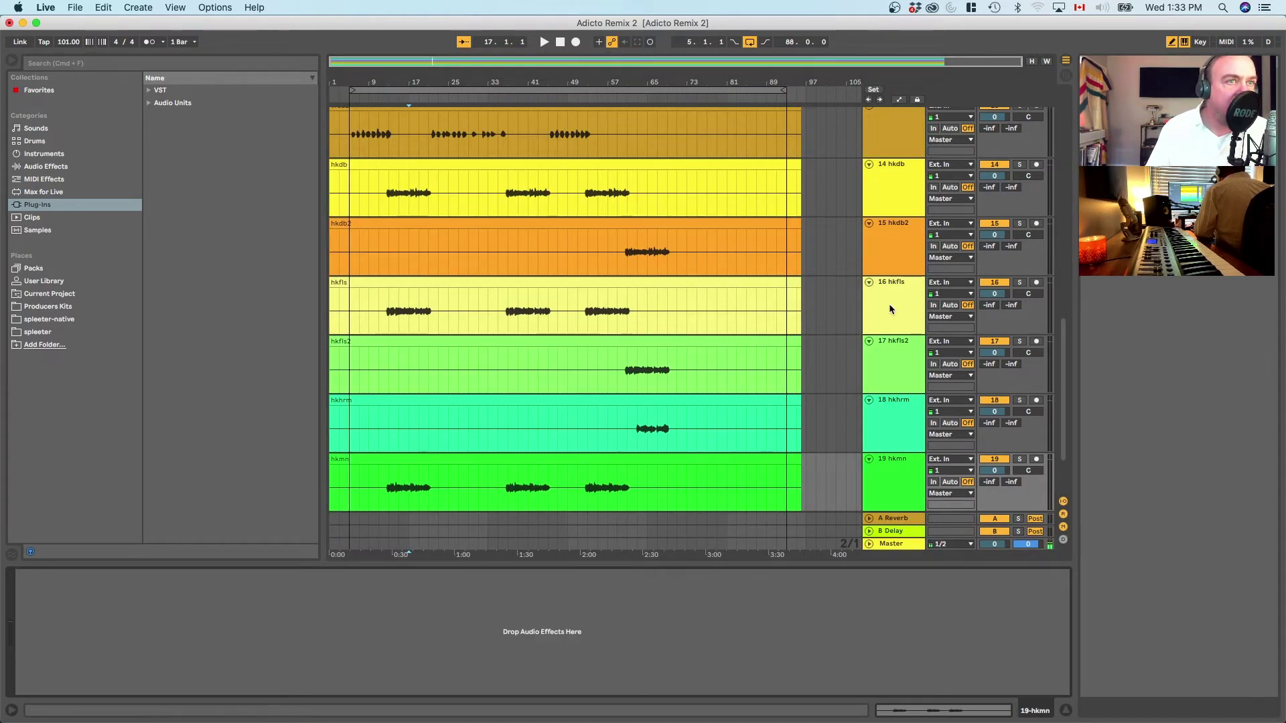
left_click_drag(889, 307, 894, 218)
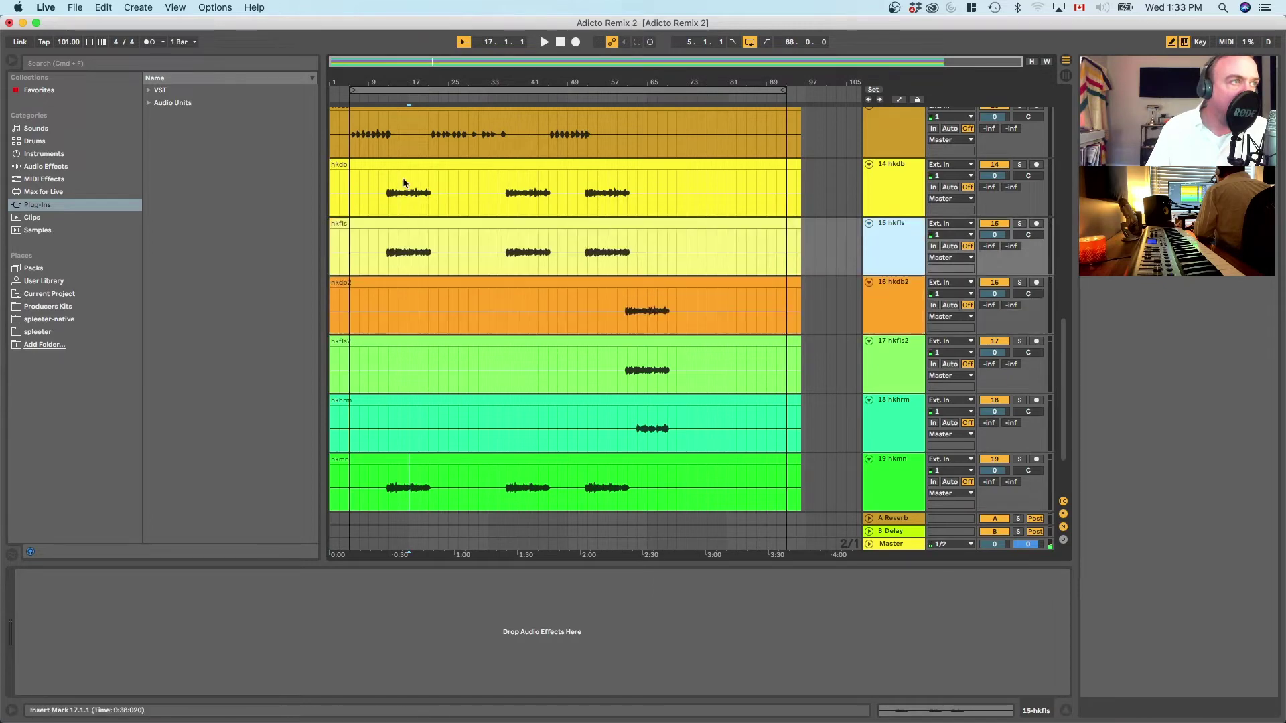
left_click_drag(387, 199, 437, 198)
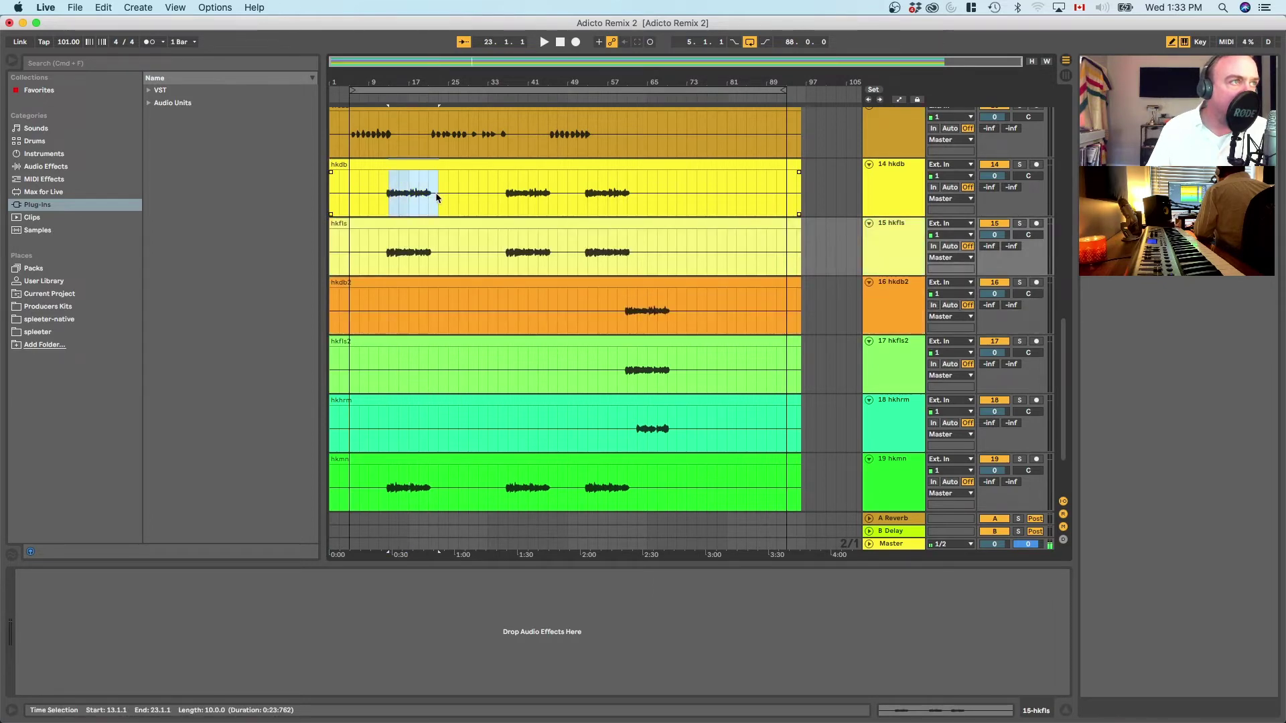
left_click(898, 237)
left_click(880, 497)
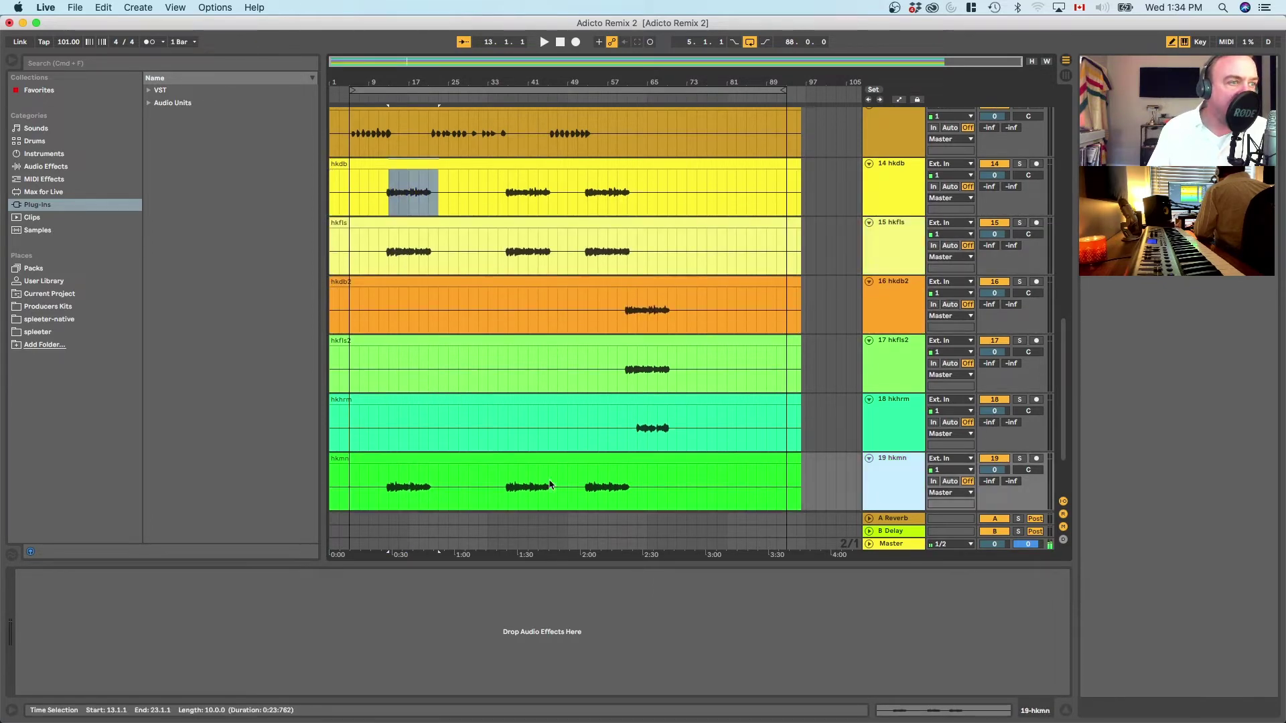
left_click_drag(916, 479, 902, 289)
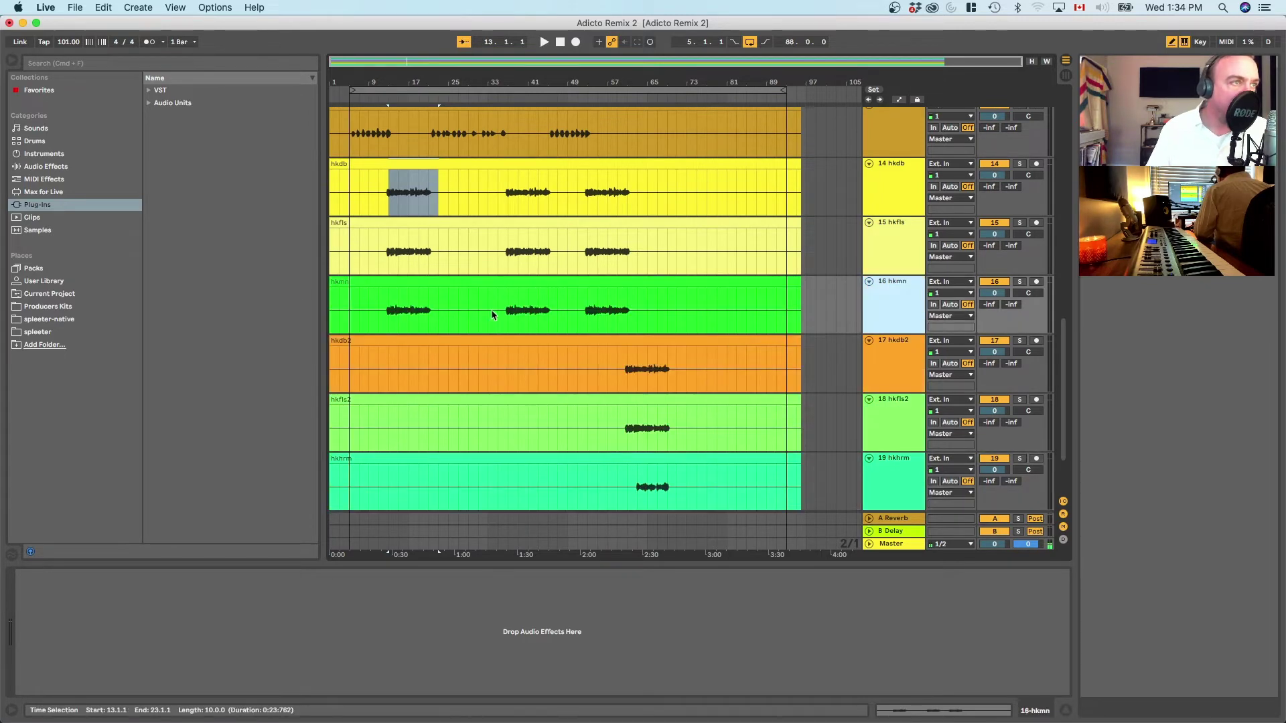
Step: Look over the hkdb2, hkfls2, hkhrm and hkmn2 tracks and compare where the hook and verse vocals fall
scroll(679, 349, "down", 1)
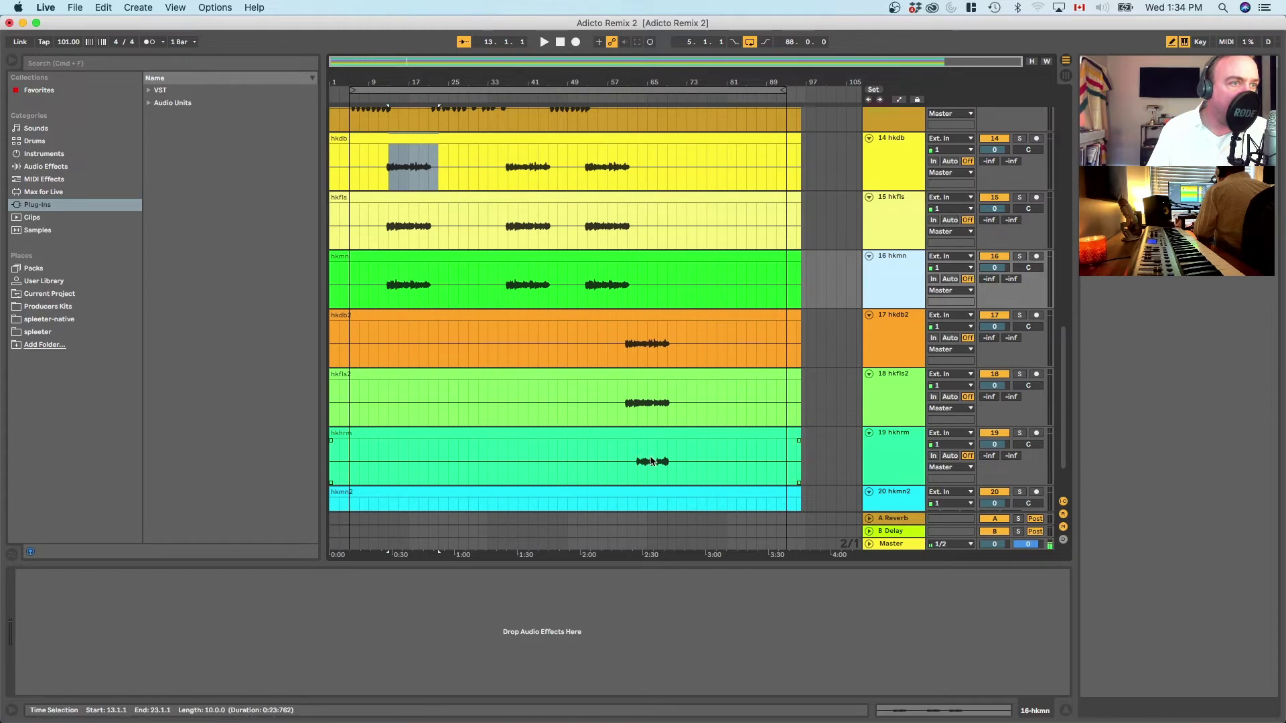
scroll(669, 412, "down", 3)
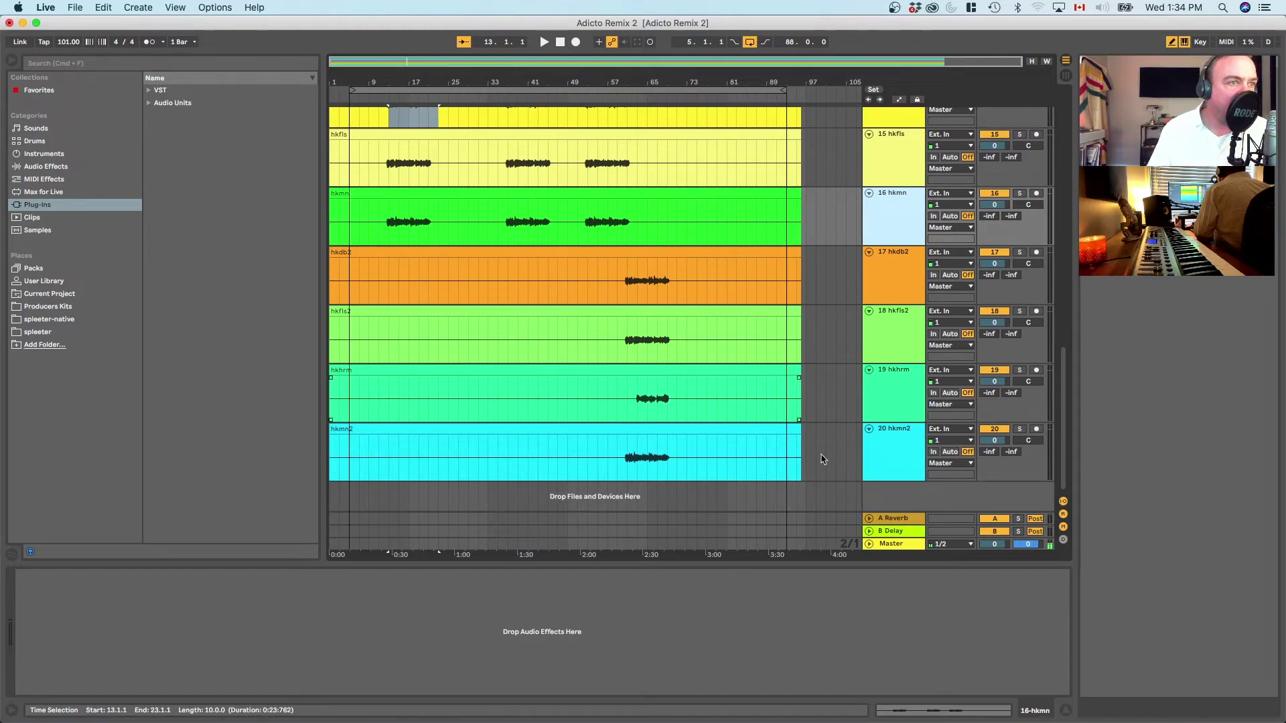
left_click(914, 388)
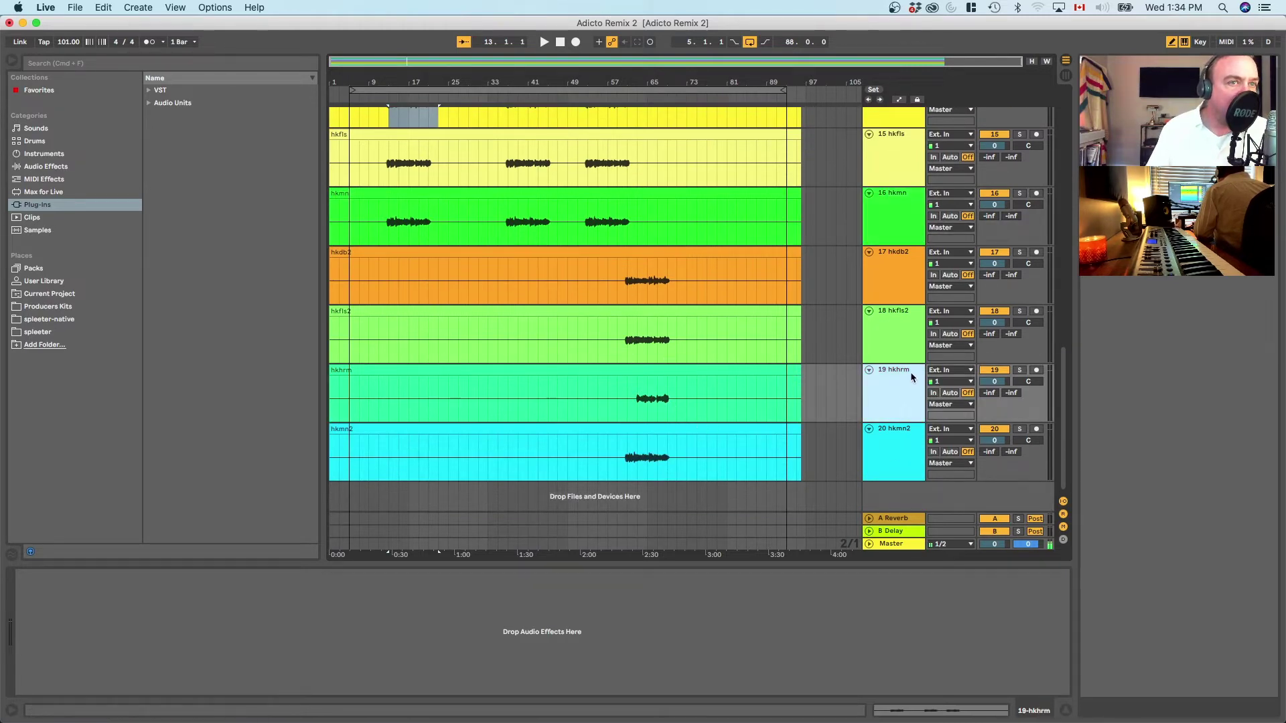
scroll(893, 407, "up", 6)
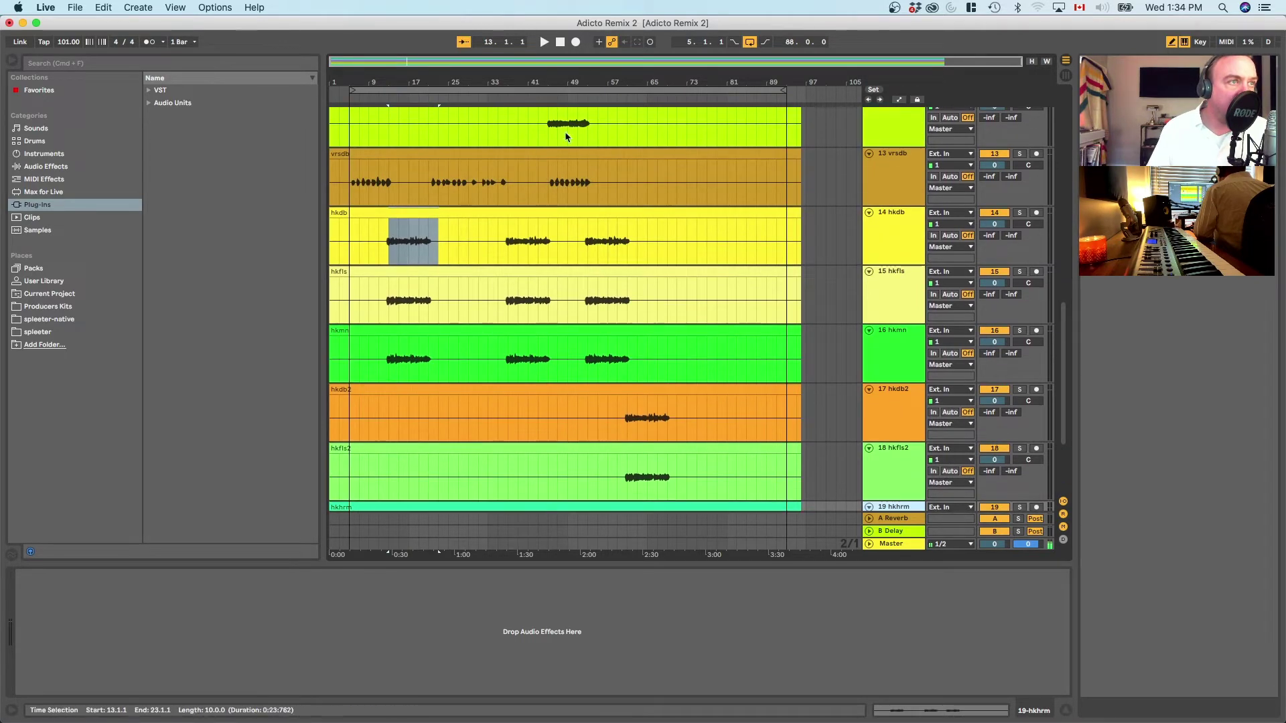
scroll(529, 330, "up", 5)
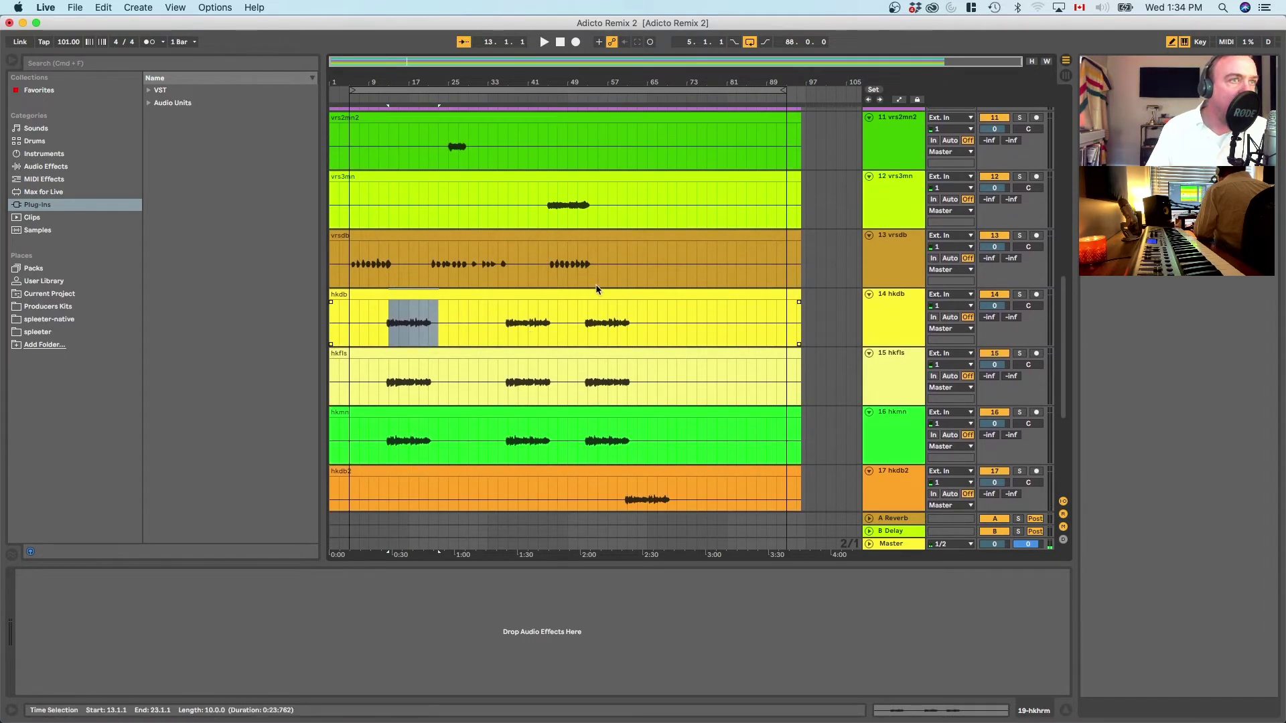
scroll(597, 289, "up", 3)
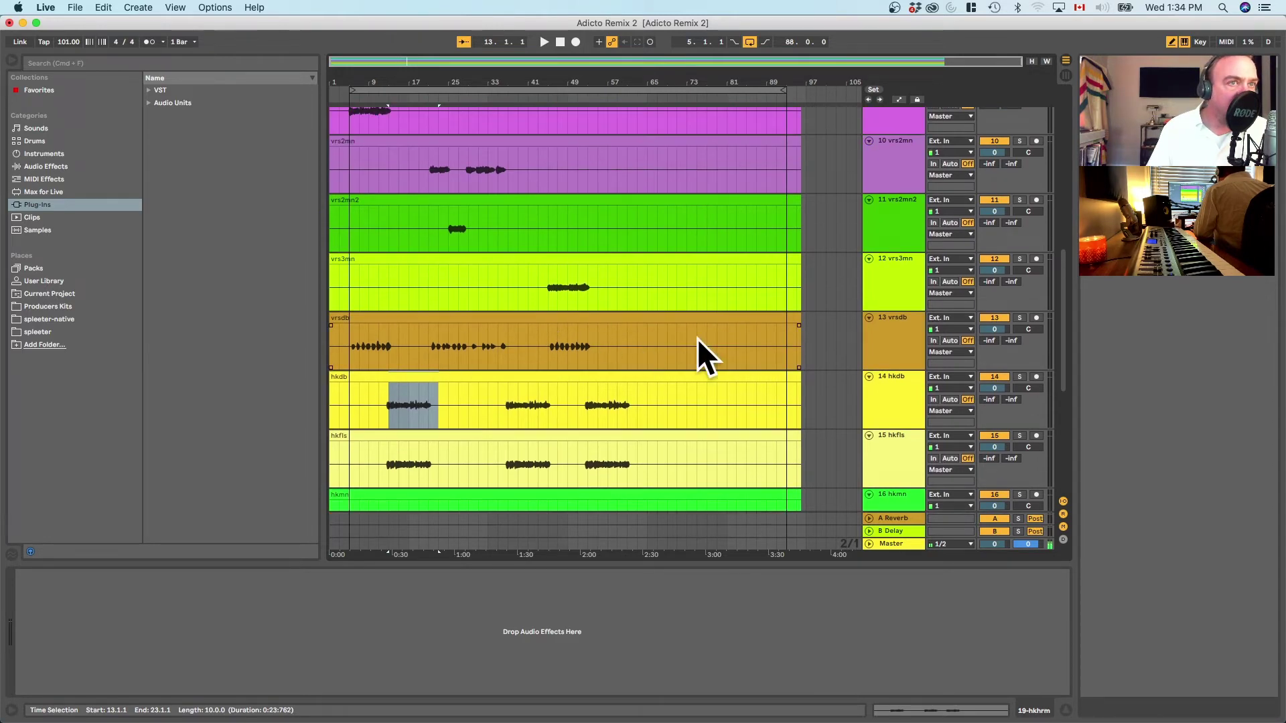
scroll(795, 313, "up", 1)
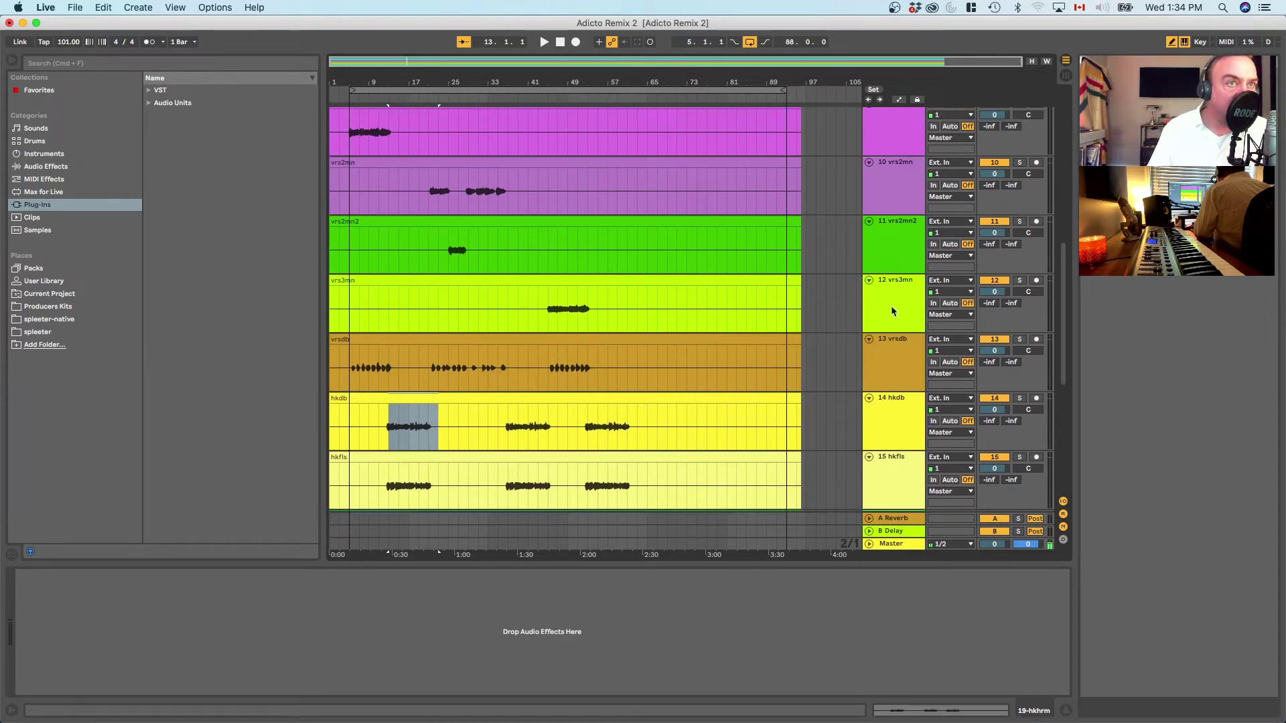
scroll(884, 288, "up", 1)
scroll(877, 268, "up", 1)
Step: Go through the verse and outro tracks from vrs2mn up to outro and check where each vocal plays
left_click(895, 247)
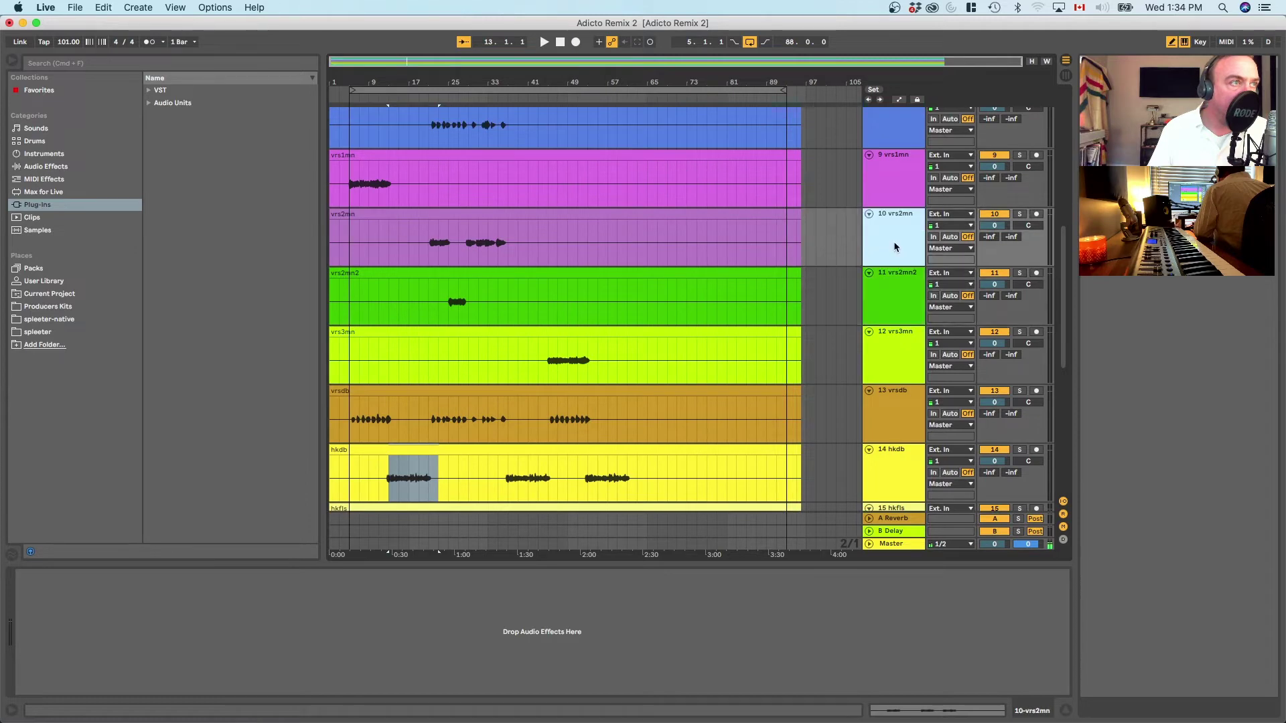
scroll(893, 259, "up", 3)
left_click(892, 260)
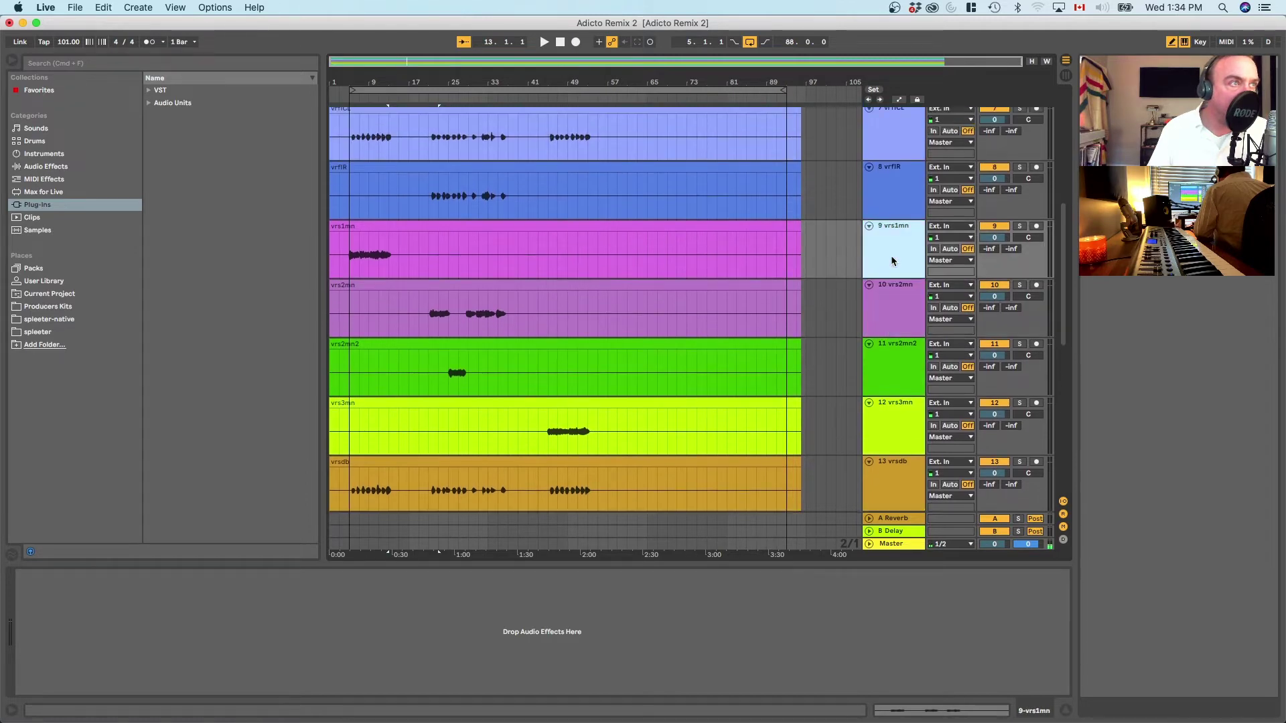
scroll(893, 264, "up", 1)
scroll(893, 265, "up", 3)
left_click(884, 260)
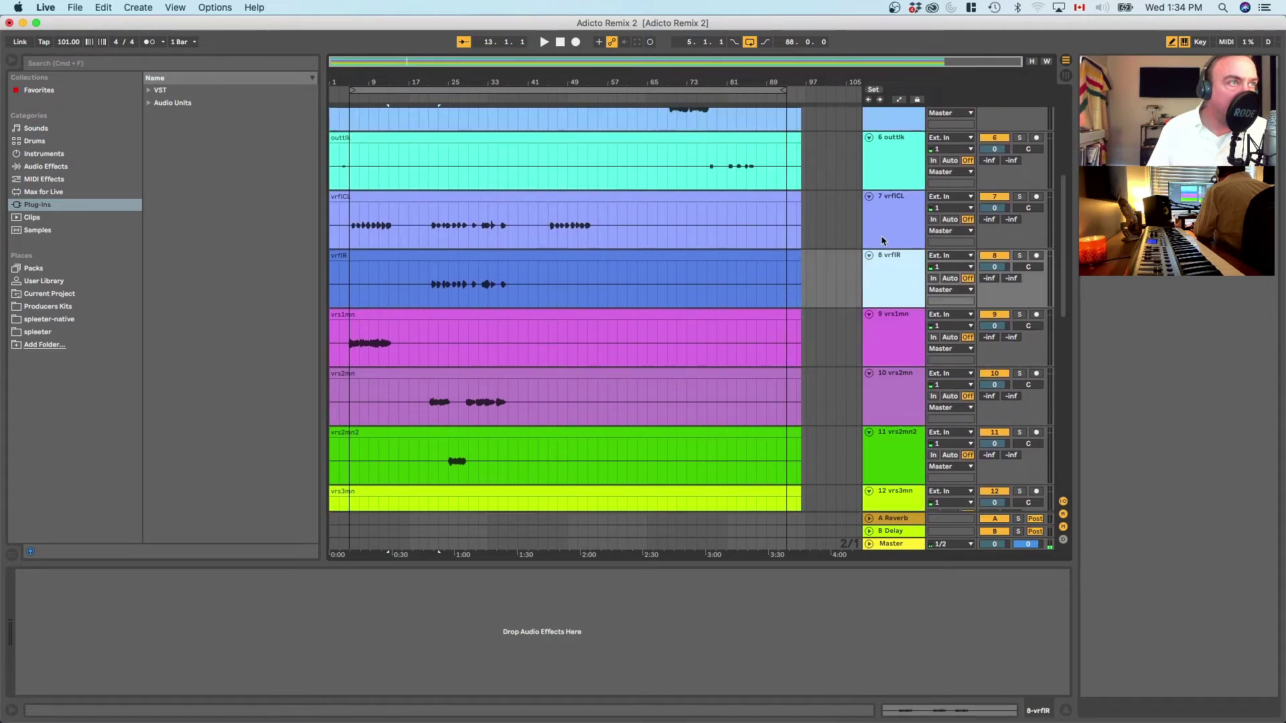
left_click(916, 232)
scroll(893, 258, "up", 2)
scroll(893, 261, "up", 2)
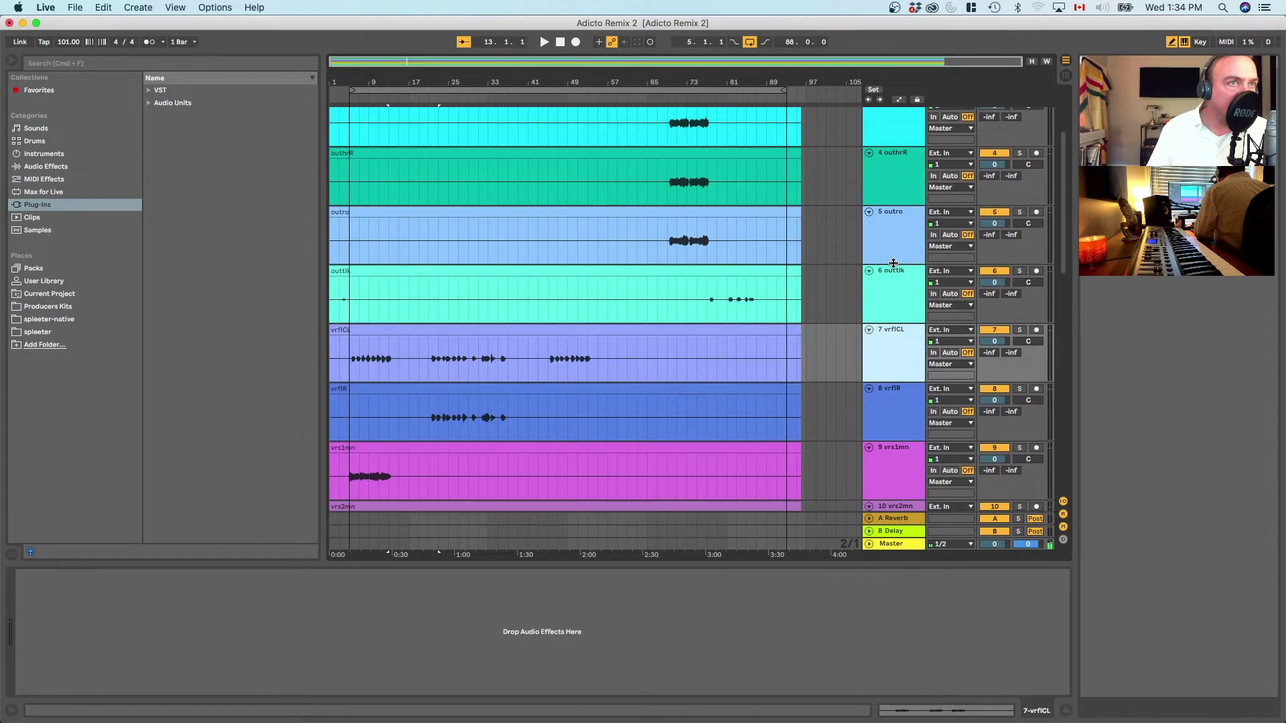
left_click(896, 241)
scroll(899, 248, "up", 2)
scroll(884, 267, "up", 2)
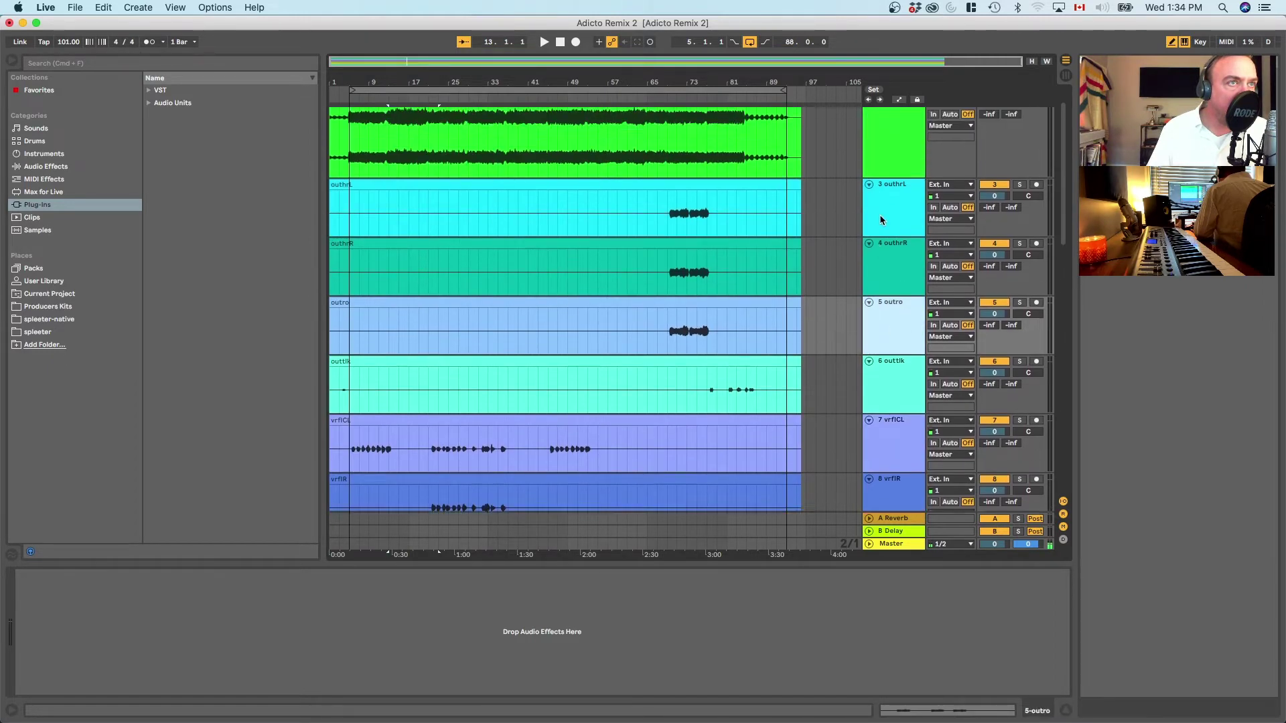
Step: Group all the vocal tracks from outhrL through hkmn2 and name the group "vocals"
scroll(898, 224, "down", 6)
scroll(870, 295, "down", 15)
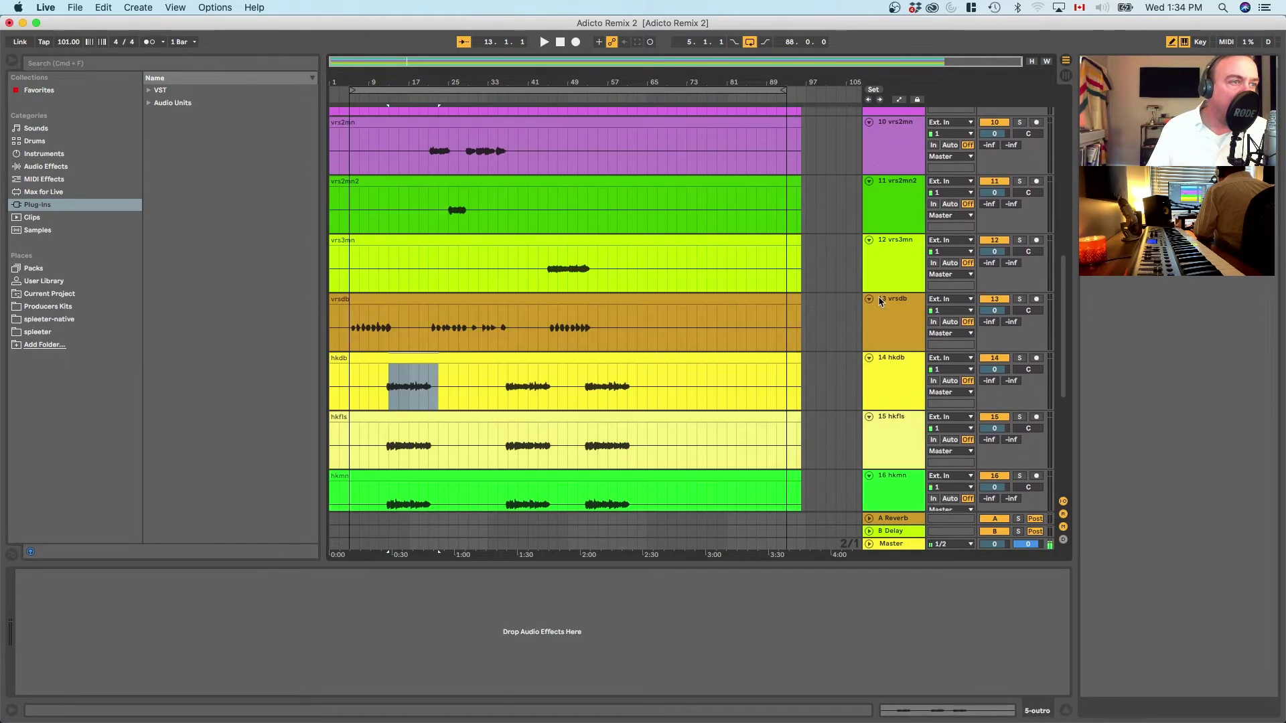
left_click(882, 446)
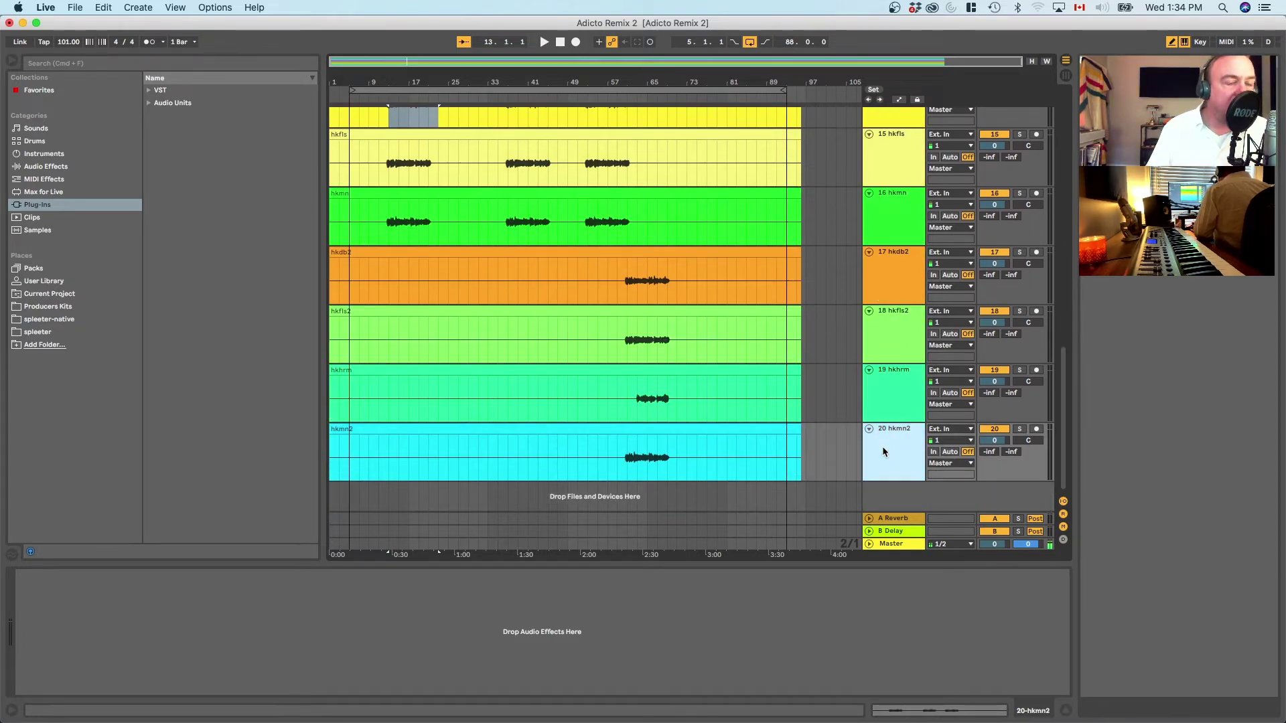
scroll(883, 443, "up", 15)
scroll(881, 432, "up", 4)
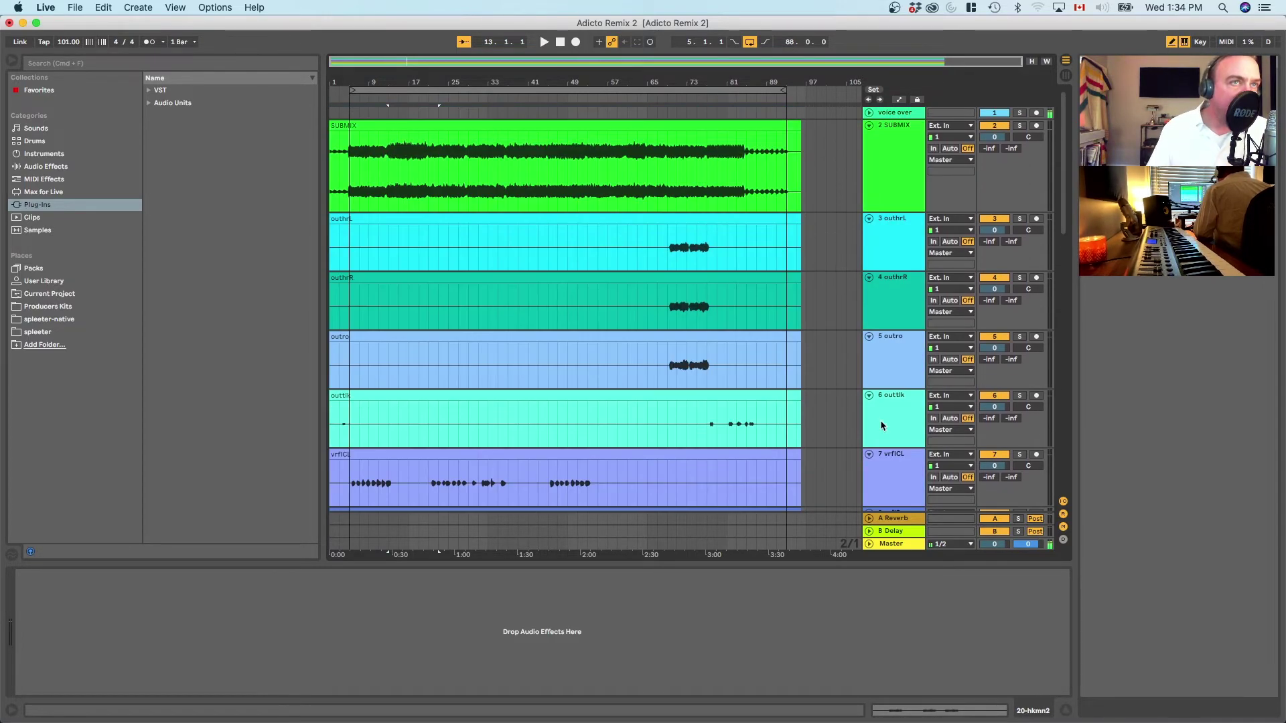
left_click(879, 247, "shift")
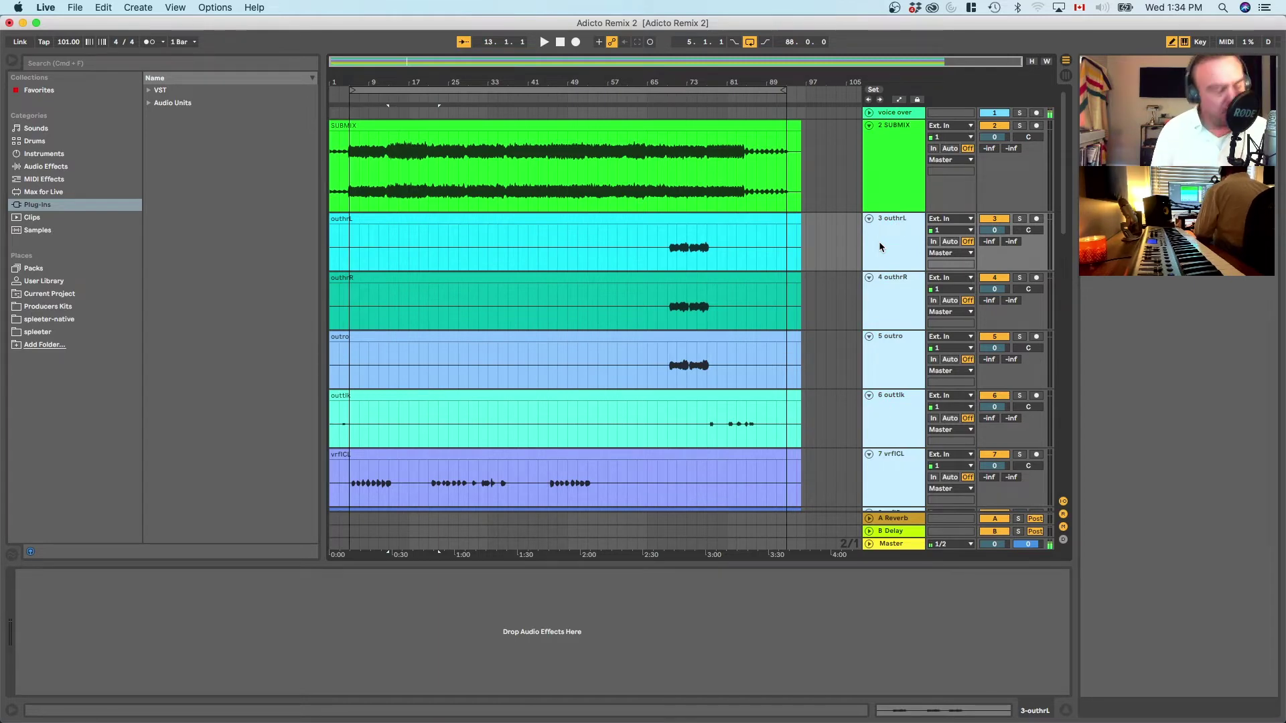
key("super+g")
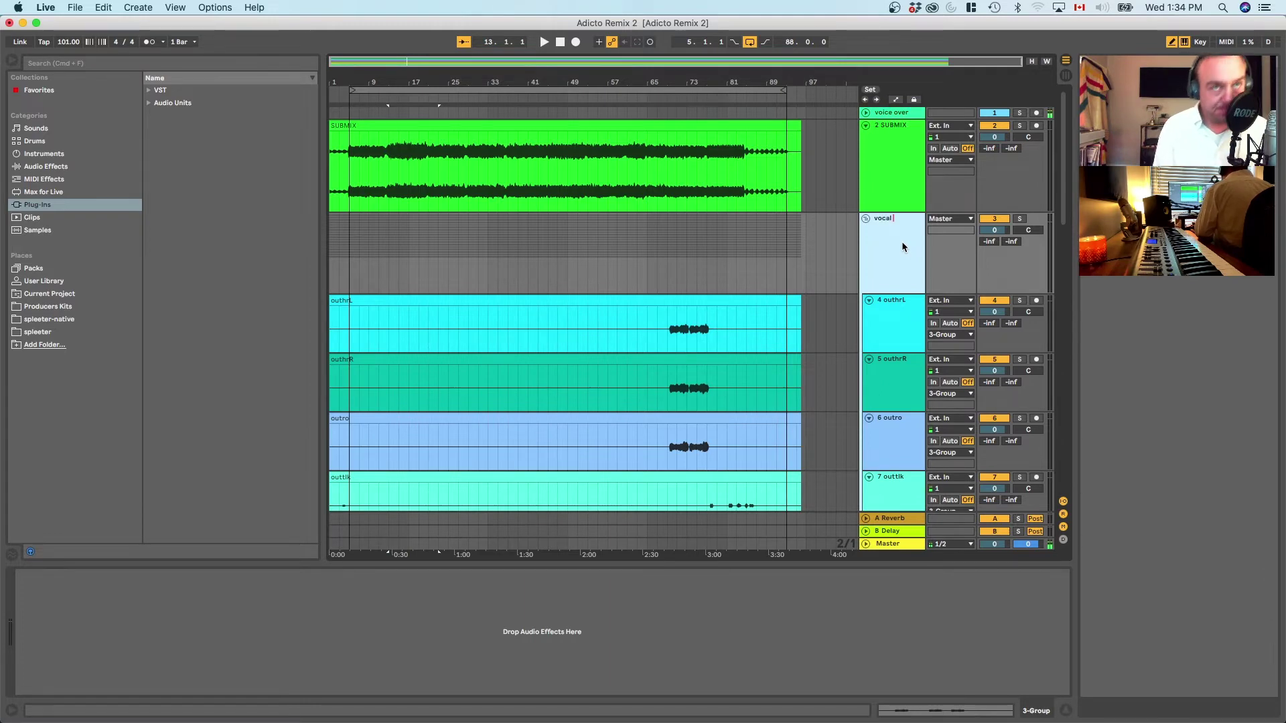
type("s")
key("Return")
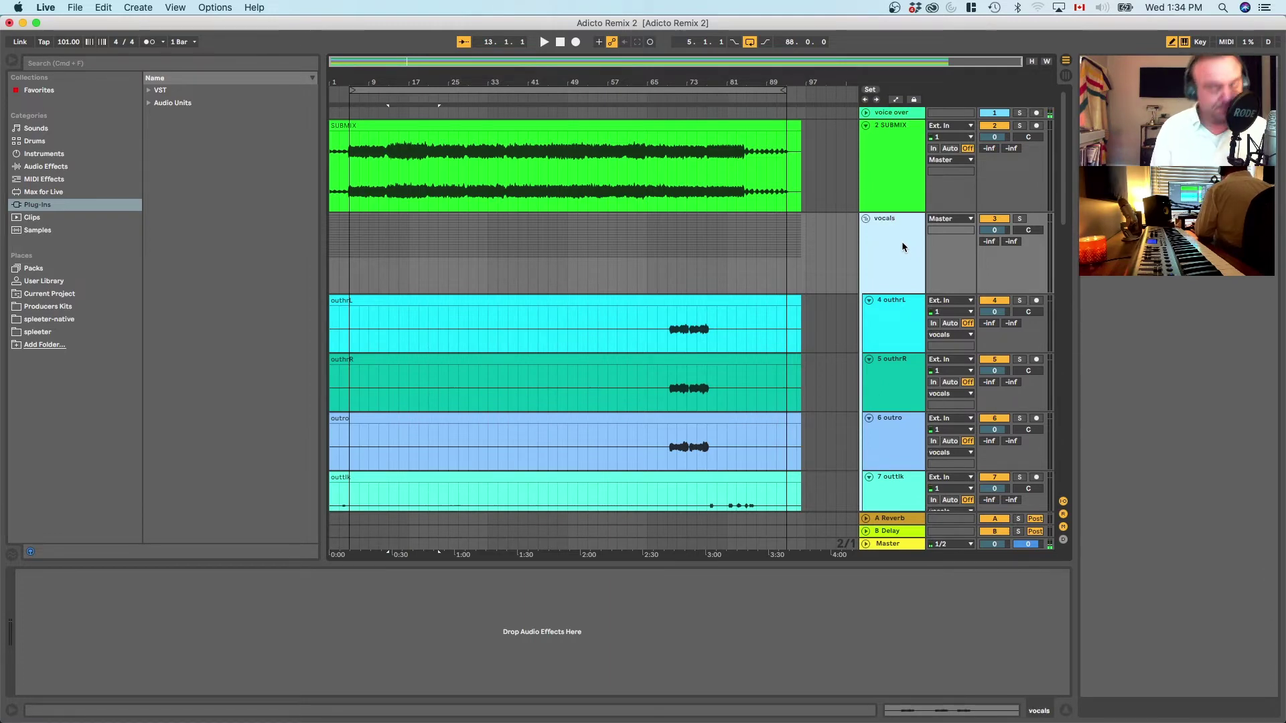
Step: Try folding and reopening the vocals group, and collapse the SUBMIX track
left_click(864, 219)
left_click(667, 308)
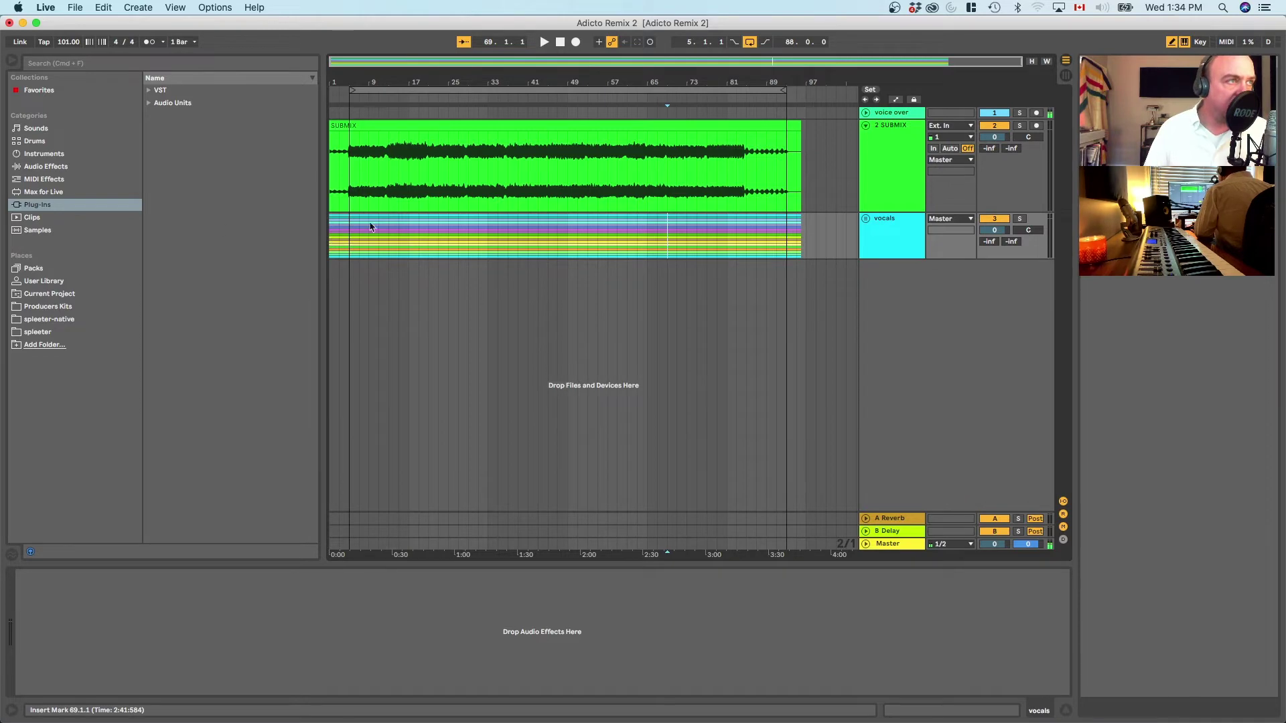
left_click(865, 219)
left_click(866, 126)
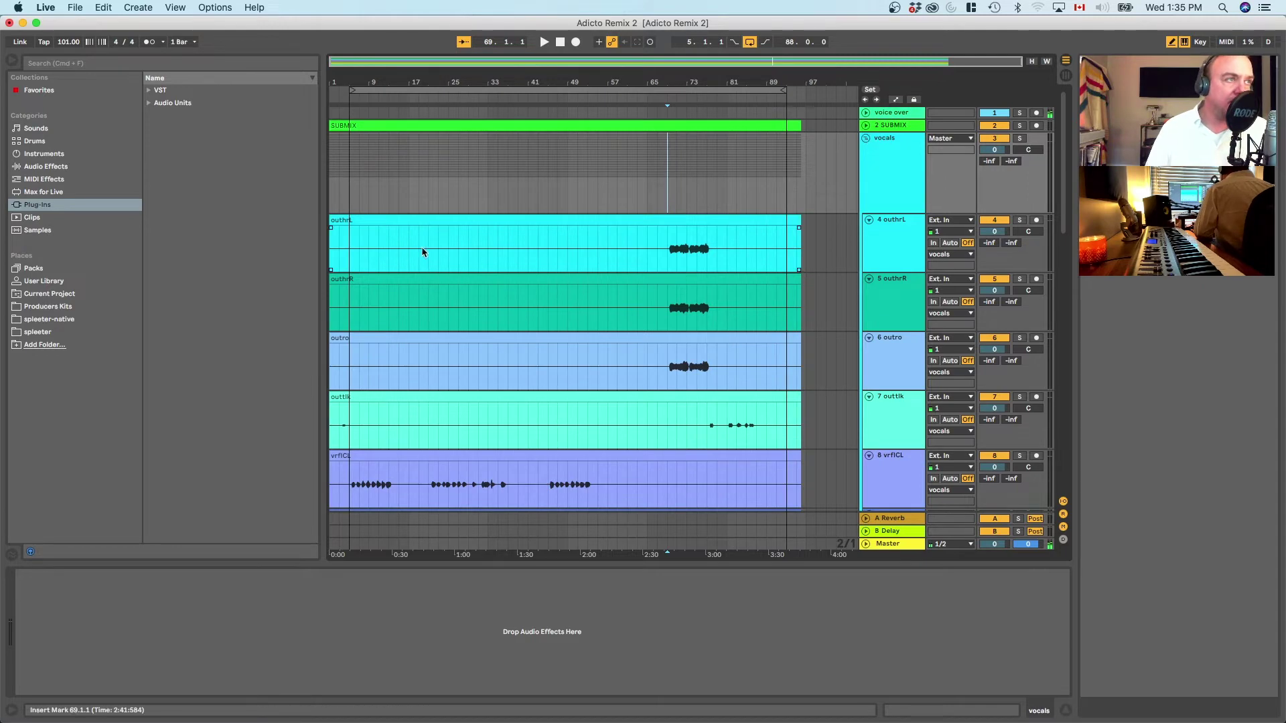
Step: Enable warping on the outhrL clip and add a warp marker at the end of its sample
left_click(411, 221)
double_click(411, 220)
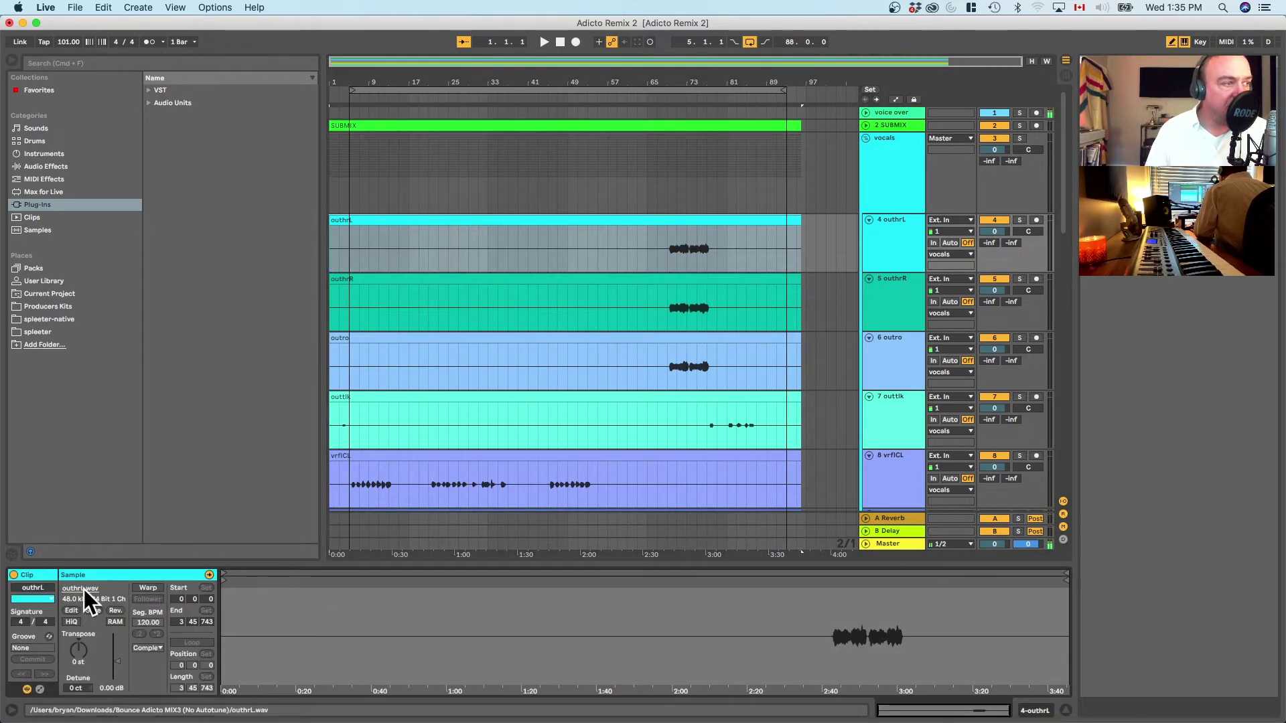
left_click(148, 588)
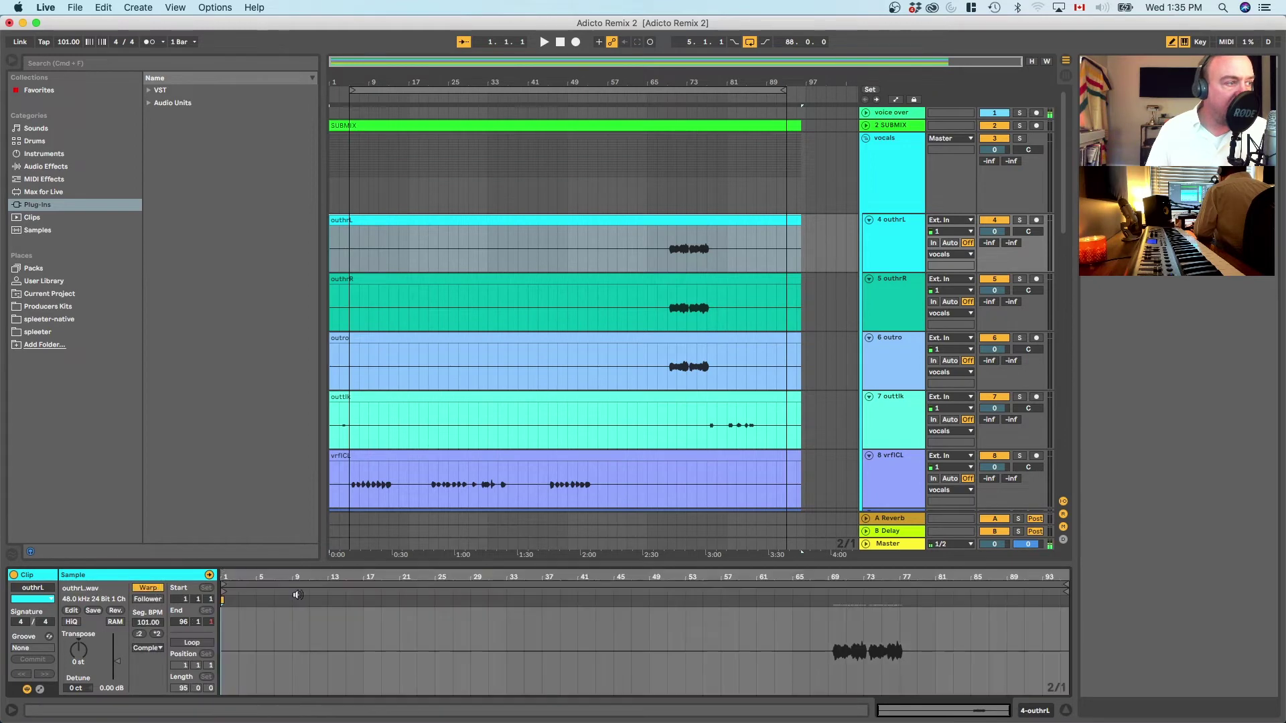
left_click(1058, 642)
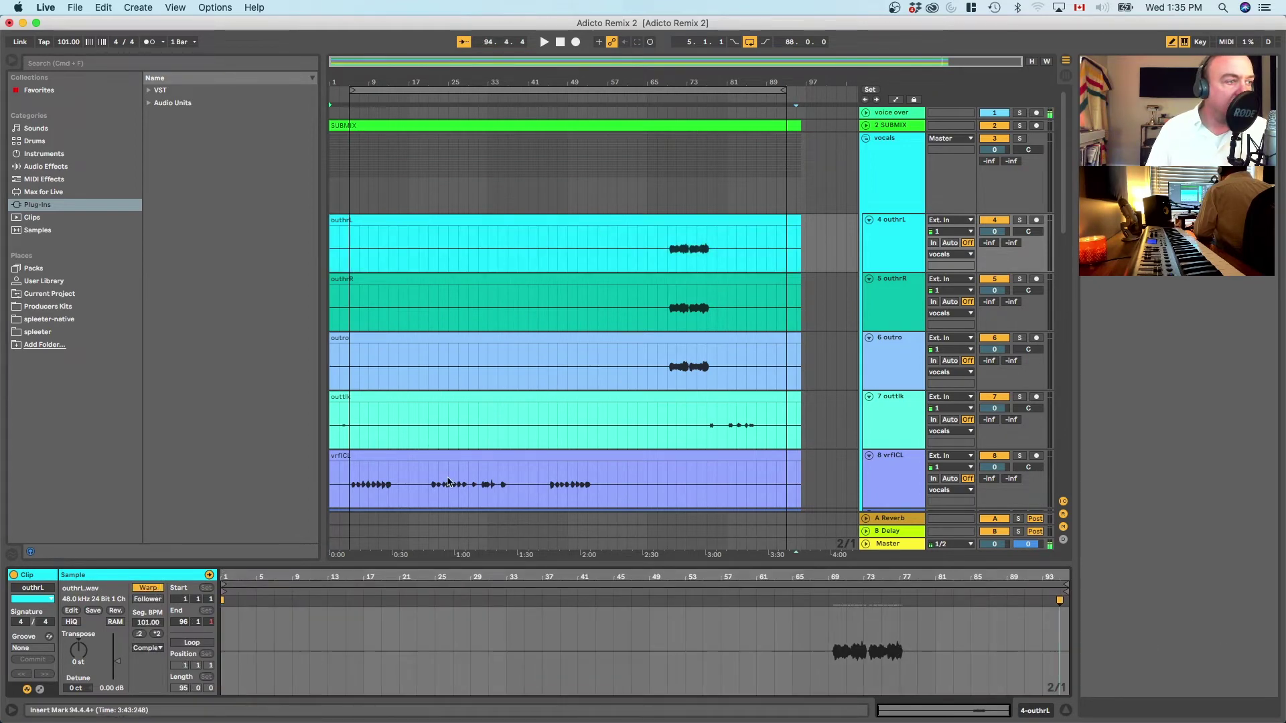
Step: Enable warping on the outhrR clip and pin the end of its sample with a warp marker
left_click(459, 279)
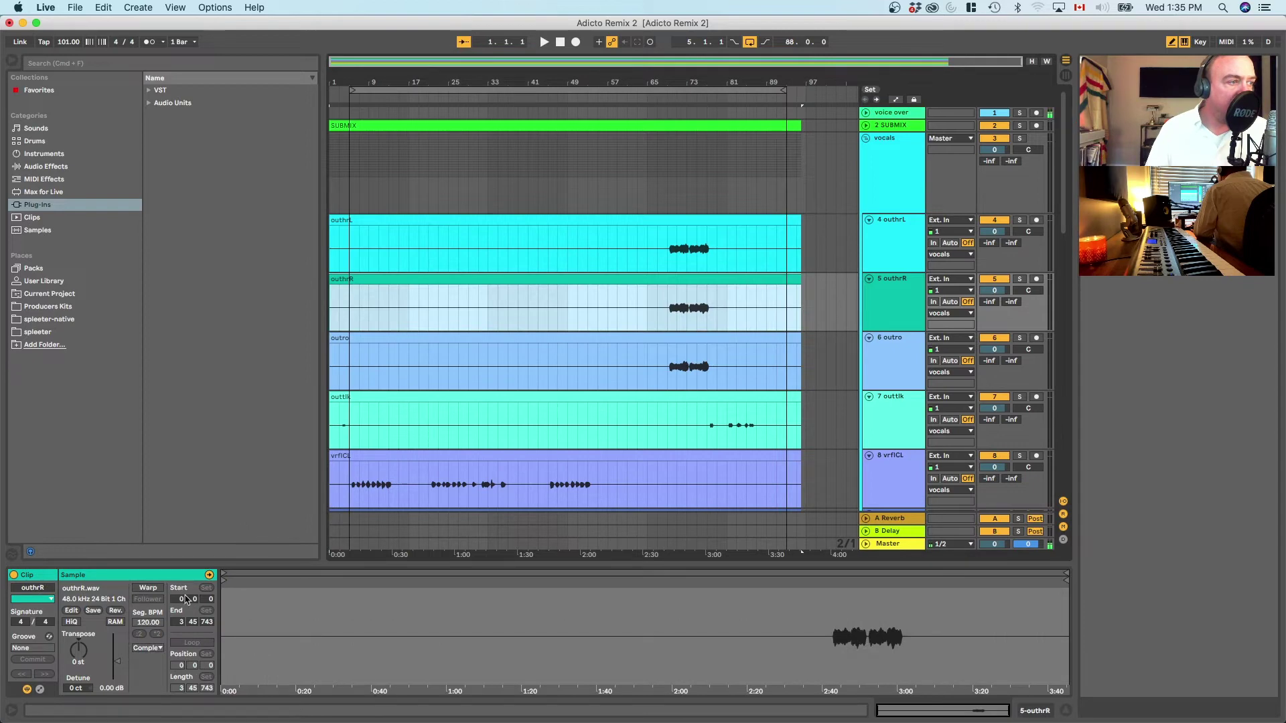
left_click(148, 588)
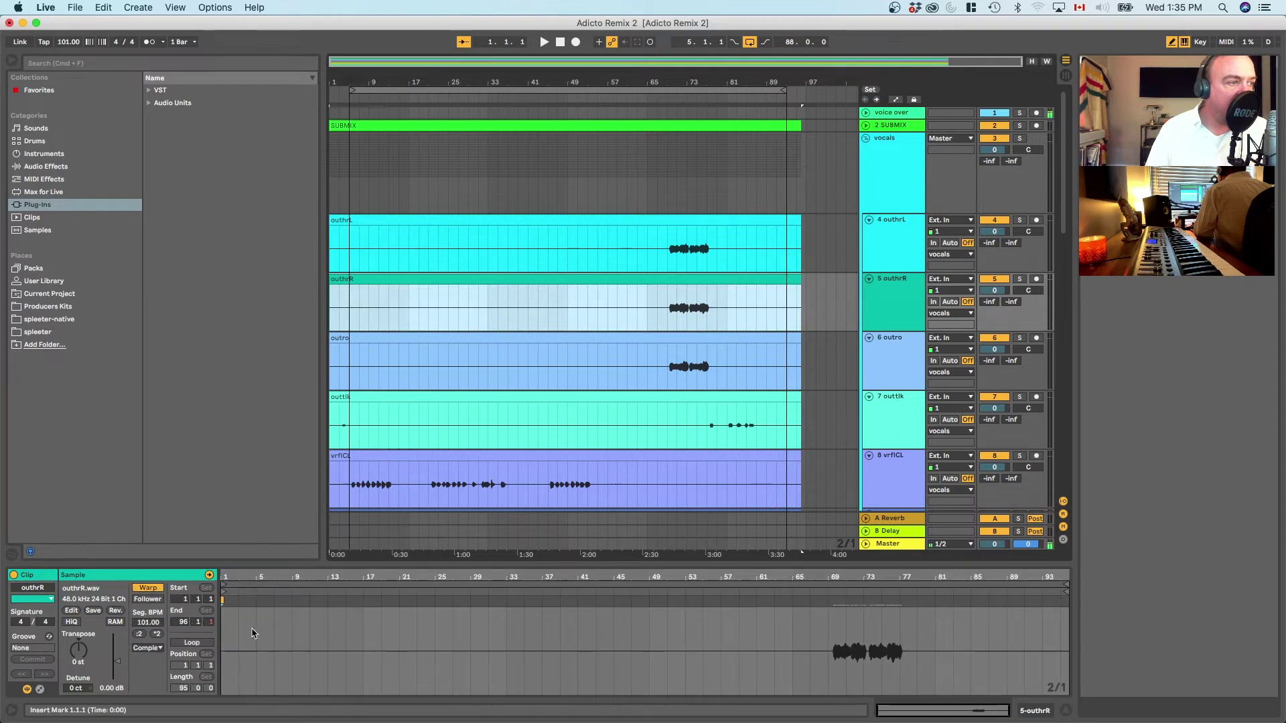
left_click(1061, 644)
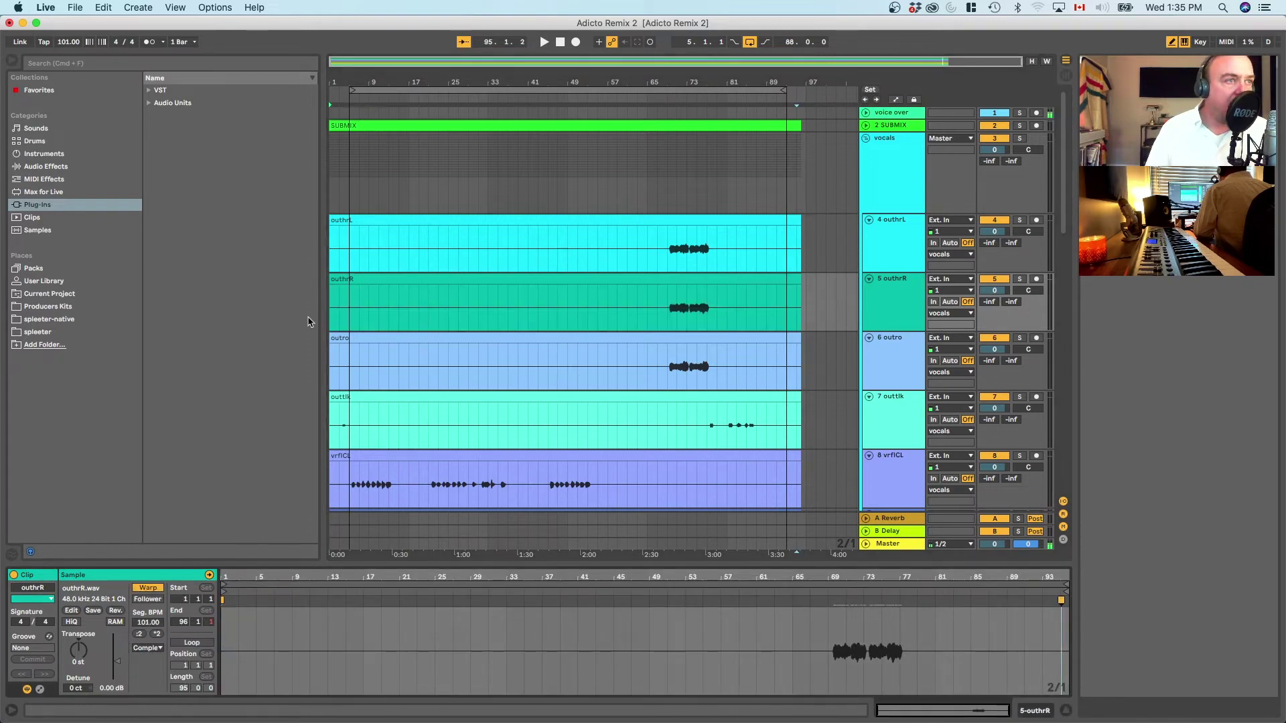
Step: Warp the outro clip and place a warp marker at the end of its sample
left_click(374, 338)
left_click(148, 588)
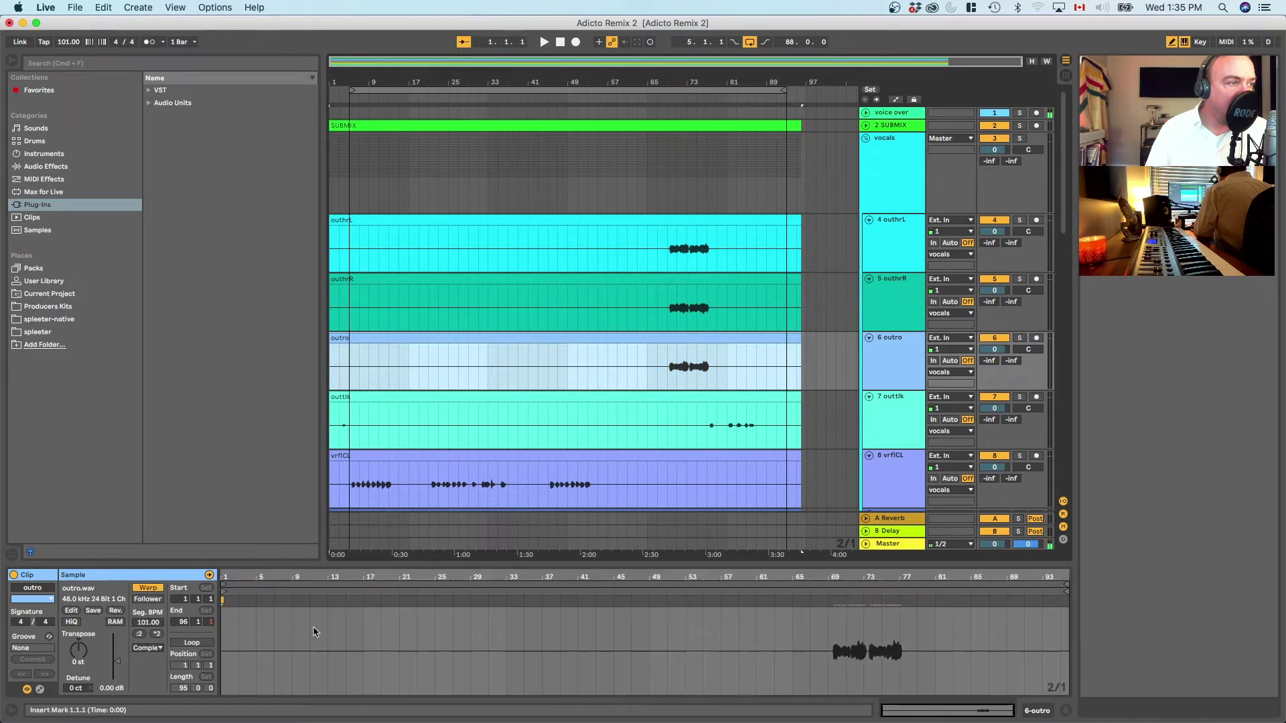
left_click(1060, 632)
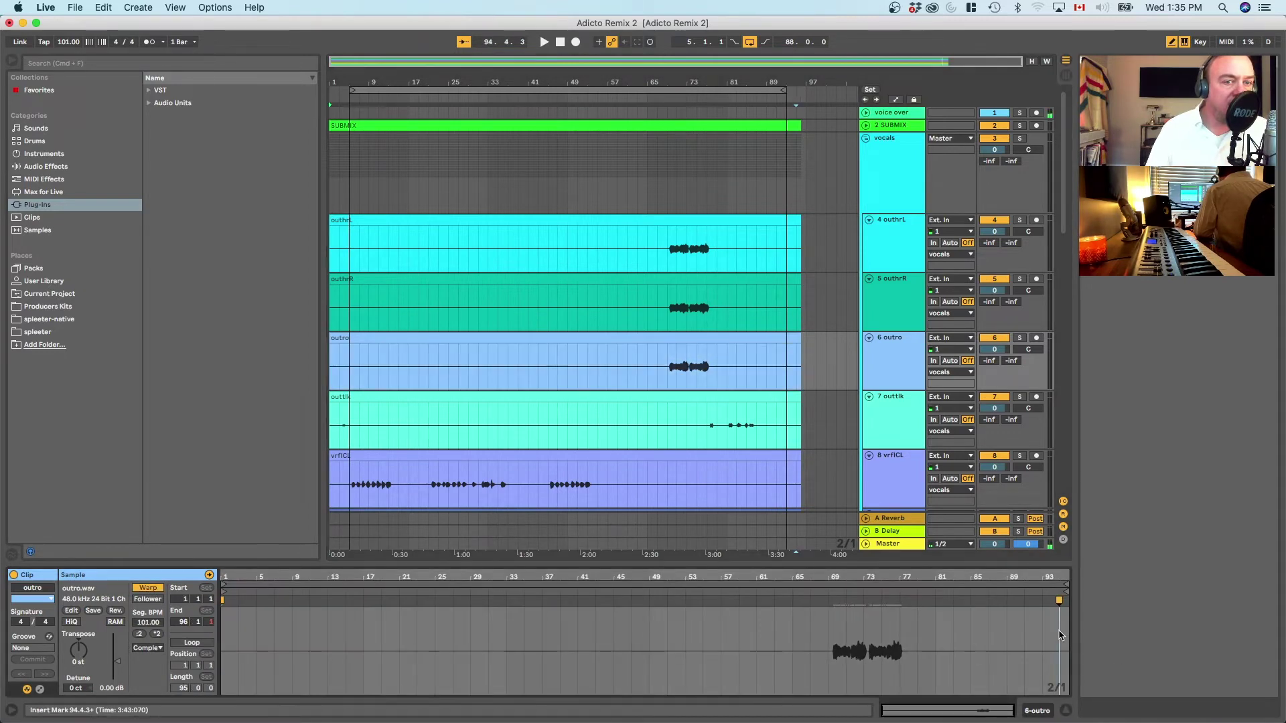
Step: Enable warping on the outtlk clip and set the insert position at the end of its sample
left_click(556, 398)
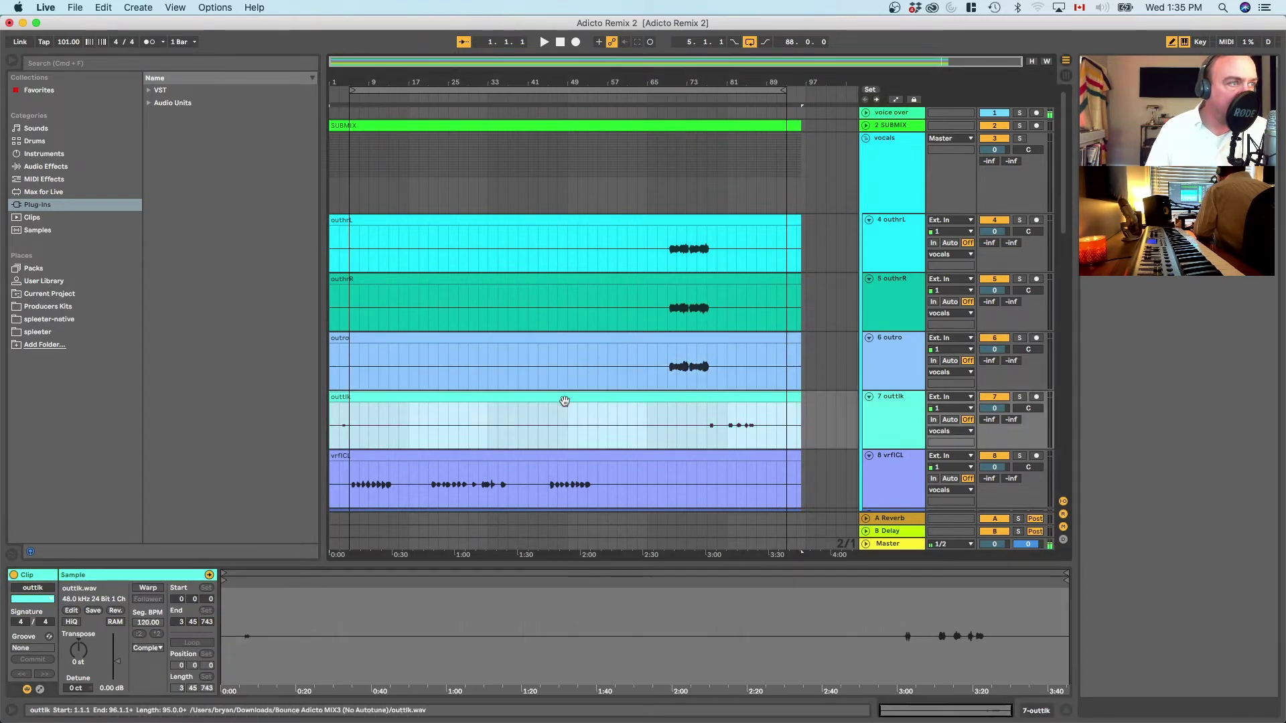
left_click(140, 589)
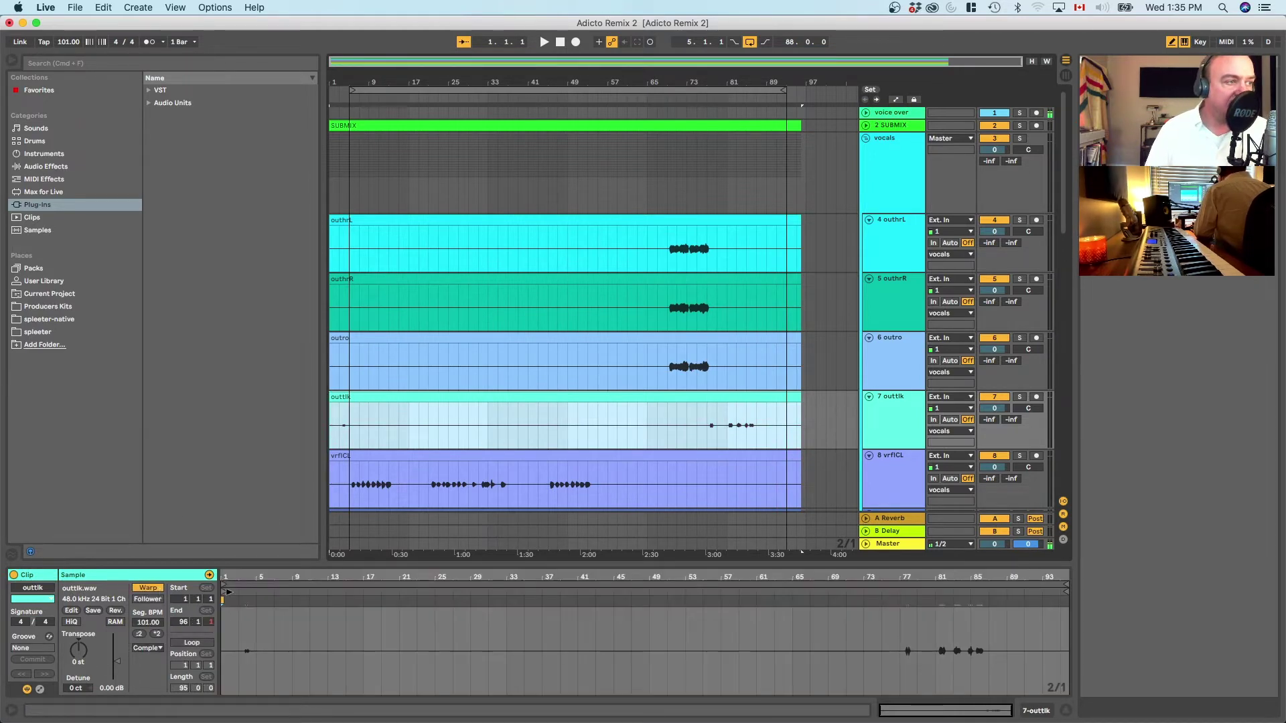
left_click(1057, 641)
Step: Enable warping on the vrflR clip and add a warp marker at the end of its sample
scroll(407, 451, "down", 3)
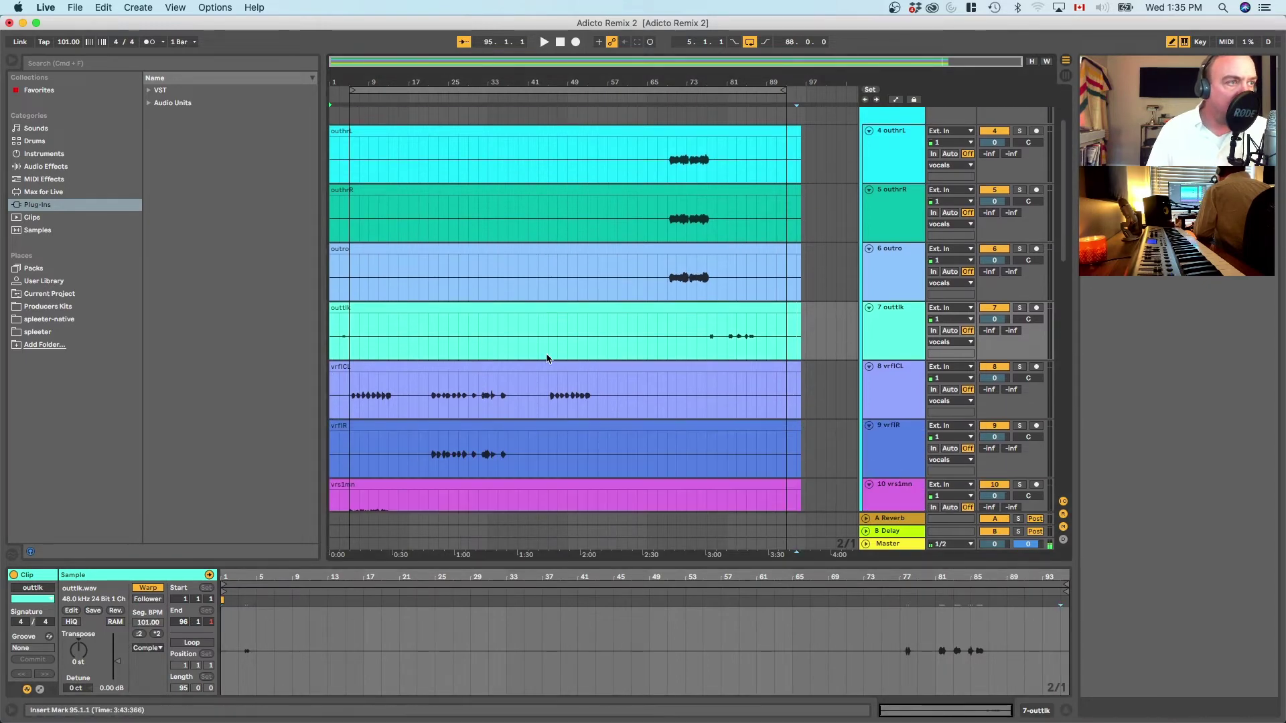
key("Down")
key("Down")
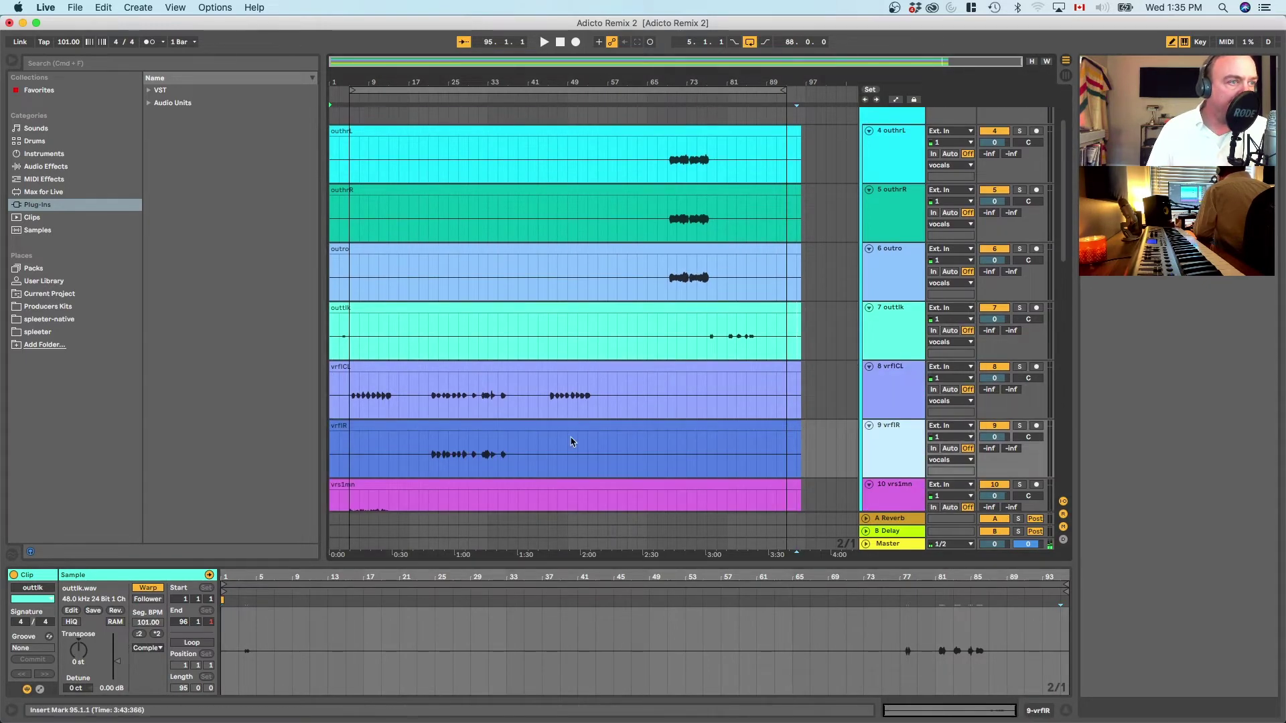
left_click(583, 436)
left_click(147, 588)
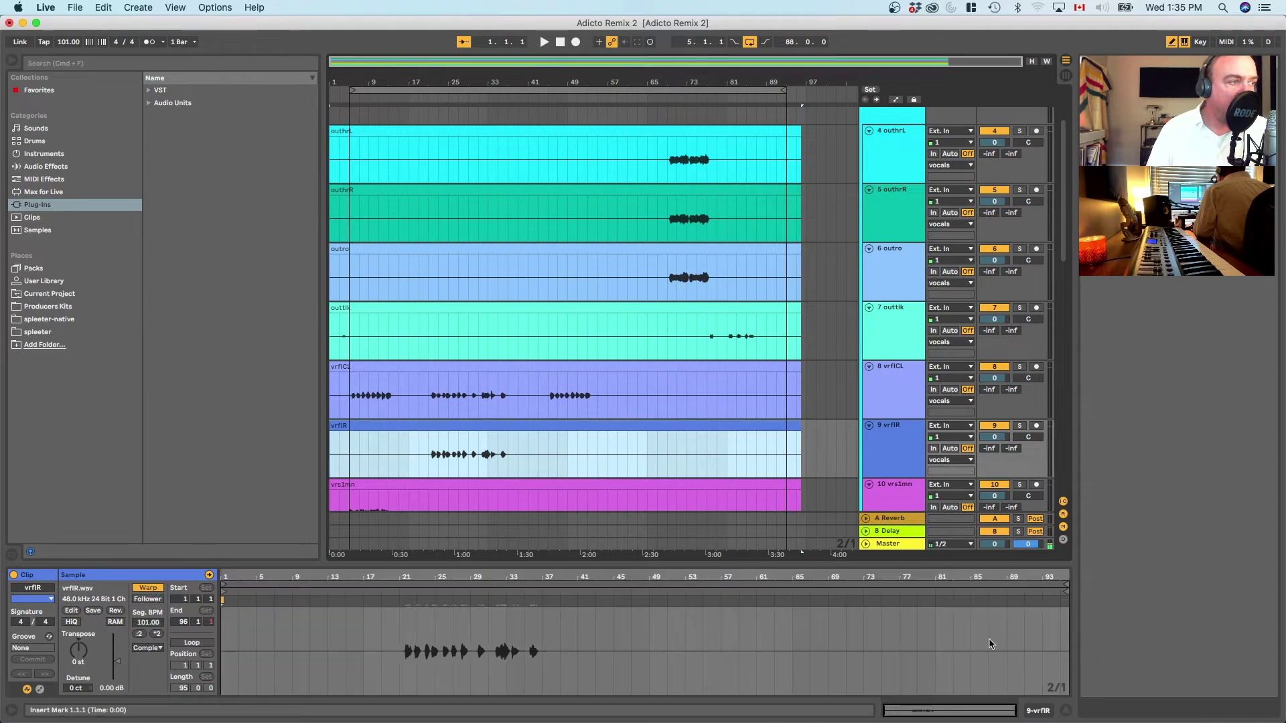
Step: Warp the vrs1mn clip and pin the end of its sample with a warp marker
scroll(741, 421, "down", 2)
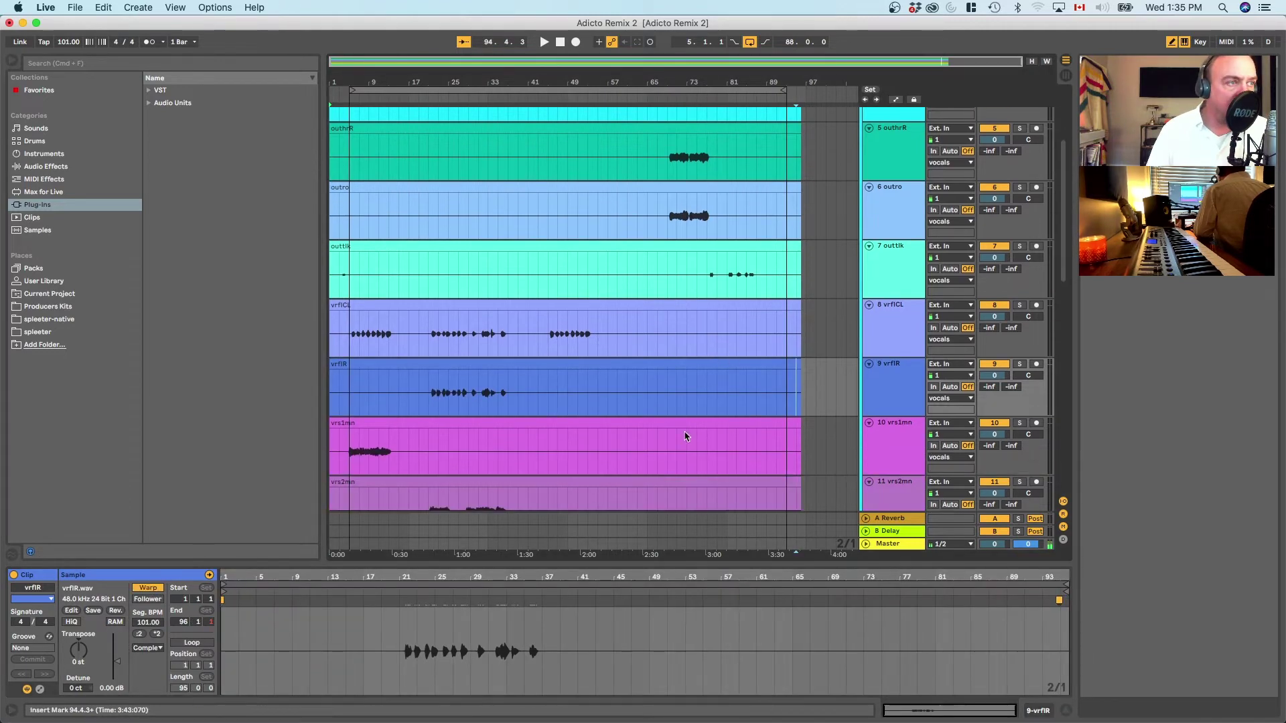
left_click(543, 430)
left_click(149, 588)
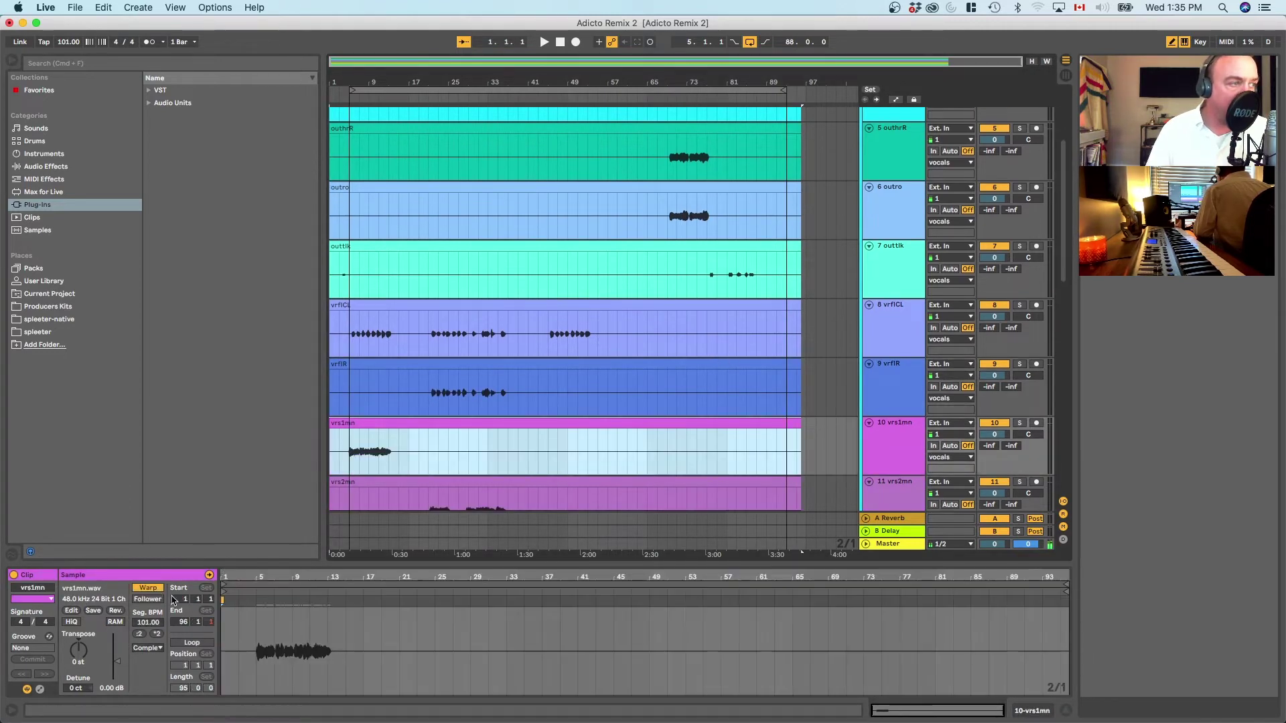
left_click(1063, 628)
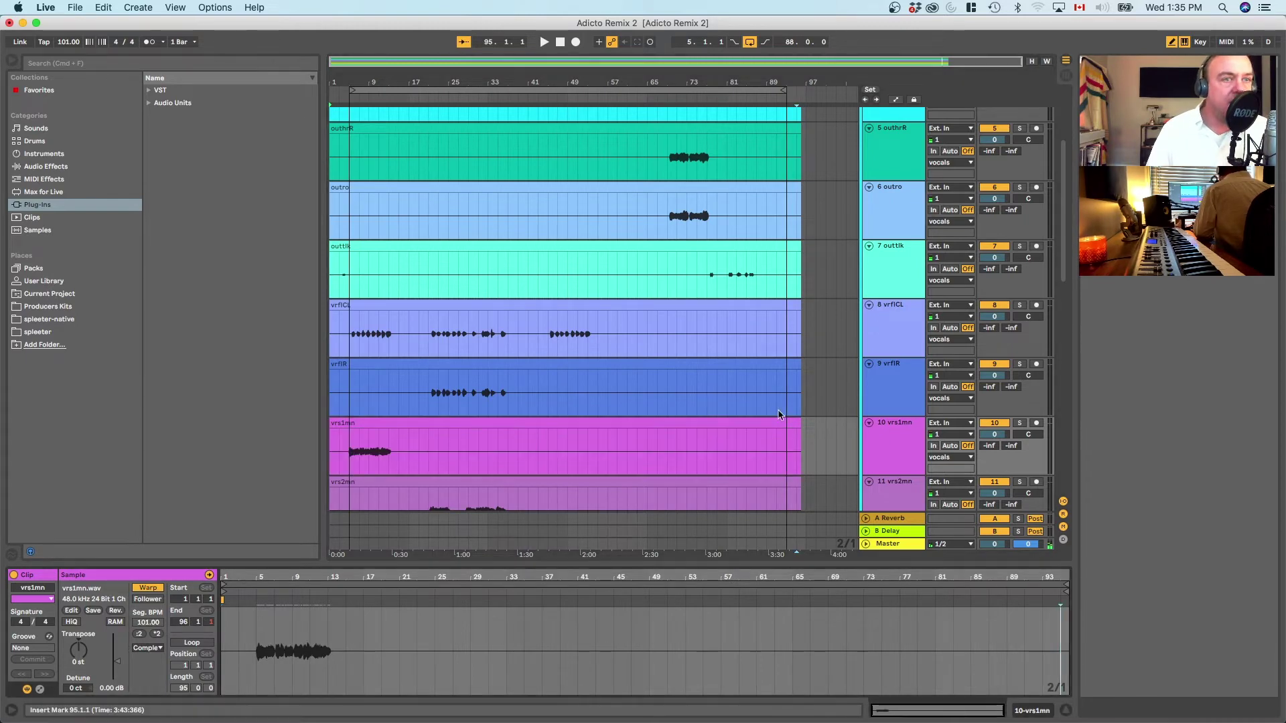
scroll(837, 435, "down", 1)
left_click(847, 480)
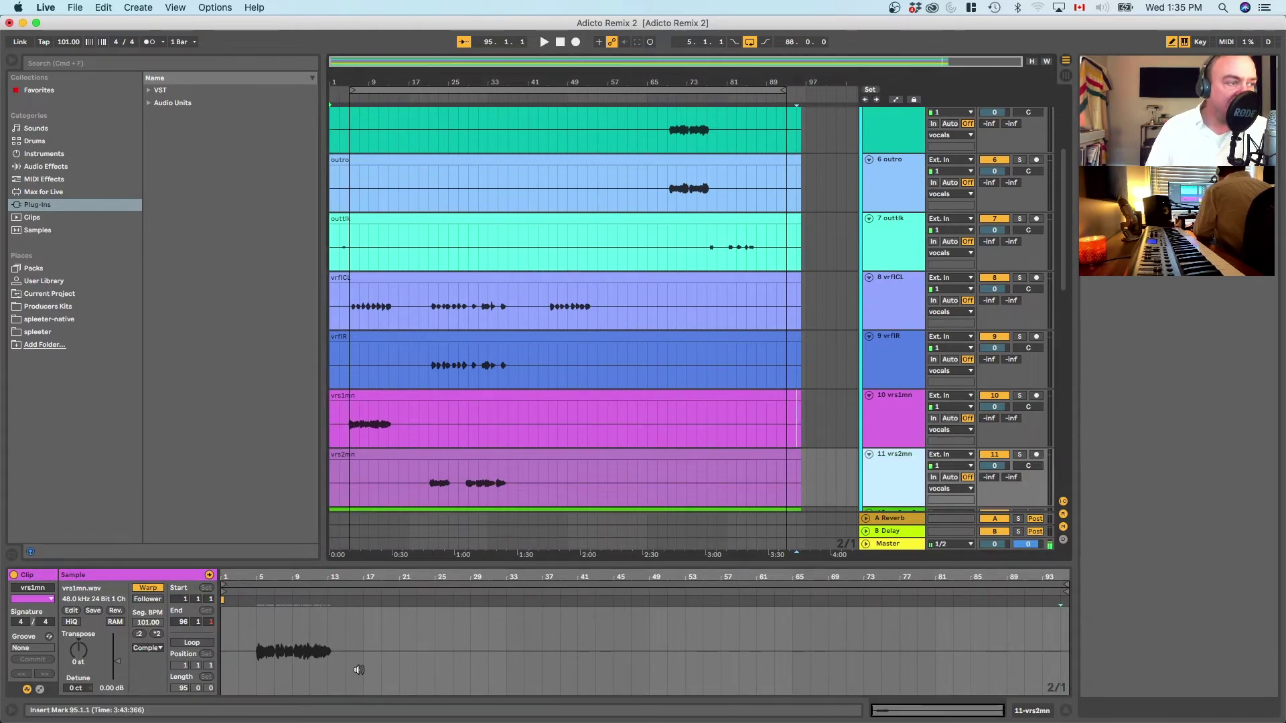
key("super+d")
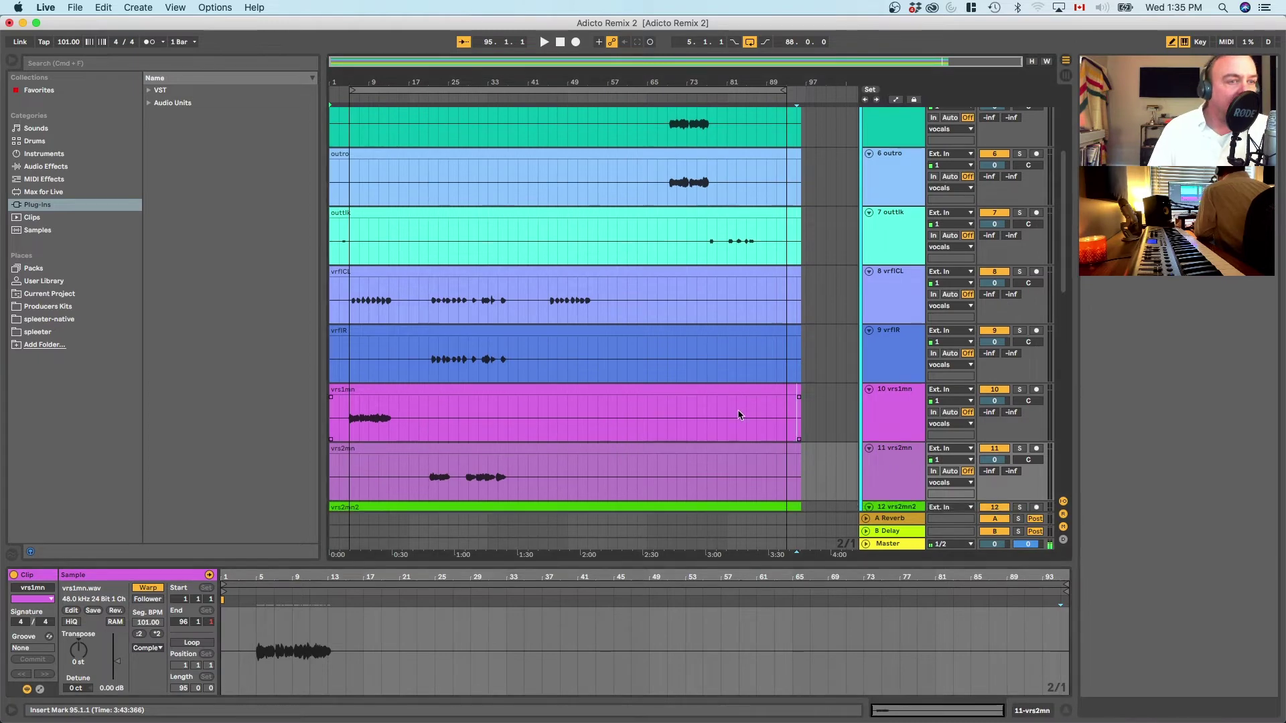
scroll(877, 462, "down", 1)
left_click(876, 445)
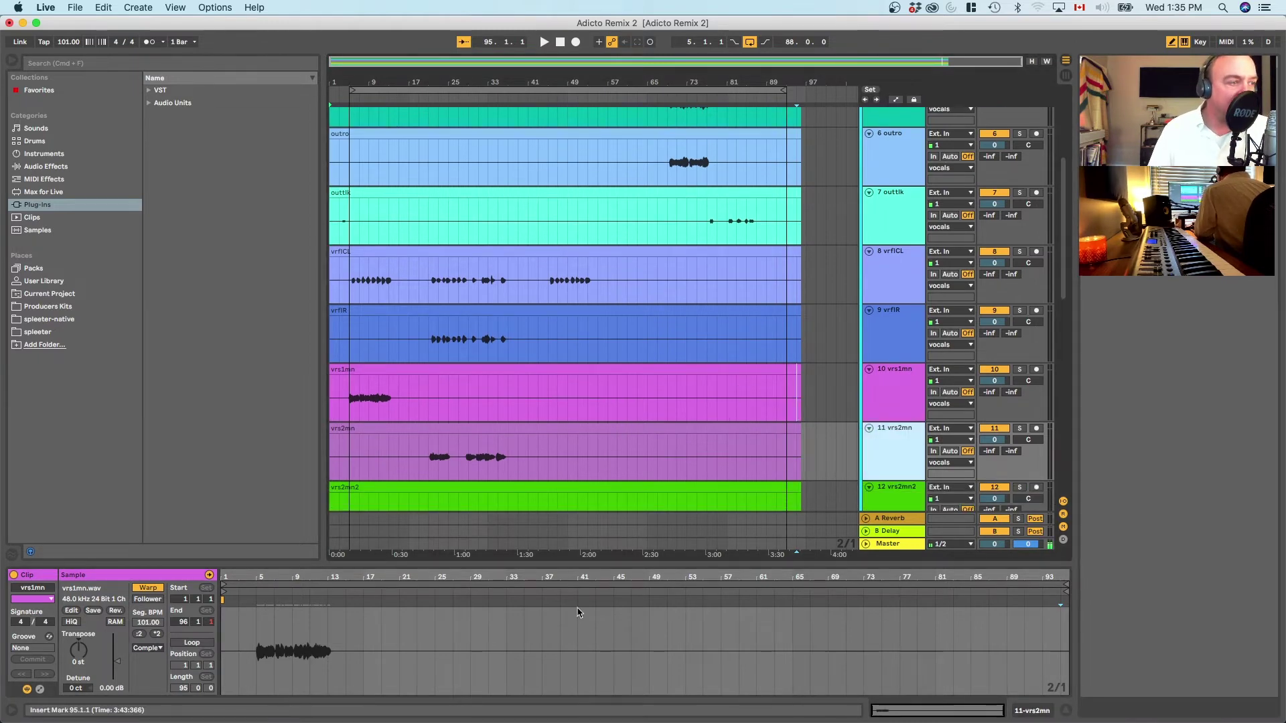
left_click(1060, 628)
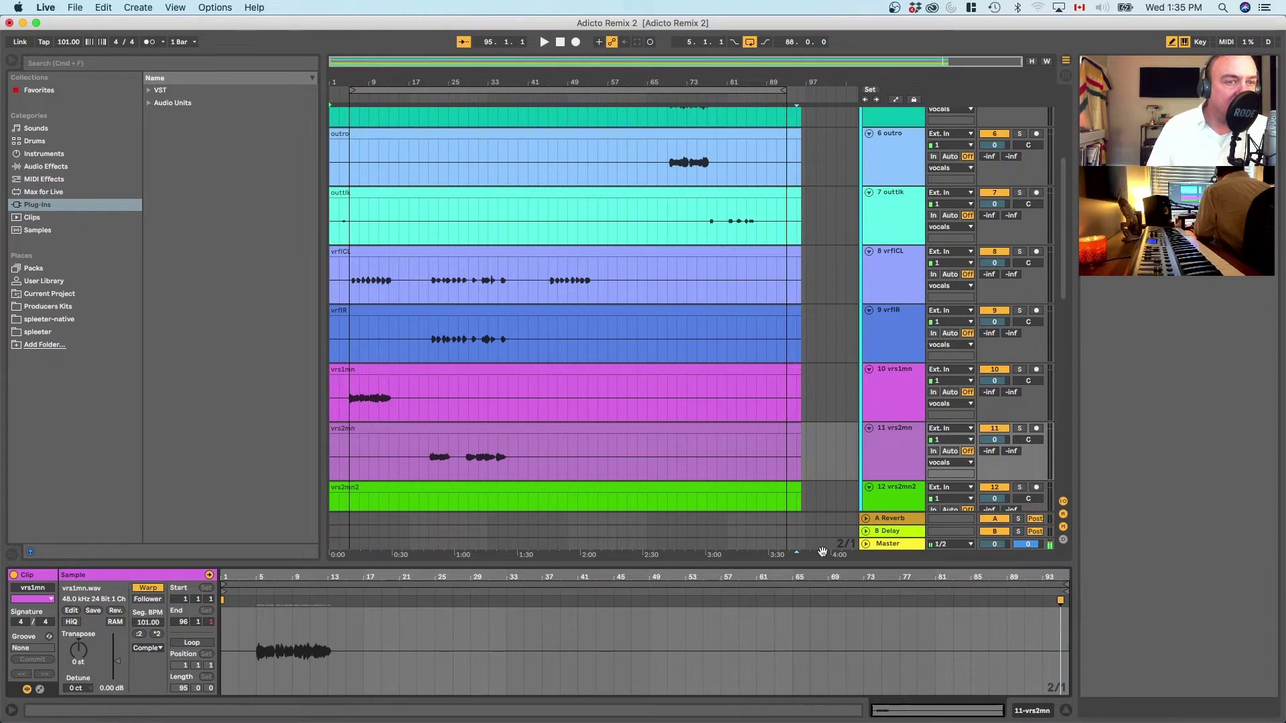
scroll(869, 422, "down", 2)
left_click(894, 392)
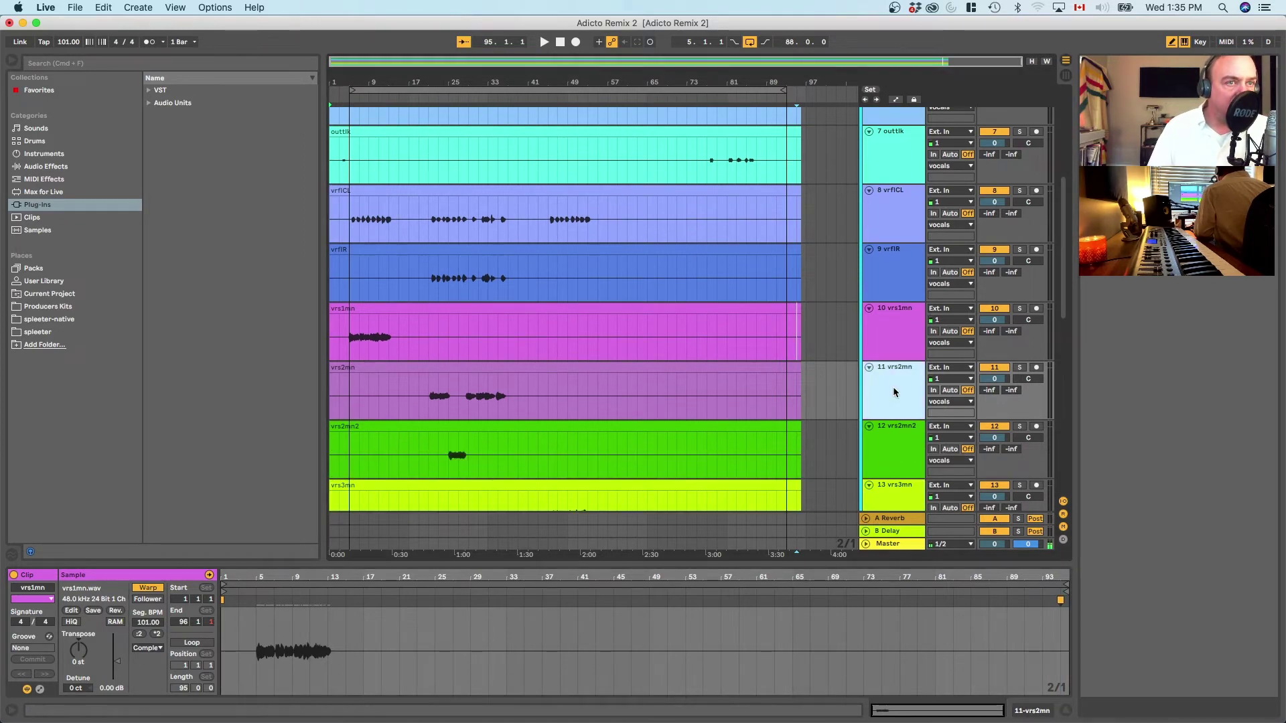
left_click(888, 437)
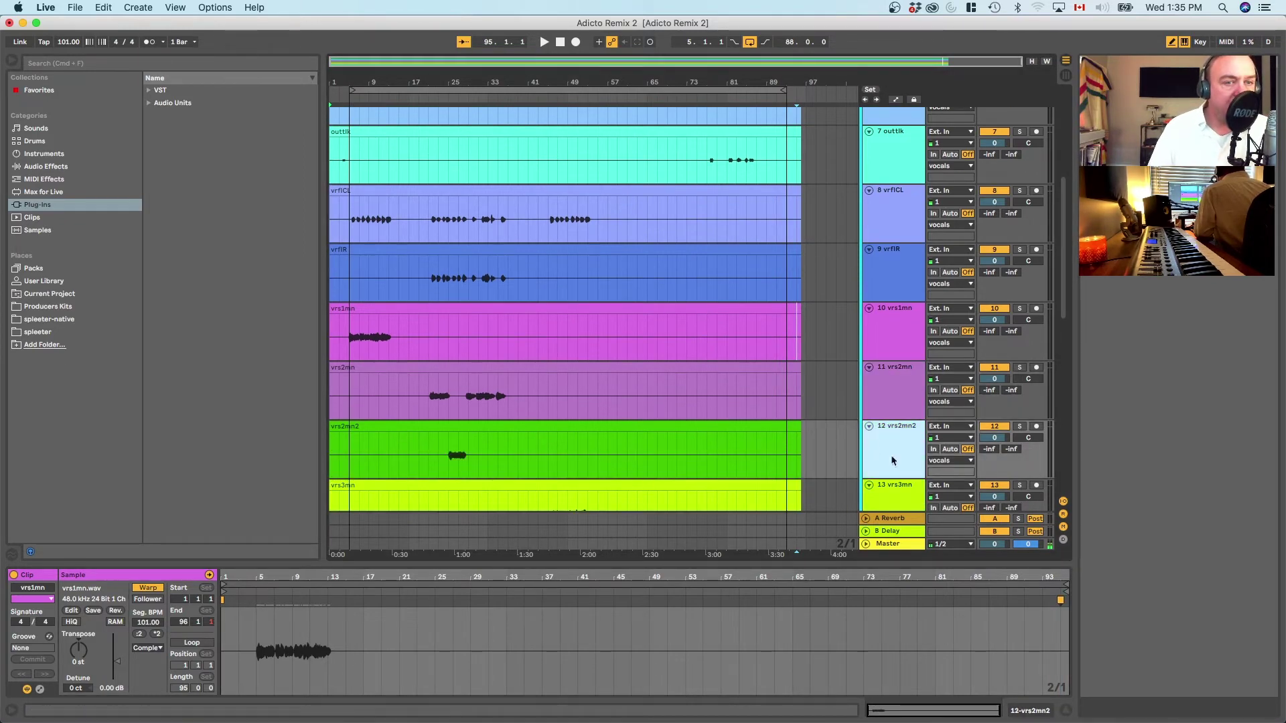
left_click(892, 495)
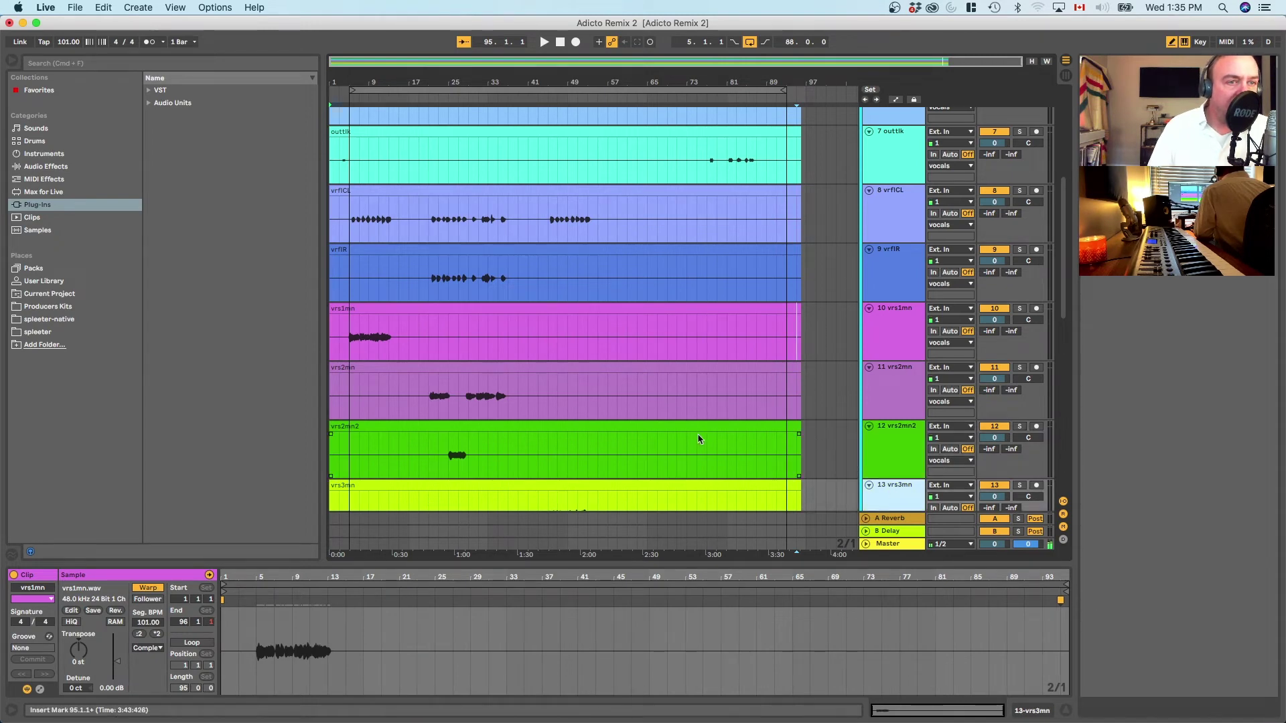
Step: Turn on warping for the vrs2mn2 clip and place a warp marker at the end of its sample
scroll(698, 439, "down", 2)
left_click(510, 368)
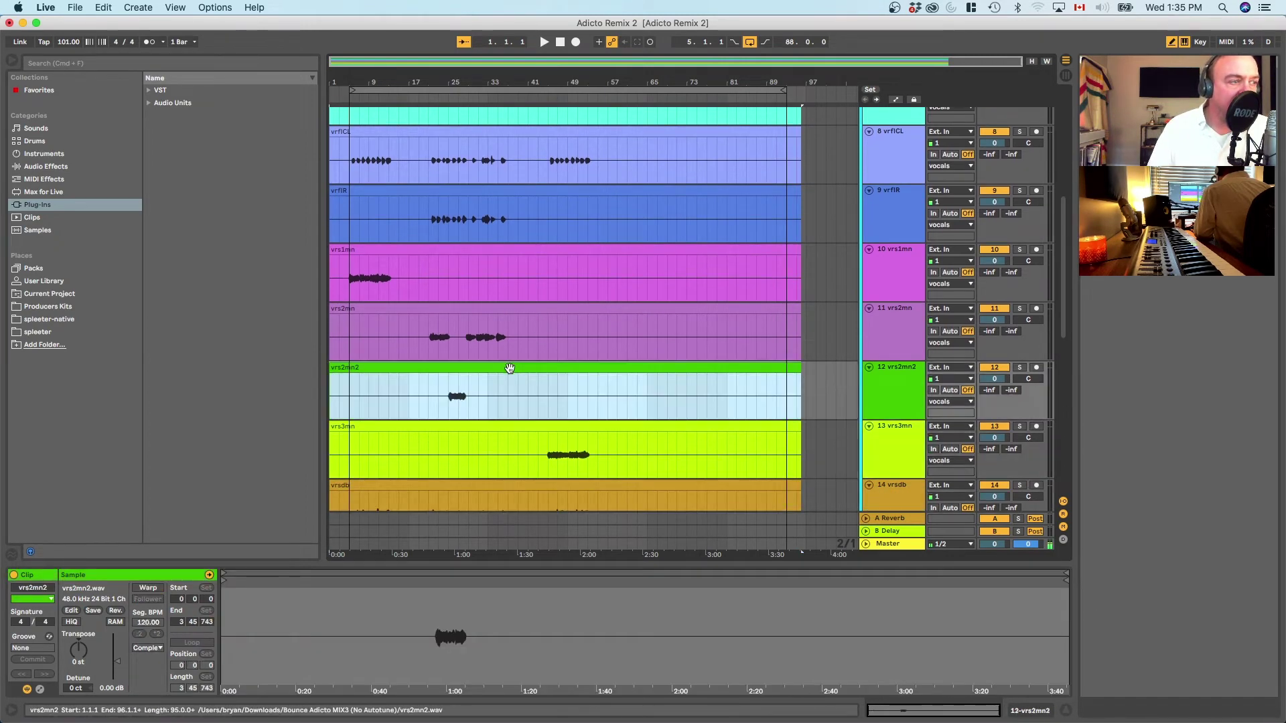
left_click(158, 591)
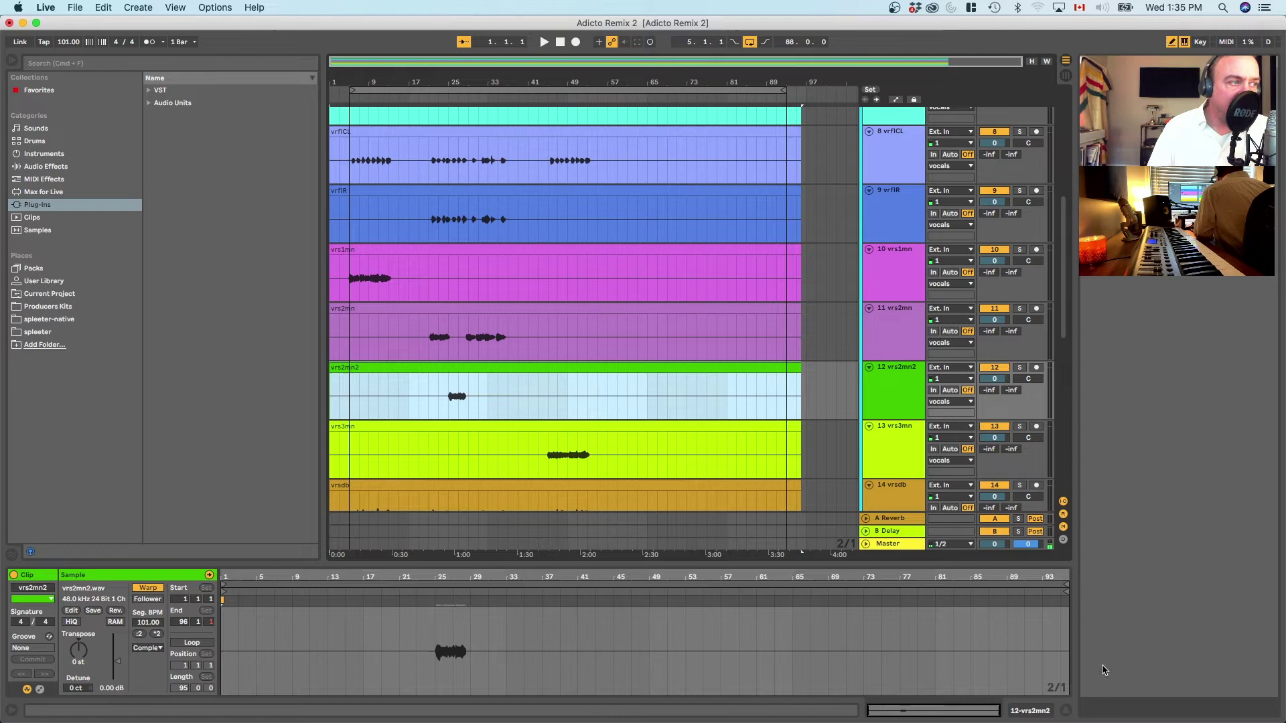
left_click(1058, 637)
left_click(1062, 621)
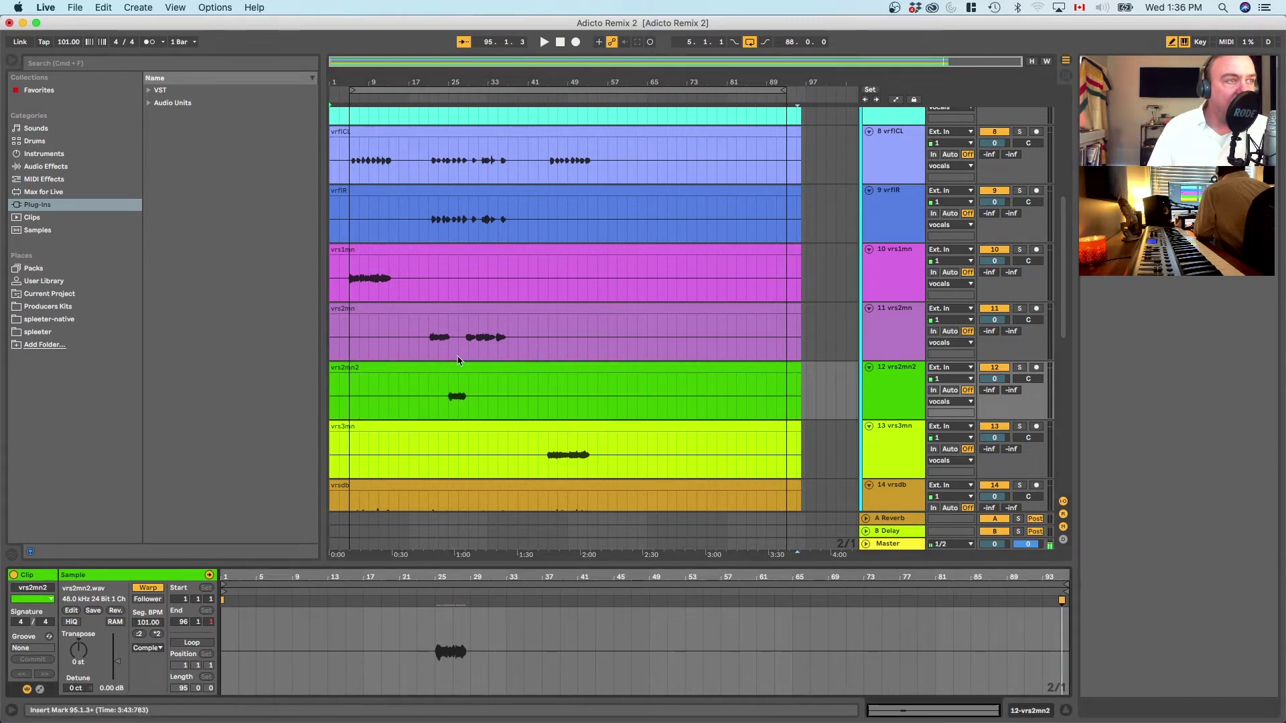
Step: Enable warping on the vrs3mn clip and add a warp marker at the end of its sample
left_click(499, 372)
left_click(506, 437)
left_click(139, 587)
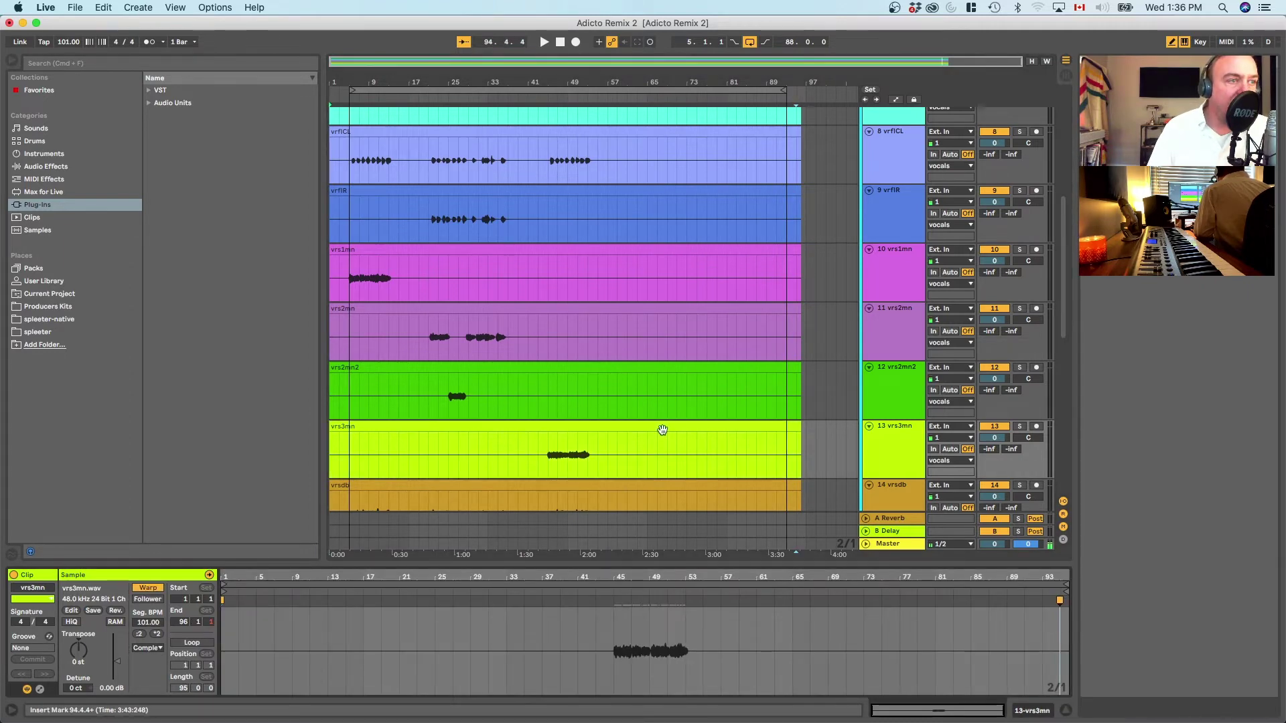
Step: Turn on warping for the vrsdb clip and set the insert position at the end of its sample
scroll(628, 408, "down", 2)
left_click(576, 432)
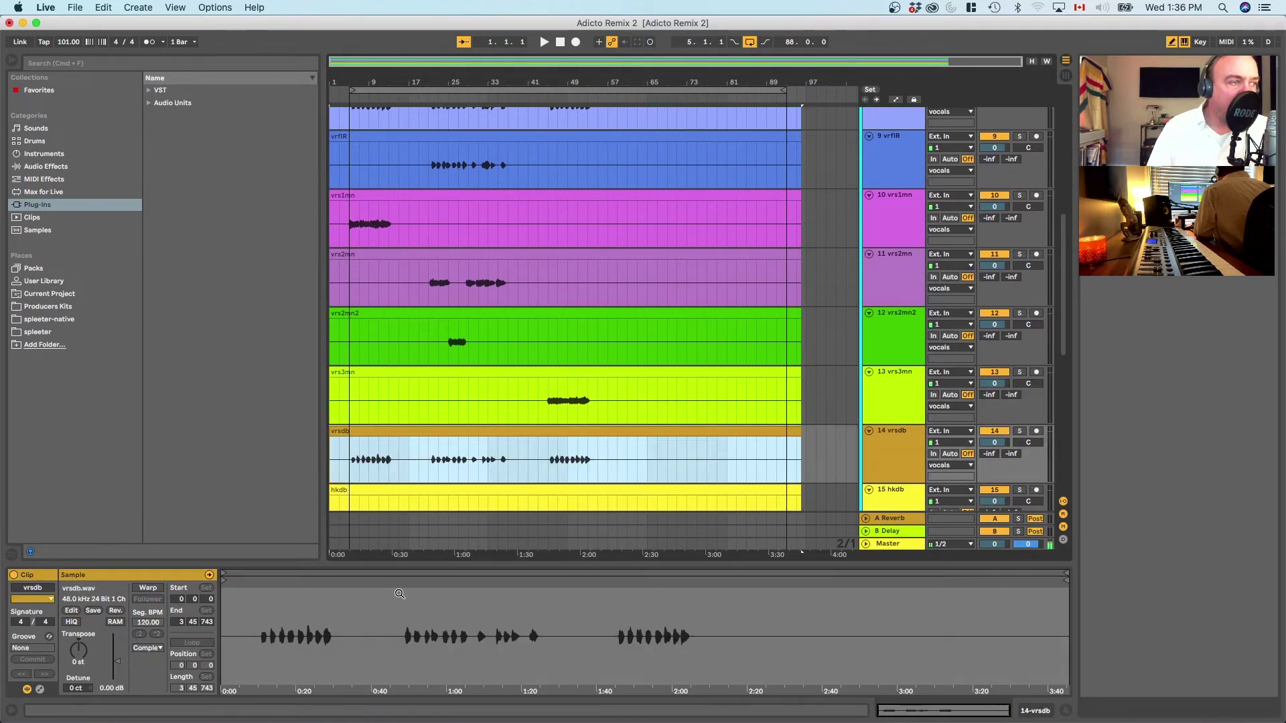
left_click(142, 590)
left_click(1059, 635)
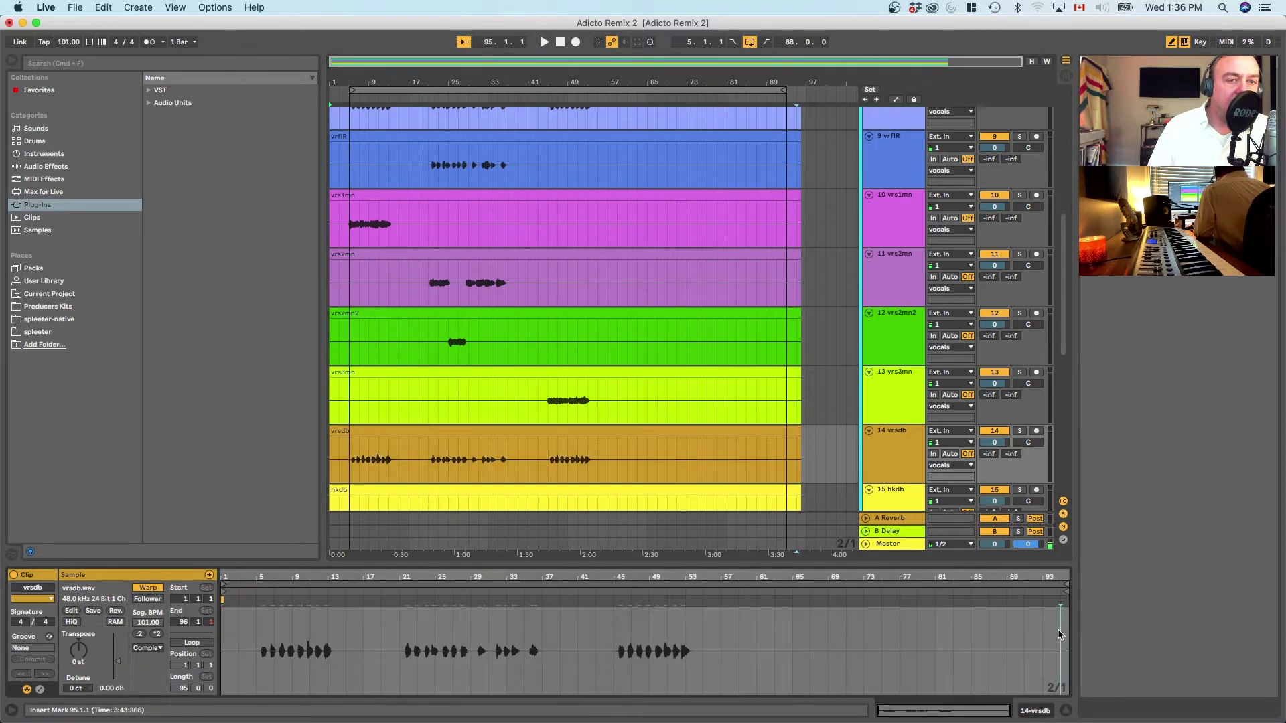
Step: Enable warping on the hkdb clip and pin the end of its sample with a warp marker
scroll(466, 402, "down", 1)
left_click(460, 462)
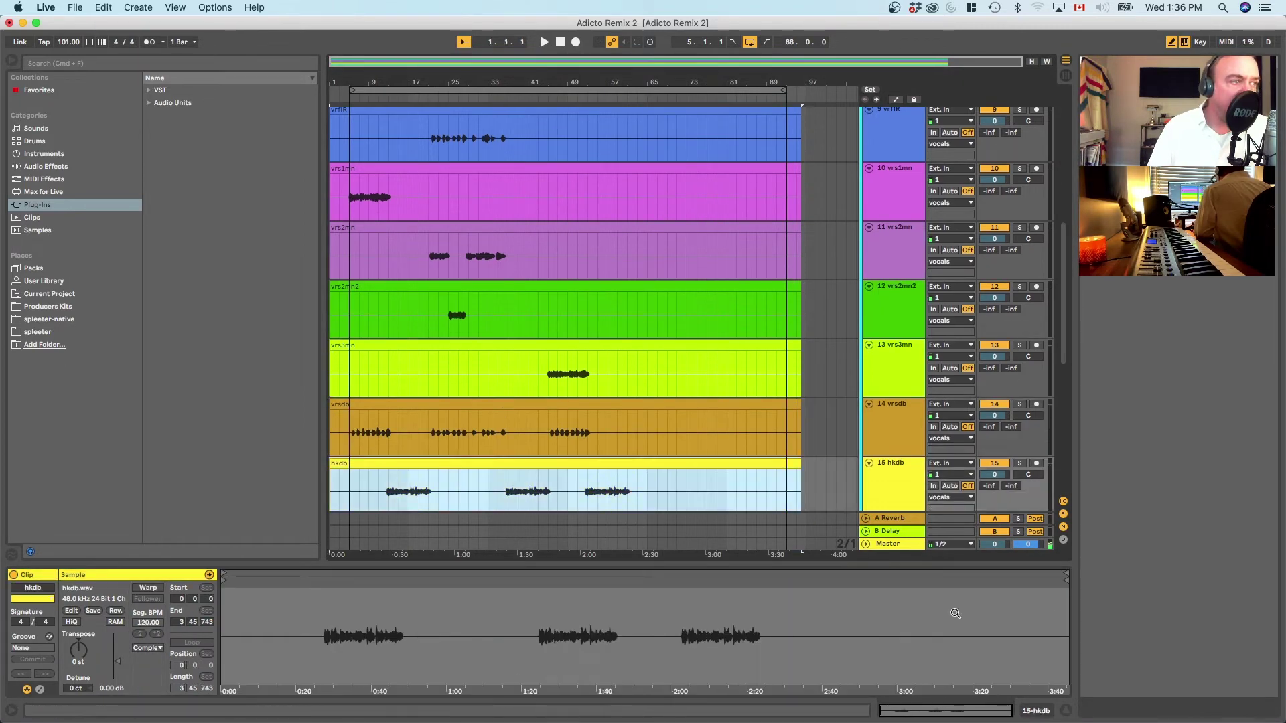
left_click(148, 588)
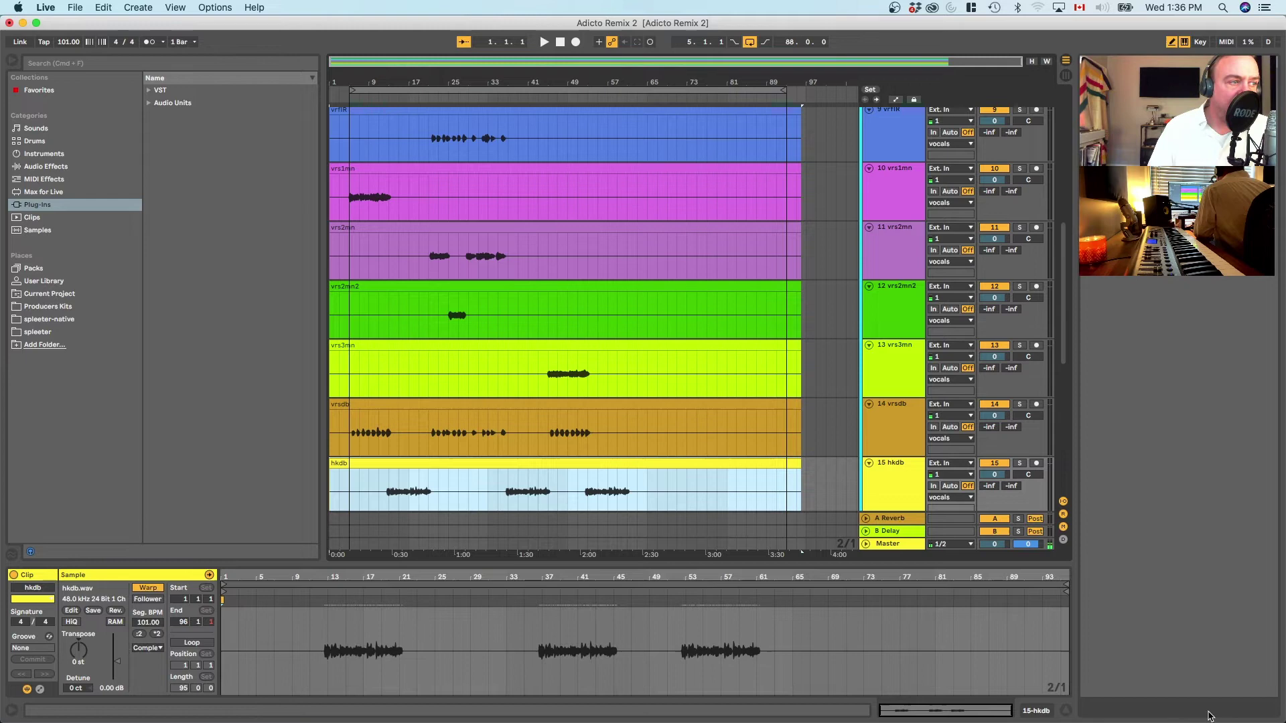
left_click(1070, 642)
Step: Warp the hkfls clip and add a warp marker at the end of its sample
scroll(410, 333, "down", 3)
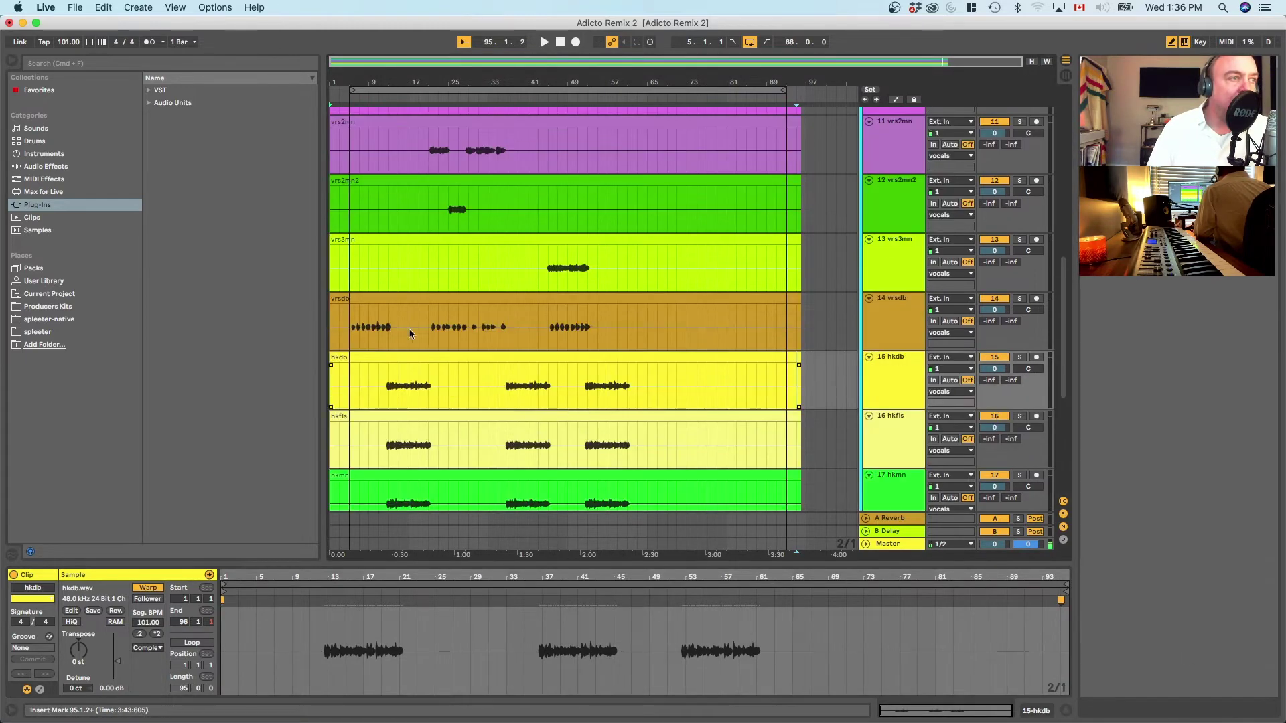
left_click(493, 355)
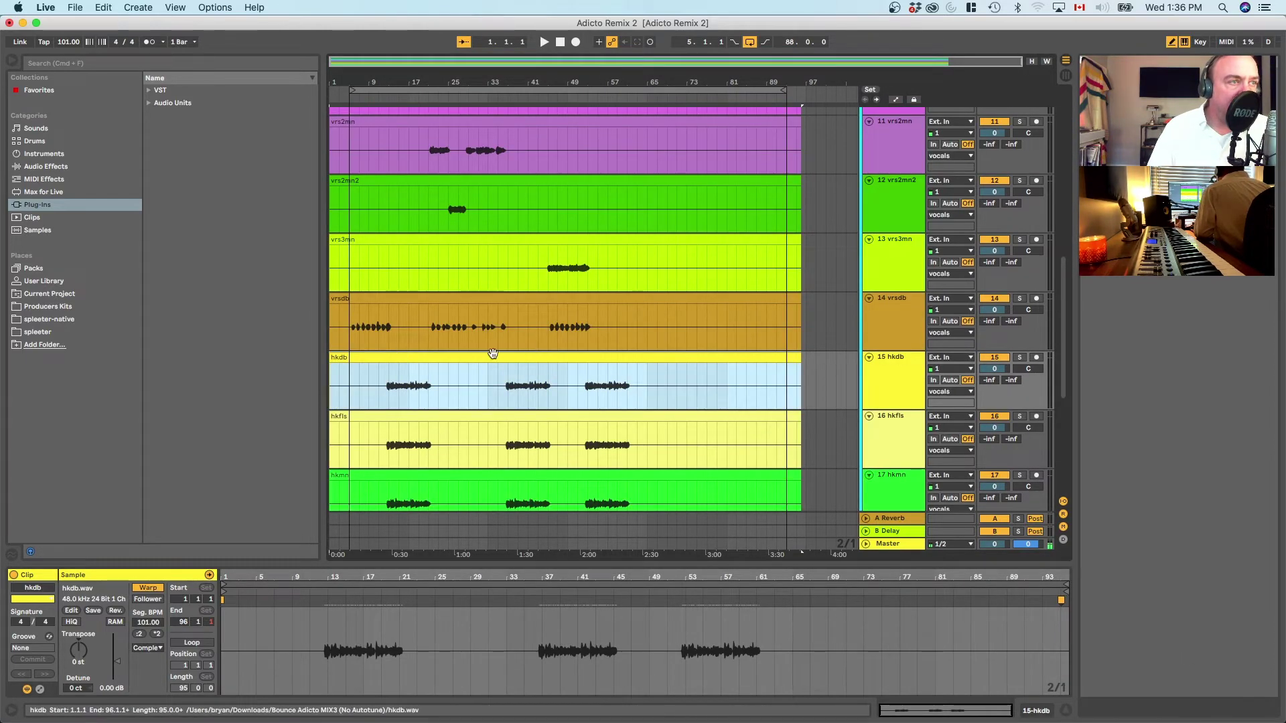
left_click(503, 417)
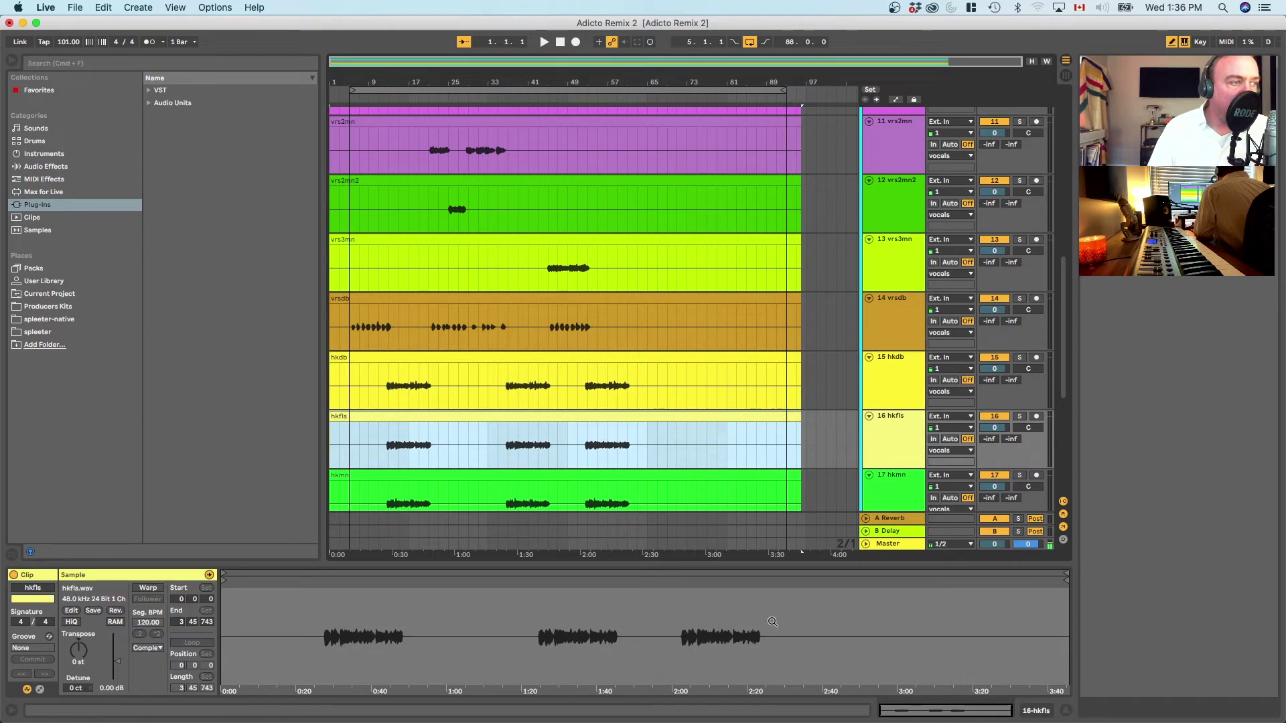
left_click(141, 592)
left_click(1059, 623)
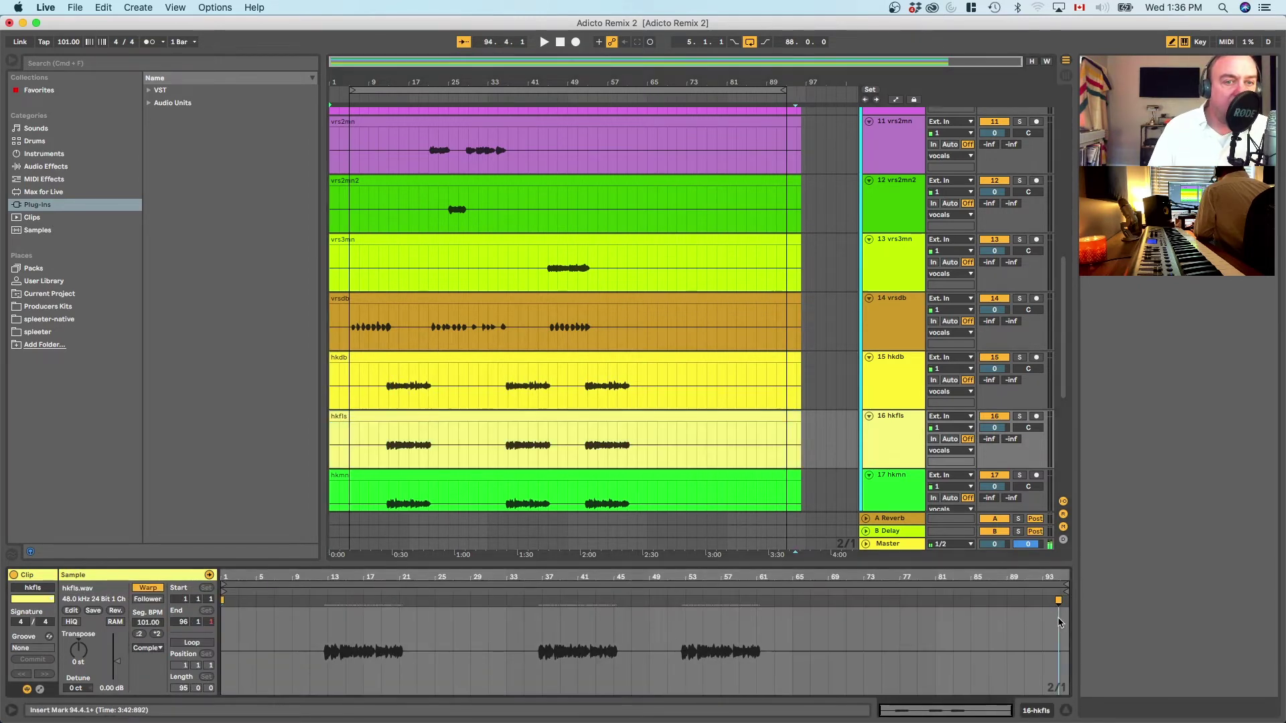
Step: Enable warping on the hkmn clip, place a warp marker at its sample's end, and keep the clip selected
left_click(459, 421)
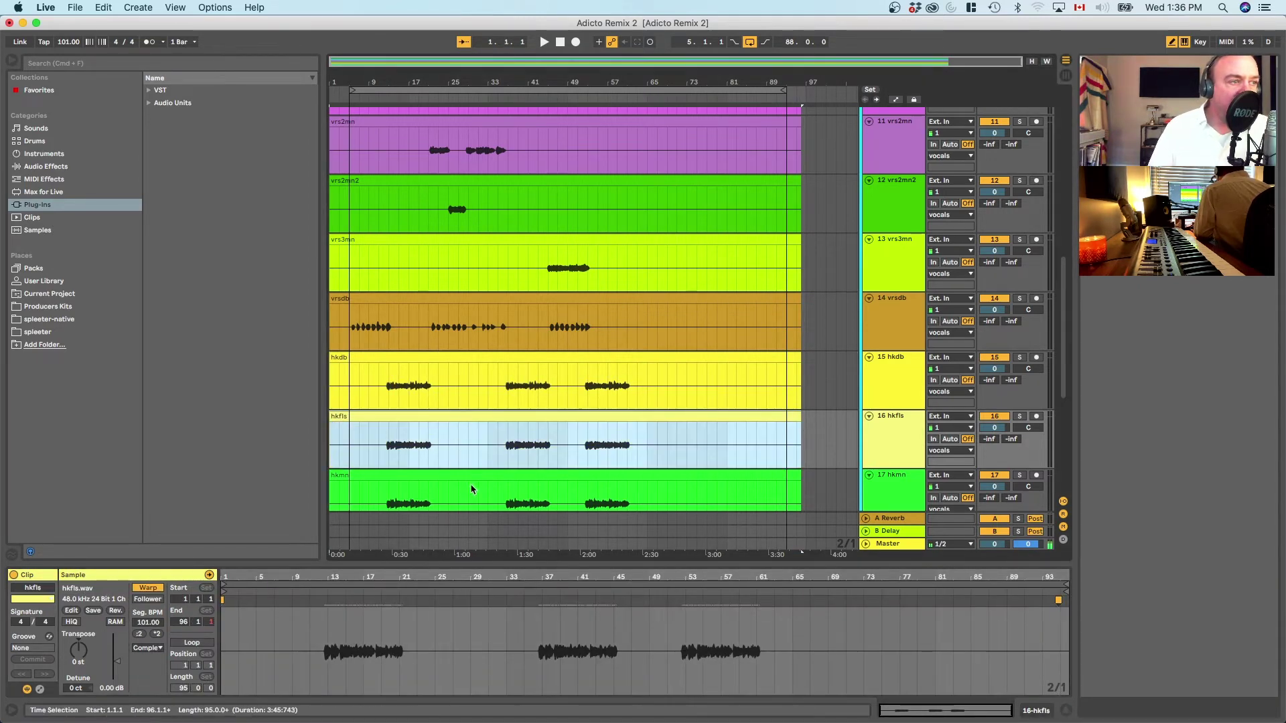
left_click(494, 476)
left_click(148, 592)
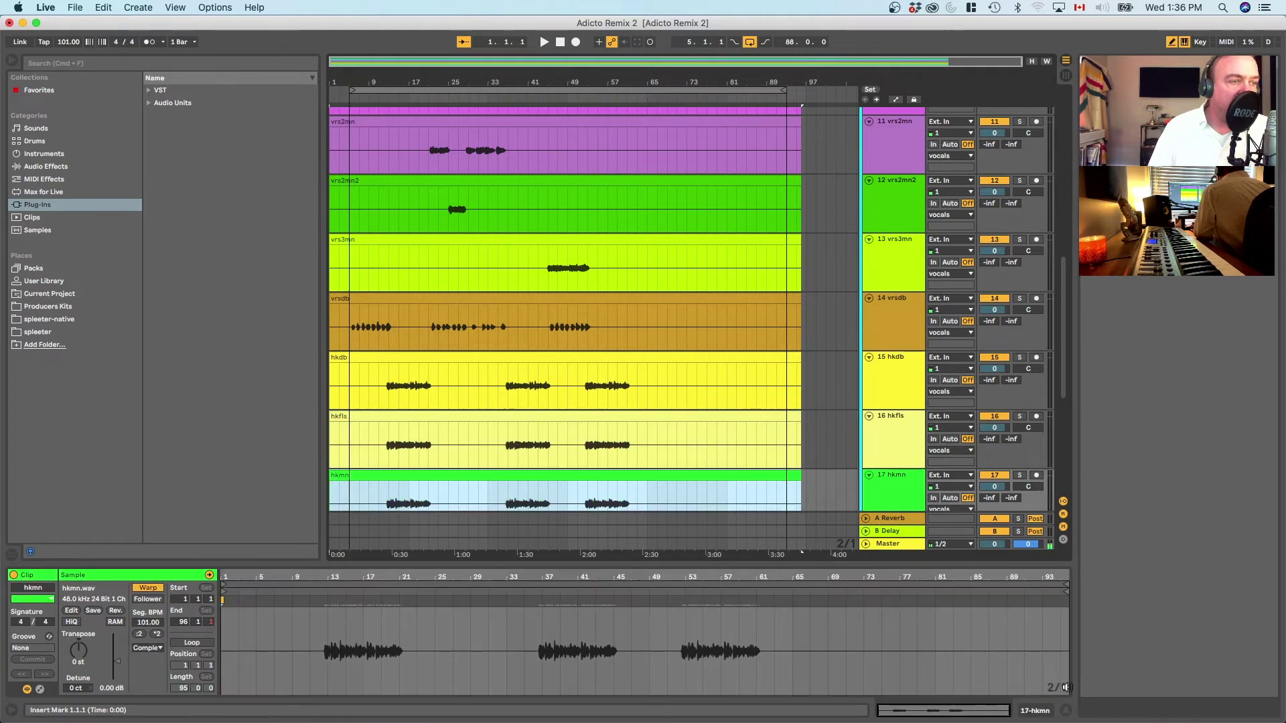
scroll(603, 411, "down", 2)
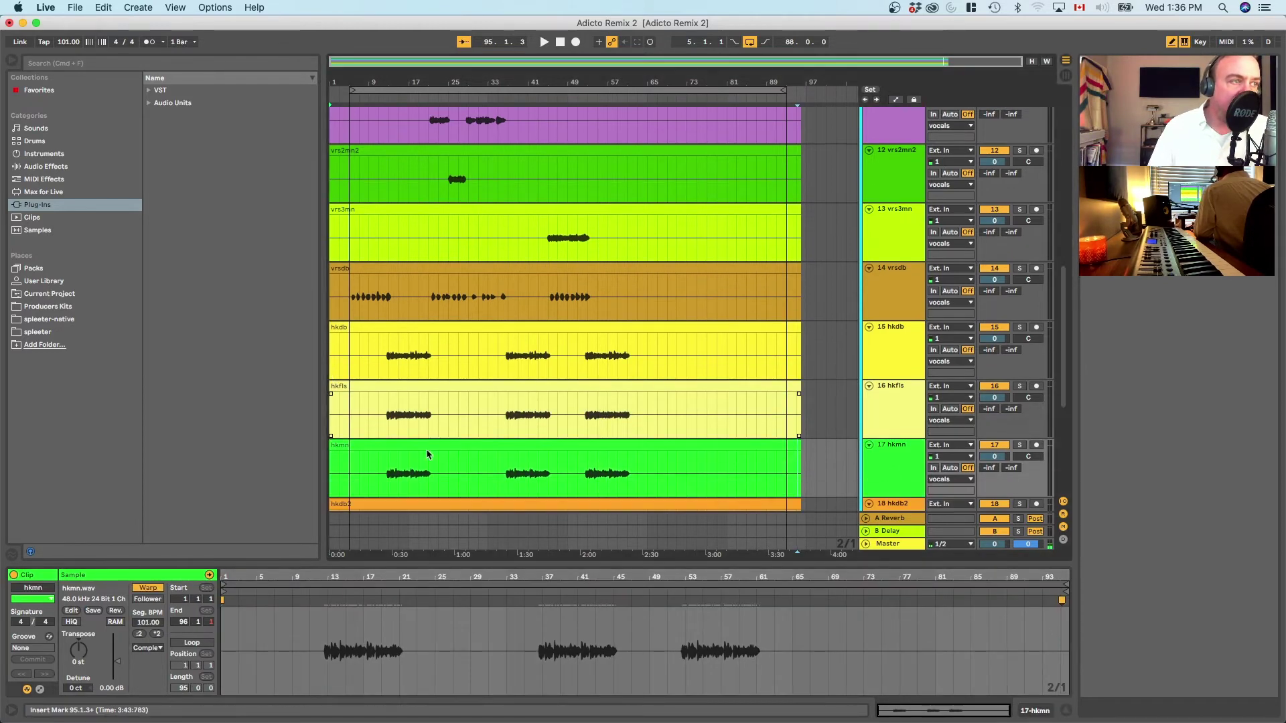
left_click(430, 444)
left_click(429, 445)
Step: Turn on warping for the hkdb2 clip and add a warp marker at the end of its sample
scroll(436, 447, "down", 2)
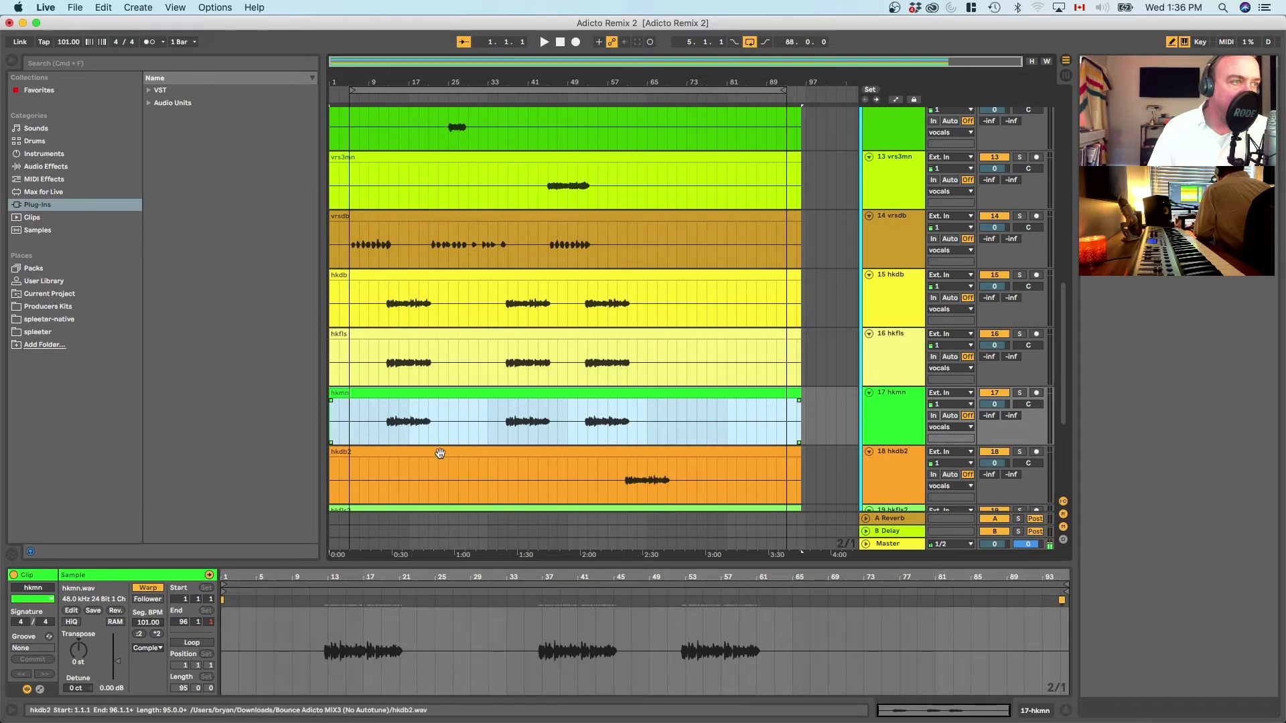
left_click(437, 451)
left_click(147, 590)
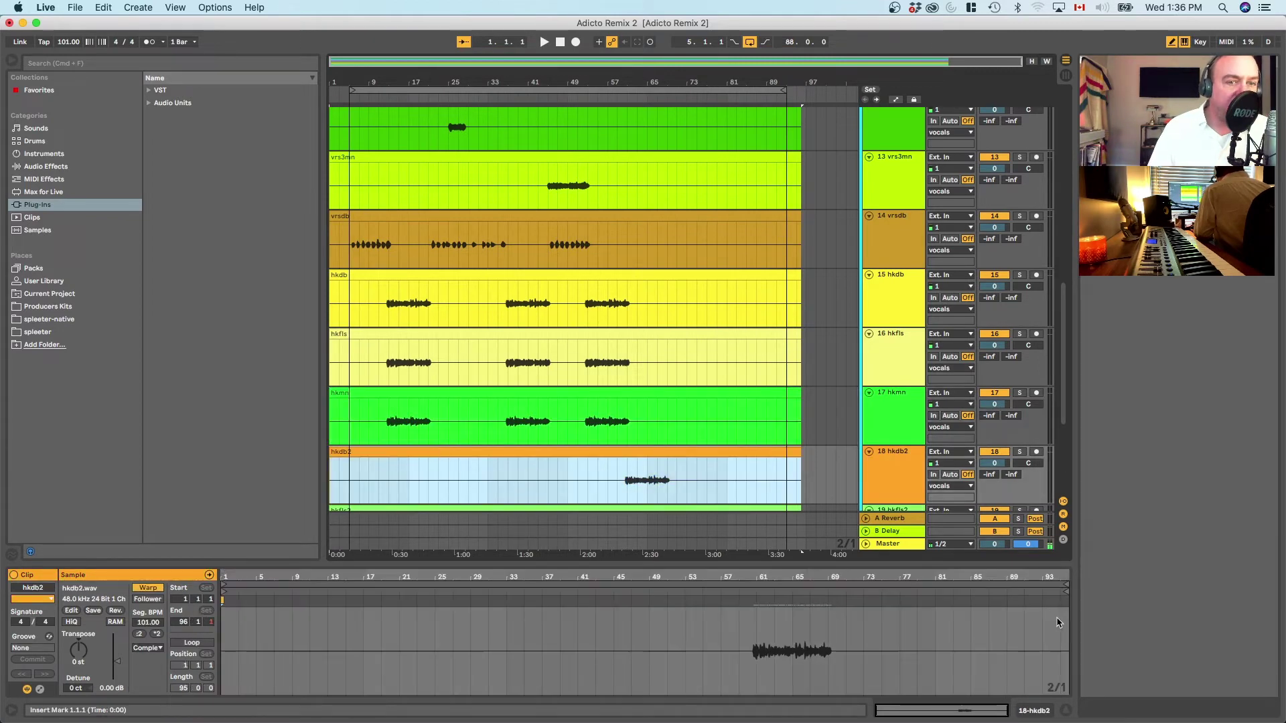
left_click(1062, 623)
Step: Enable warping on the hkfls2 clip and pin the end of its sample with a warp marker
scroll(390, 418, "down", 3)
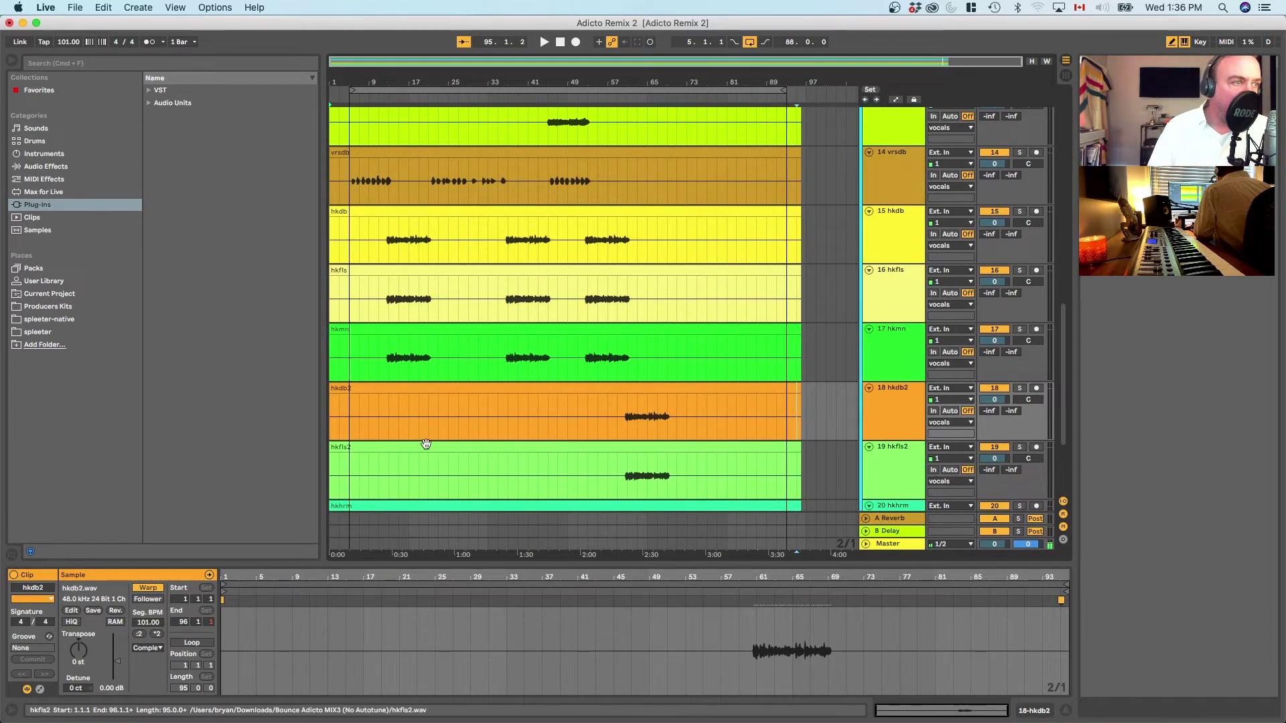
left_click(422, 448)
left_click(149, 589)
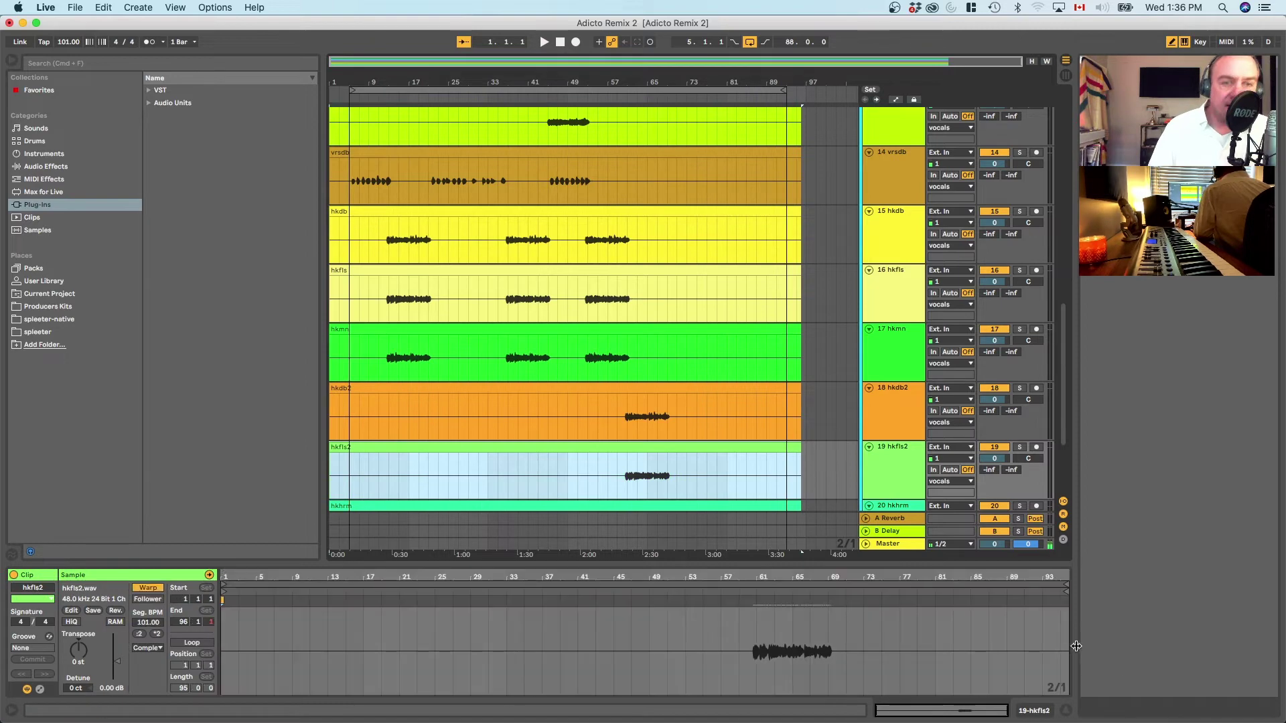
left_click(1055, 636)
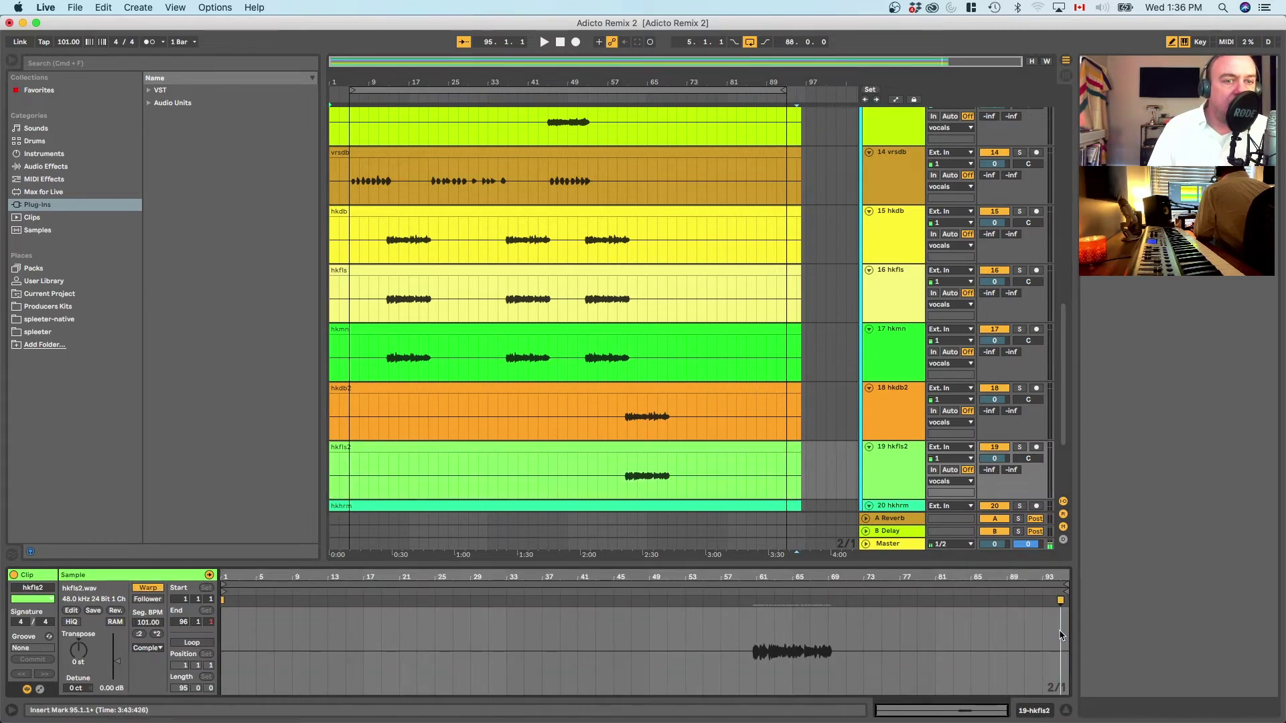
Step: Turn on warping for the hkhrm clip and add a warp marker at the end of its sample
scroll(509, 452, "down", 3)
left_click(433, 404)
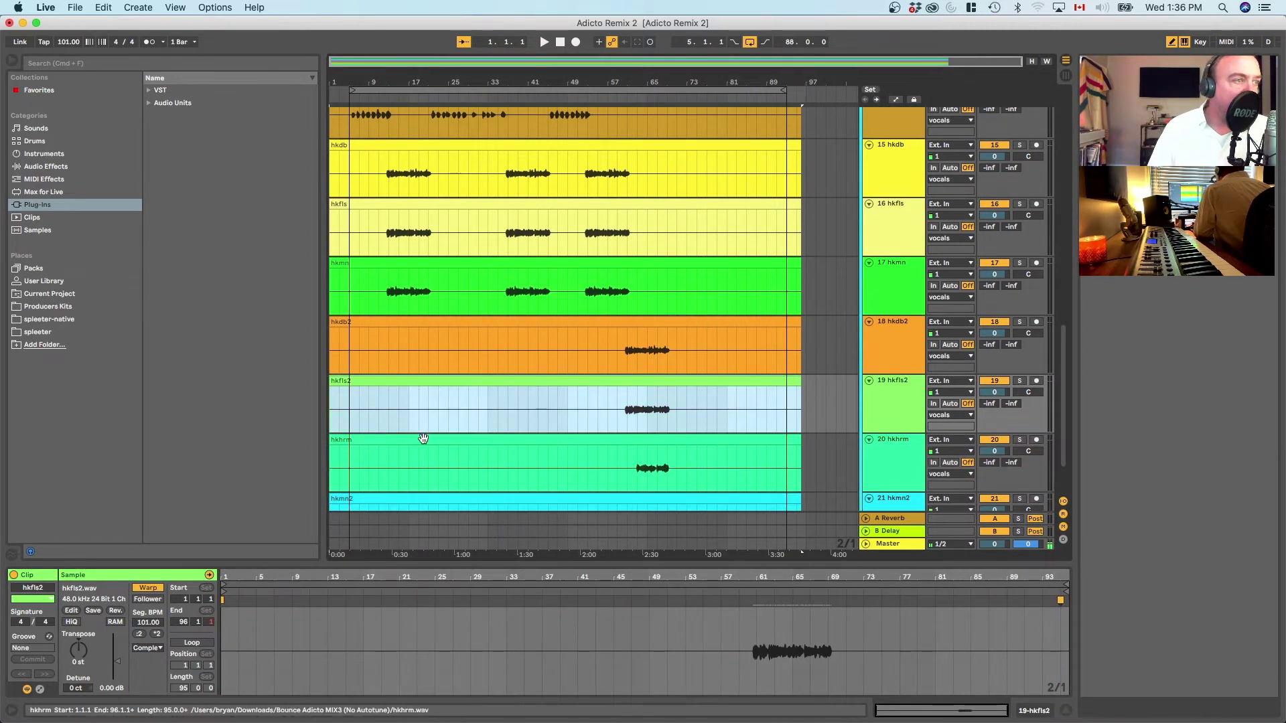
left_click(341, 477)
left_click(145, 589)
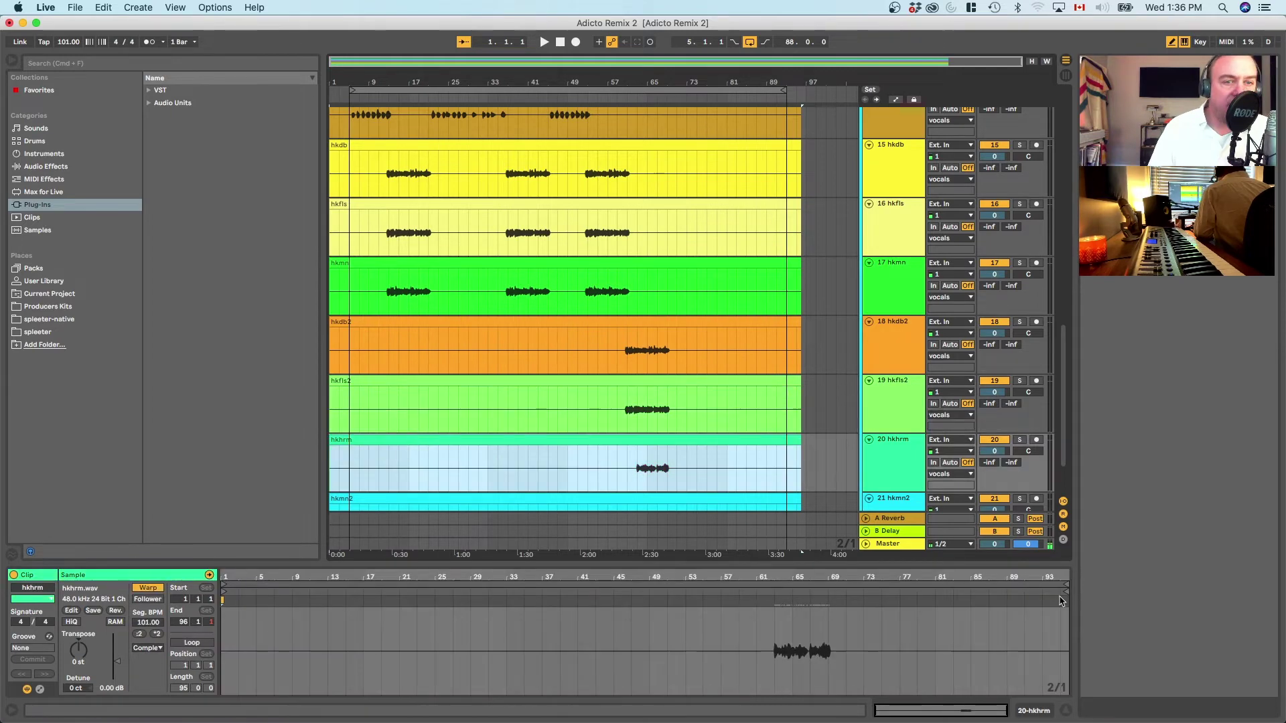
left_click(1063, 622)
Step: Enable warping on the hkmn2 clip and place a warp marker near the end of its sample
scroll(362, 432, "down", 3)
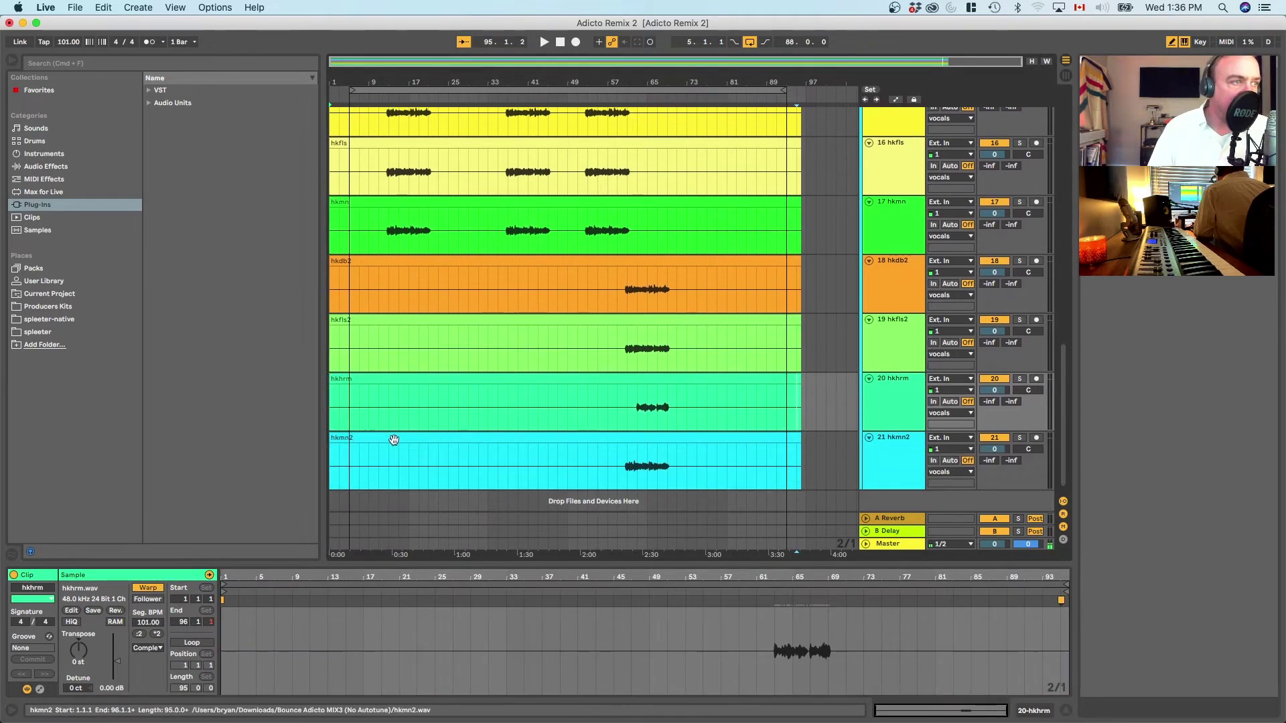
left_click(391, 440)
left_click(149, 589)
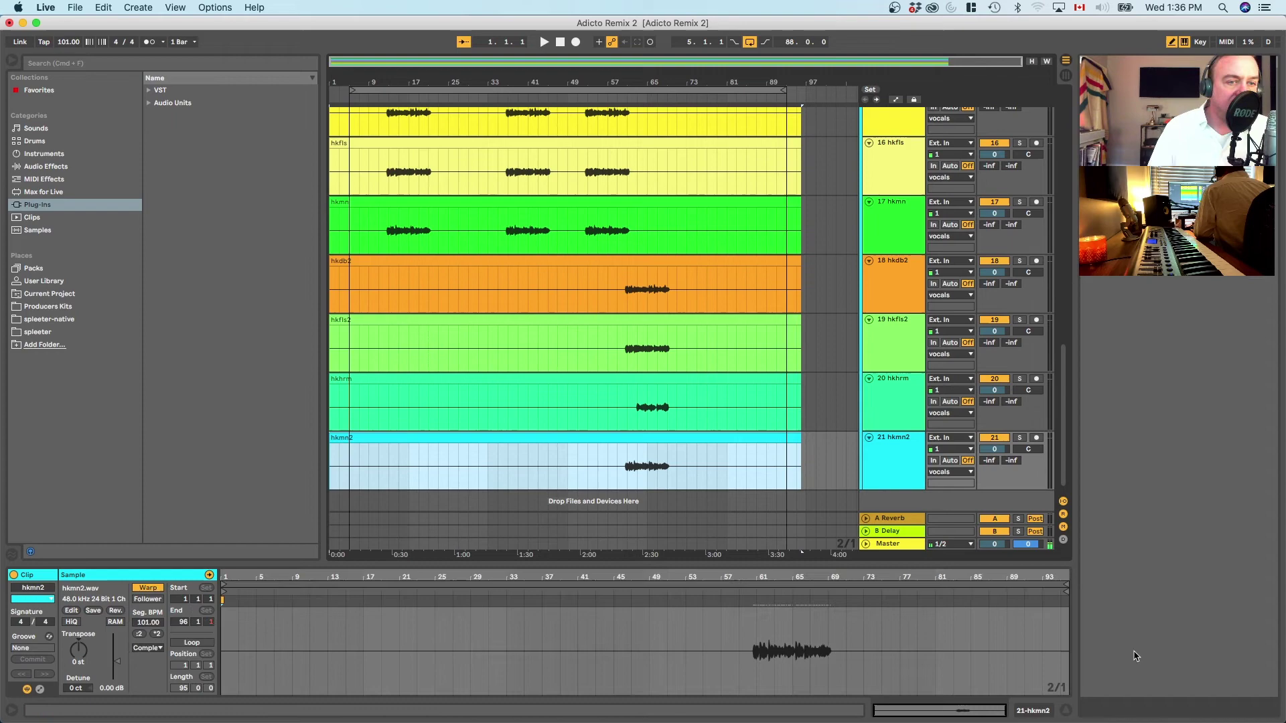
left_click(1057, 623)
Step: Collapse the vocals group at the start of the track list
scroll(576, 468, "up", 10)
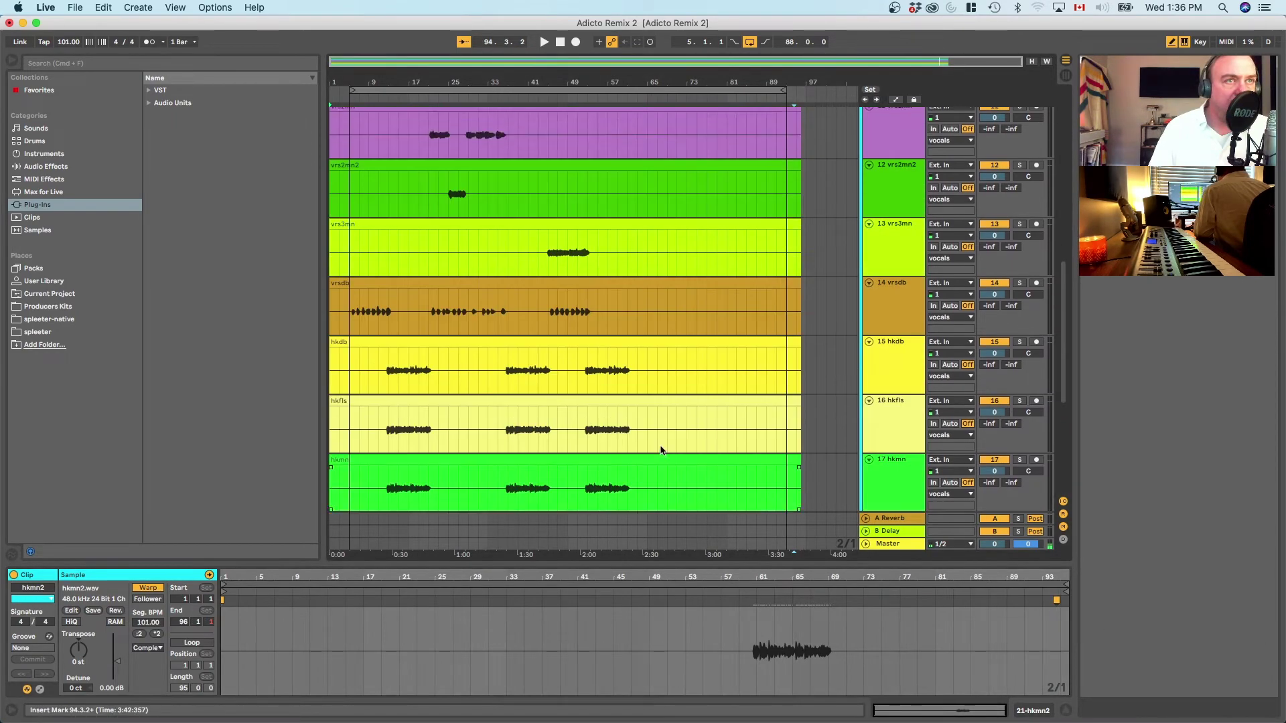
scroll(803, 348, "up", 5)
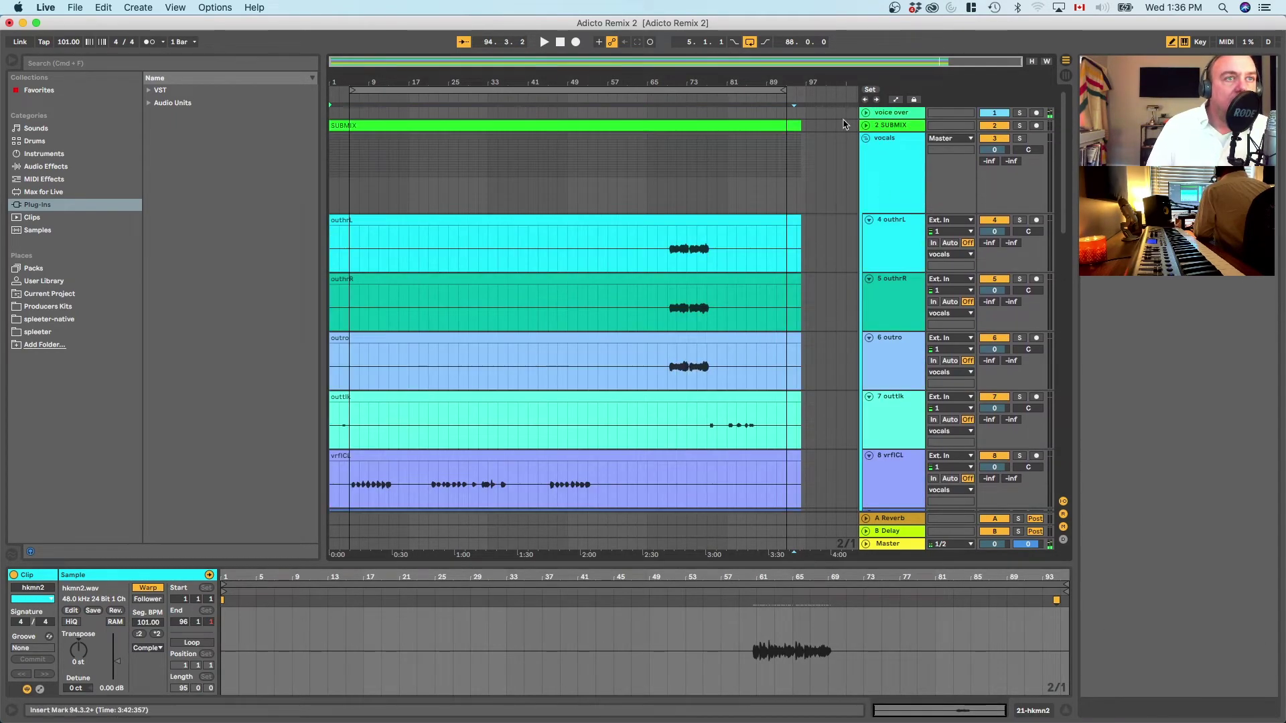
left_click(865, 138)
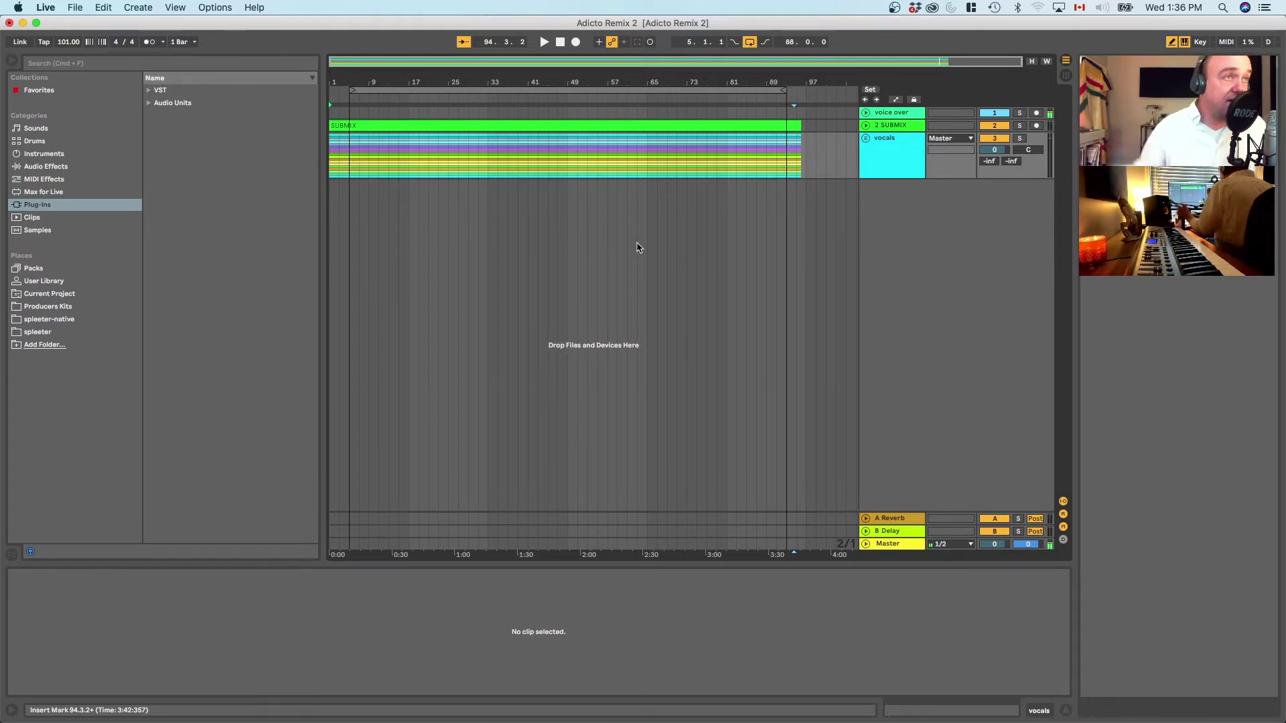
Step: Try soloing the vocals group and the voice over track, and check the voice over's solo options
left_click(1021, 139)
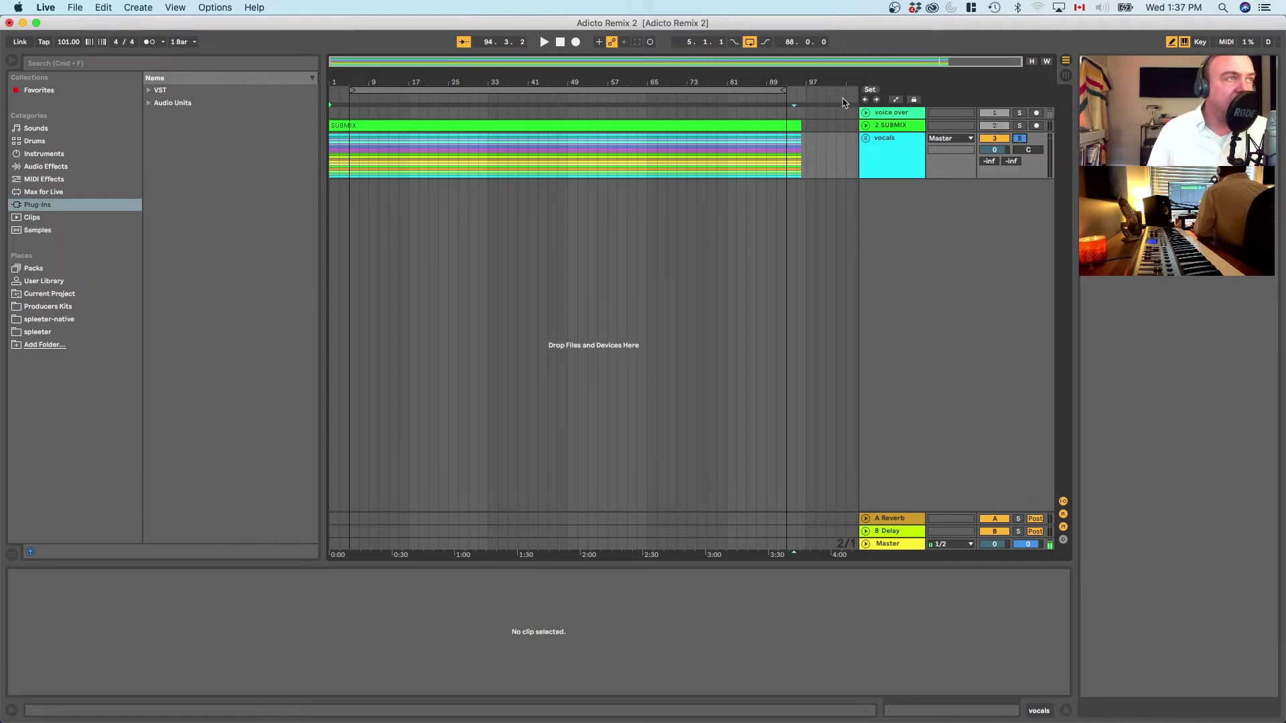
left_click(1021, 139)
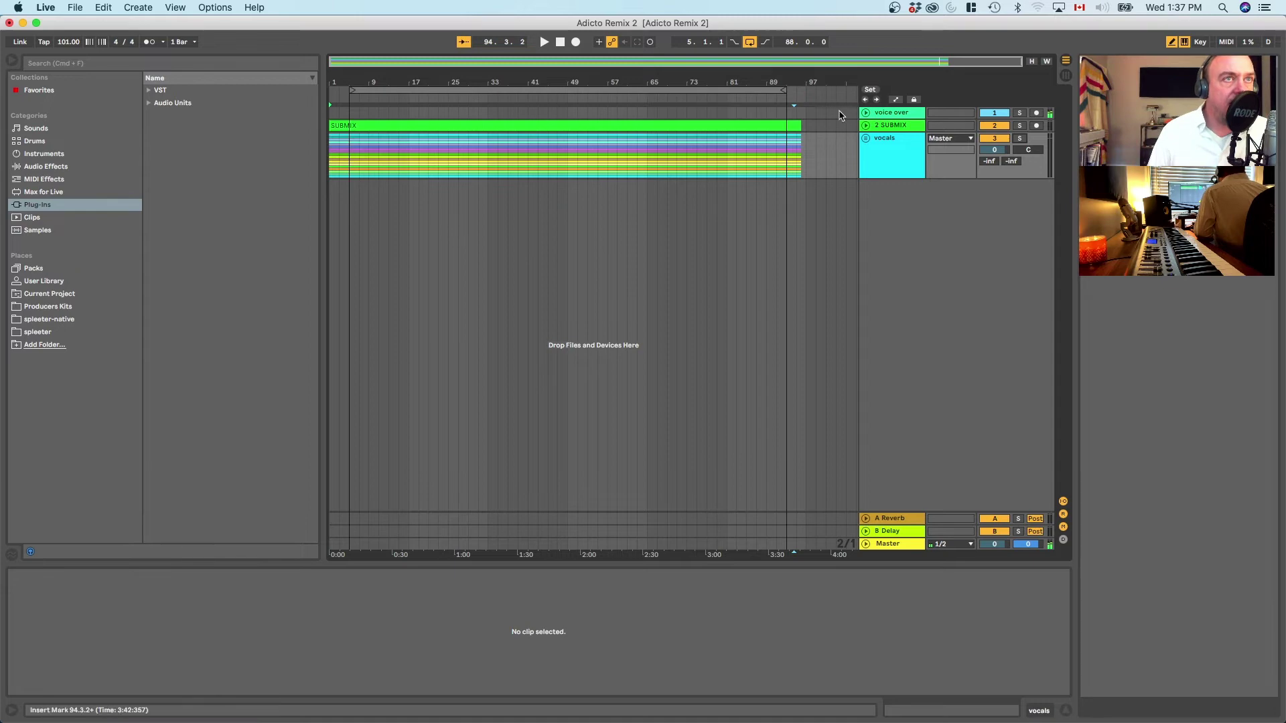
left_click(866, 114)
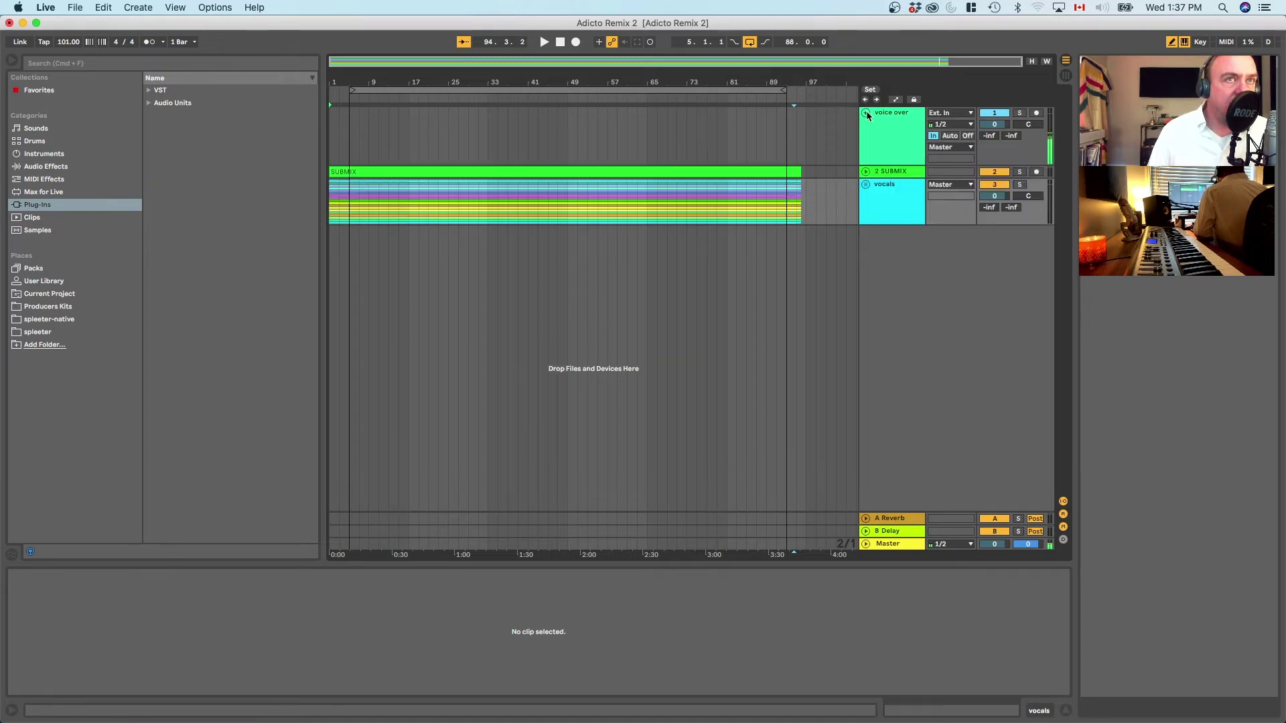
left_click(1019, 114)
left_click(1019, 113)
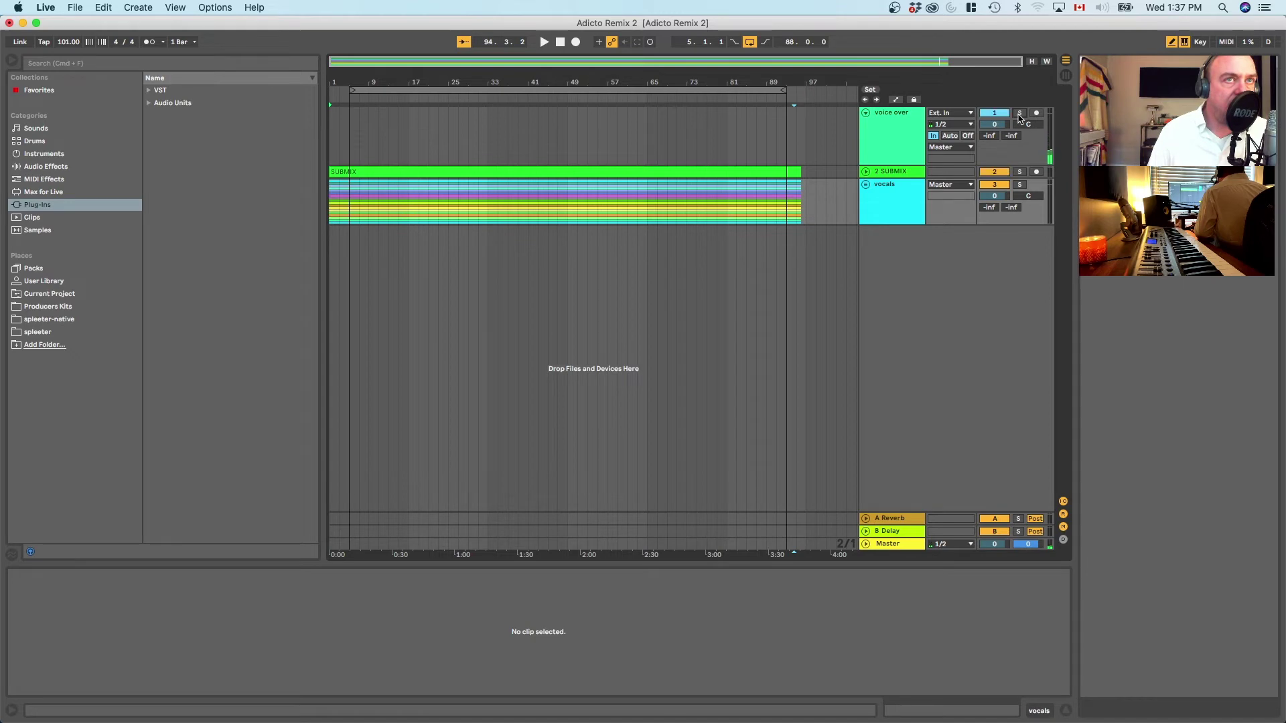
left_click(1019, 114)
left_click(1019, 114)
right_click(1019, 115)
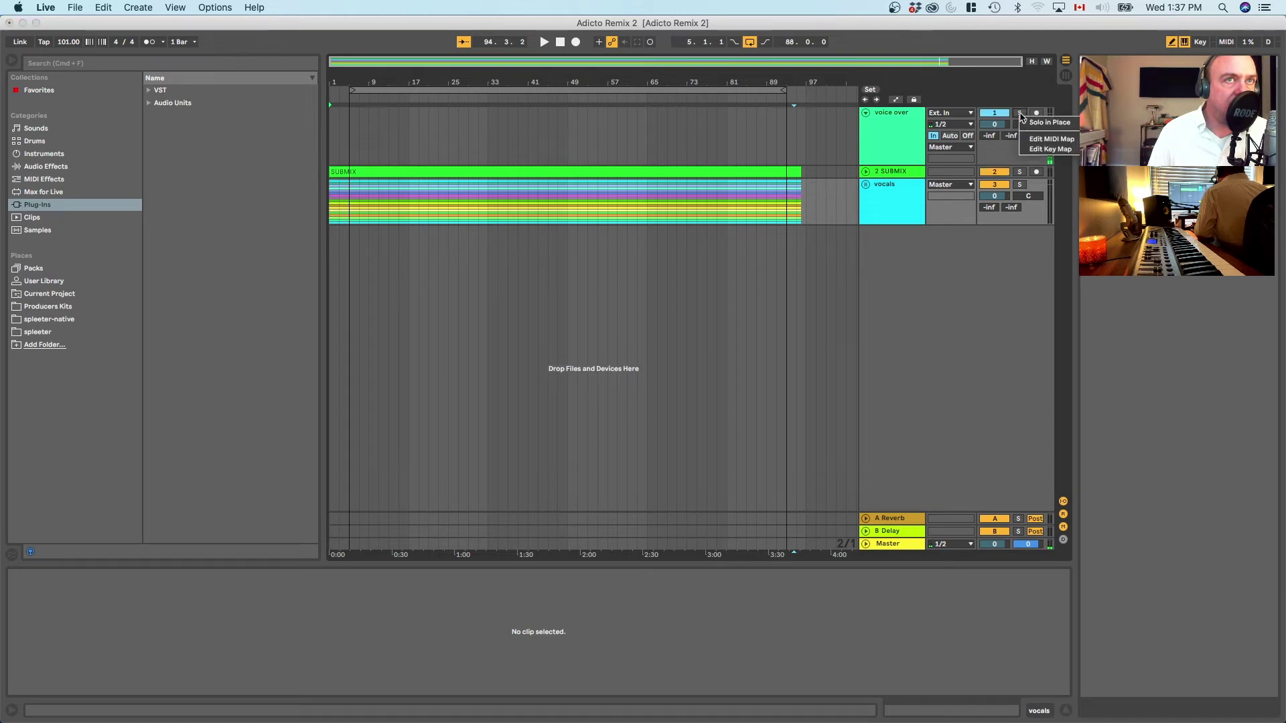
right_click(1023, 115)
left_click(1026, 101)
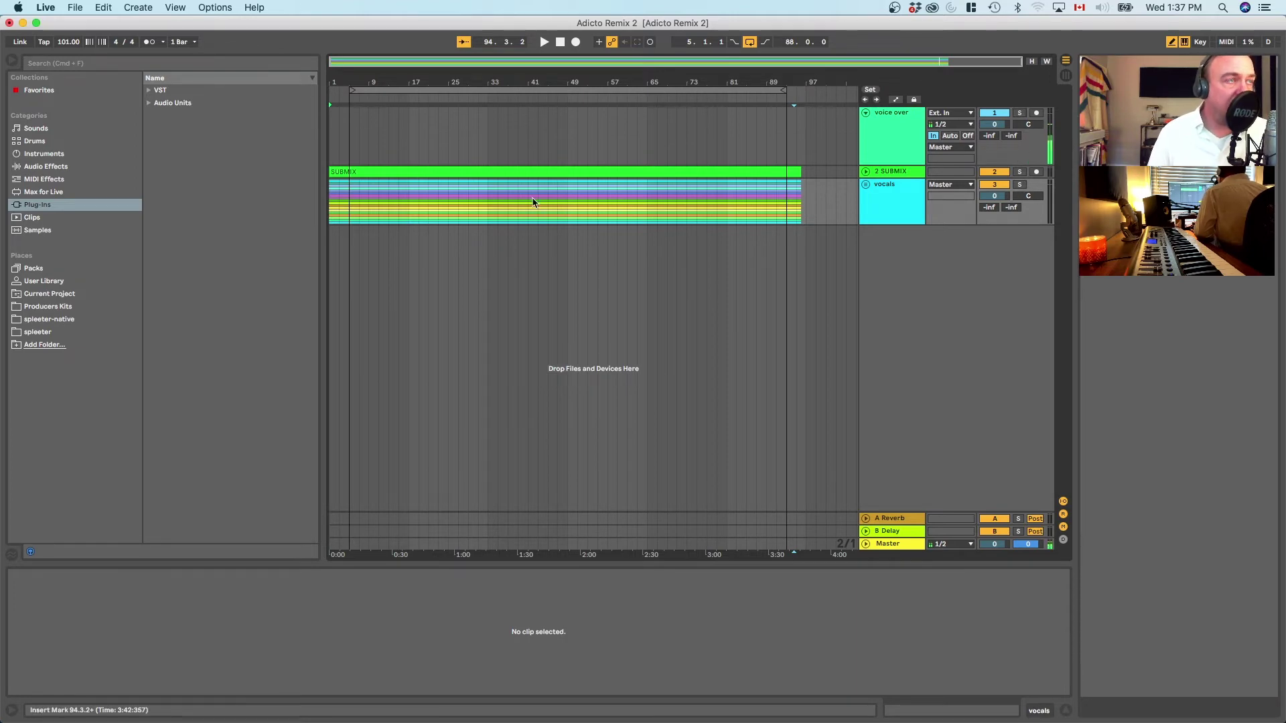
Step: Expand and mute the SUBMIX track, and play the vocals from bar 5 while trying a tempo of 103 BPM
left_click(865, 171)
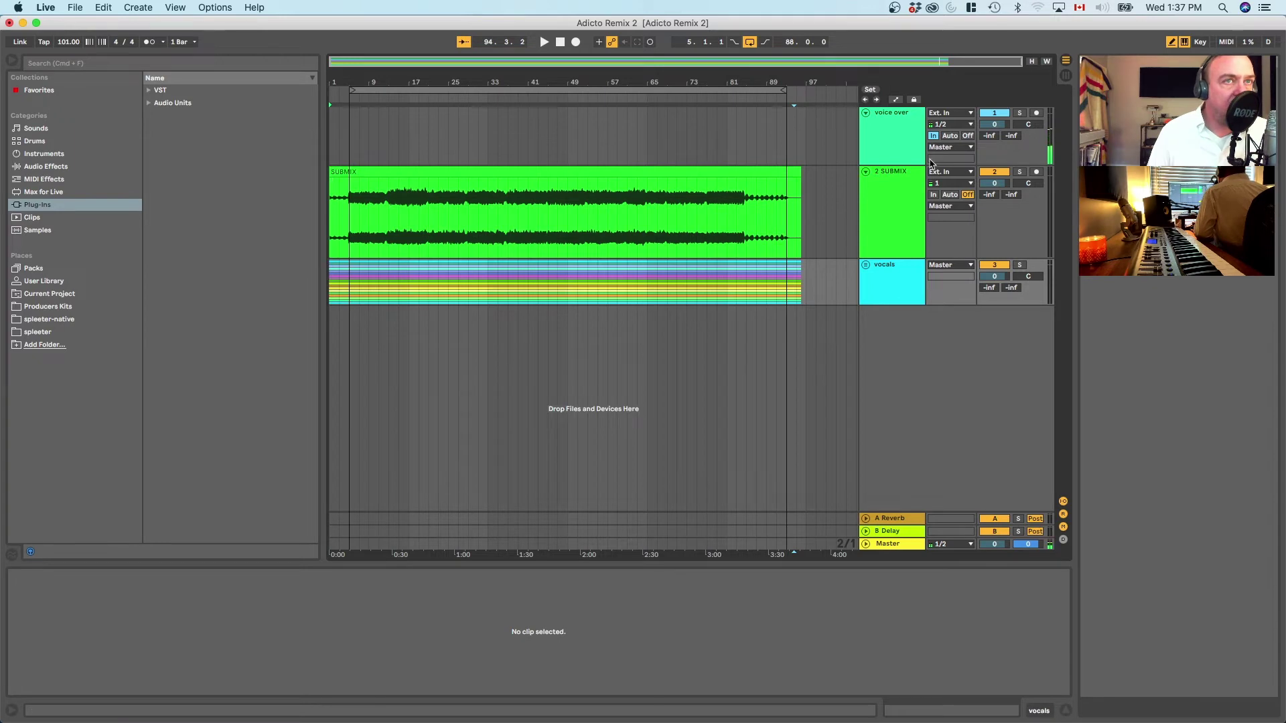
left_click(352, 133)
key("space")
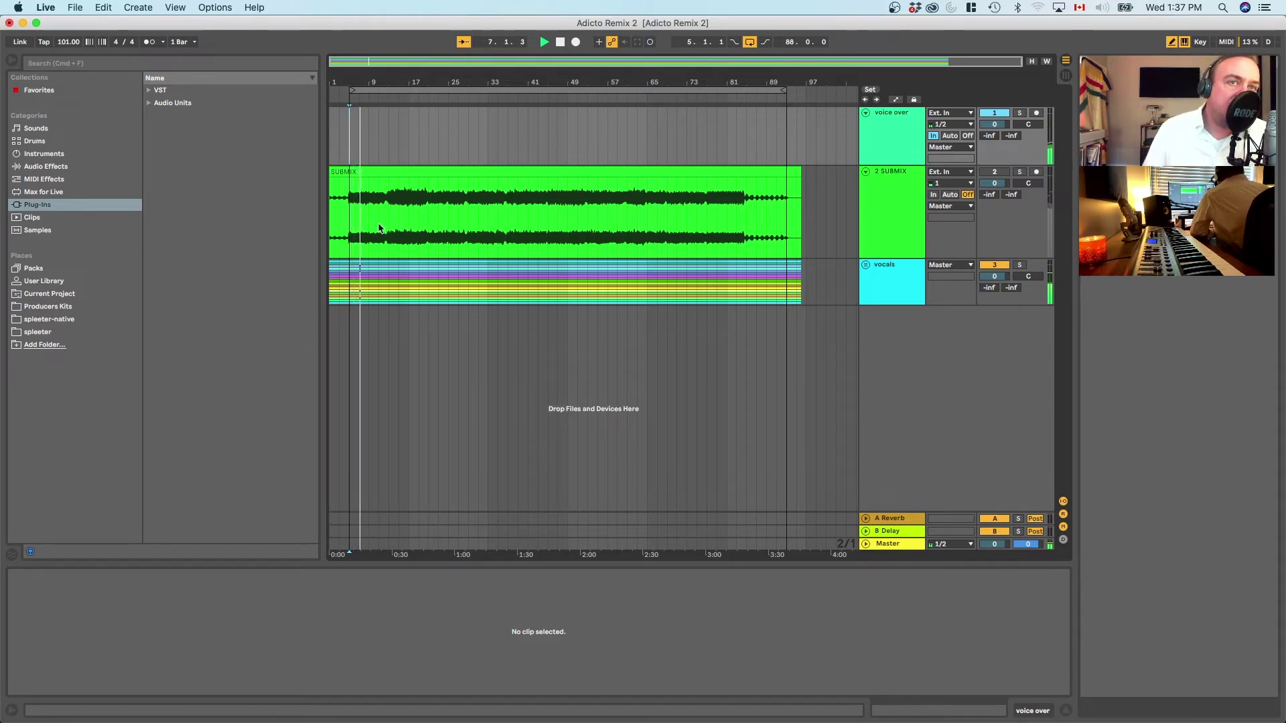
mouse_move(69, 42)
left_mouse_down()
mouse_move(70, 27)
mouse_move(70, 42)
left_mouse_up()
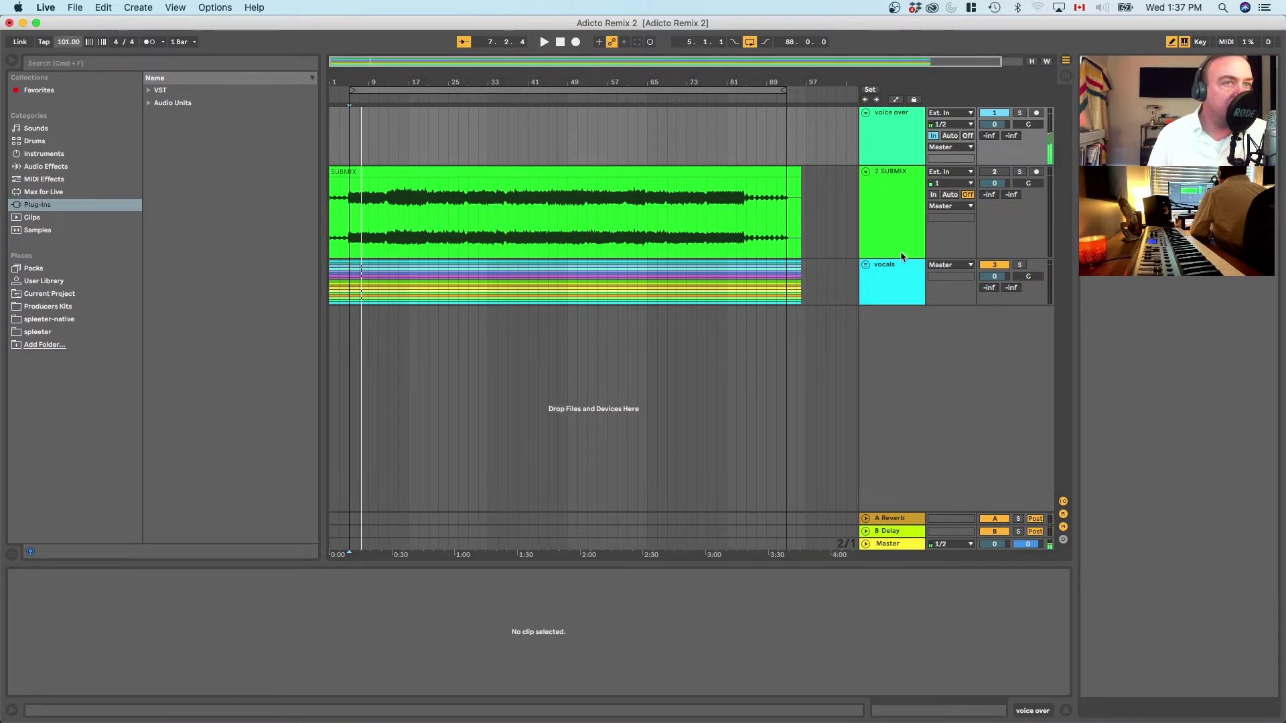
Step: Expand the vocals group and zoom in on its clips from about bar 7 to bar 22
left_click(865, 265)
scroll(511, 331, "down", 1)
scroll(511, 330, "down", 5)
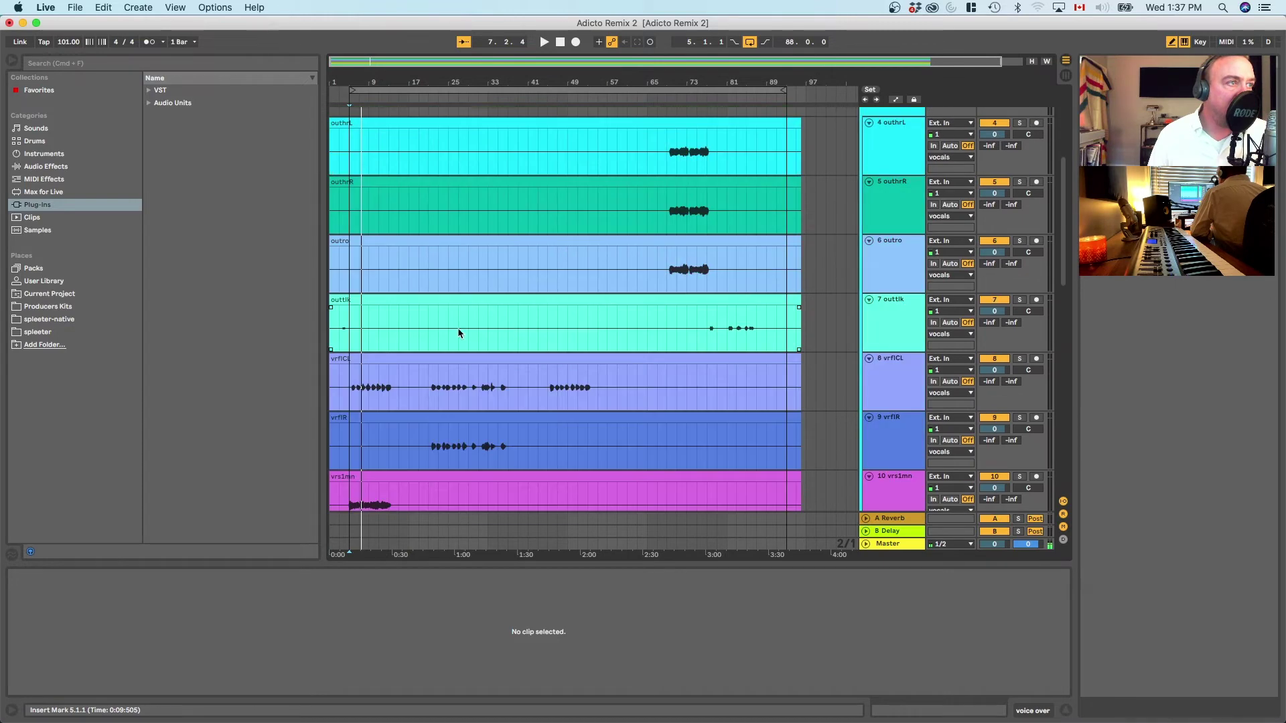
left_click_drag(368, 83, 394, 133)
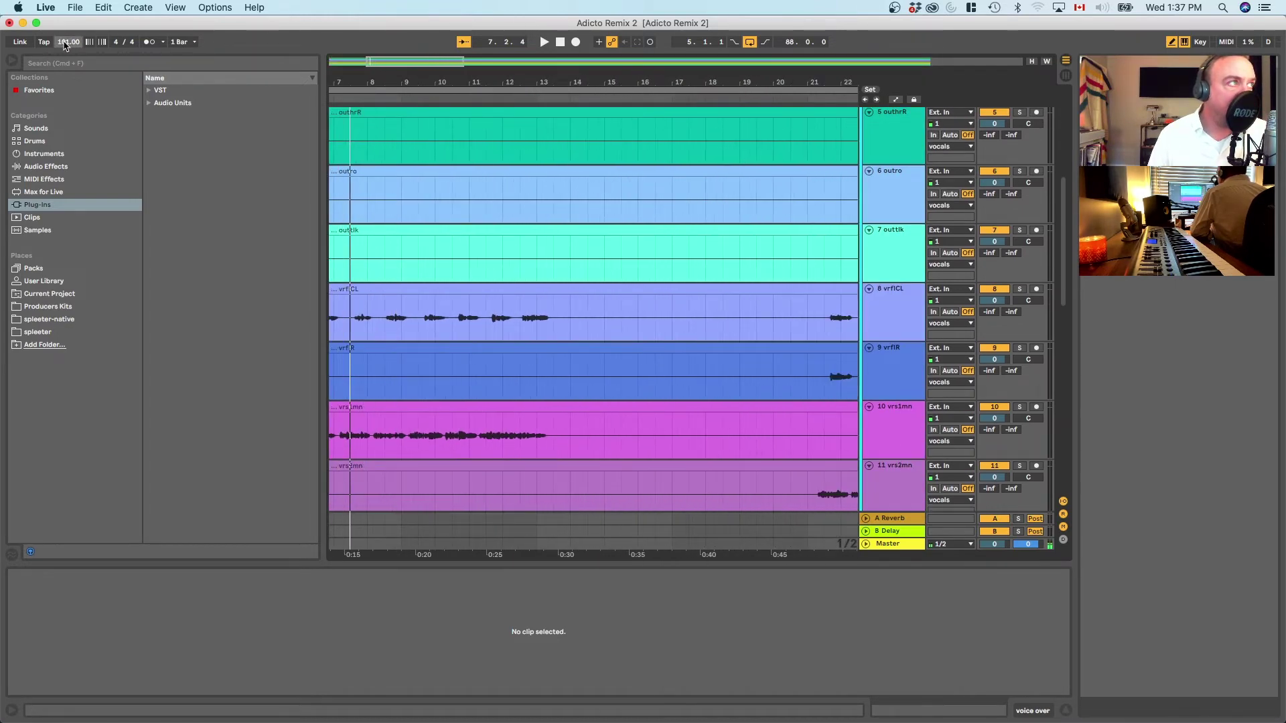
Step: Try a tempo of 108 BPM against the vocal clips and undo the tempo change
left_click_drag(65, 44, 65, 40)
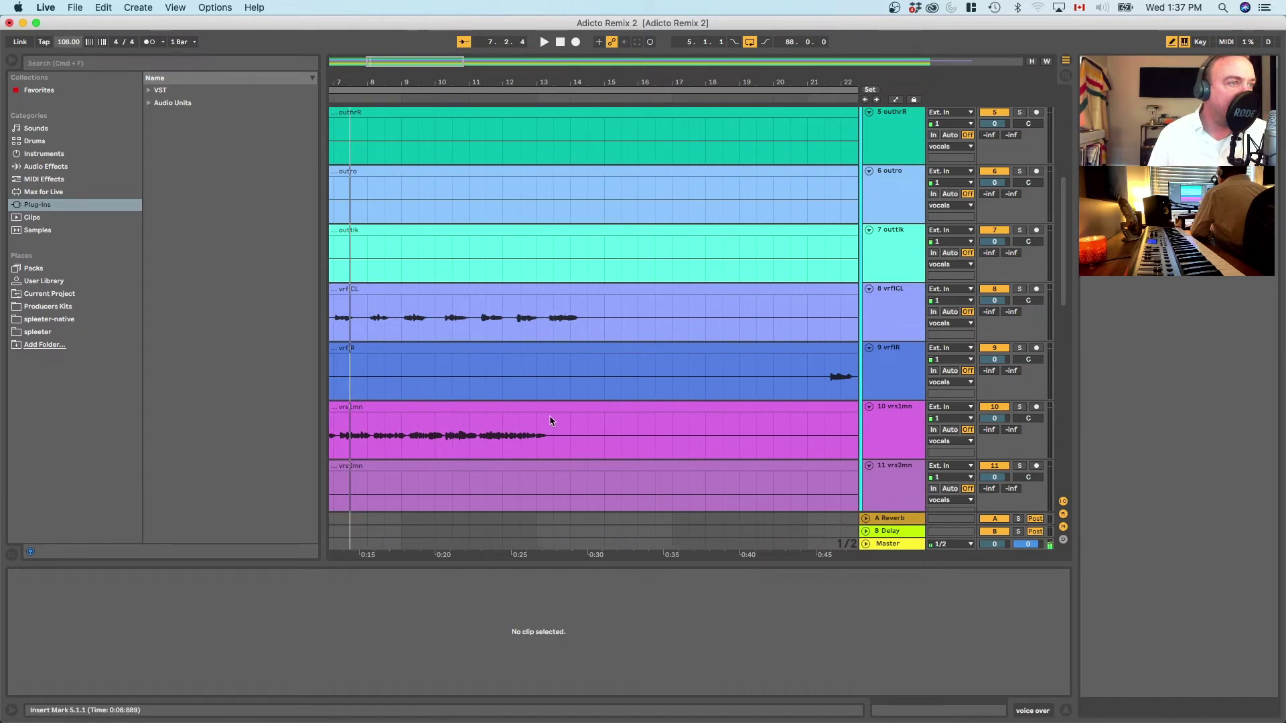
key("super+z")
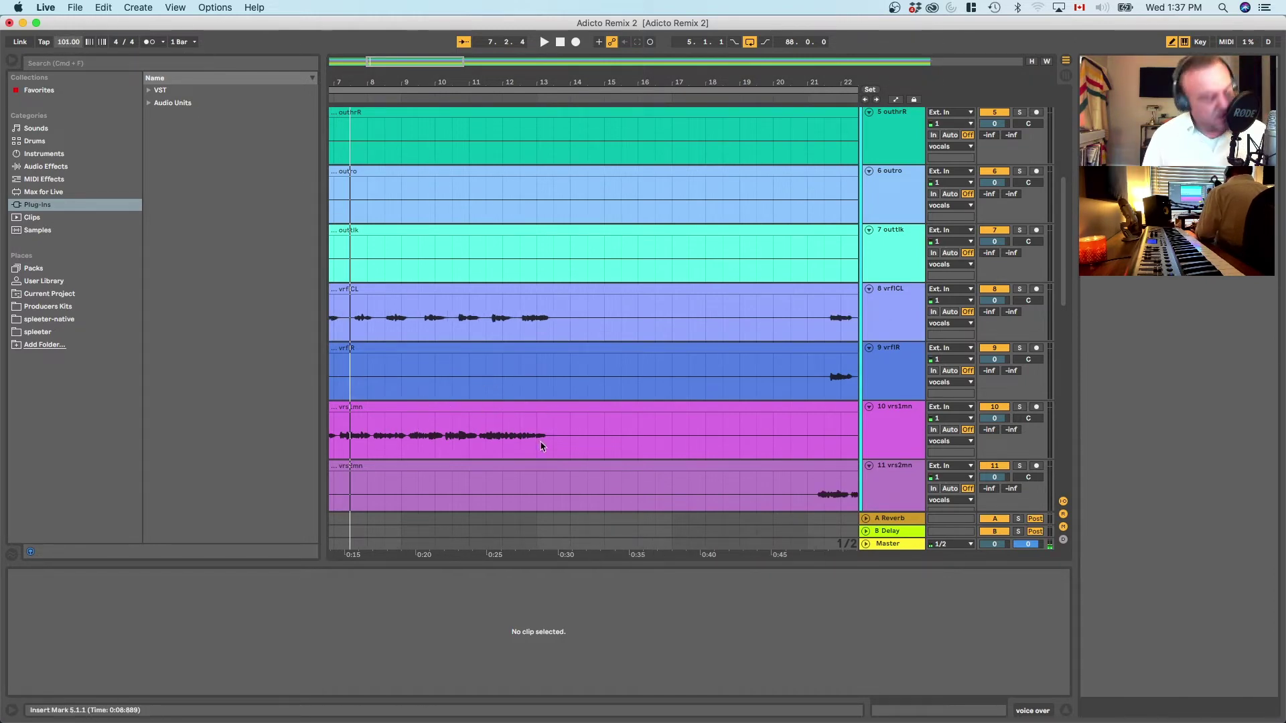
Step: Check the warp state of vrflR and vrs1mn, and warp the vrs2mn clip with a marker near its sample's end
left_click(496, 346)
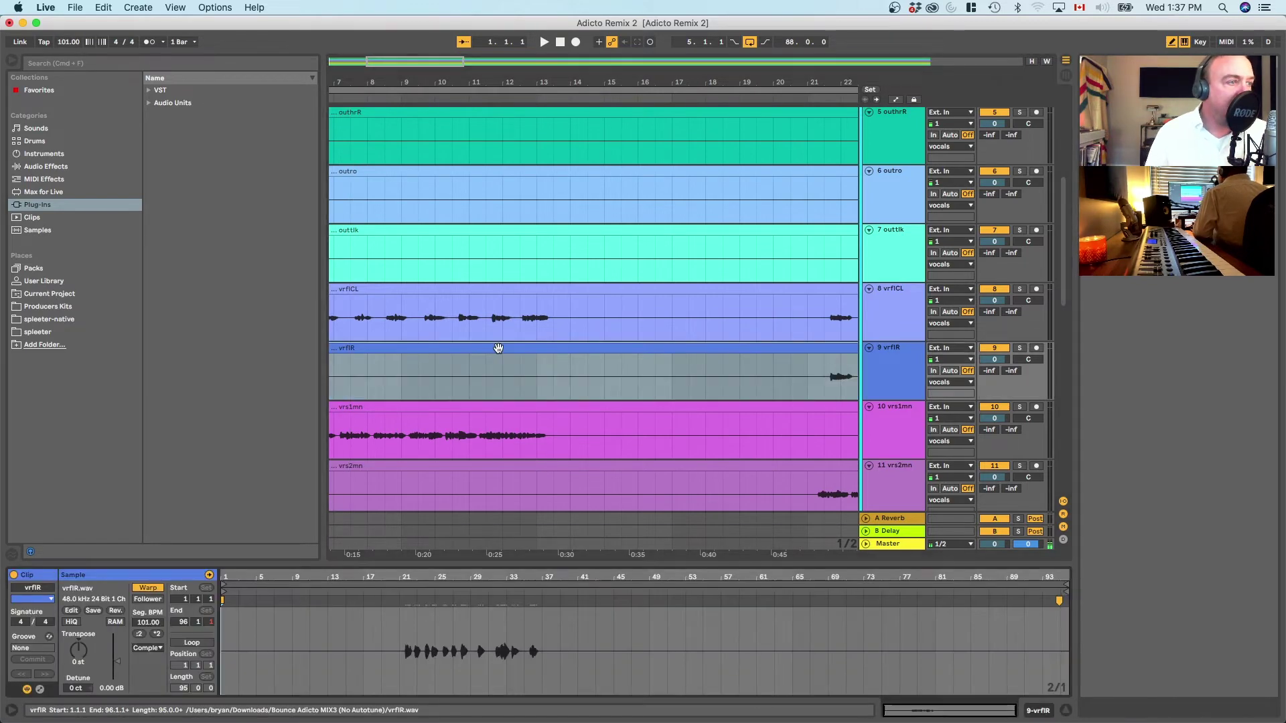
left_click(470, 410)
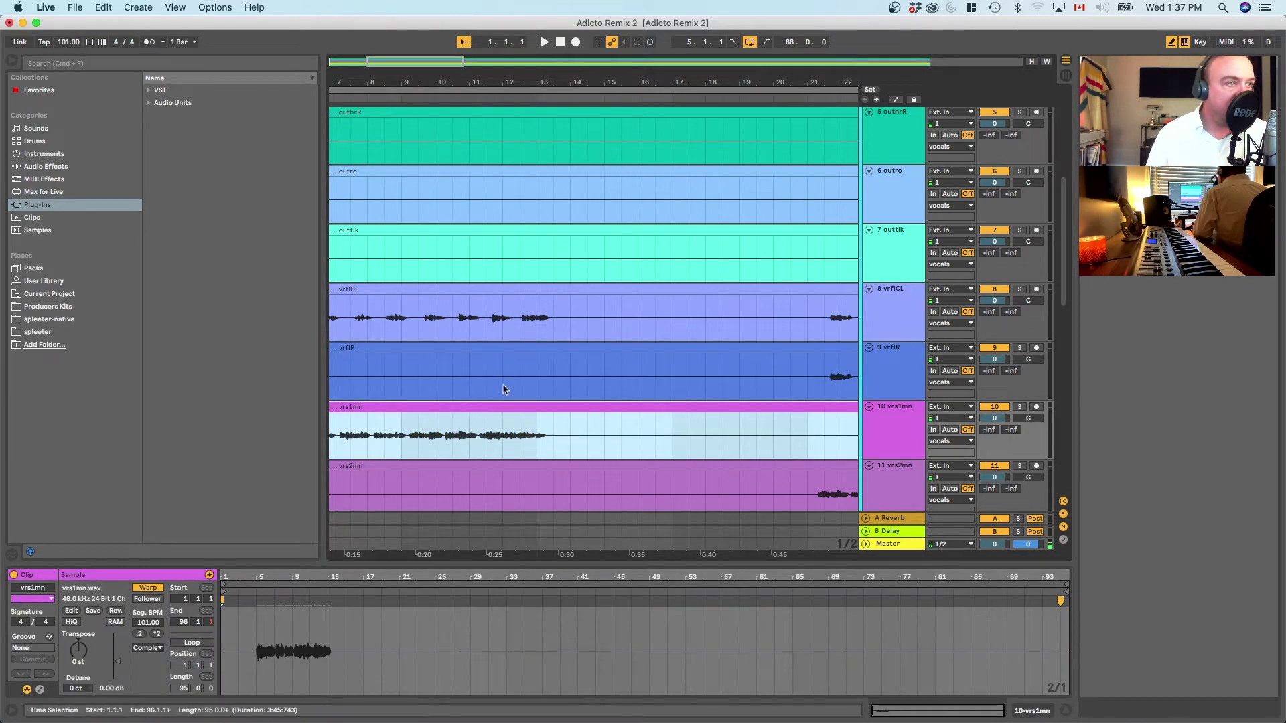
left_click(506, 351)
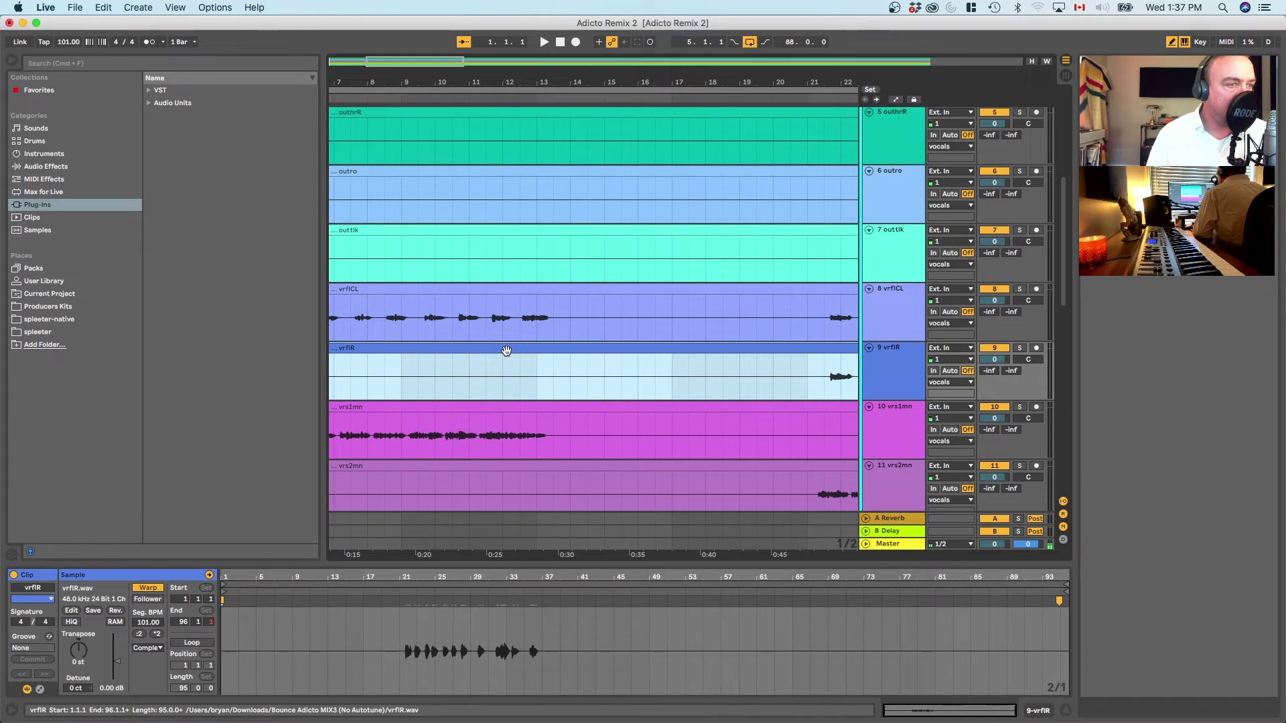
left_click(506, 408)
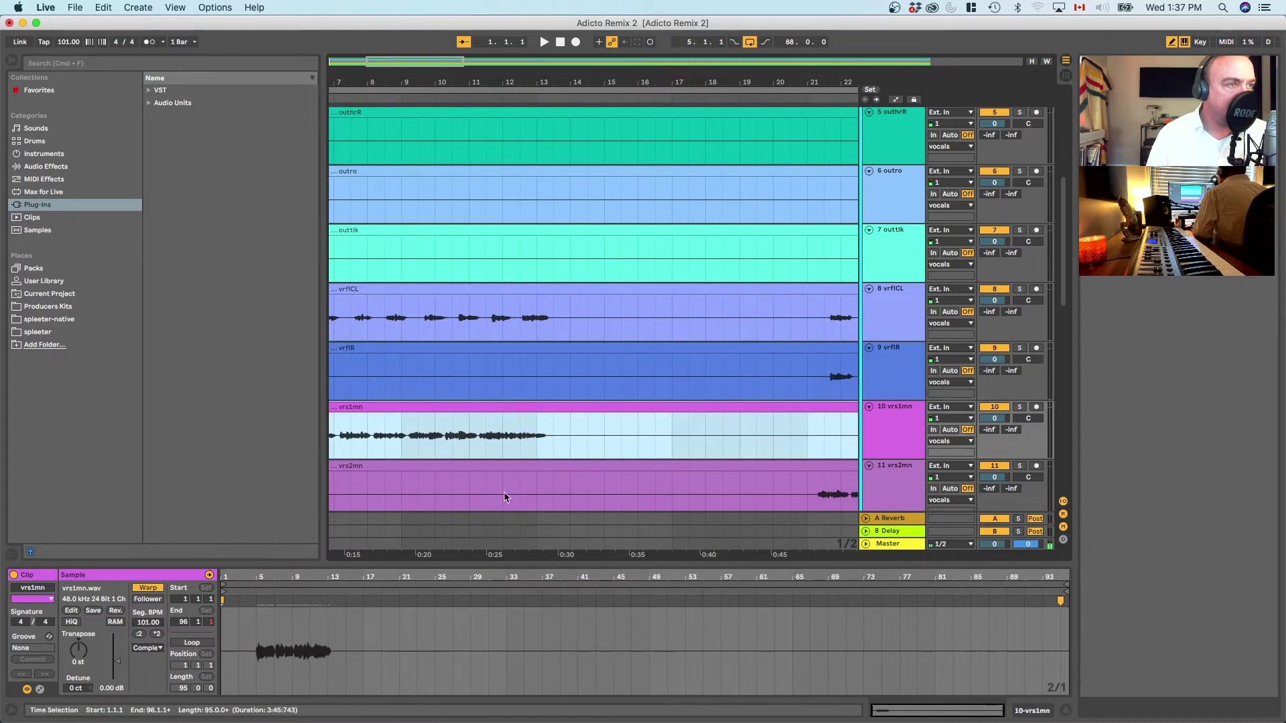
left_click(523, 470)
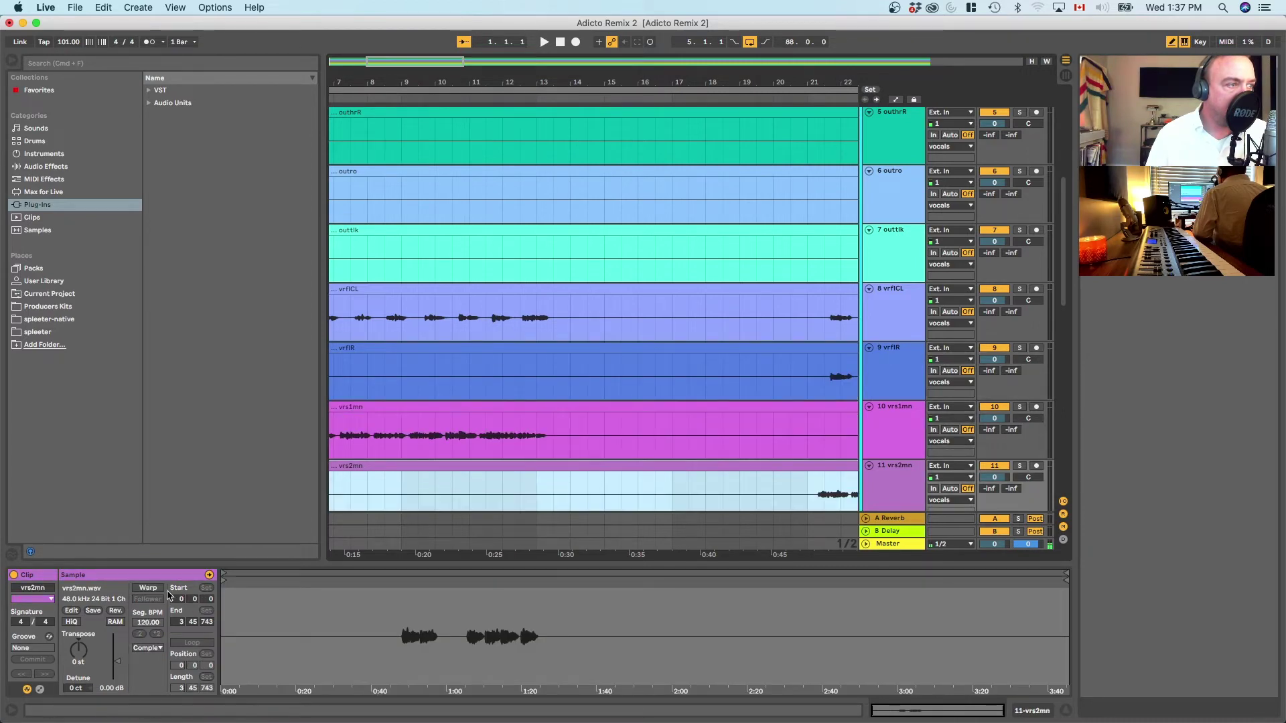
left_click(1058, 630)
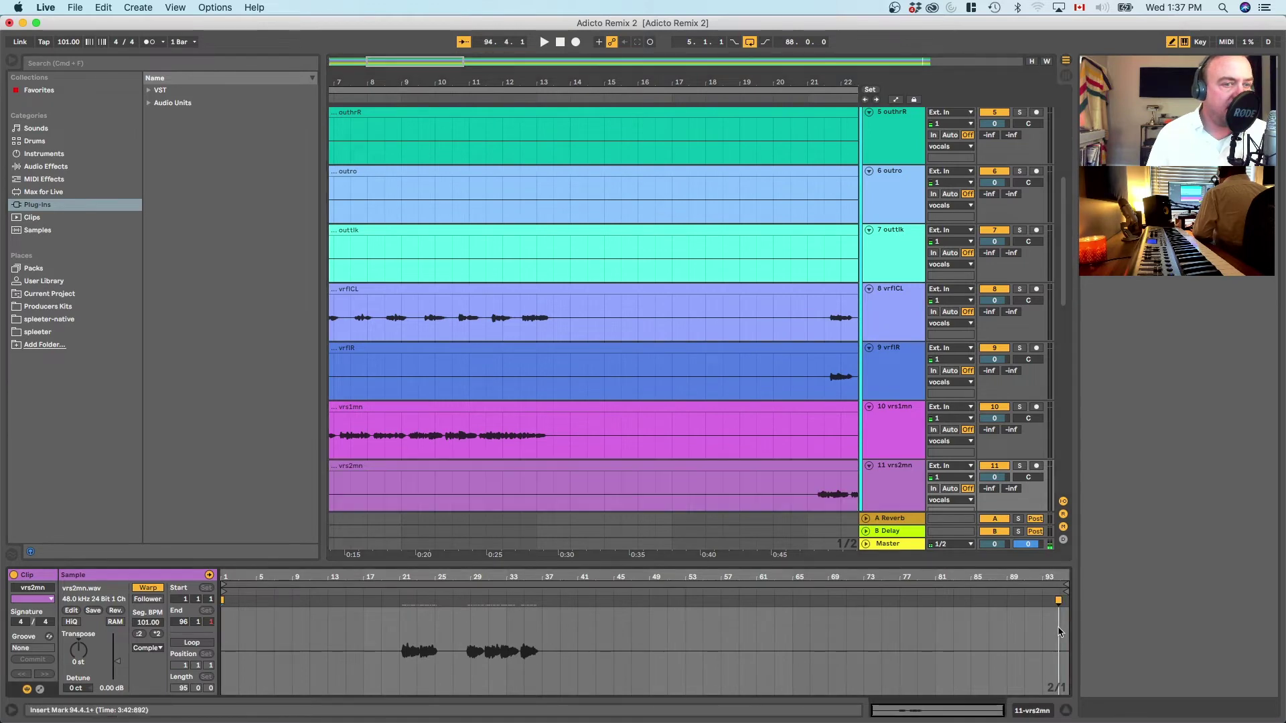
Step: Check the warp settings of the vrs2mn2, vrs3mn and vrsdb clips
scroll(345, 395, "down", 4)
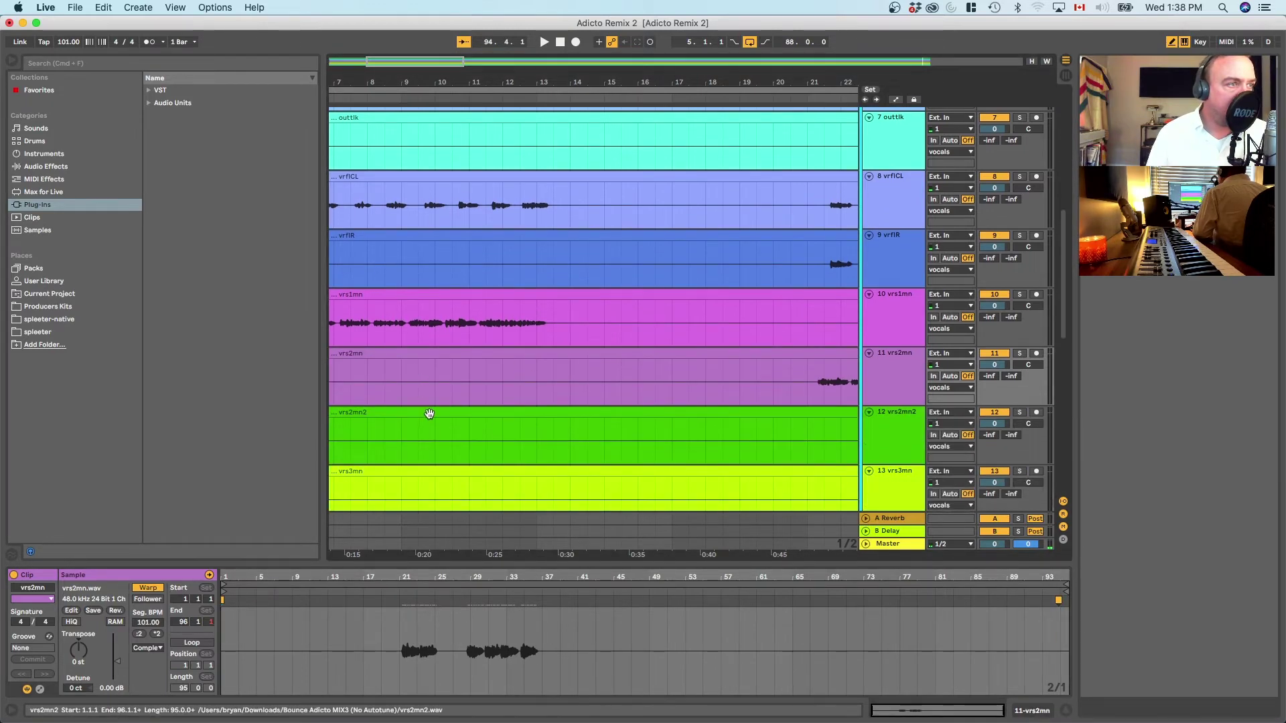
left_click(429, 413)
left_click(451, 473)
scroll(466, 476, "down", 1)
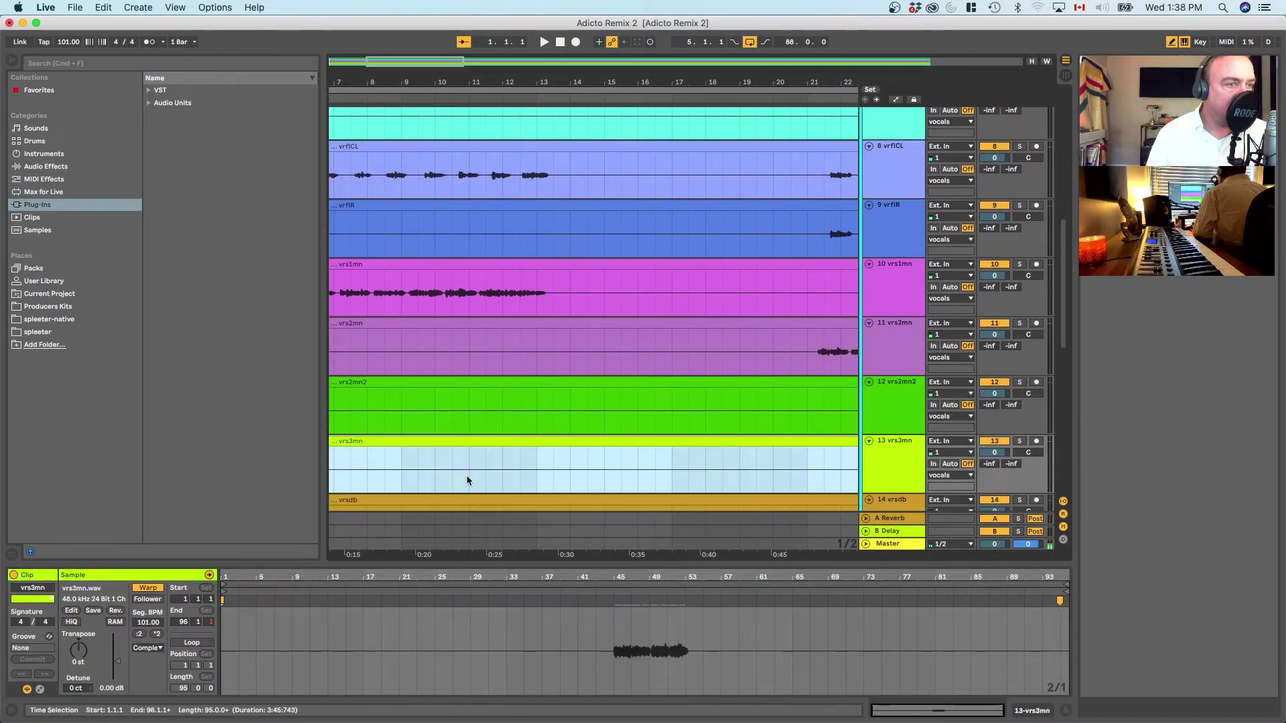
left_click(466, 499)
scroll(467, 495, "up", 7)
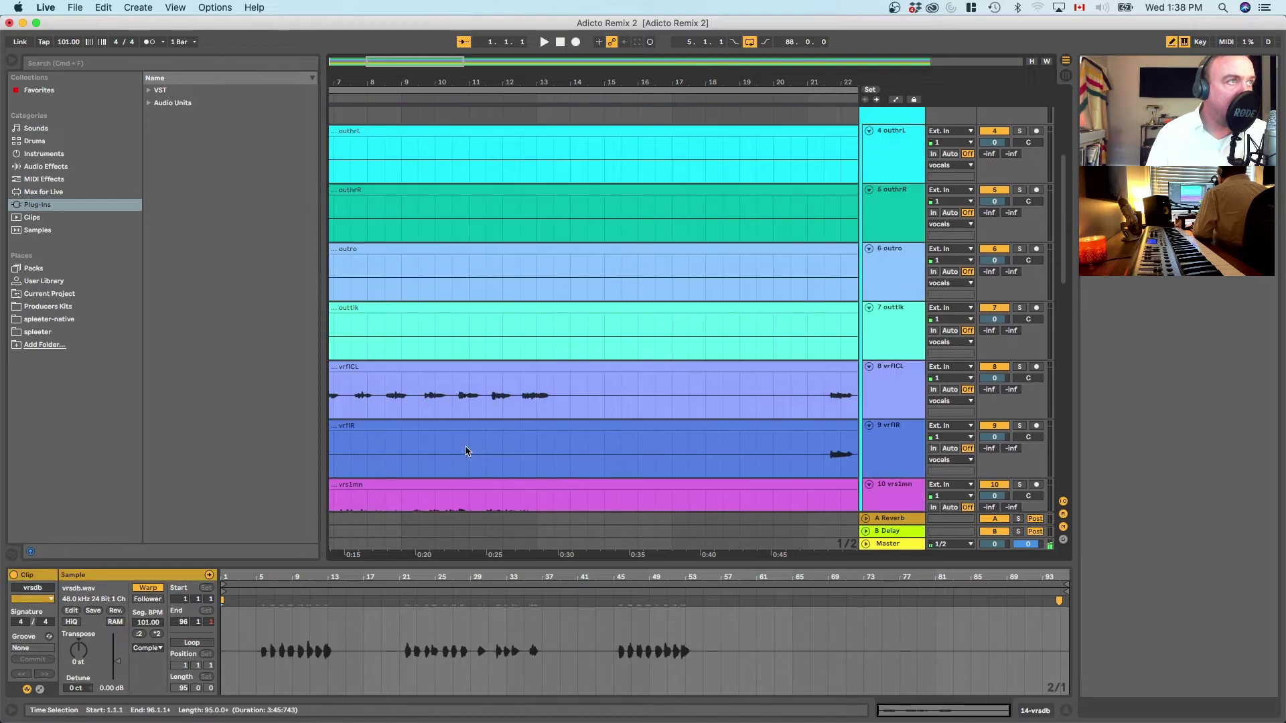
scroll(378, 246, "up", 2)
Step: Play the vocals at a tempo of 114 BPM and undo the tempo change
left_click_drag(68, 42, 67, 34)
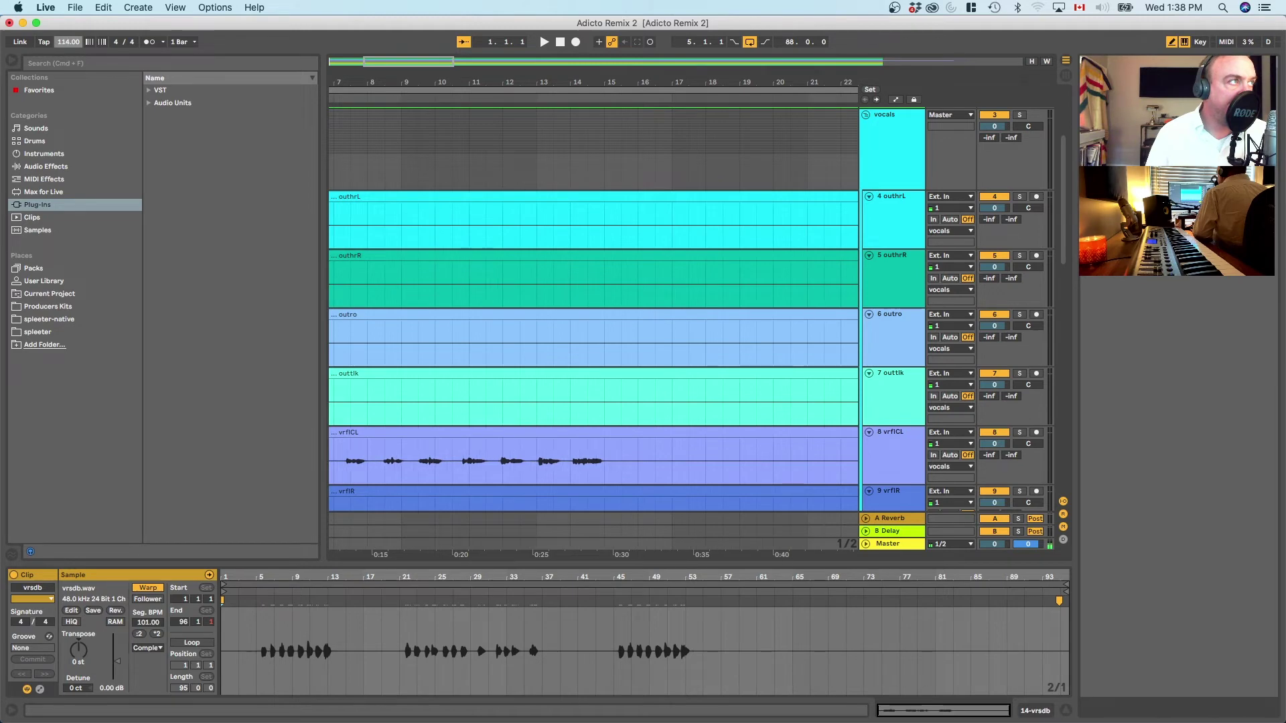
left_click(375, 95)
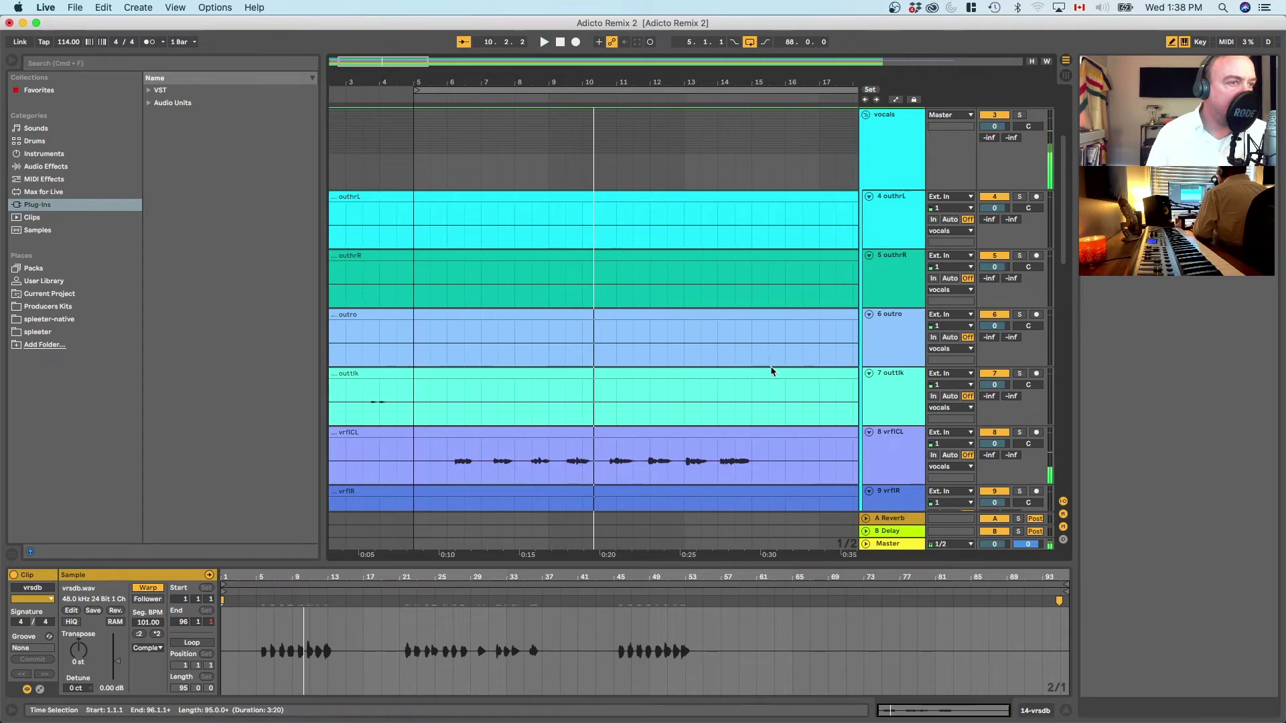
key("super+z")
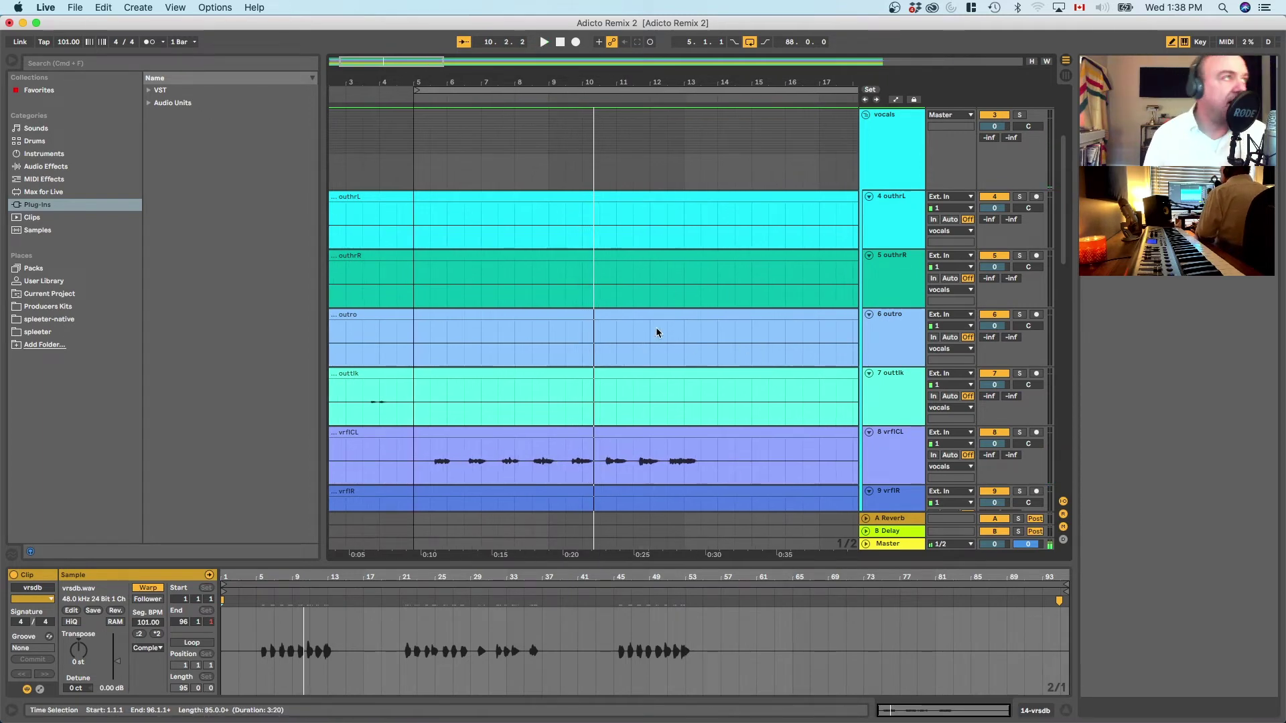
Step: Check the warp settings of the outhrL and outhrR clips
scroll(542, 201, "up", 3)
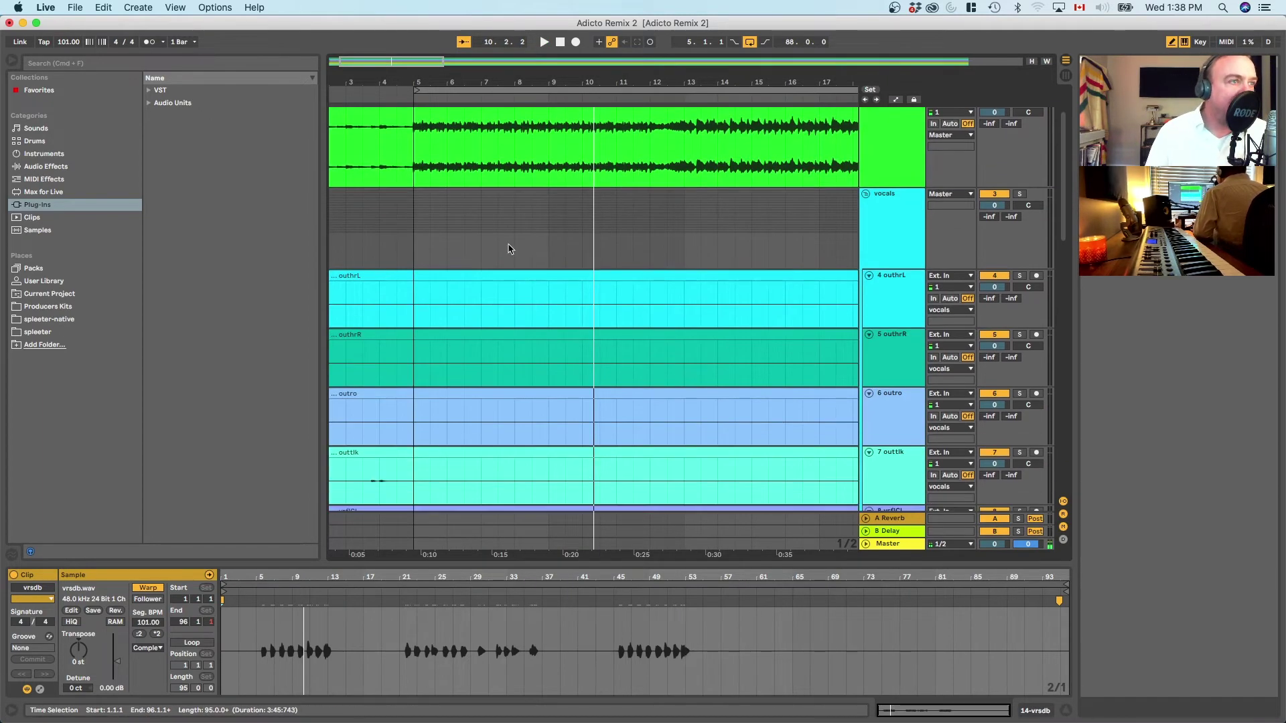
left_click(491, 274)
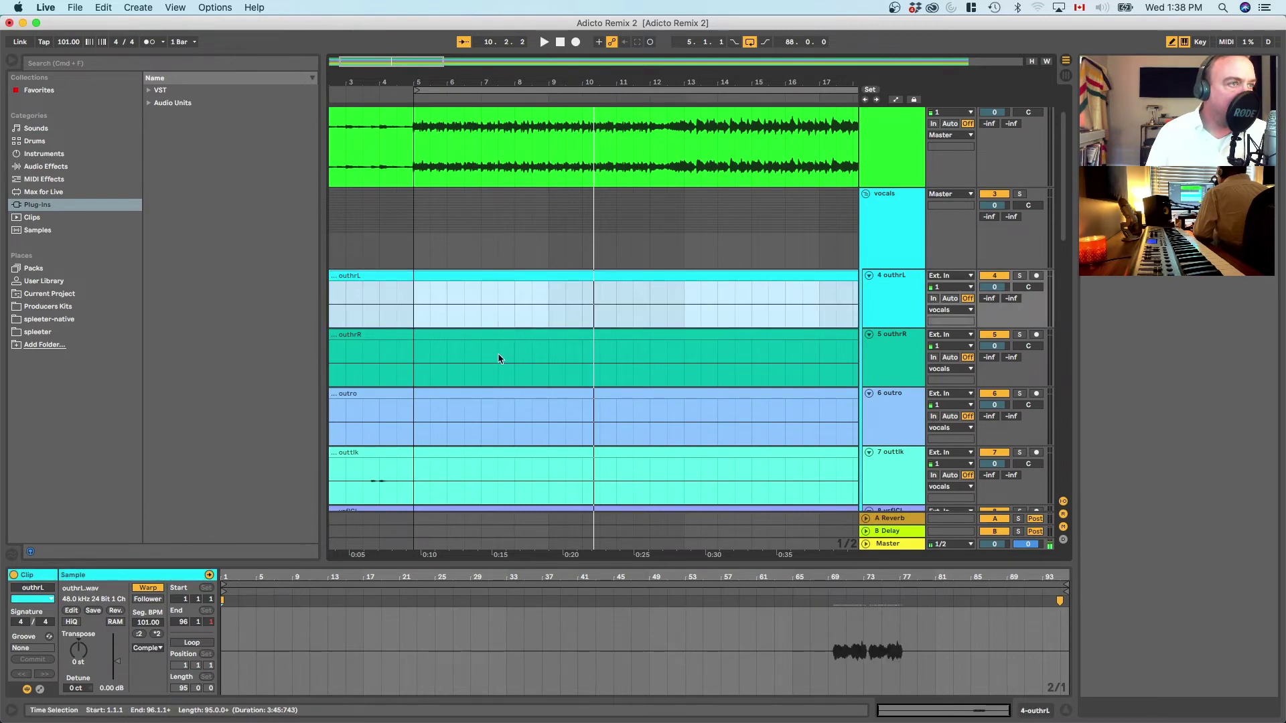
left_click(505, 336)
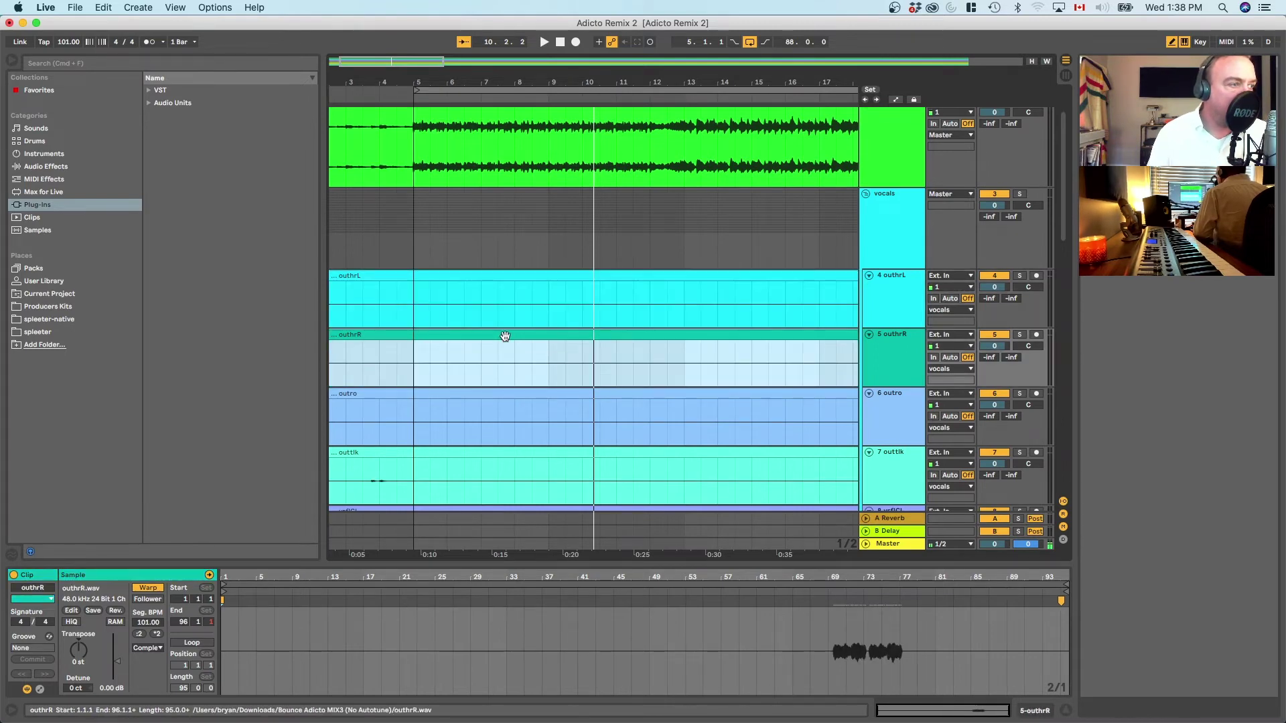
Step: Check the outro clip's warp settings and add a warp marker near the end of the outtlk sample
key("Down")
key("Down")
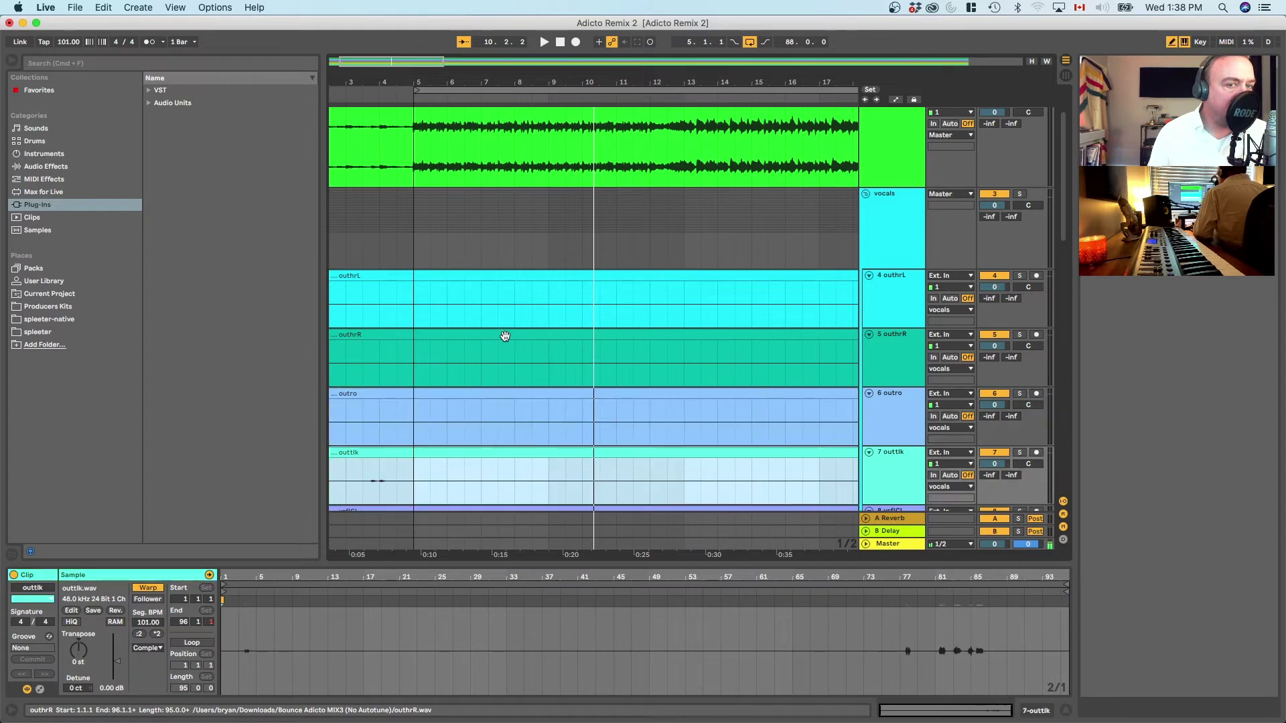
left_click(1060, 628)
Step: Turn on warping for the vrflCL clip and add a warp marker near its sample's end
left_click(509, 454)
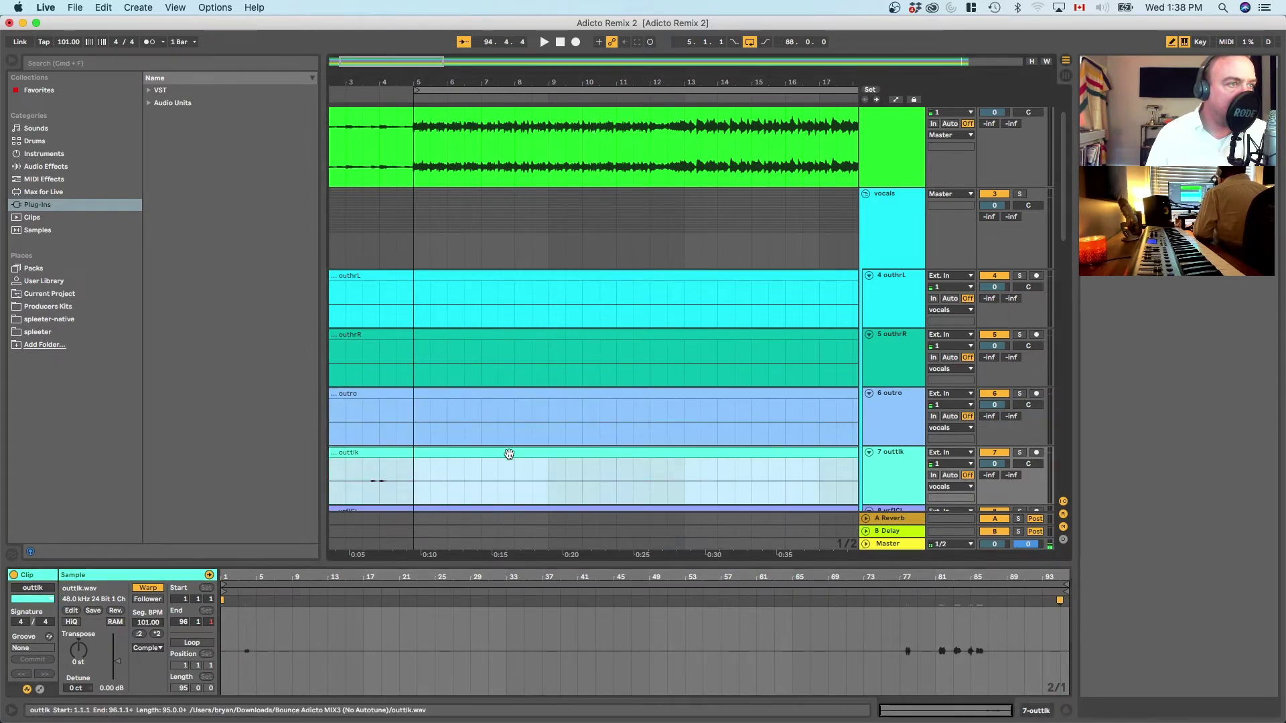
key("Down")
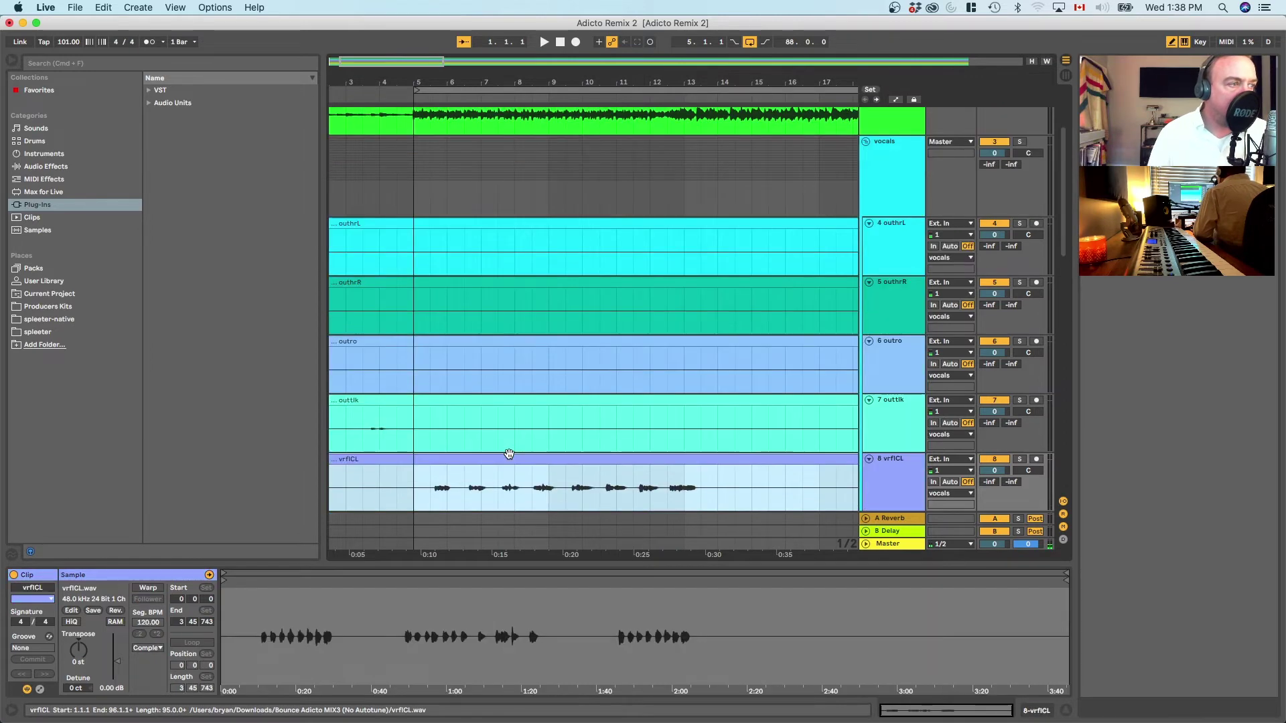
left_click(148, 589)
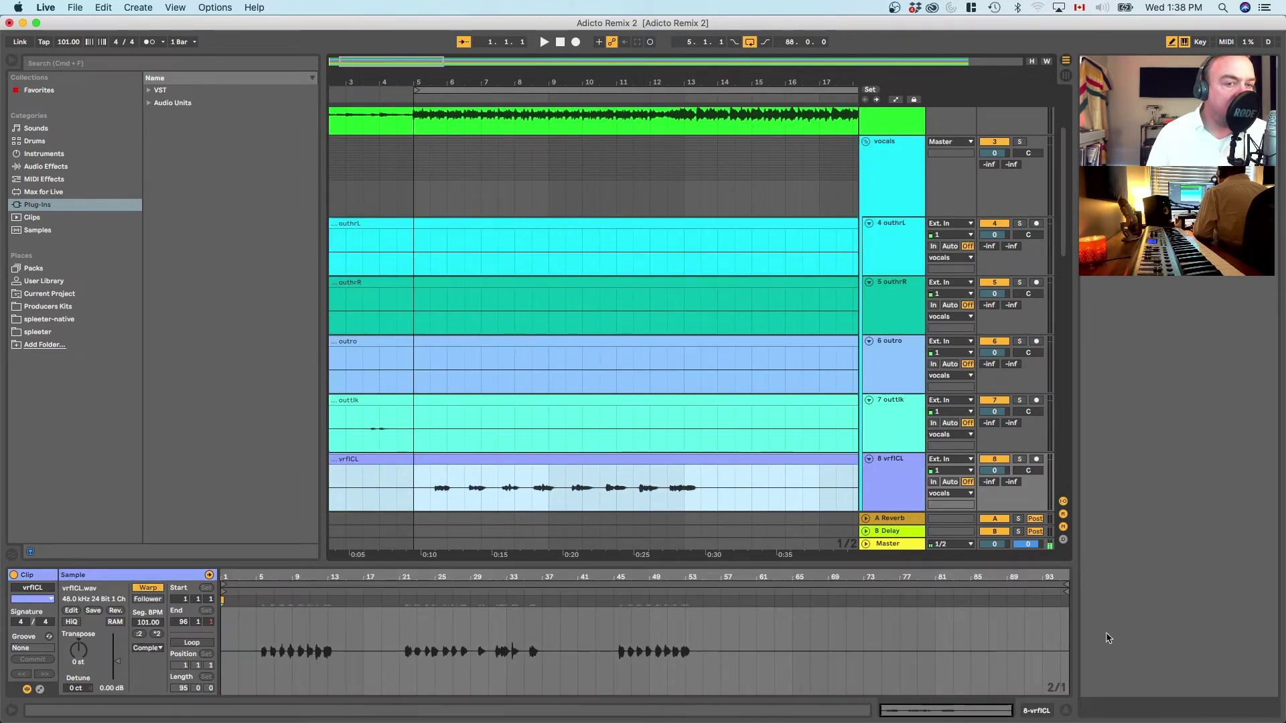
left_click(1059, 636)
scroll(434, 418, "down", 2)
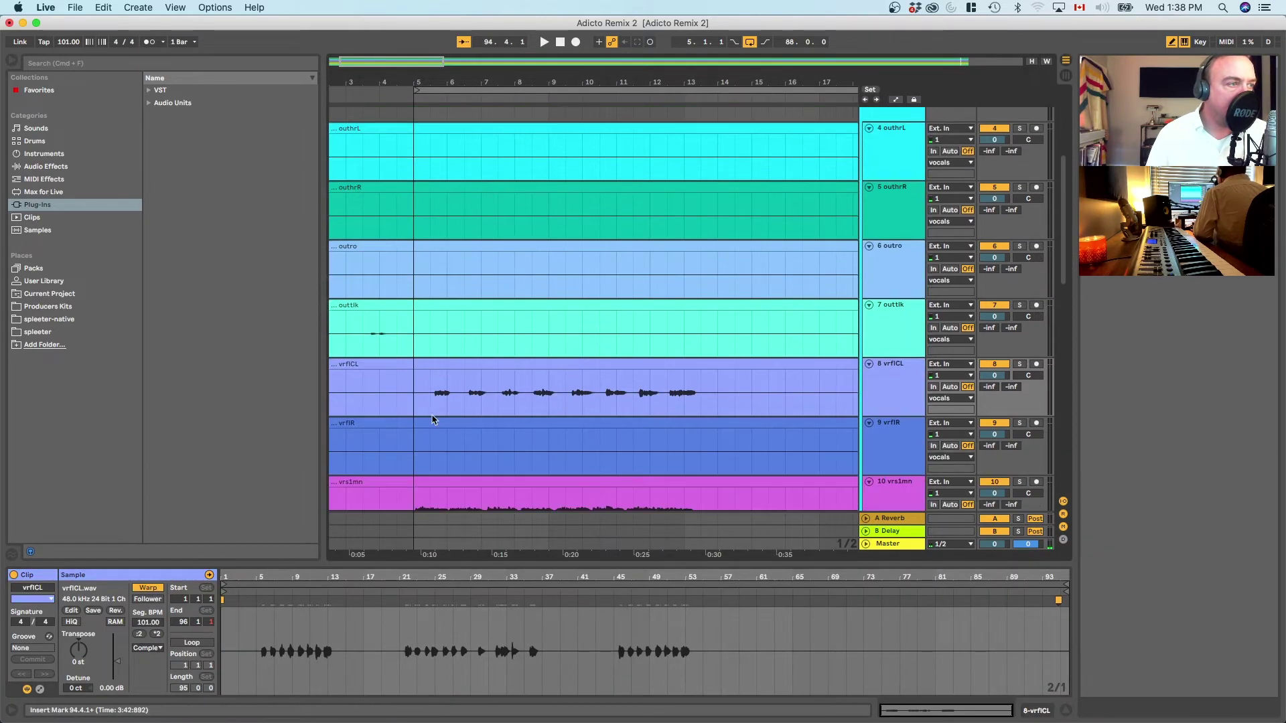
Step: Check the warp settings of the verse vocal clips one by one, from vrflCL through vrsdb
left_click(491, 335)
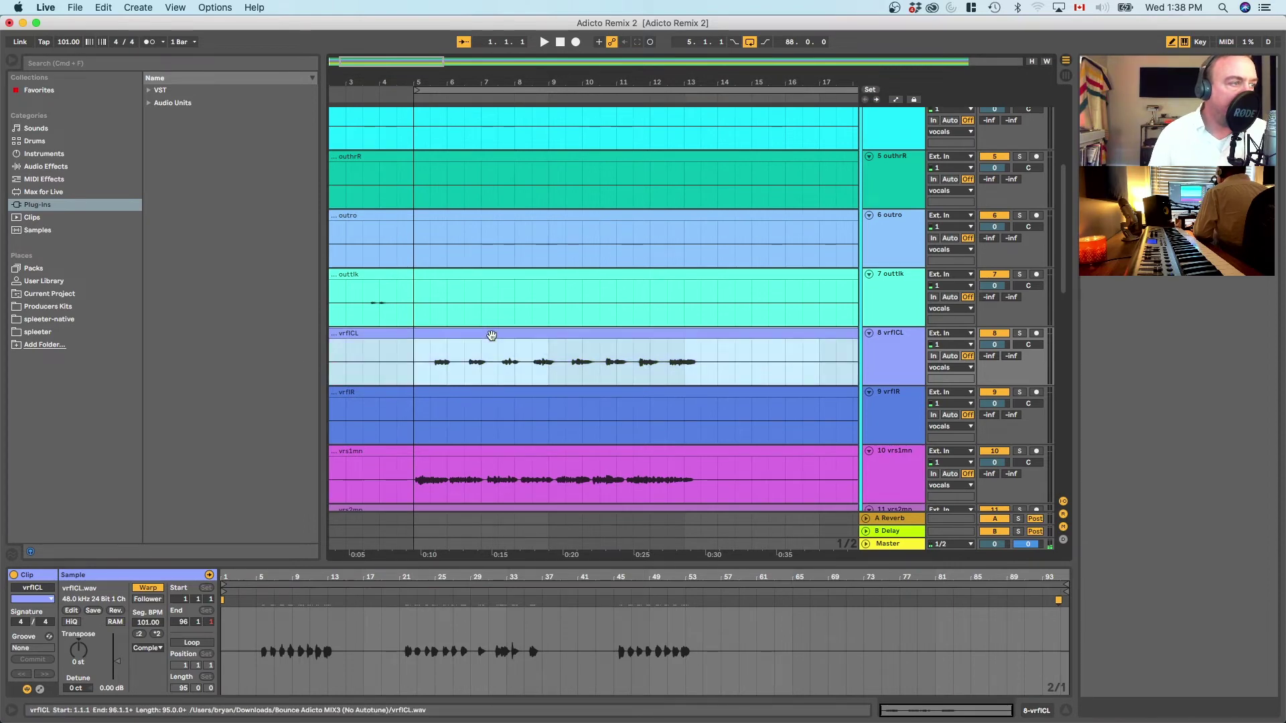
key("Down")
key("Down")
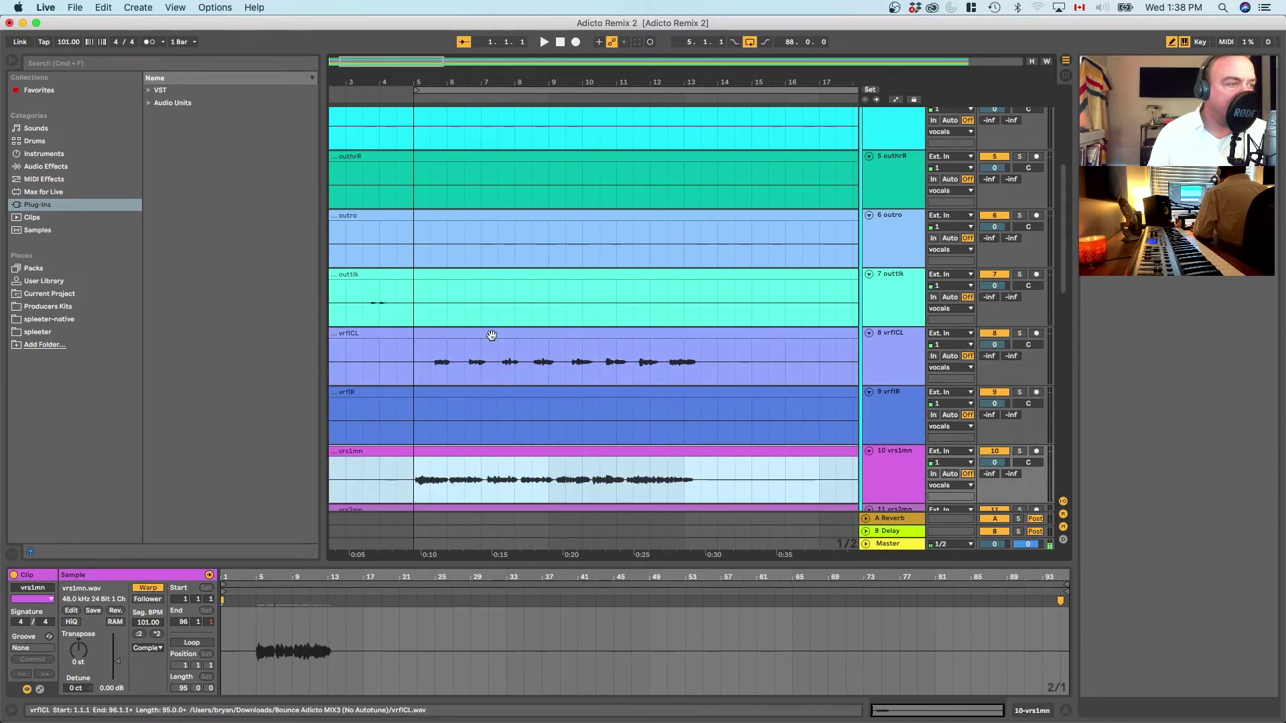
key("Down")
key("Down")
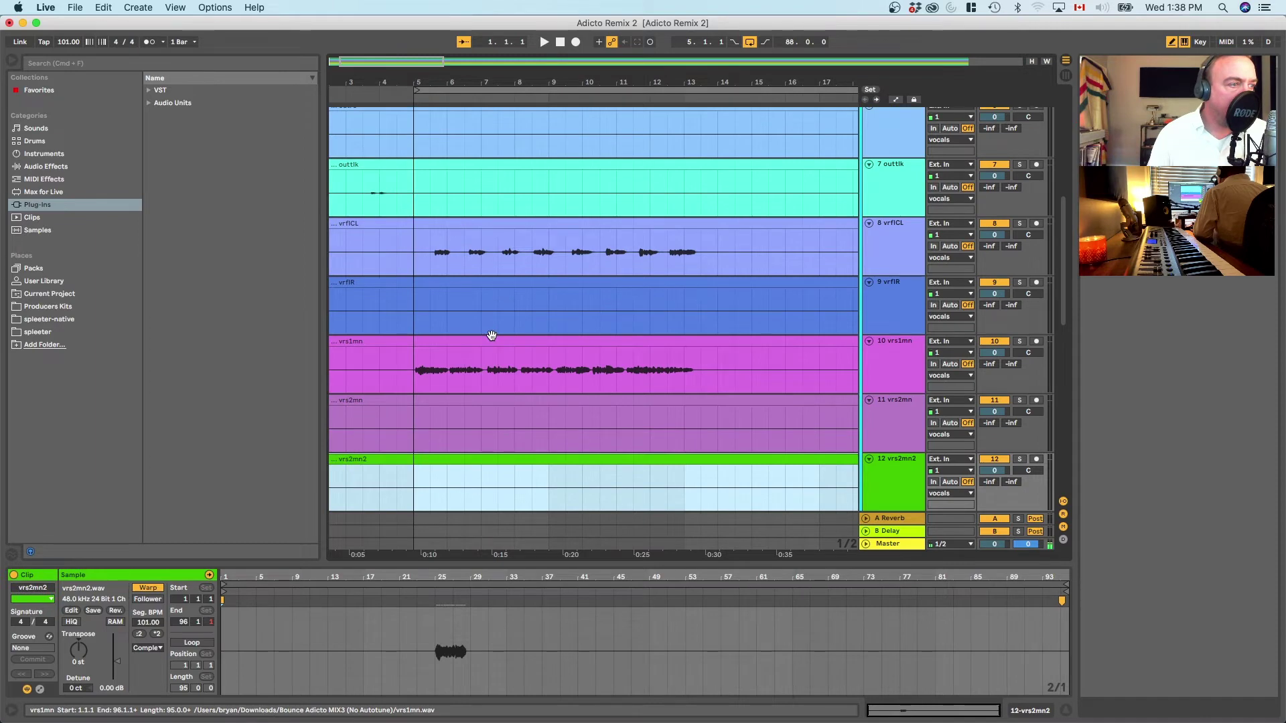
key("Down")
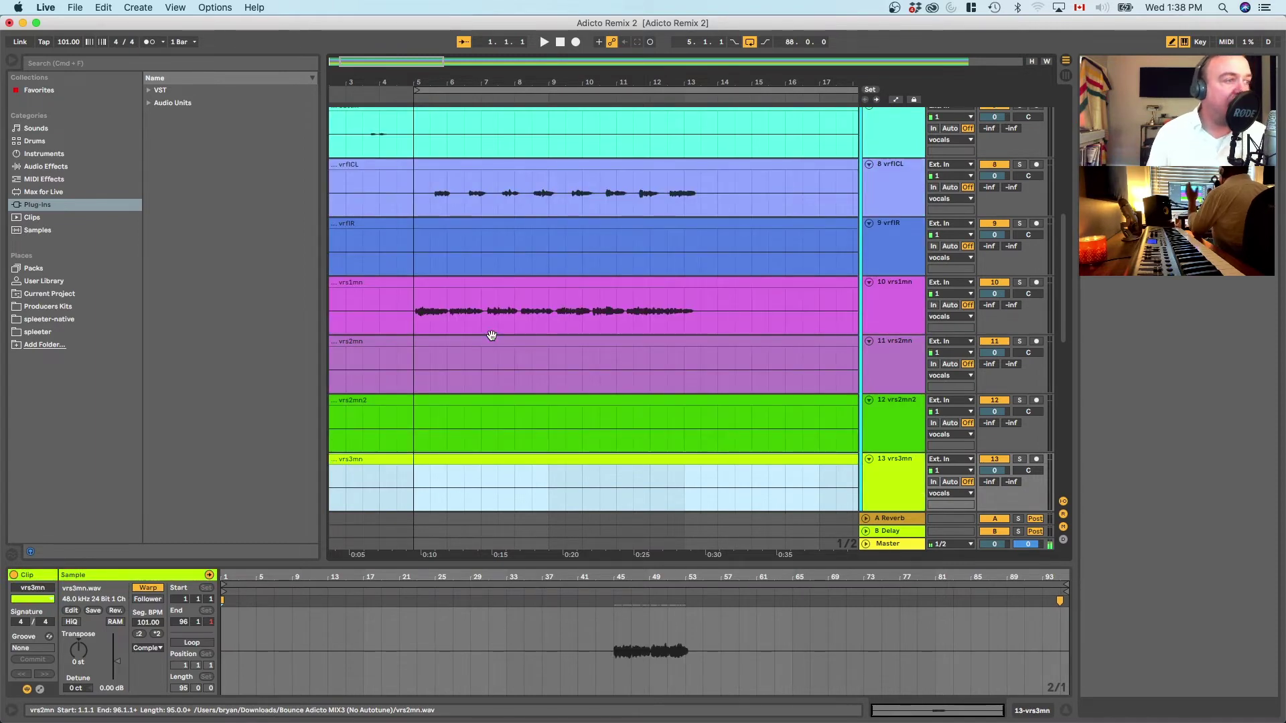
key("Down")
Step: Check the warp settings of the hook vocal clips one by one, from hkdb through hkmn2
key("Down")
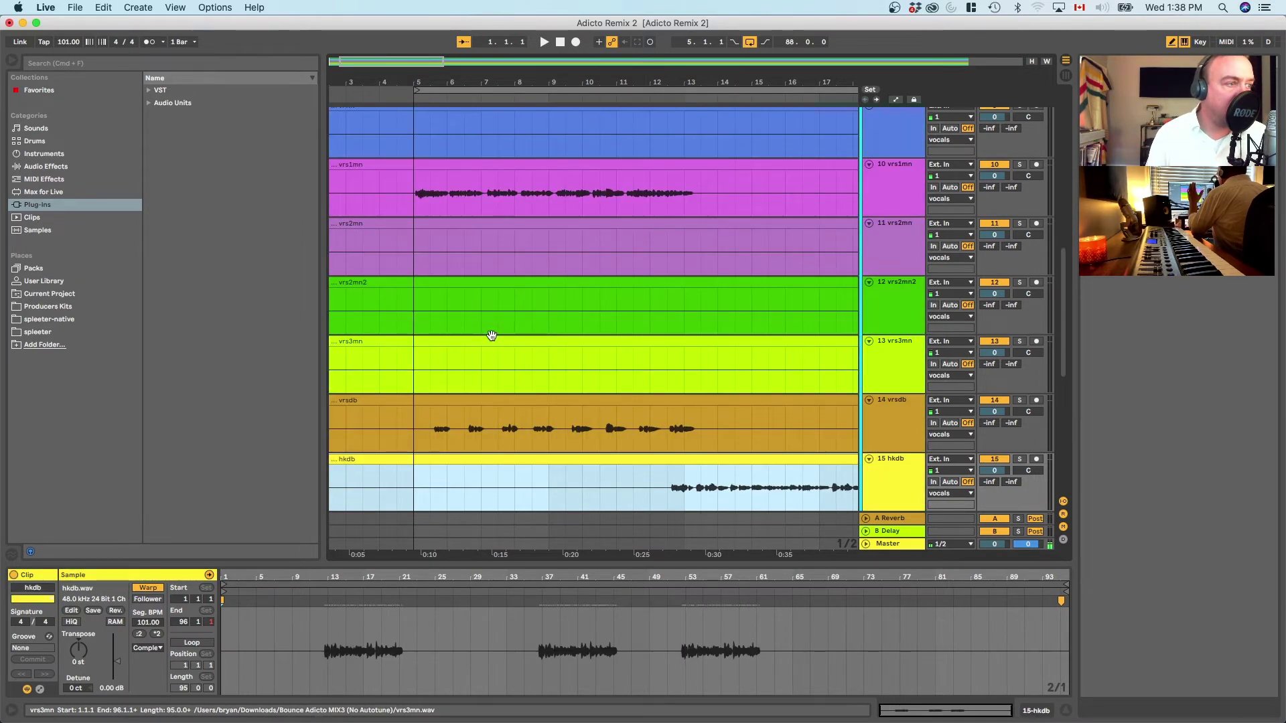
key("Down")
key("Down")
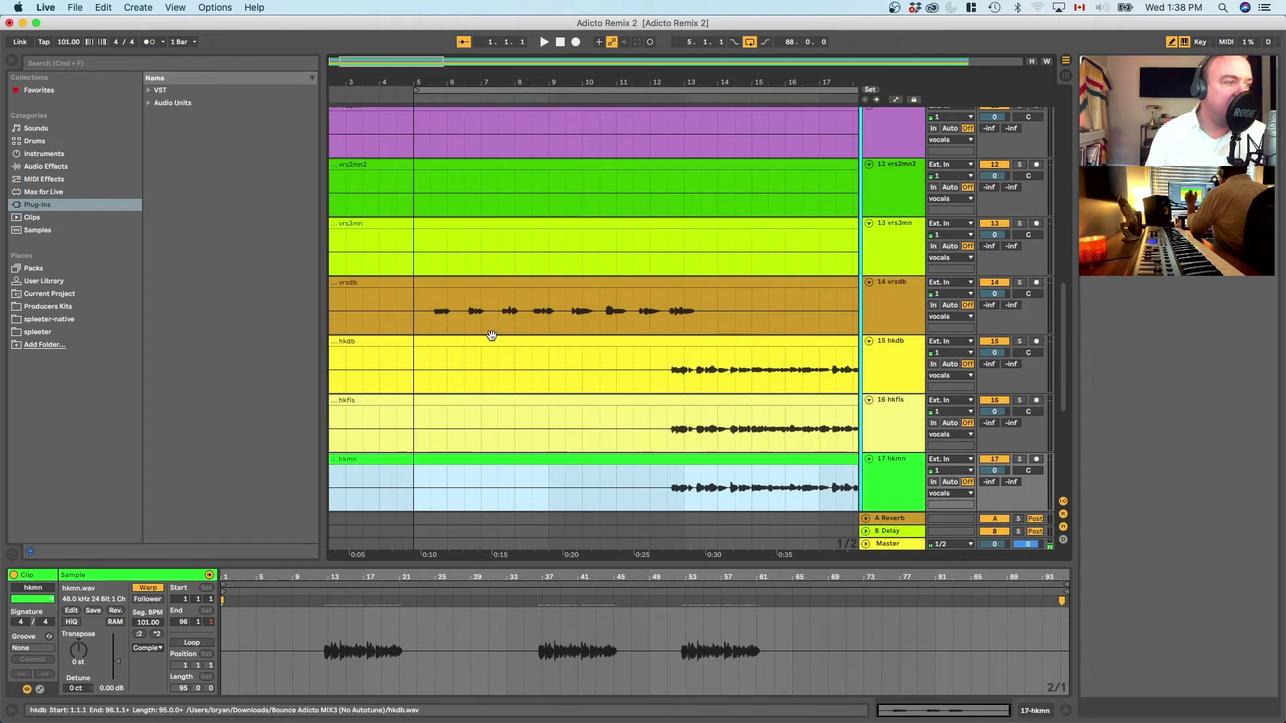
key("Down")
key("Down")
key("Down")
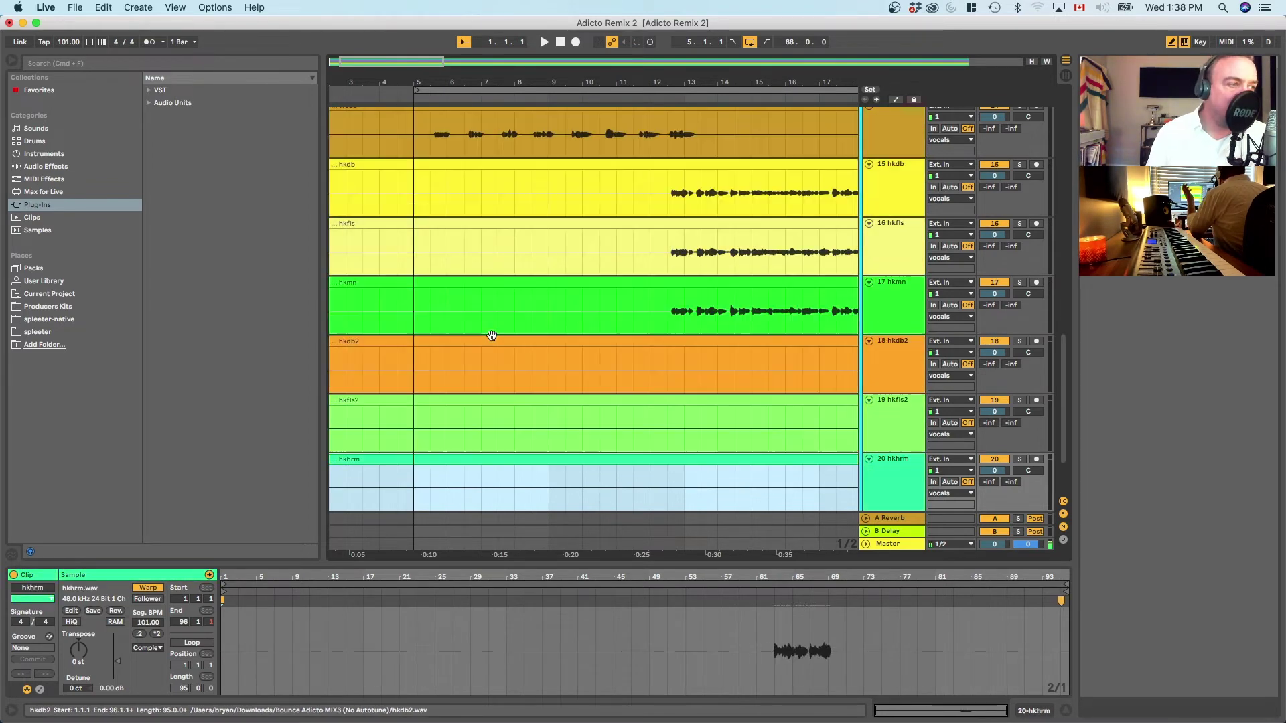
key("Down")
key("Down")
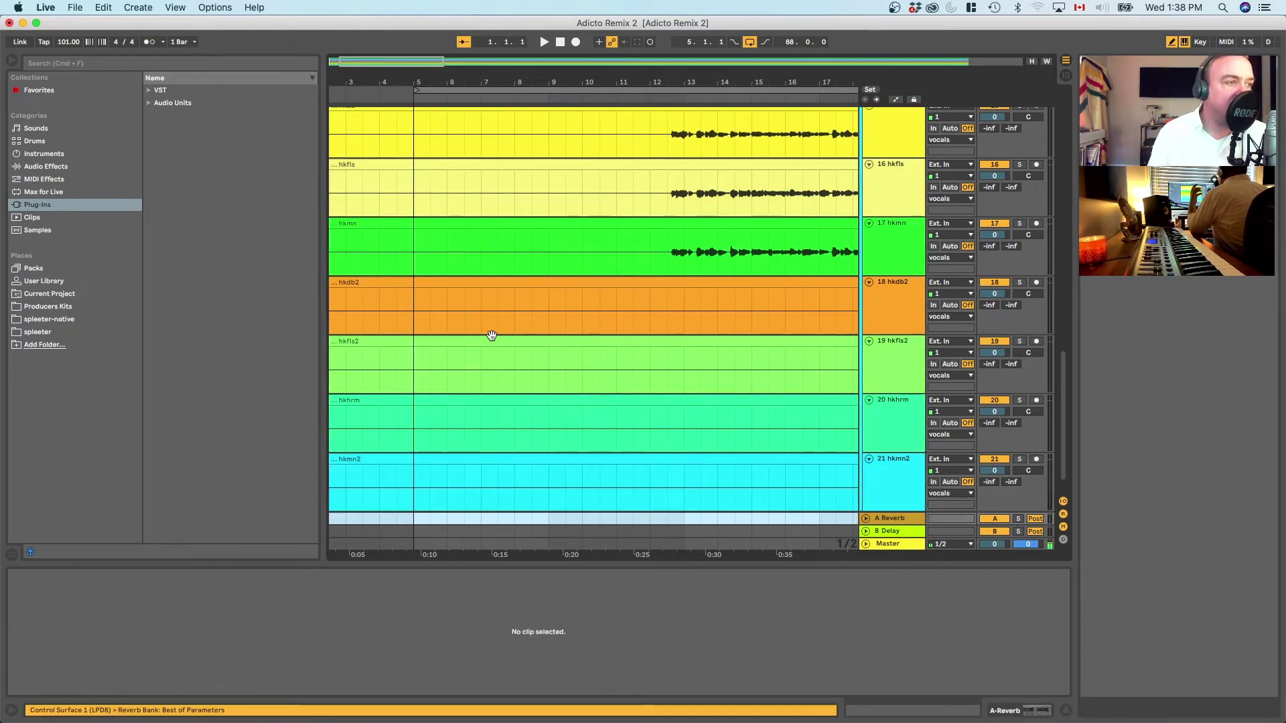
scroll(630, 402, "down", 1)
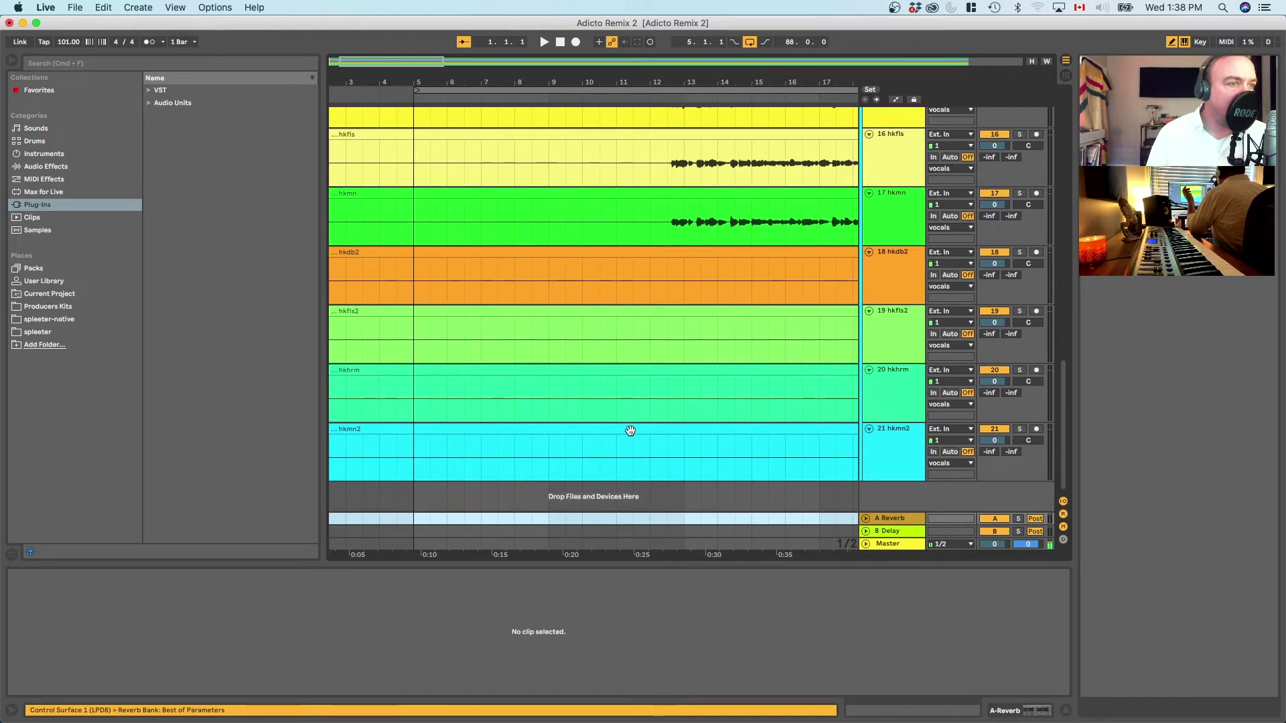
Step: Recheck the warp settings of every clip in reverse order, from hkmn2 back up to SUBMIX
left_click(618, 428)
key("Up")
key("Up")
key("Up")
key("Up")
key("Up")
key("Up")
key("Up")
key("Up")
key("Up")
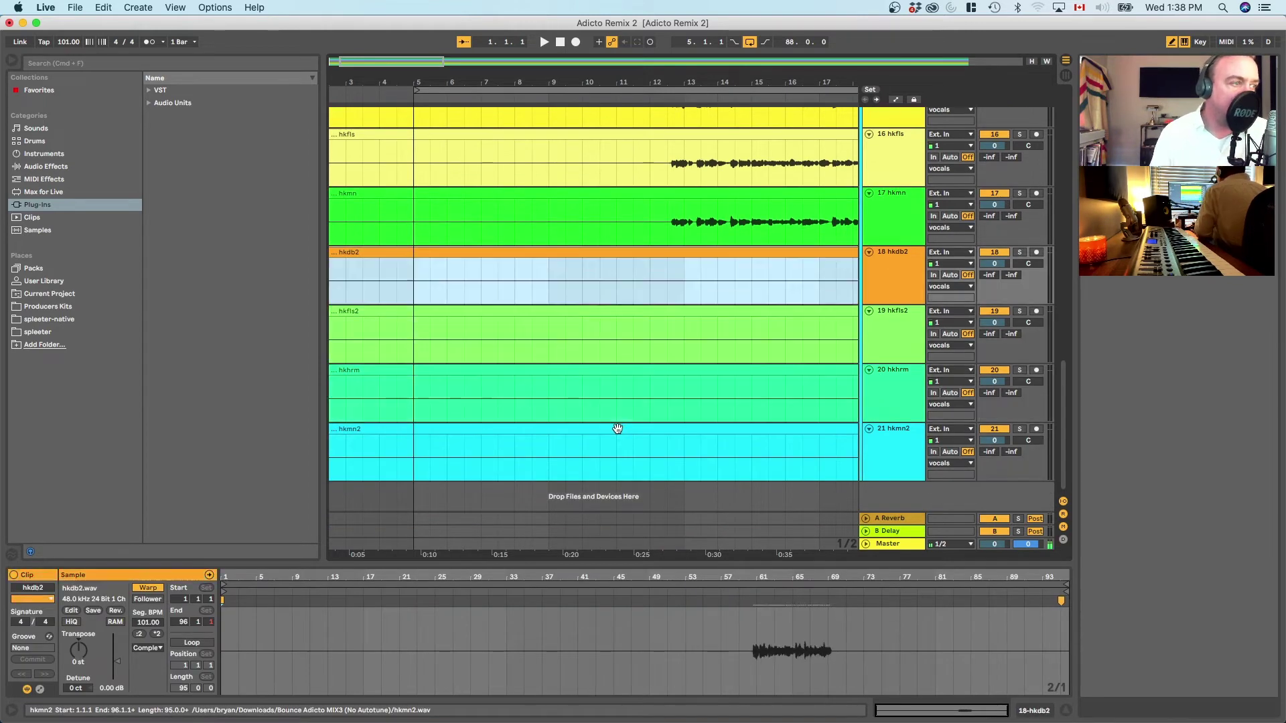
key("Up")
key("Up")
key("Up")
key("Up")
key("Up")
key("Up")
key("Up")
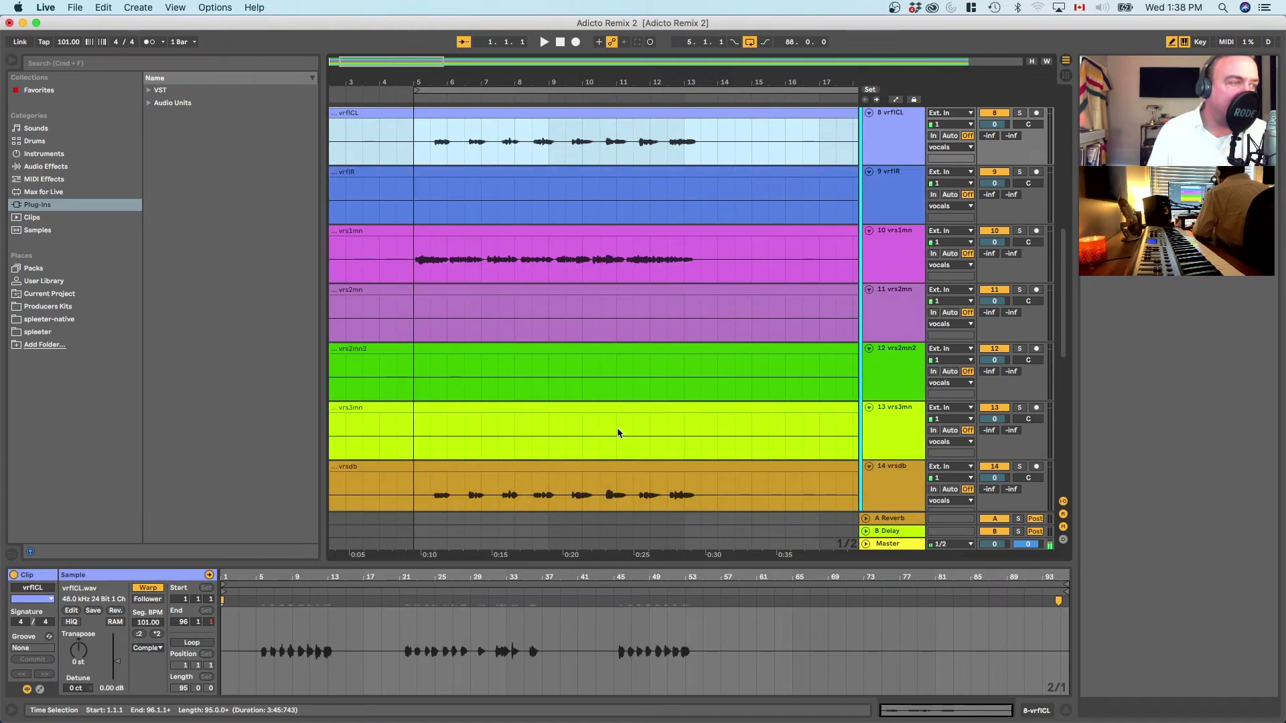
key("Up")
key("Up")
key("Up")
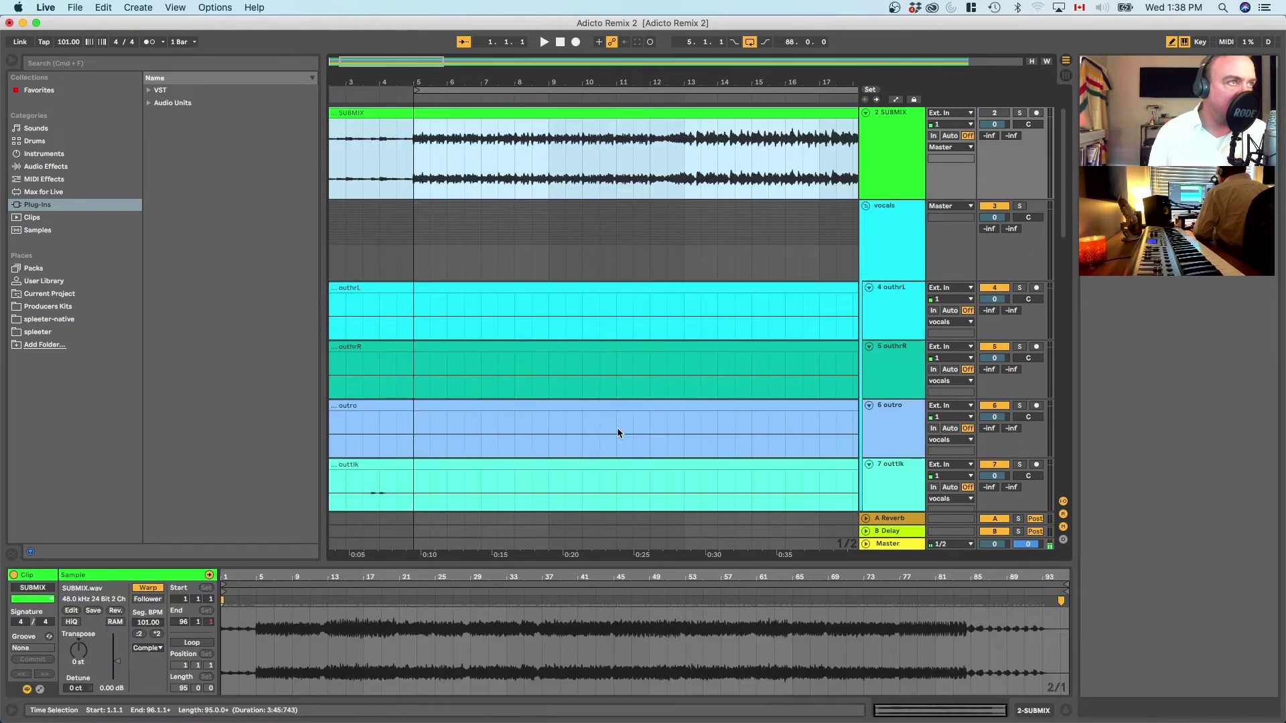
Step: Play the vocals group from bar 5 with the tempo set to 115 BPM to test the warping
left_click(413, 241)
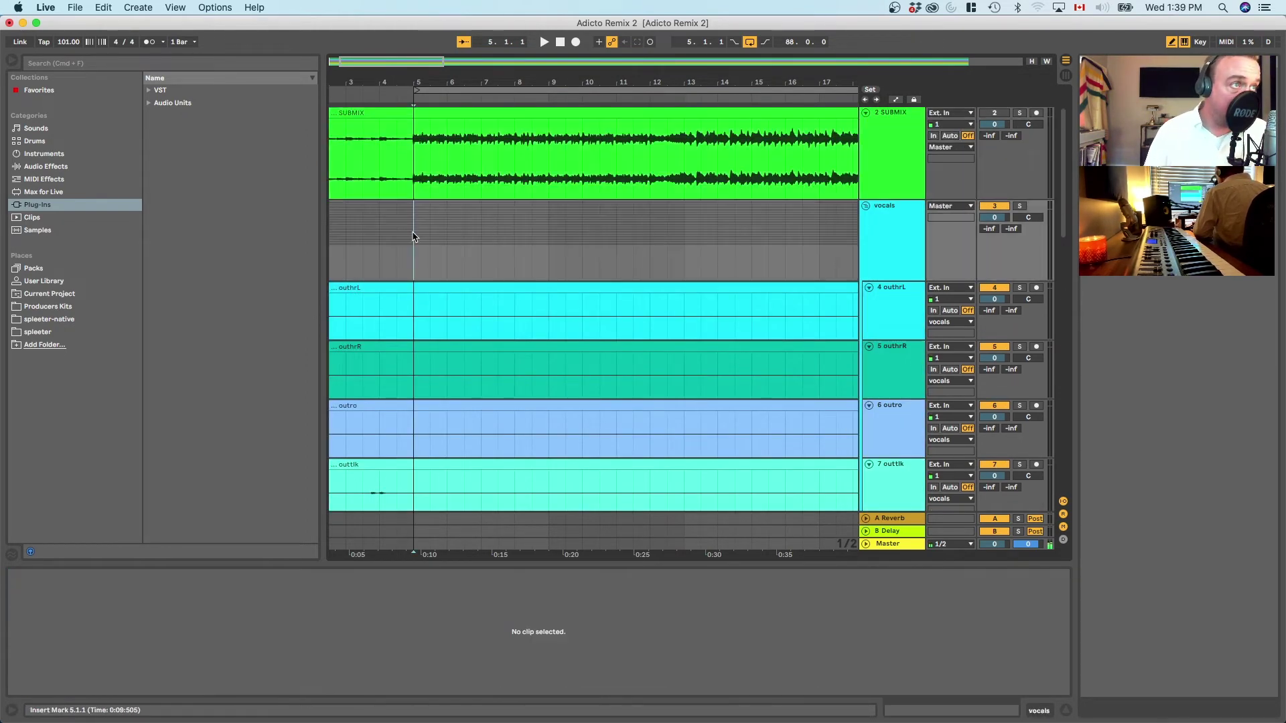
key("space")
left_click_drag(684, 86, 373, 91)
left_click_drag(69, 42, 69, 32)
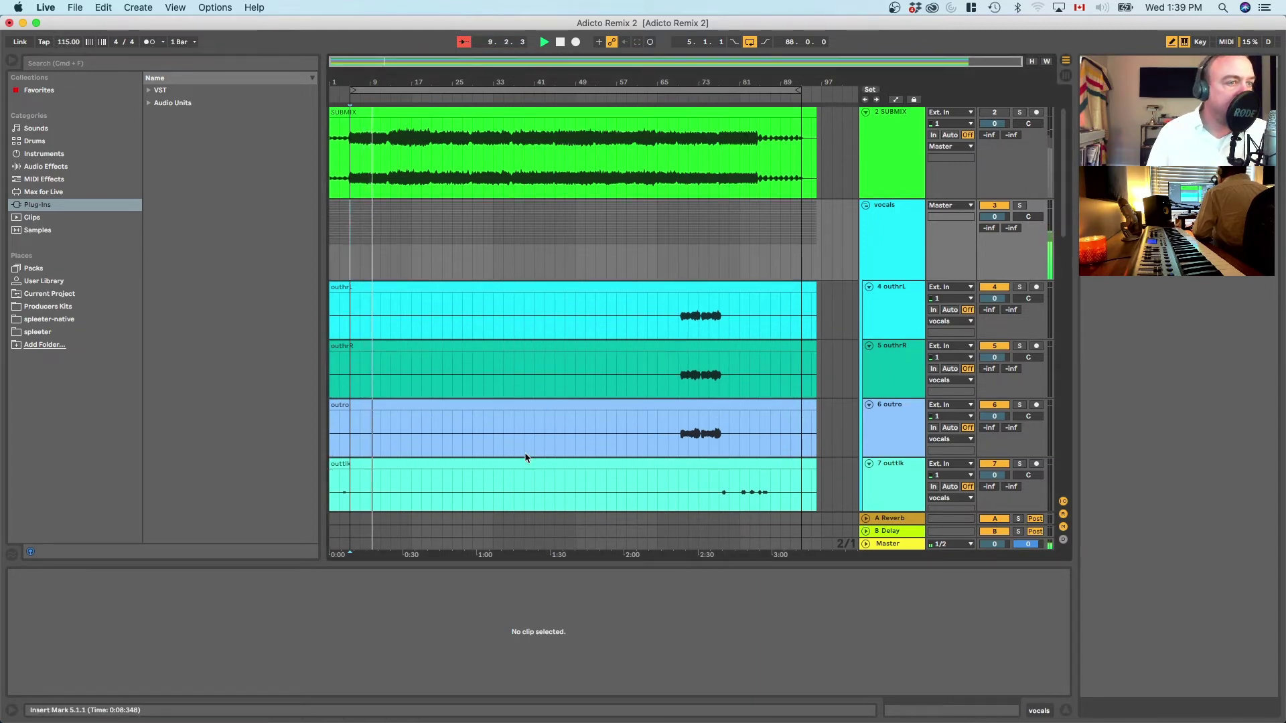
scroll(382, 372, "down", 5)
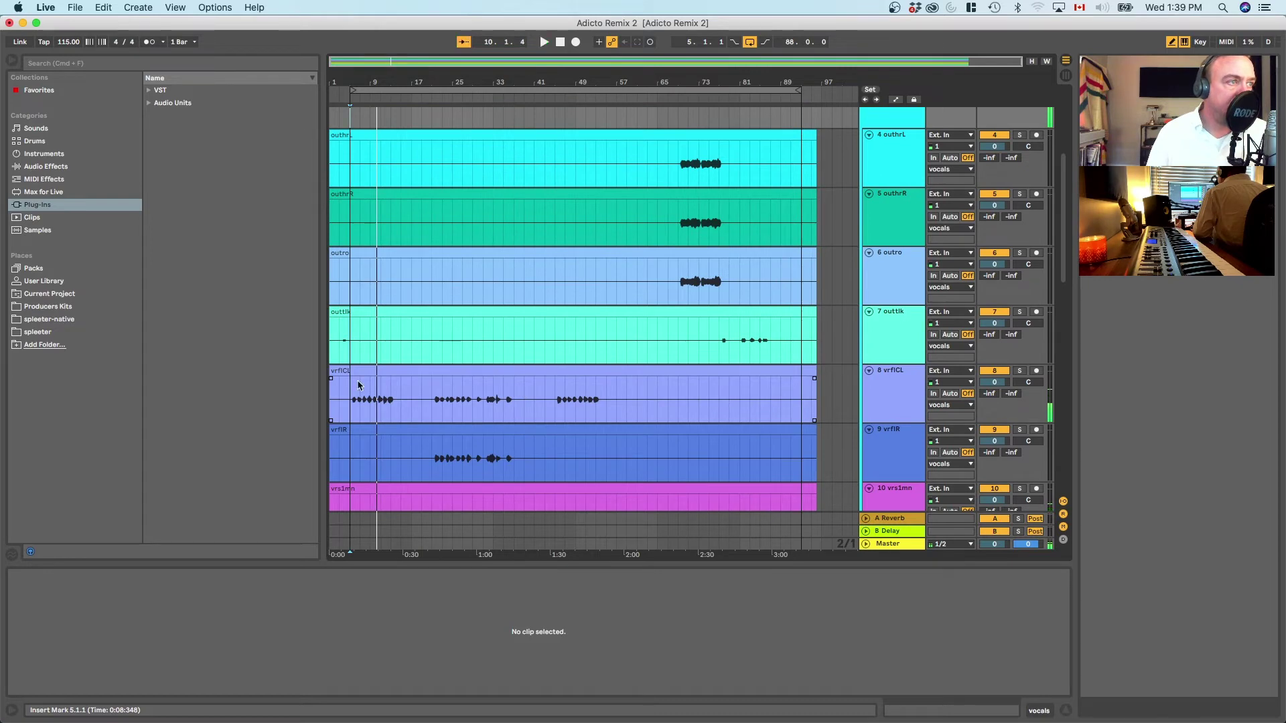
scroll(410, 250, "up", 3)
Step: Select all 18 vocal clips from outhrL to hkmn2 and set their warp mode to Complex Pro with an Envelope of 256
left_click(372, 232)
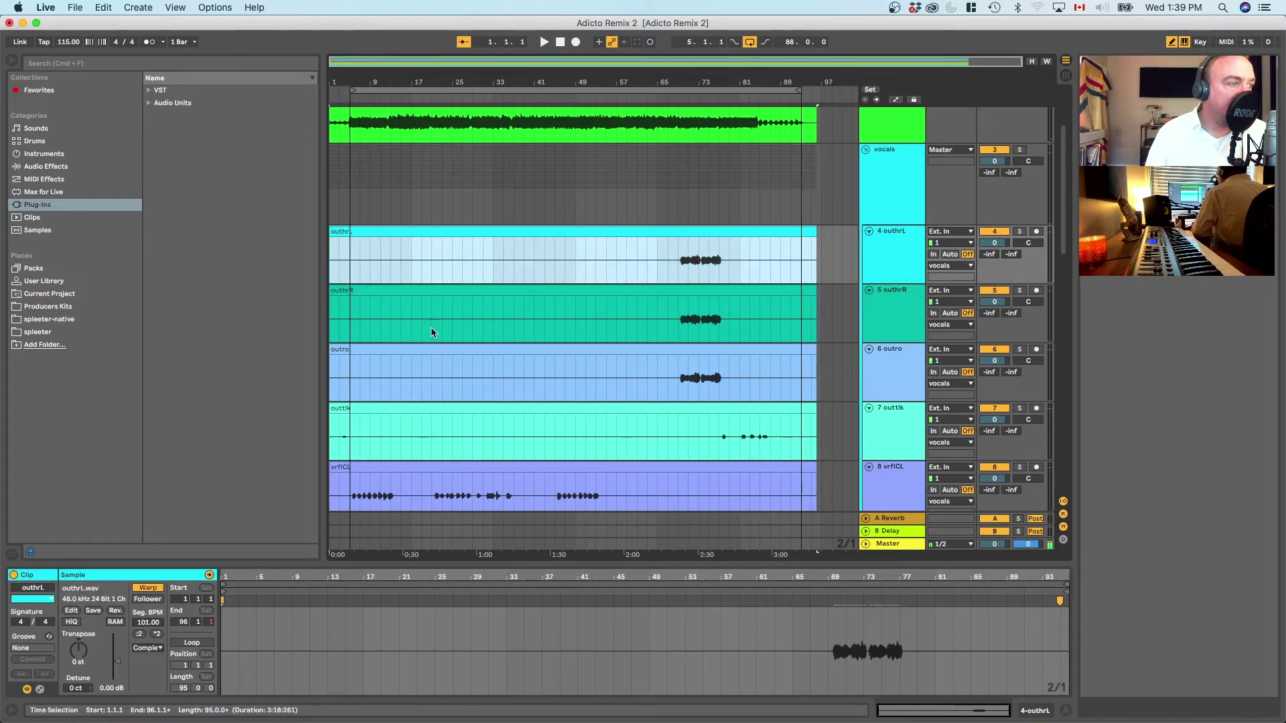
scroll(455, 402, "down", 10)
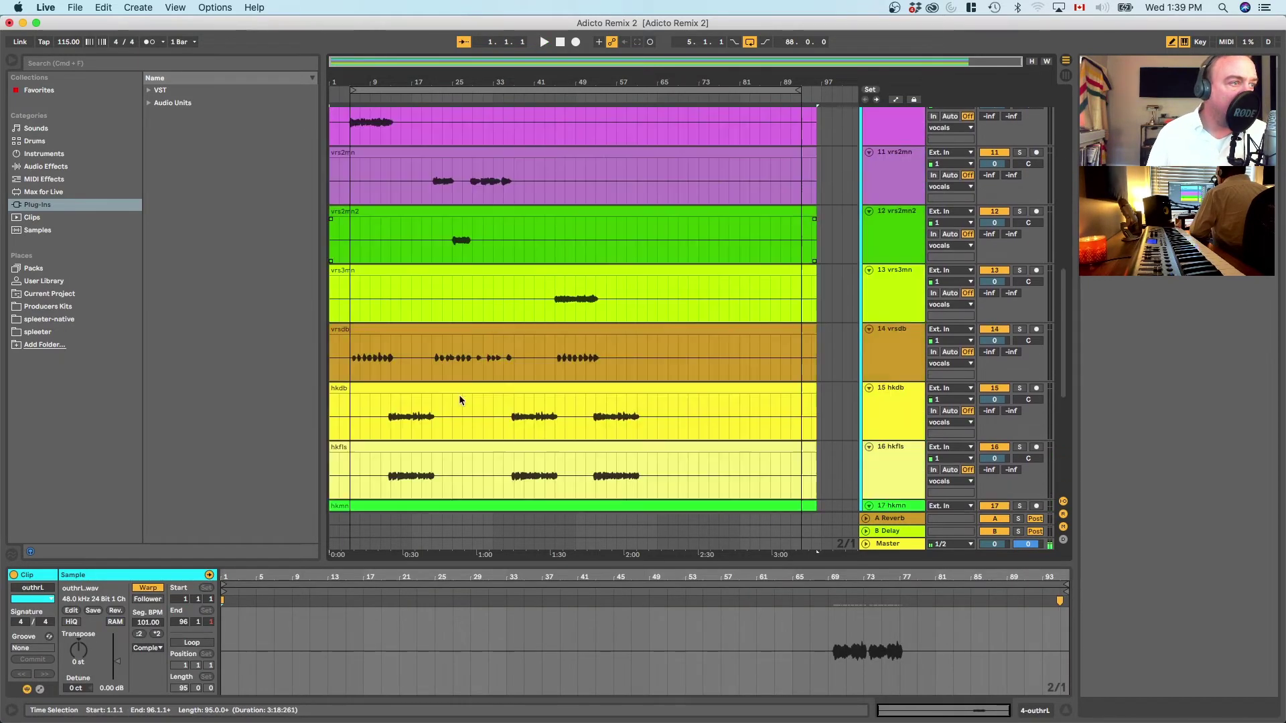
scroll(461, 400, "down", 2)
key("super+a")
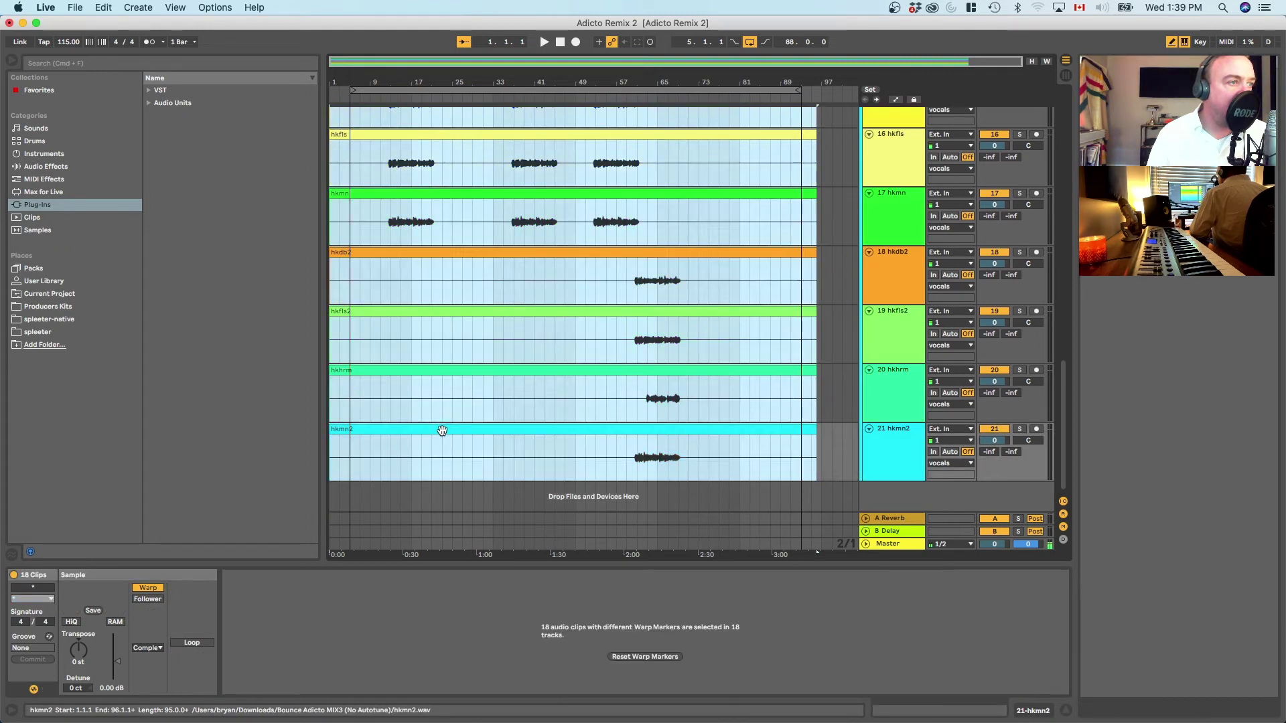
left_click(147, 647)
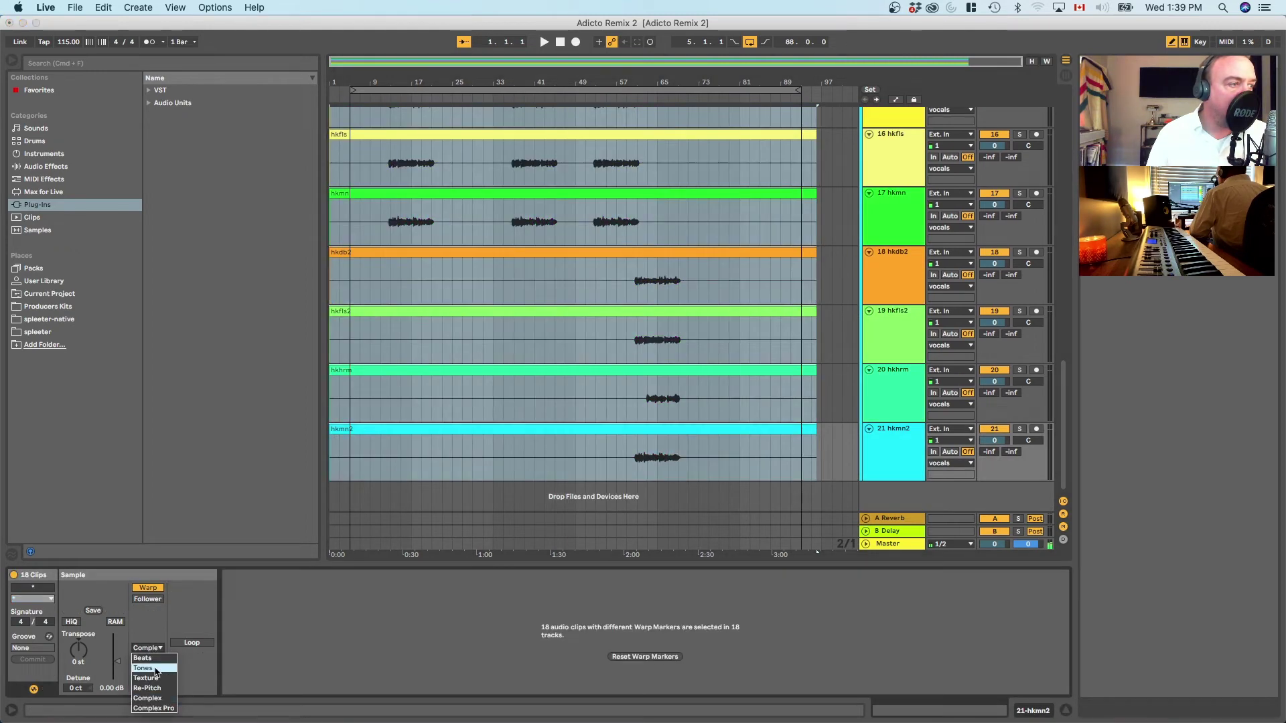
left_click(155, 708)
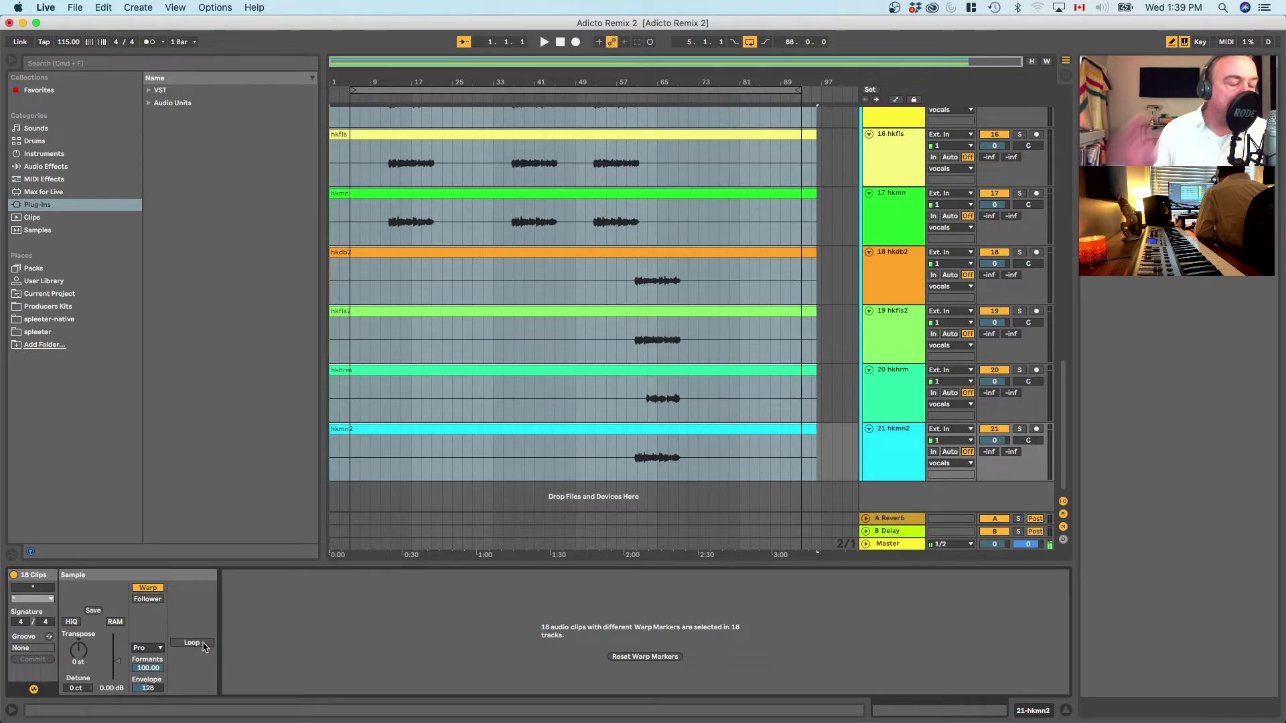
left_click_drag(148, 688, 147, 677)
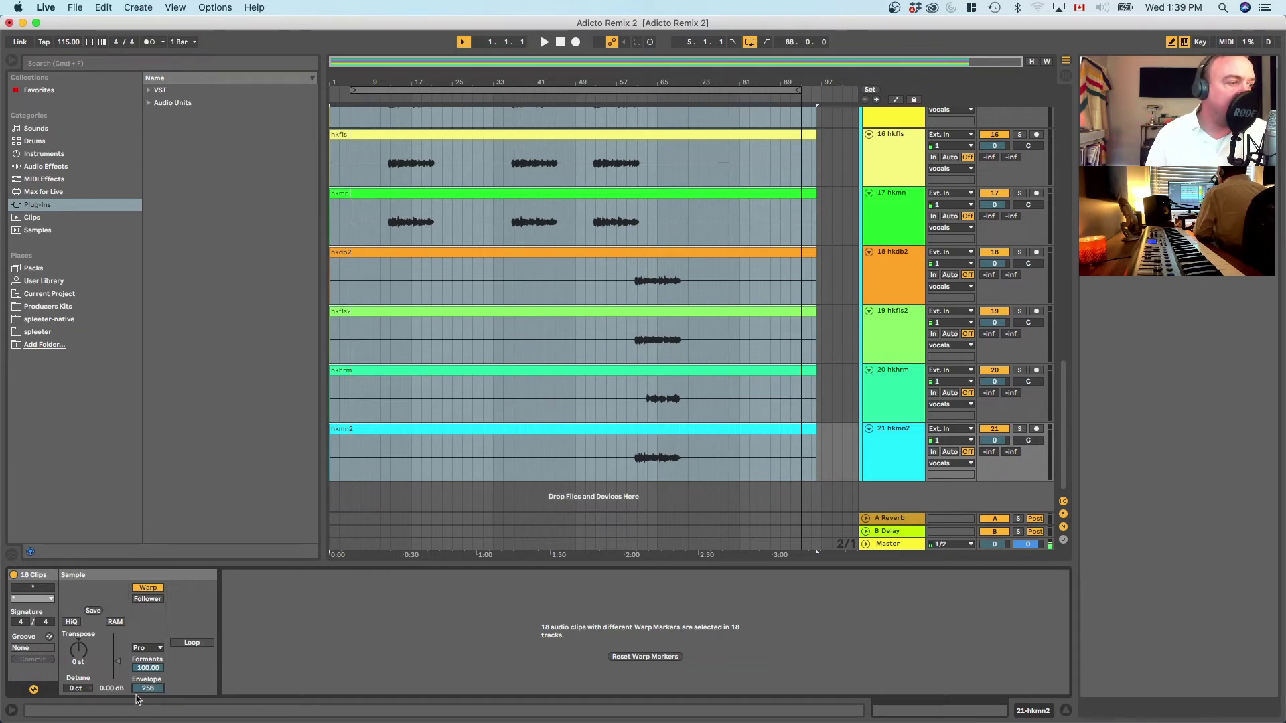
Step: Play the first hook from around bar 13 and set the vocals group's Reverb send to -17.5 dB and Delay send to -25.0 dB
left_click(392, 100)
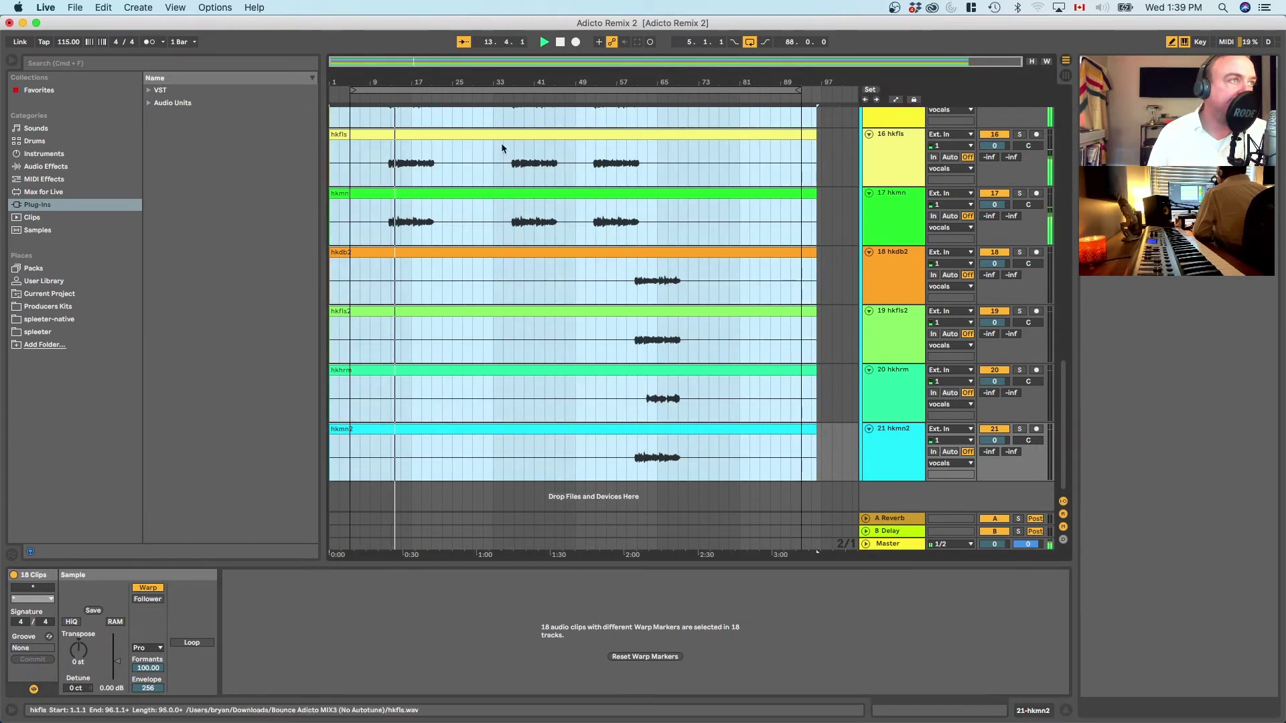
scroll(696, 321, "up", 2)
scroll(697, 320, "up", 15)
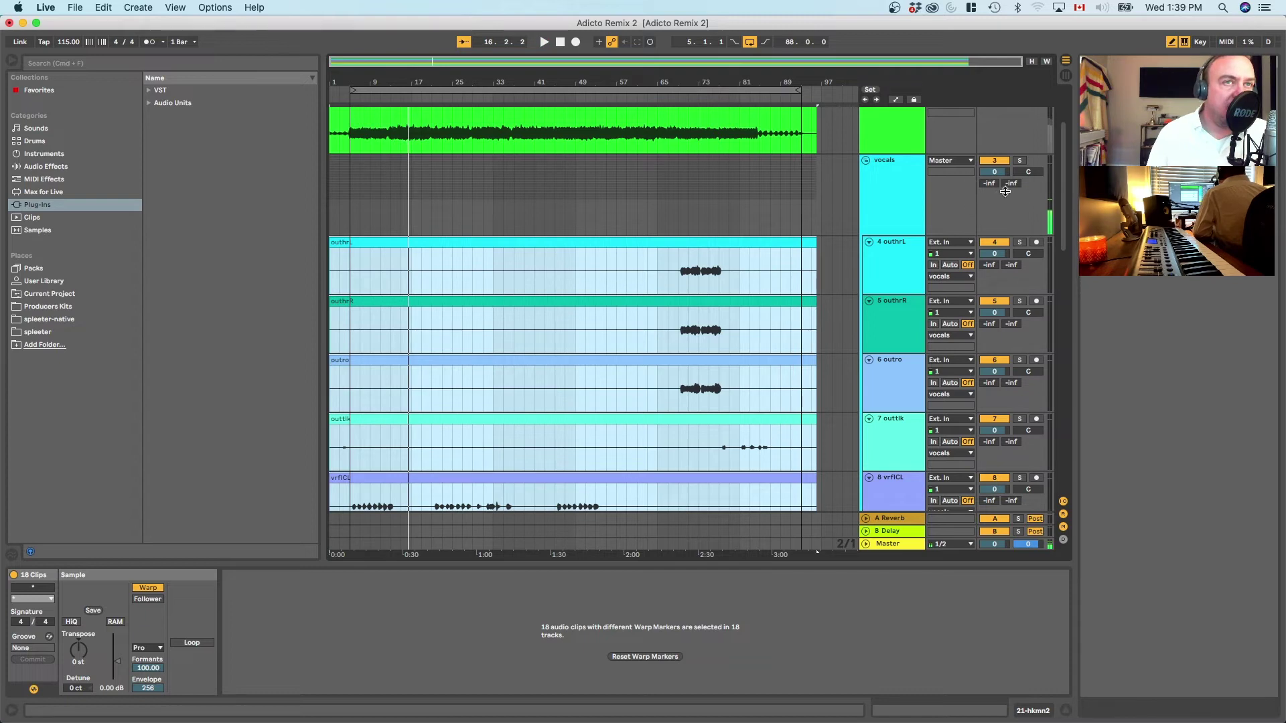
key("space")
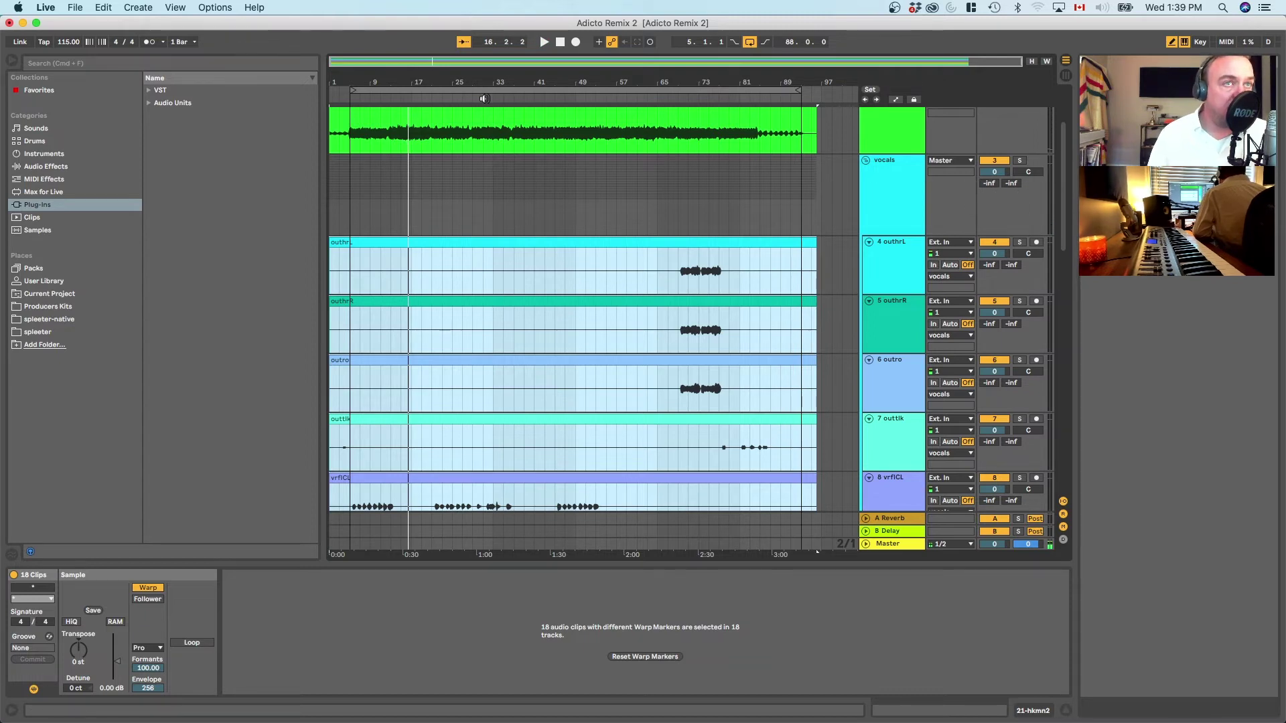
left_click(402, 99)
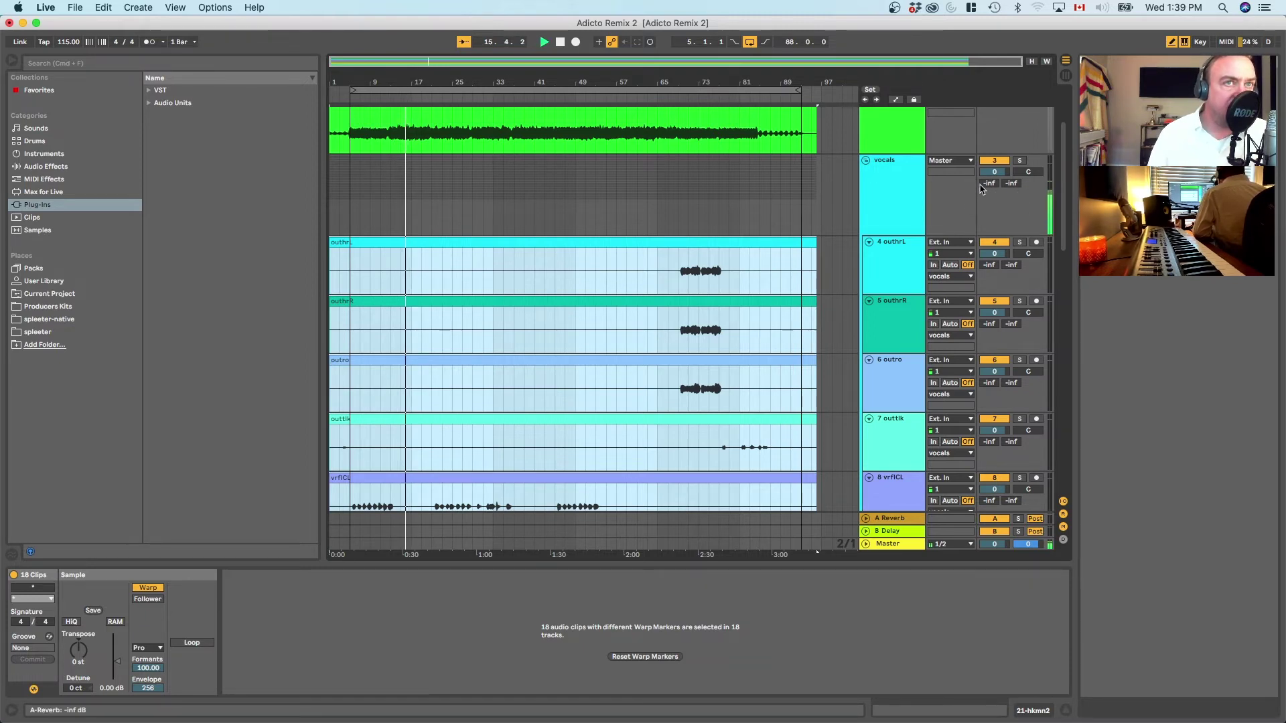
mouse_move(989, 183)
left_mouse_down()
mouse_move(989, 131)
mouse_move(989, 159)
mouse_move(1012, 153)
mouse_move(1011, 189)
left_mouse_up()
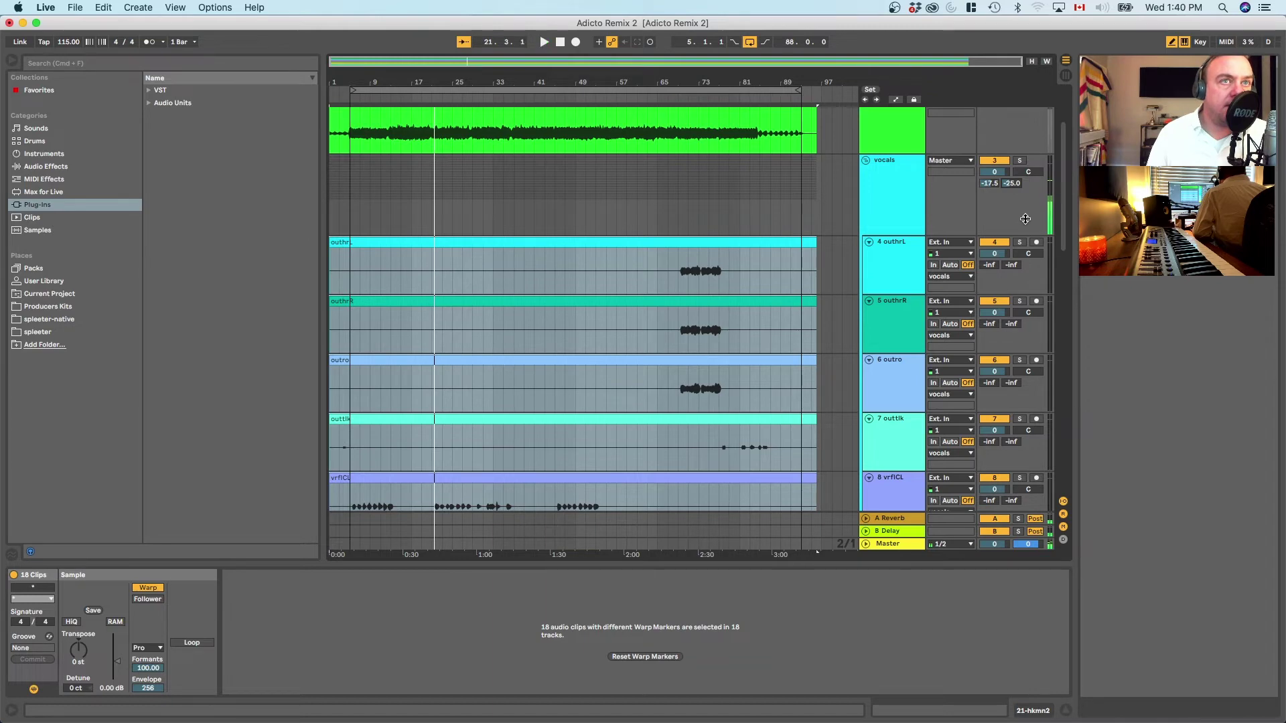
Step: Fold the vocals group and the SUBMIX track, and set the song tempo to 101 BPM
left_click(866, 160)
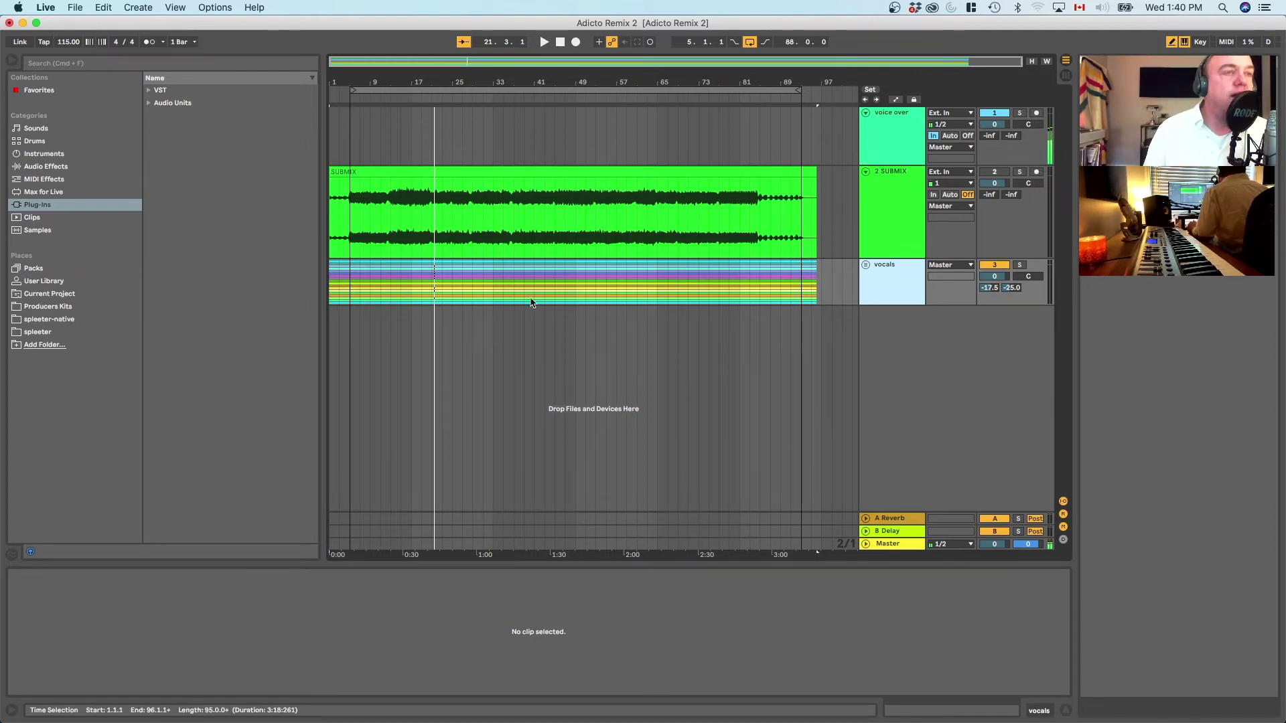
left_click(898, 263)
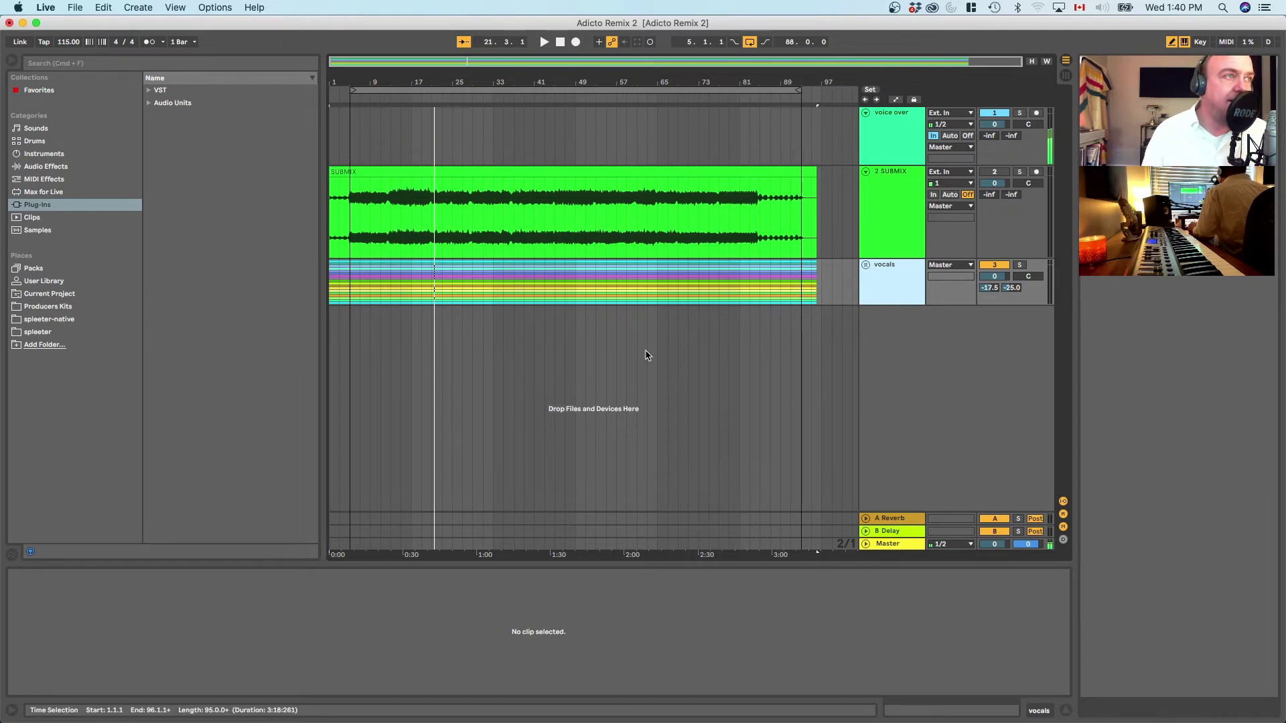
left_click(867, 171)
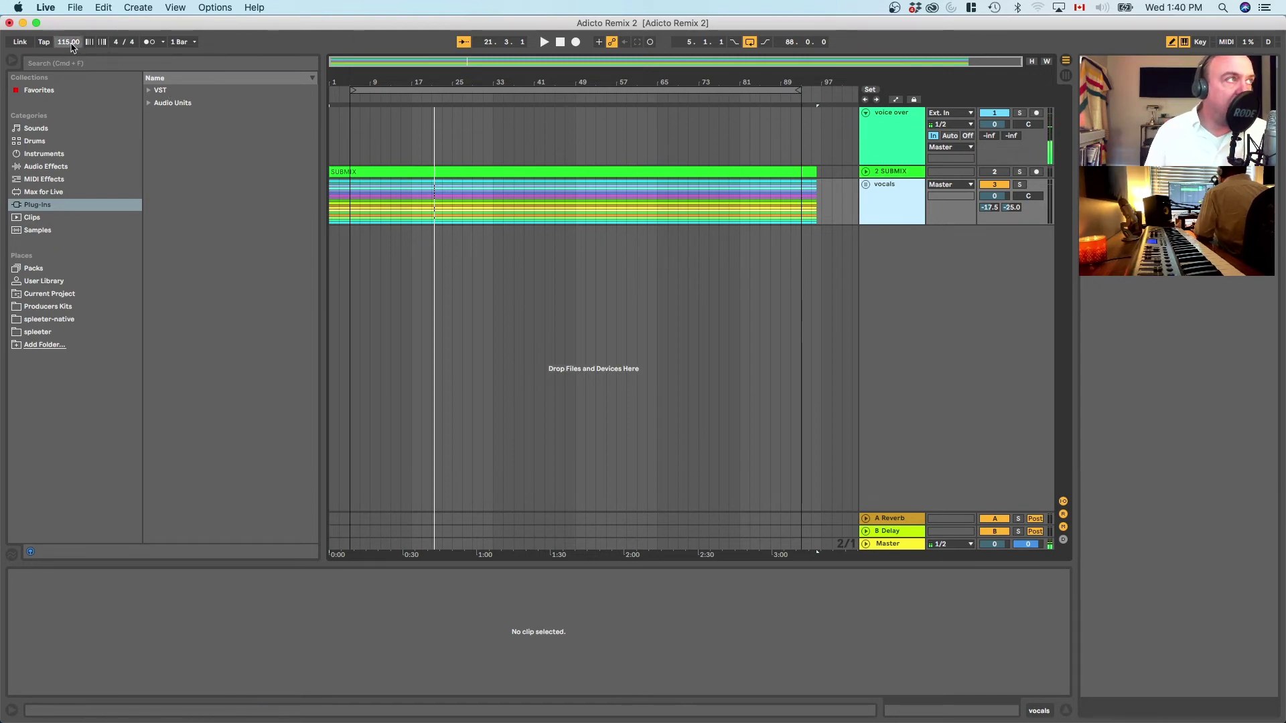
left_click_drag(64, 46, 65, 47)
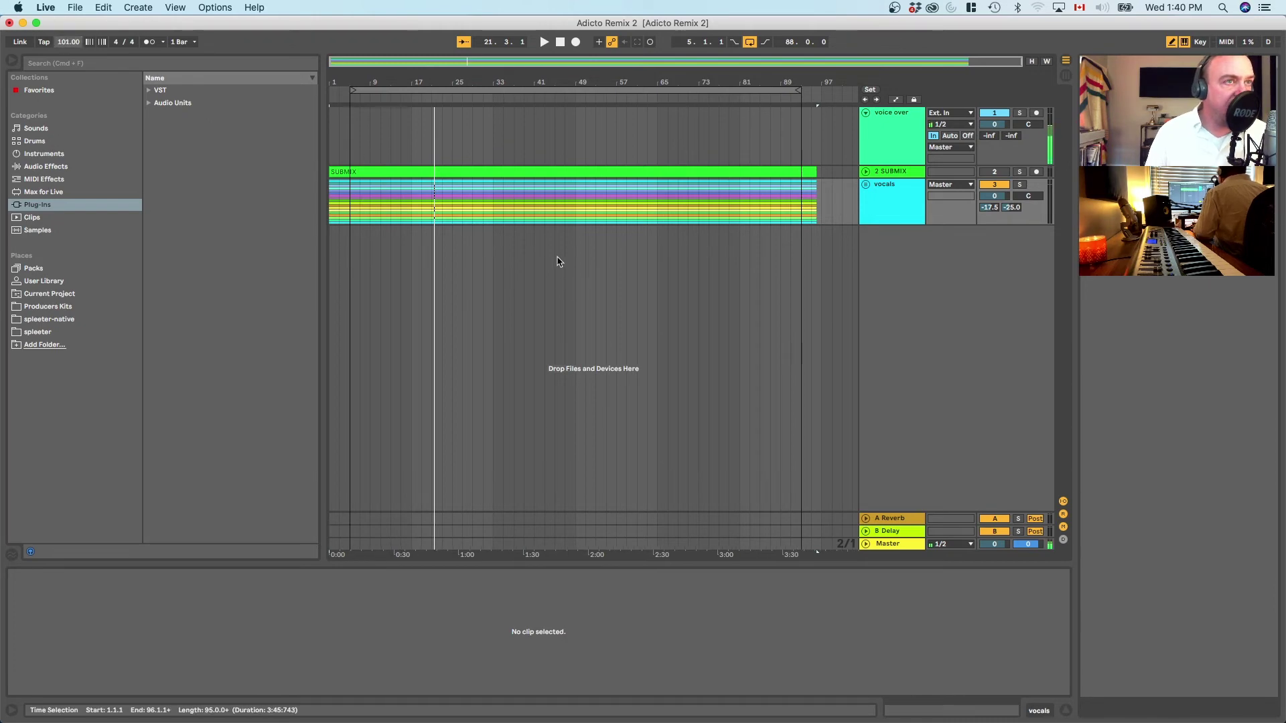
Step: Bring chord.wav from the Bounce Adicto MIX3 (No Autotune) folder in Finder onto a new track below the vocals group at bar 1
key("super+Tab")
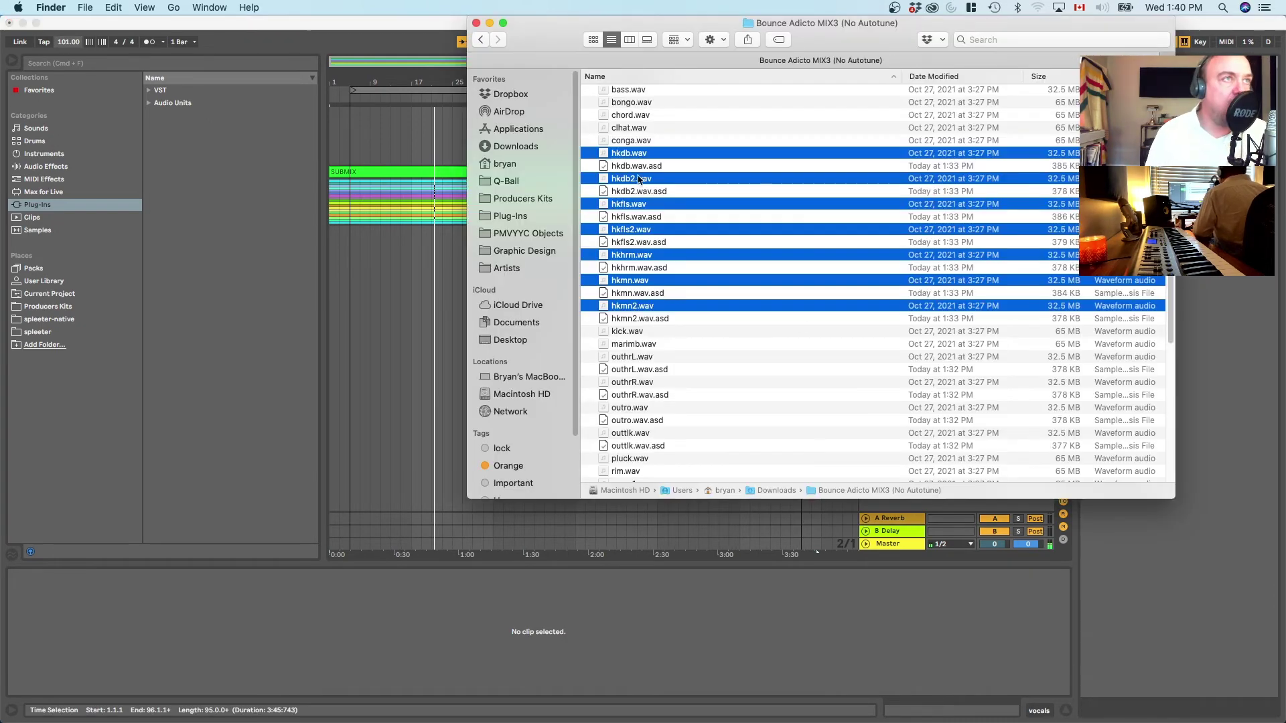
left_click(630, 116)
scroll(734, 269, "up", 1)
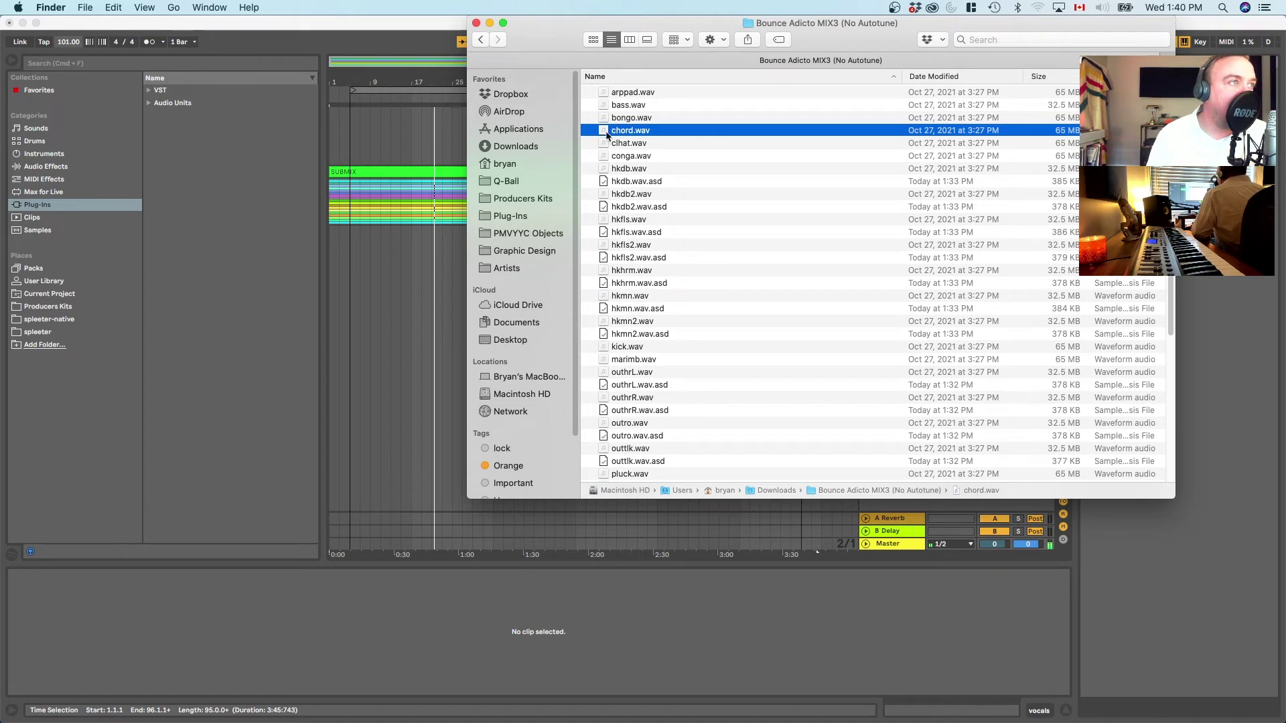
left_click_drag(607, 133, 336, 237)
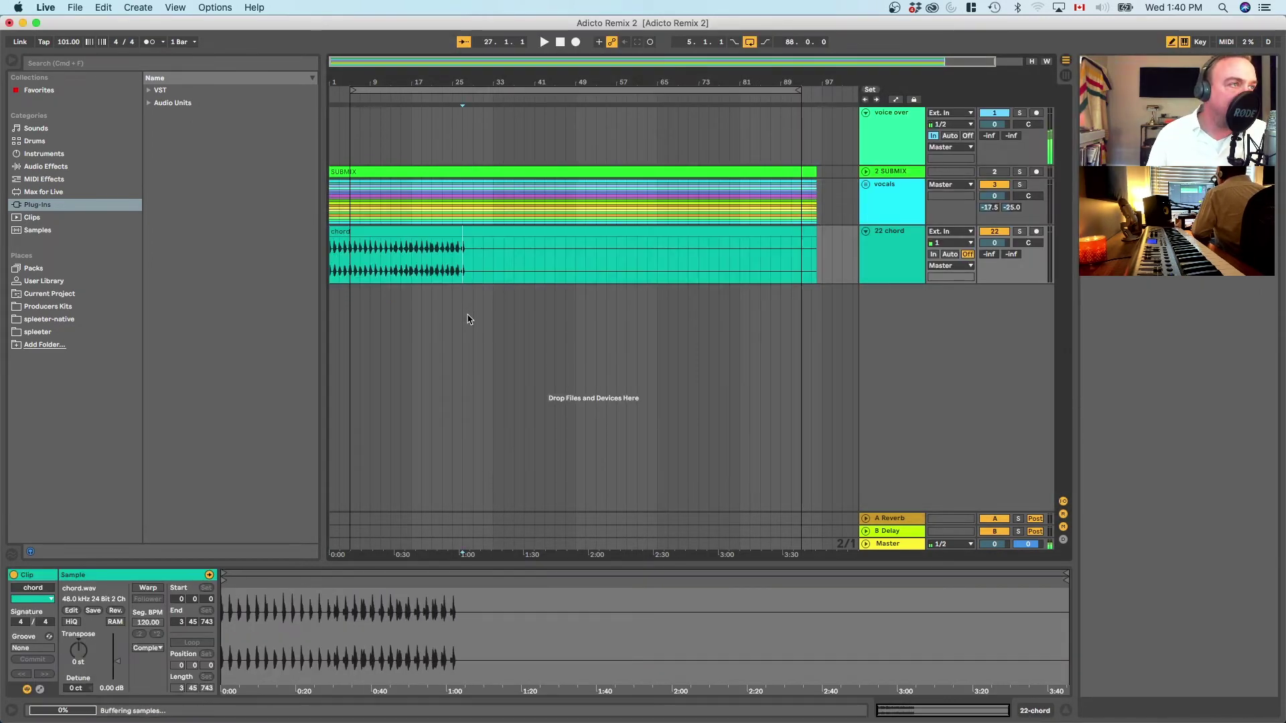
Step: Mute the vocals group and play the chord stem from bar 1 to hear its chord progression
left_click(1020, 232)
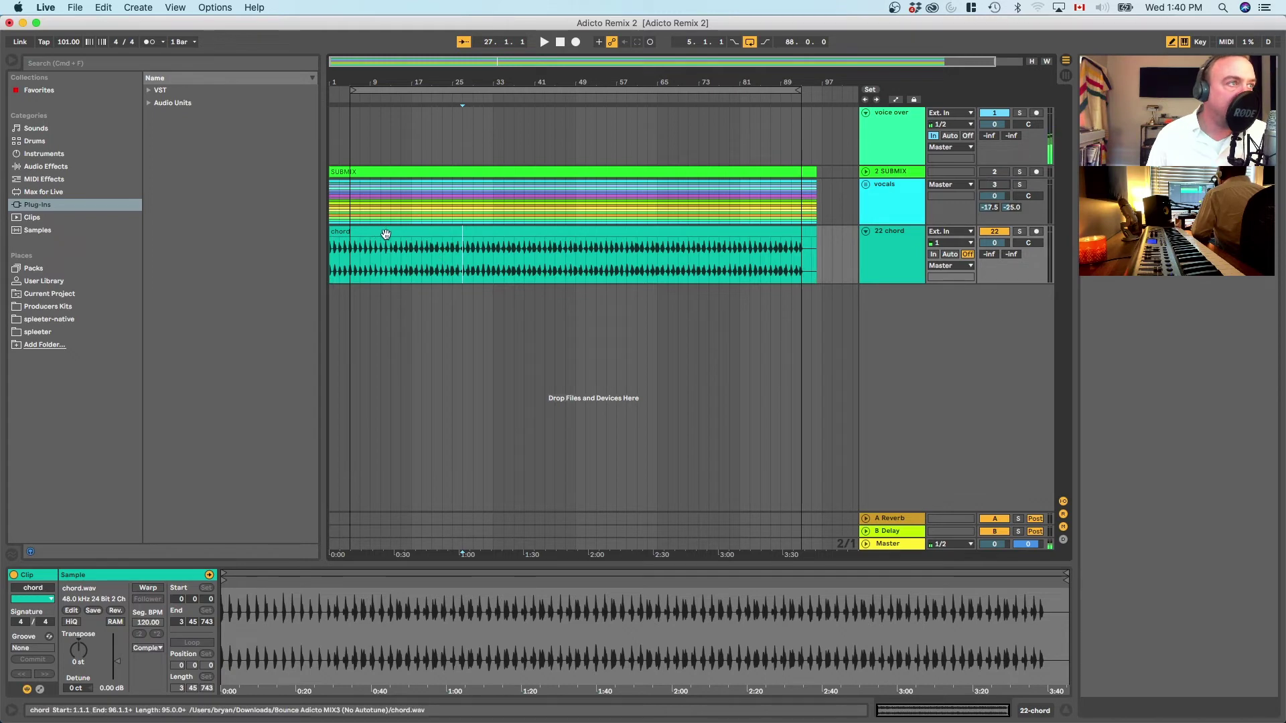
key("space")
left_click(325, 98)
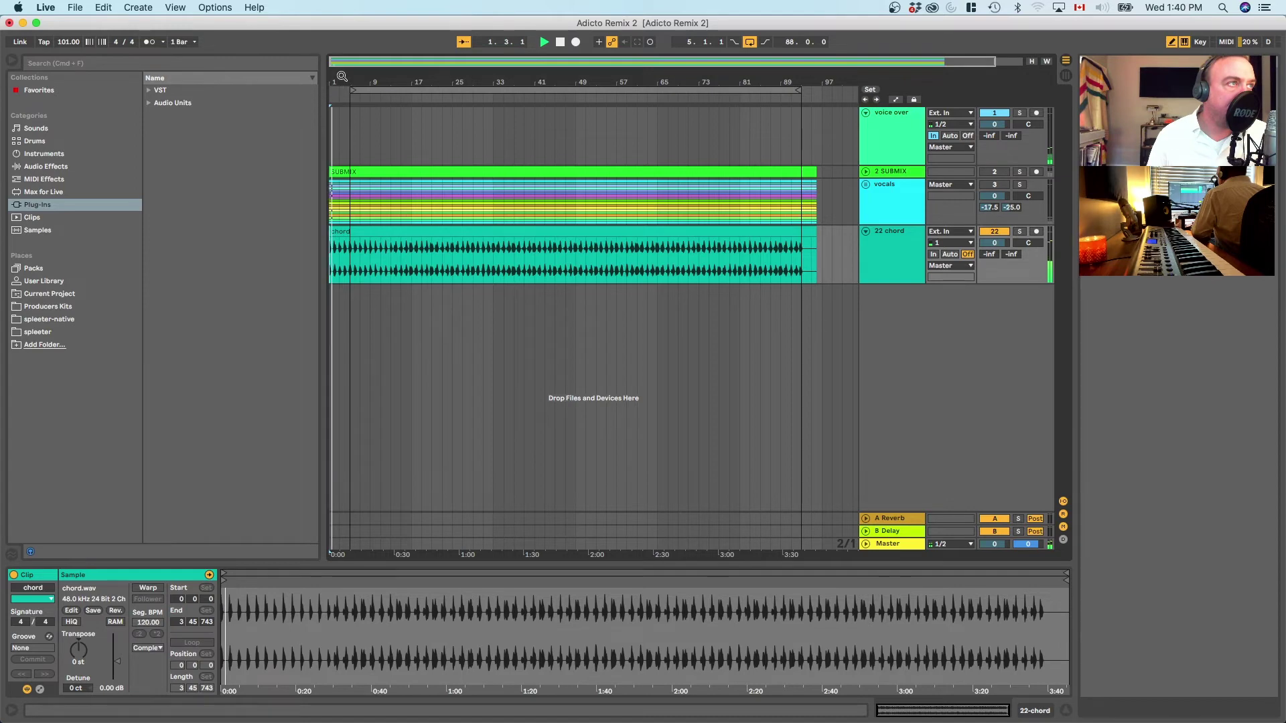
left_click_drag(333, 81, 332, 181)
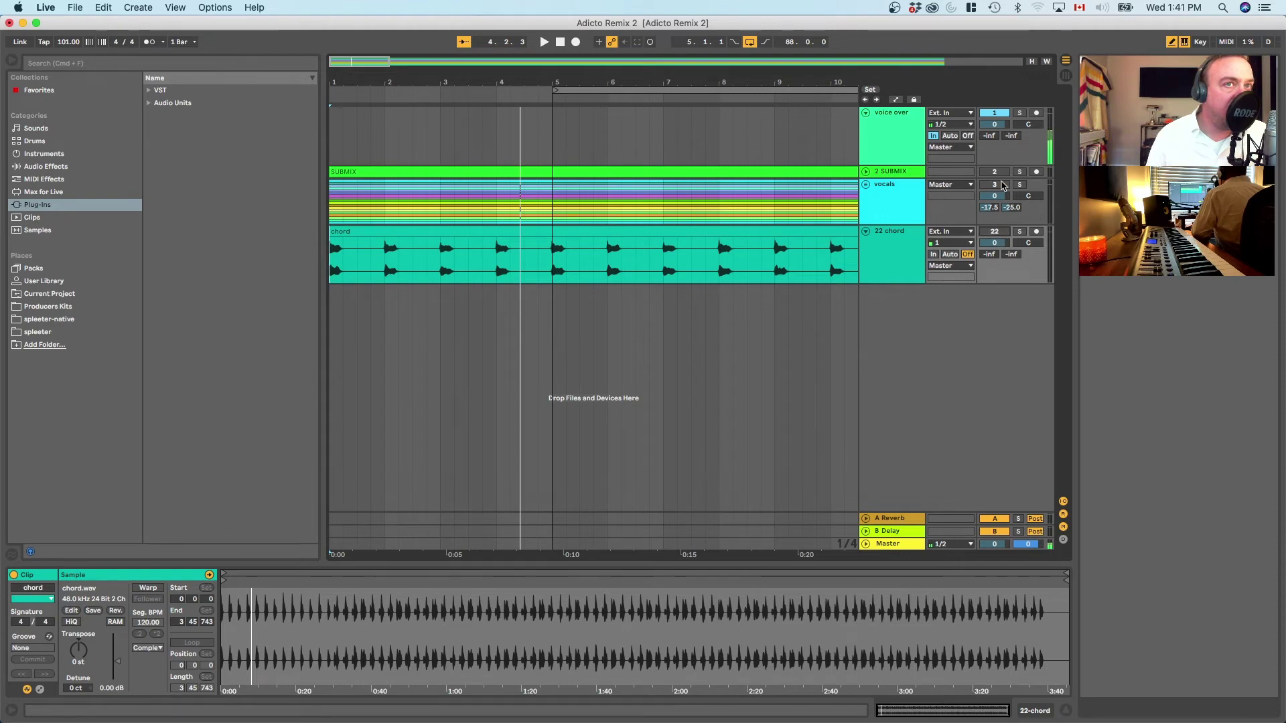
Step: Play the opening bars of the SUBMIX on its own and compare them with the chord track playing alone
left_click(559, 45)
key("space")
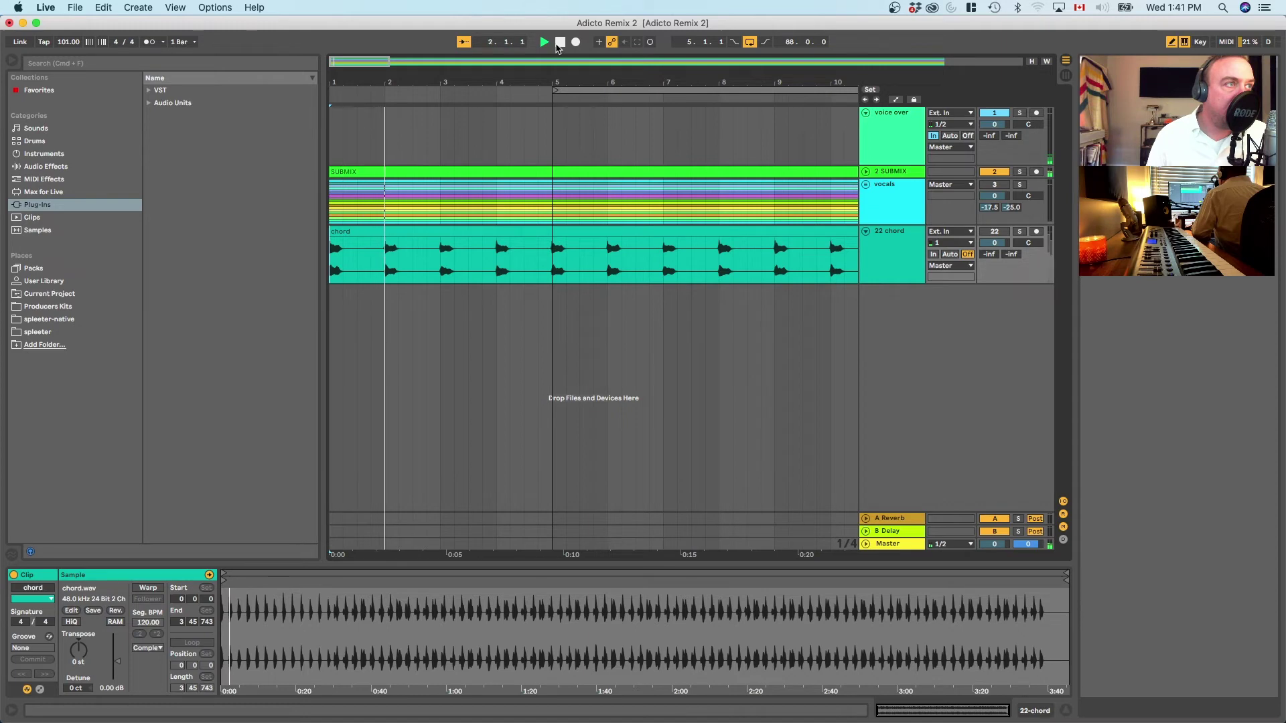
left_click(559, 42)
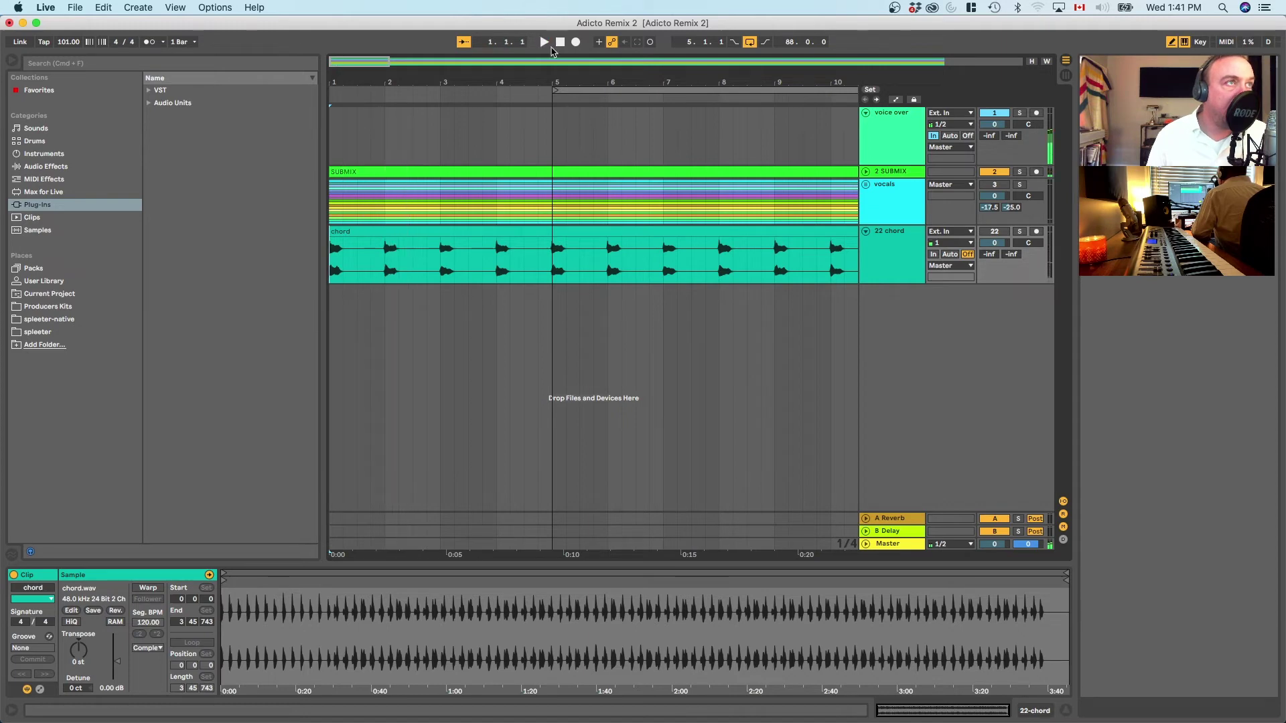
left_click(1001, 172)
left_click(999, 231)
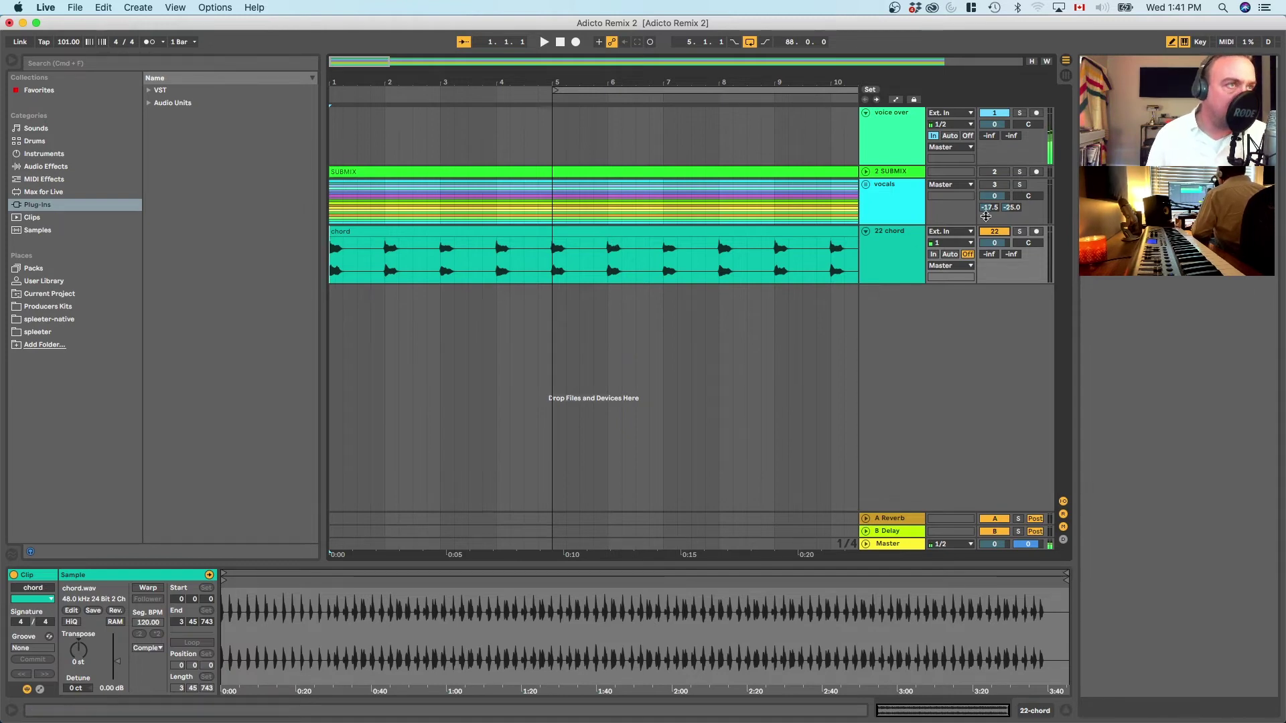
key("space")
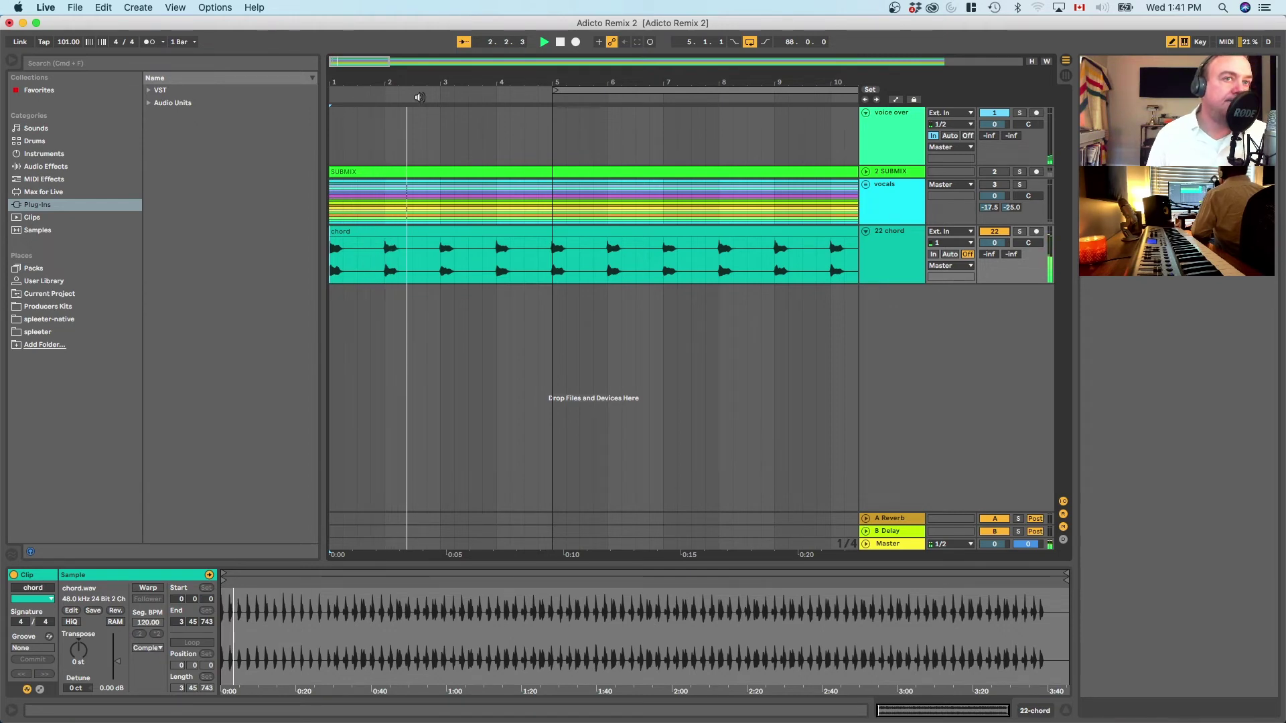
Step: Split off bars 1 to 4 of the chord clip and convert their harmony to a new MIDI track
left_click_drag(552, 260, 249, 265)
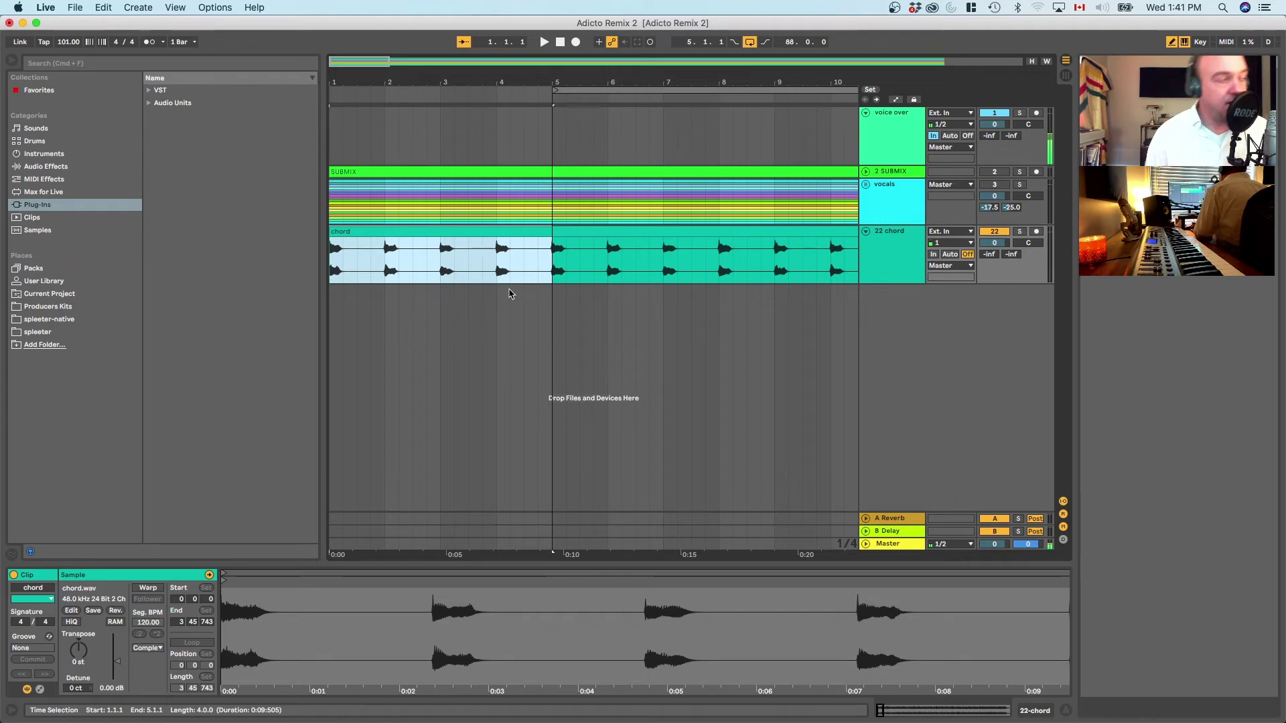
key("super+e")
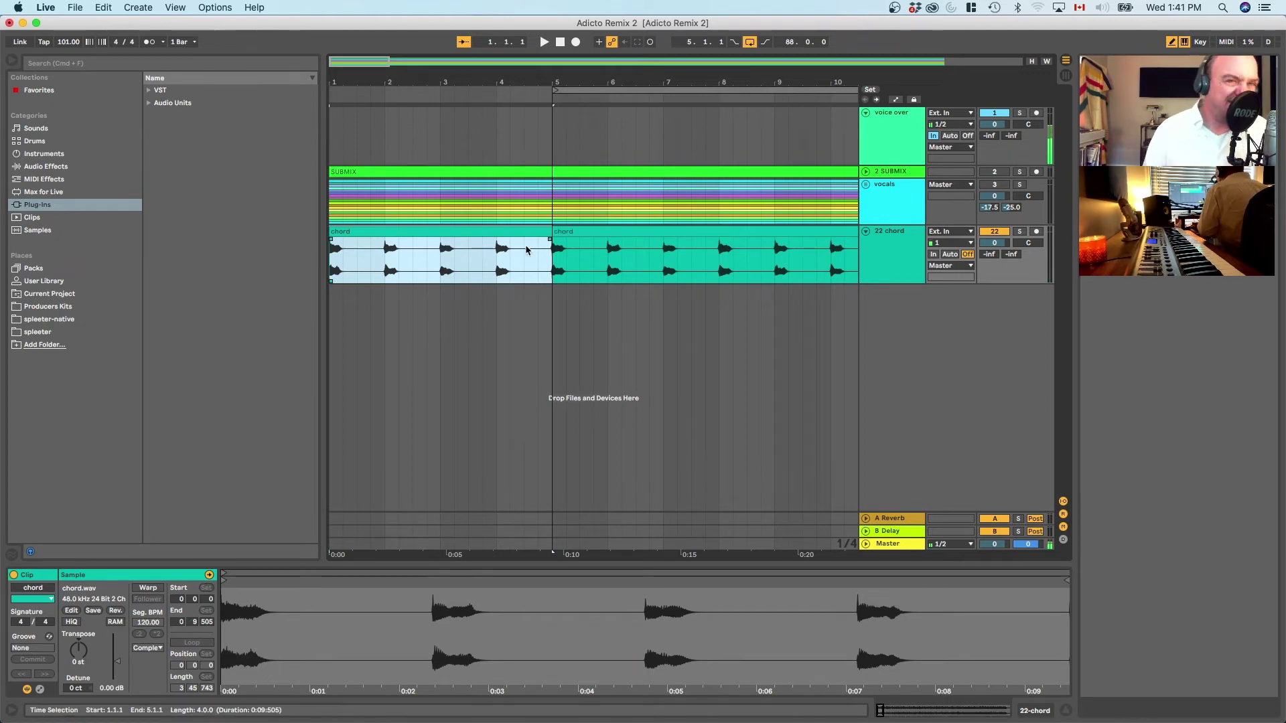
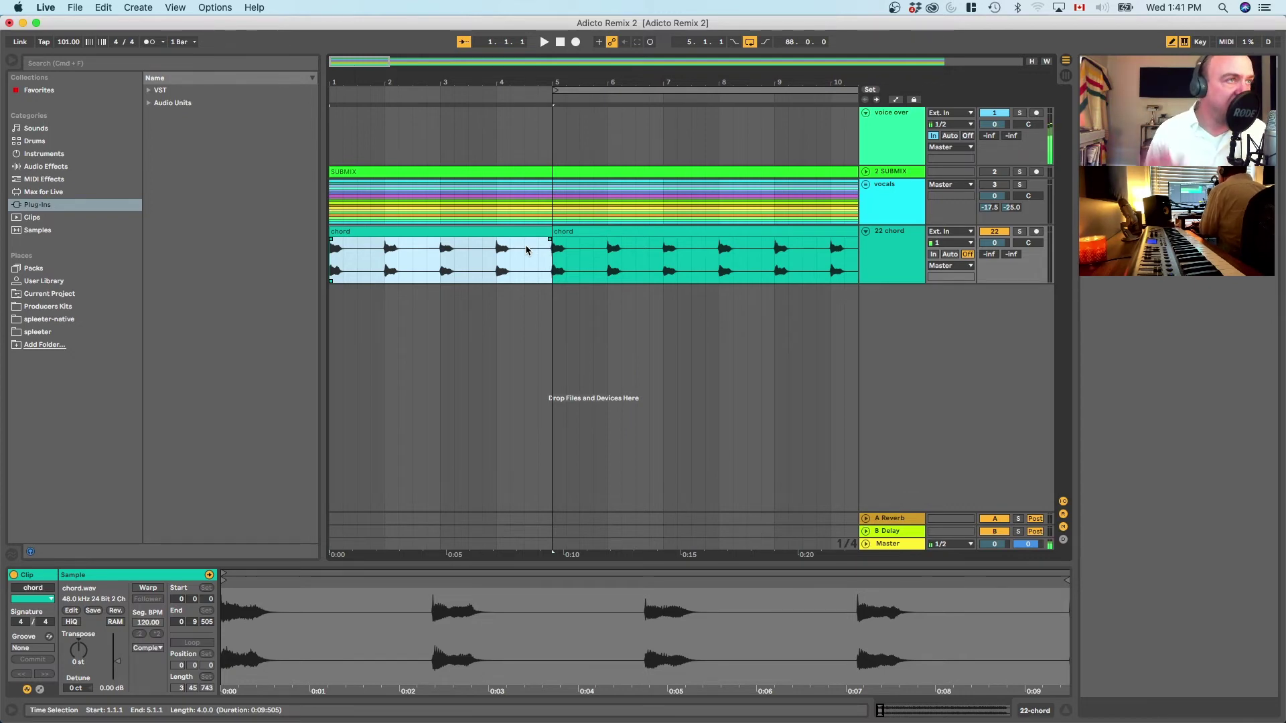
right_click(469, 237)
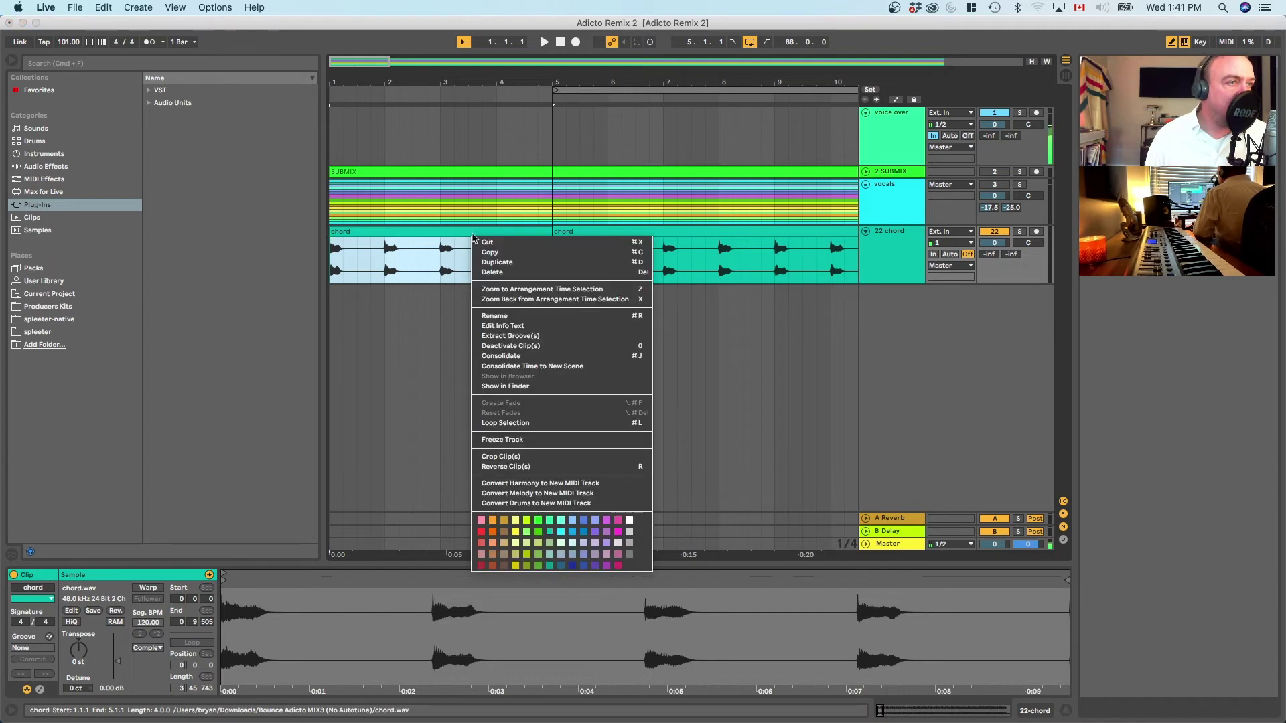
left_click(576, 484)
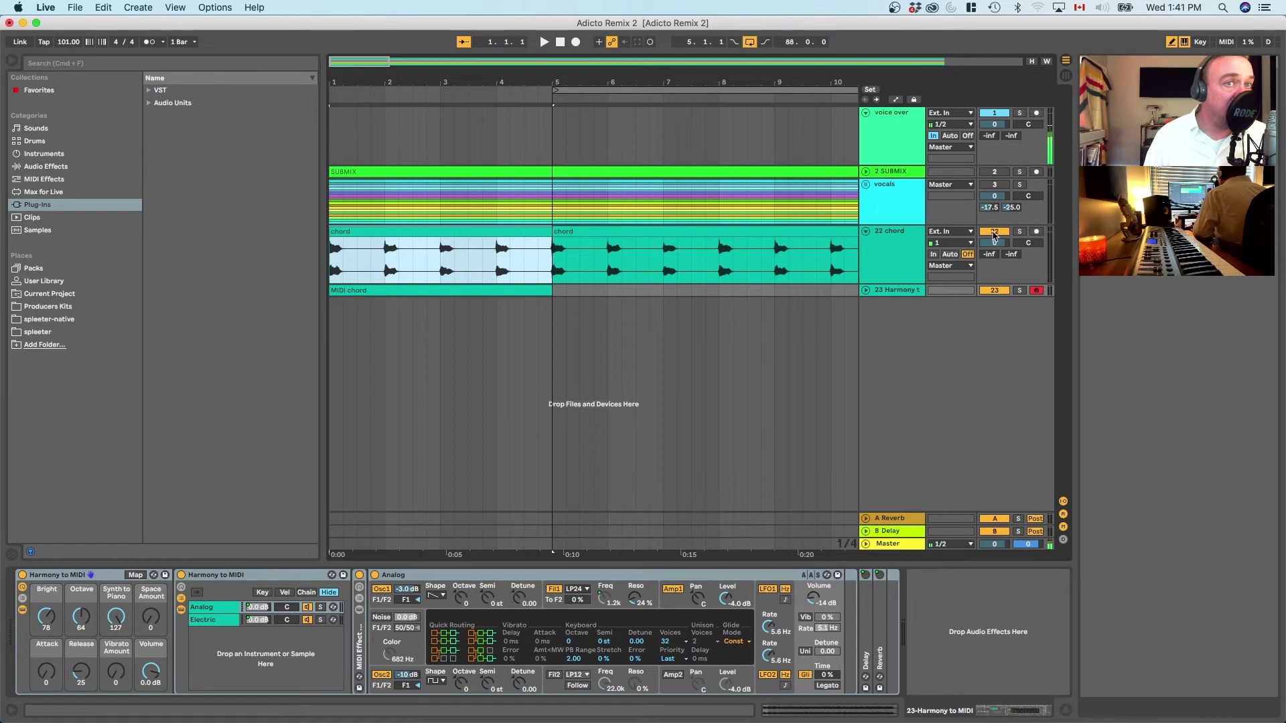
Step: Unfold the Harmony to MIDI track, open its MIDI chord clip in an enlarged note editor, and turn off Draw Mode
left_click(865, 290)
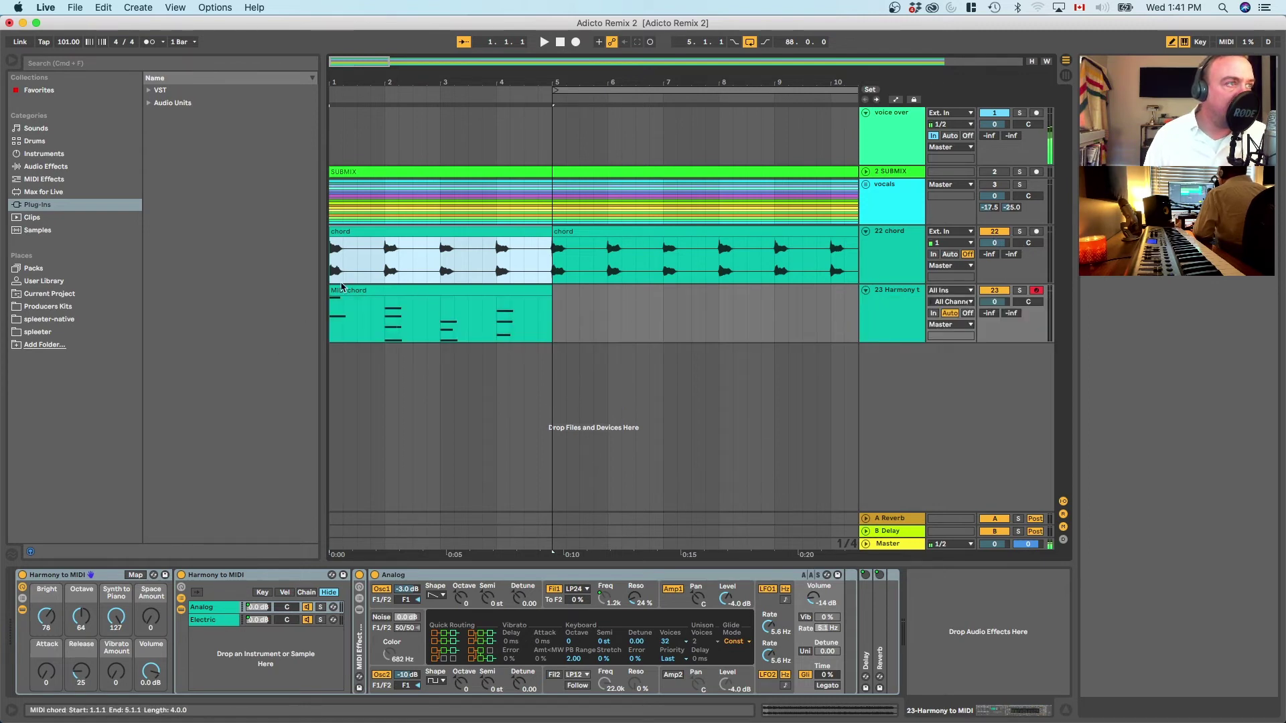
left_click(383, 292)
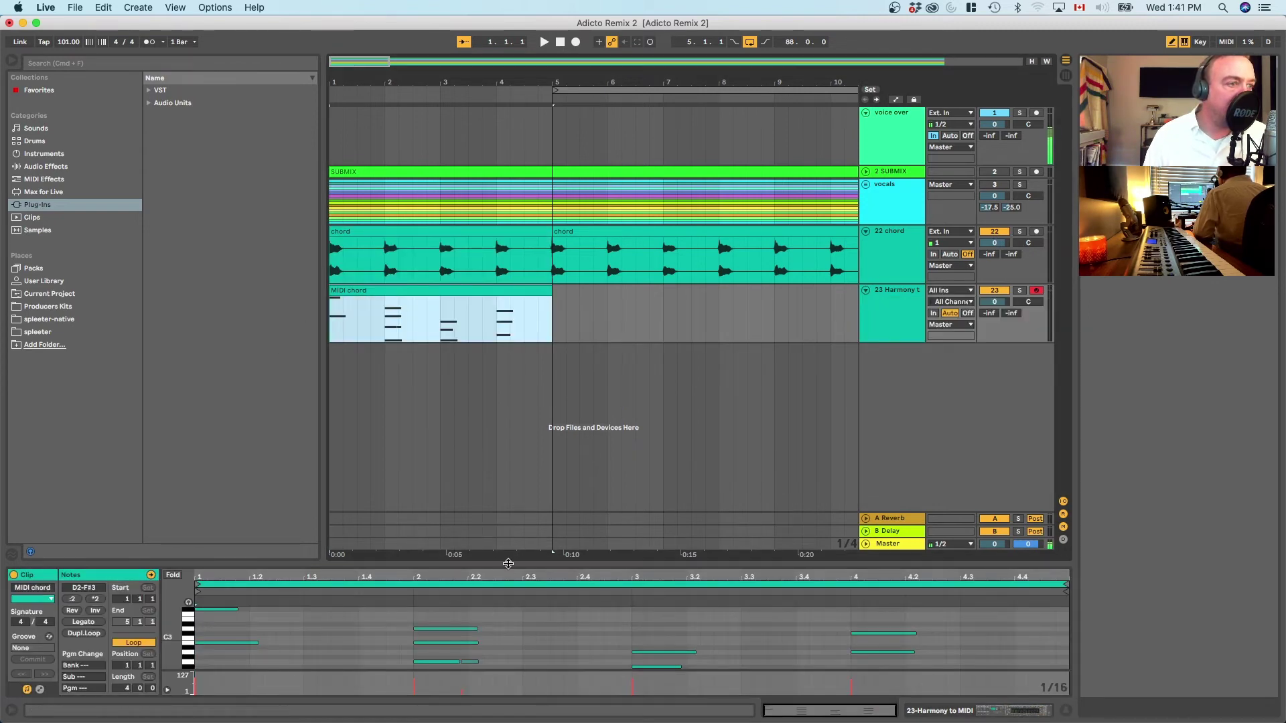
left_click_drag(509, 563, 546, 350)
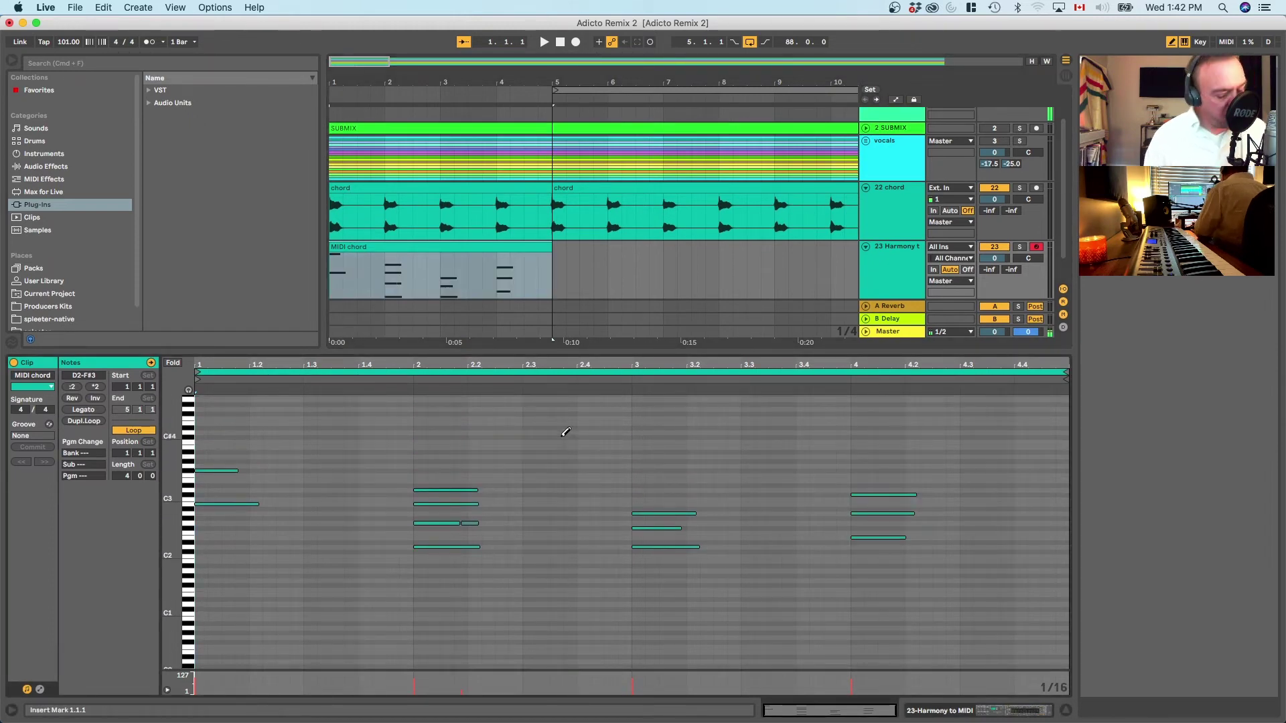
key("b")
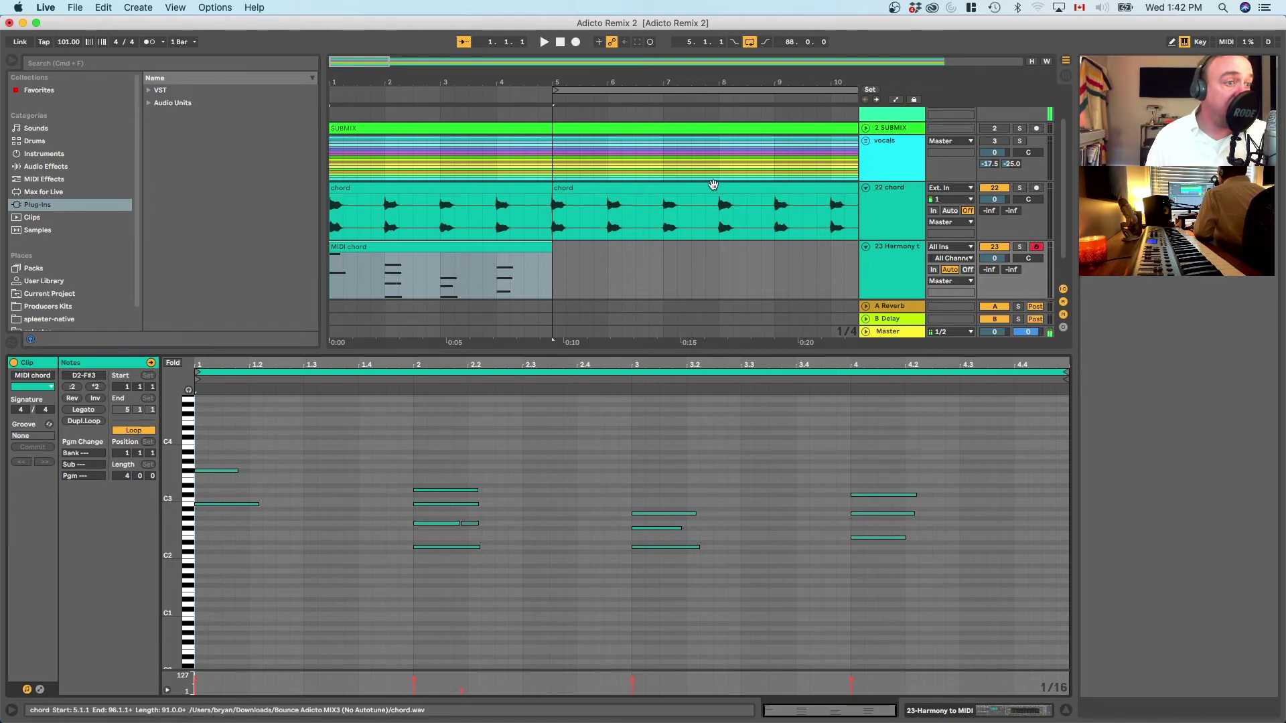
Step: Play the MIDI chords together with the chord audio, and play them again with the chord audio muted
key("space")
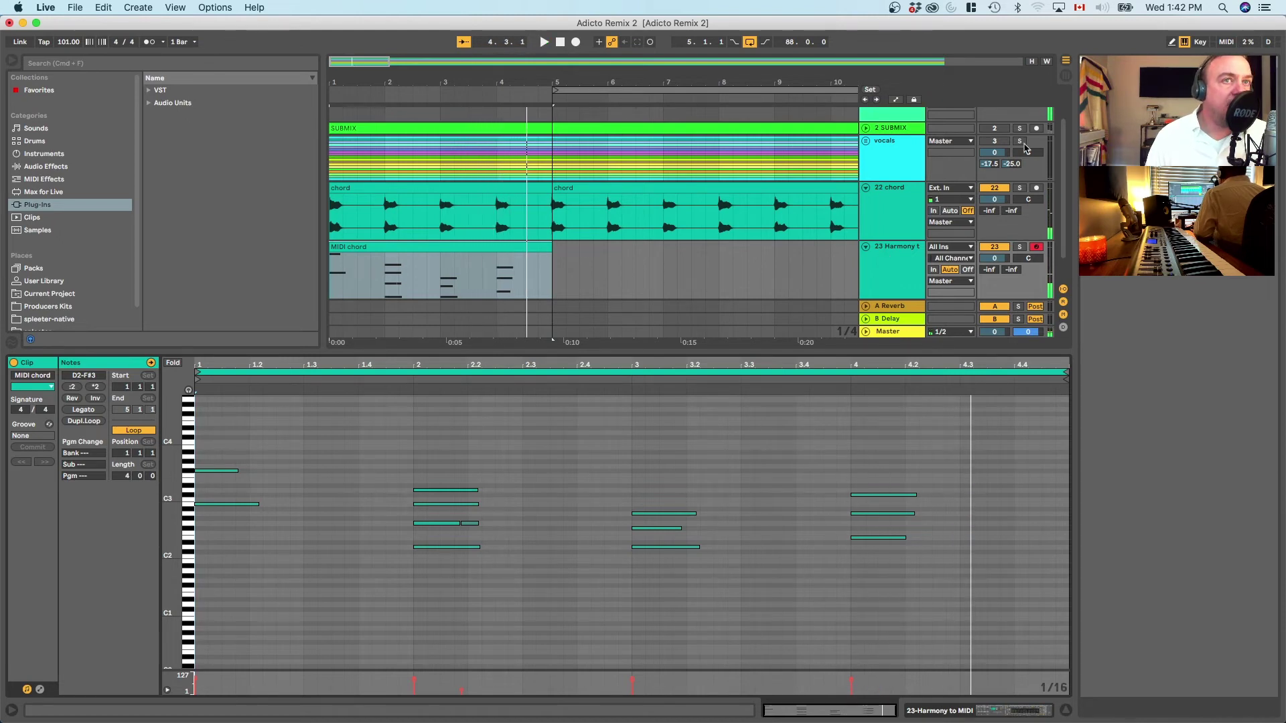
left_click(997, 188)
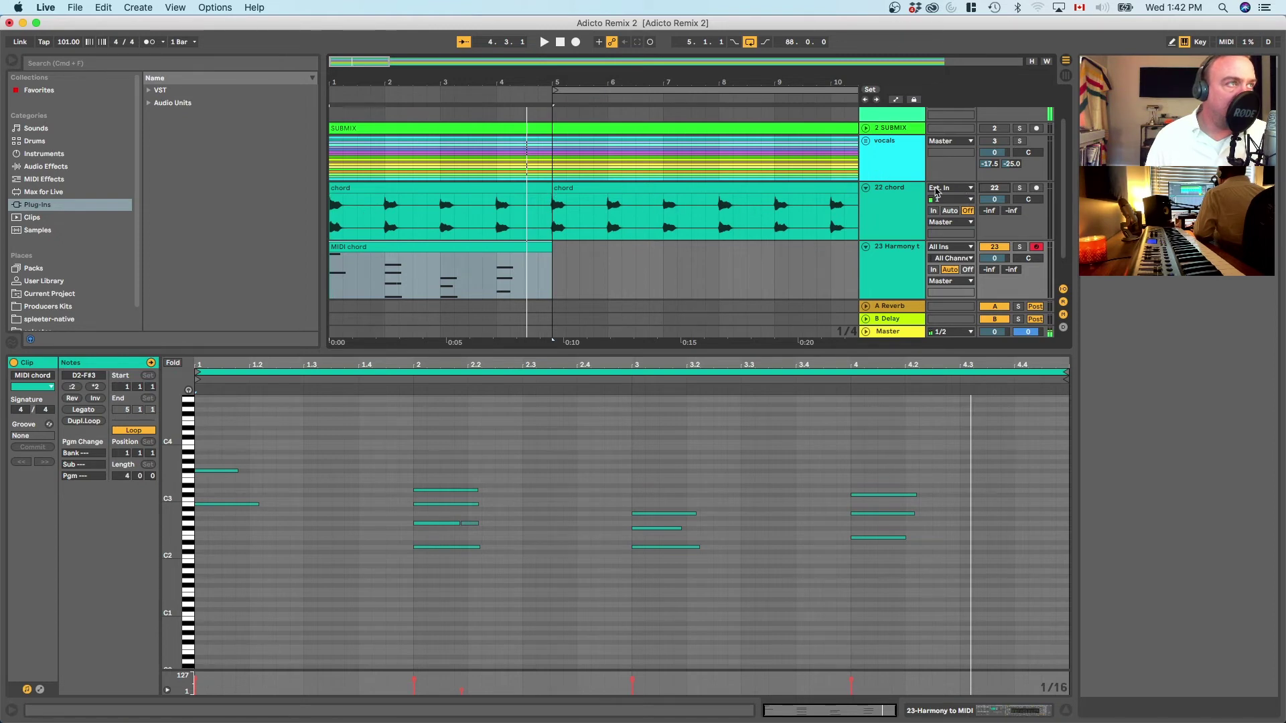
key("space")
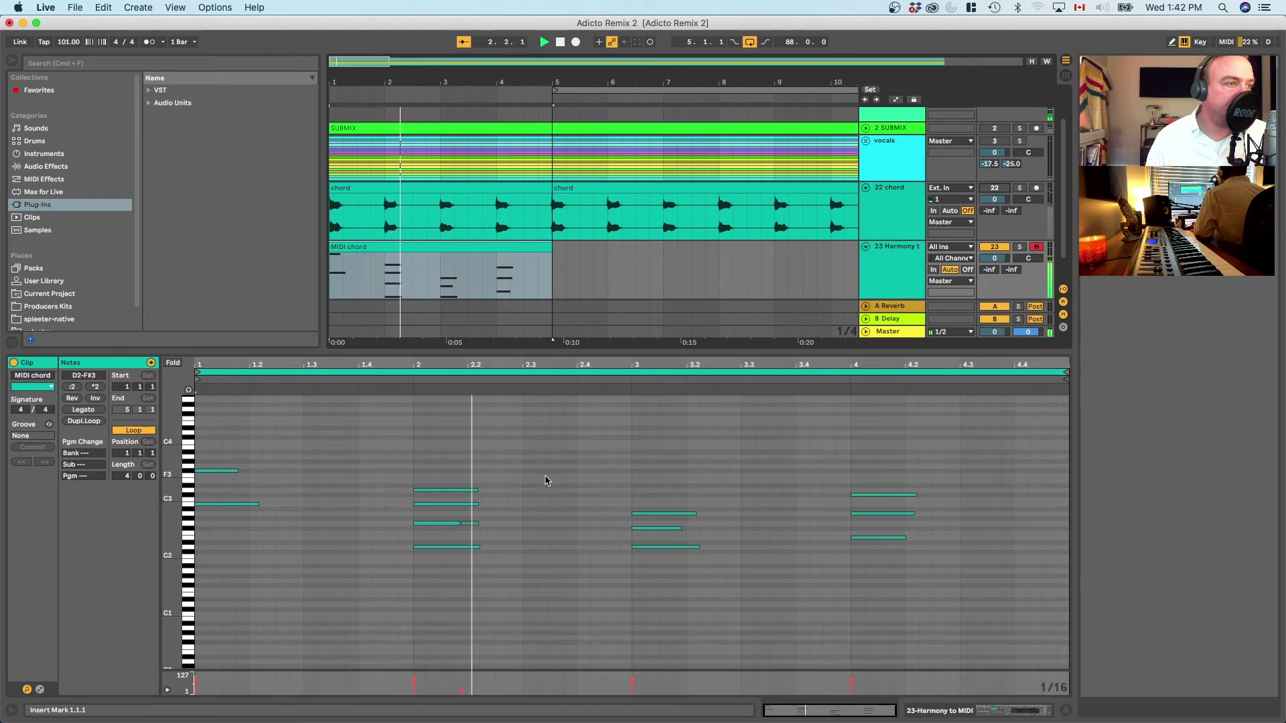
Step: Lengthen the notes of all four MIDI chords to fill their bars, and play them with the SUBMIX turned back on
left_click(361, 447)
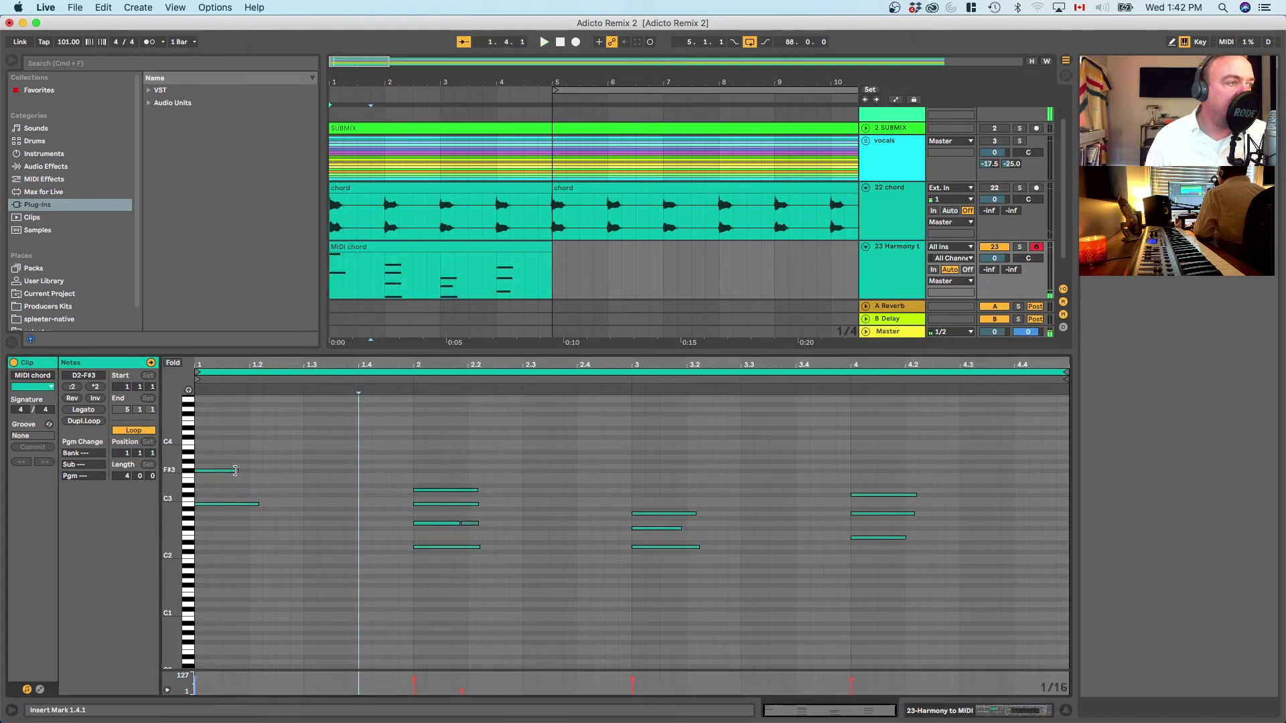
left_click_drag(235, 471, 200, 543)
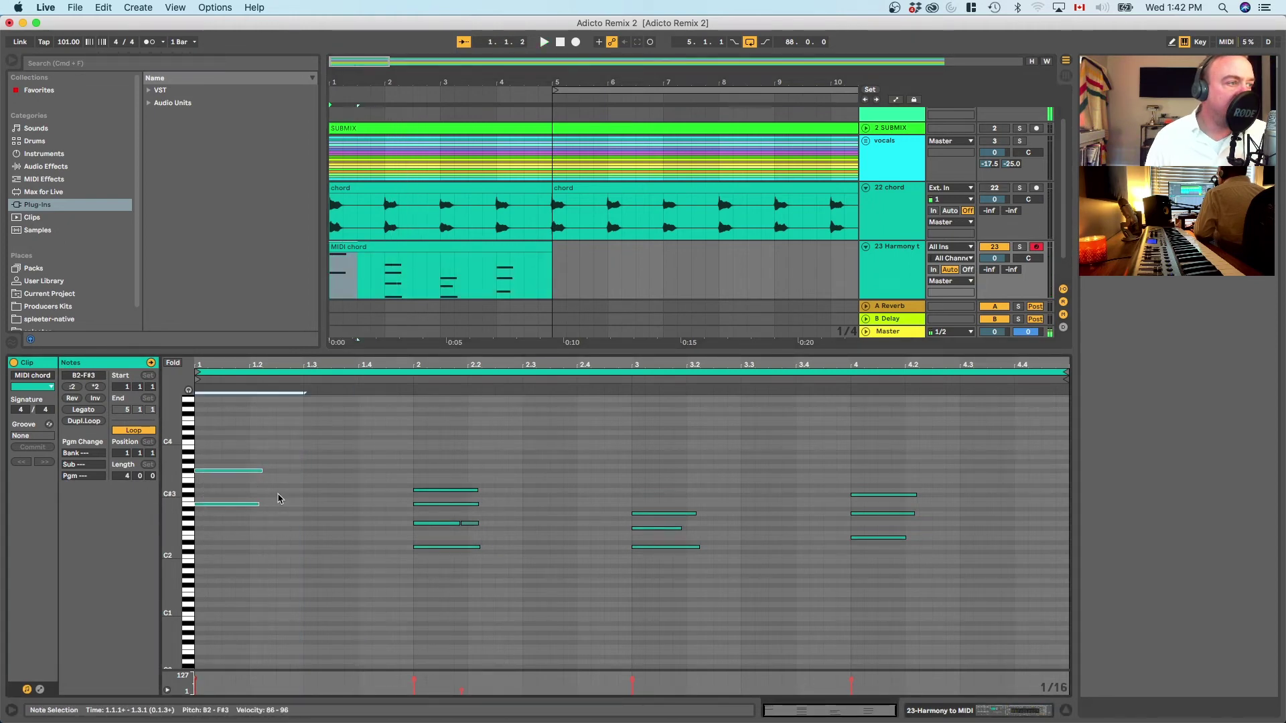
left_click_drag(259, 504, 410, 503)
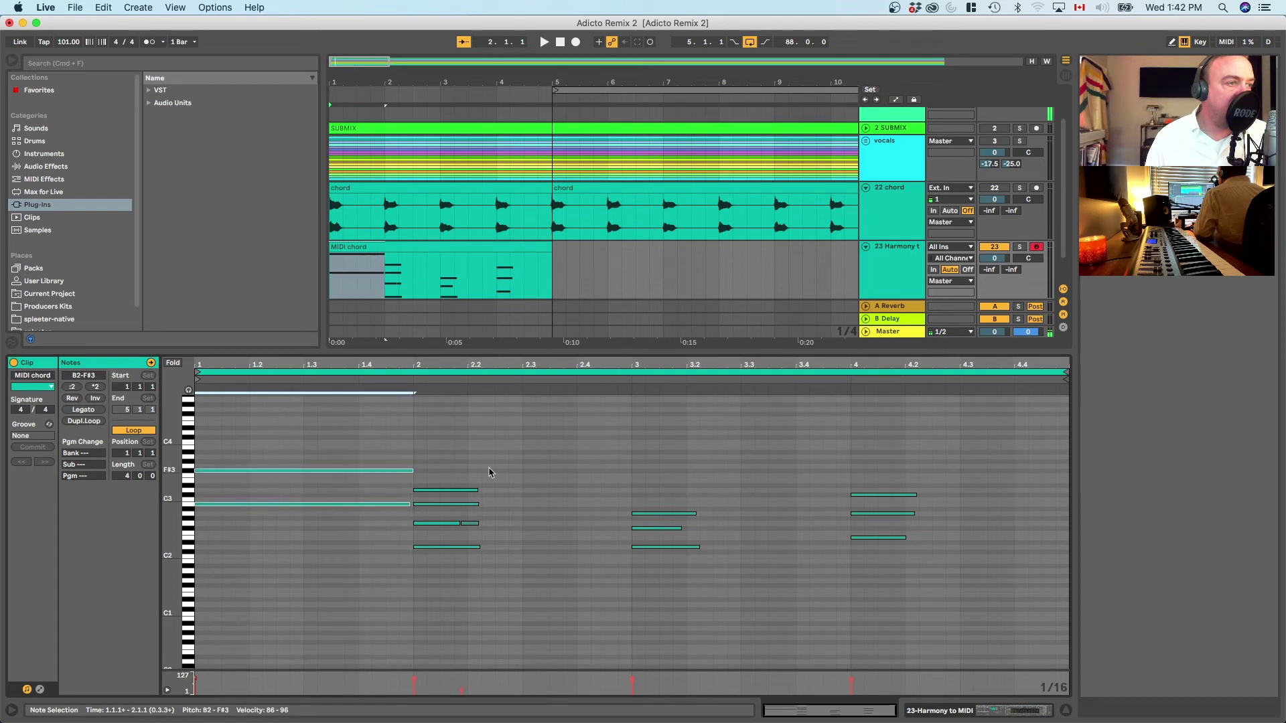
left_click_drag(469, 462, 460, 590)
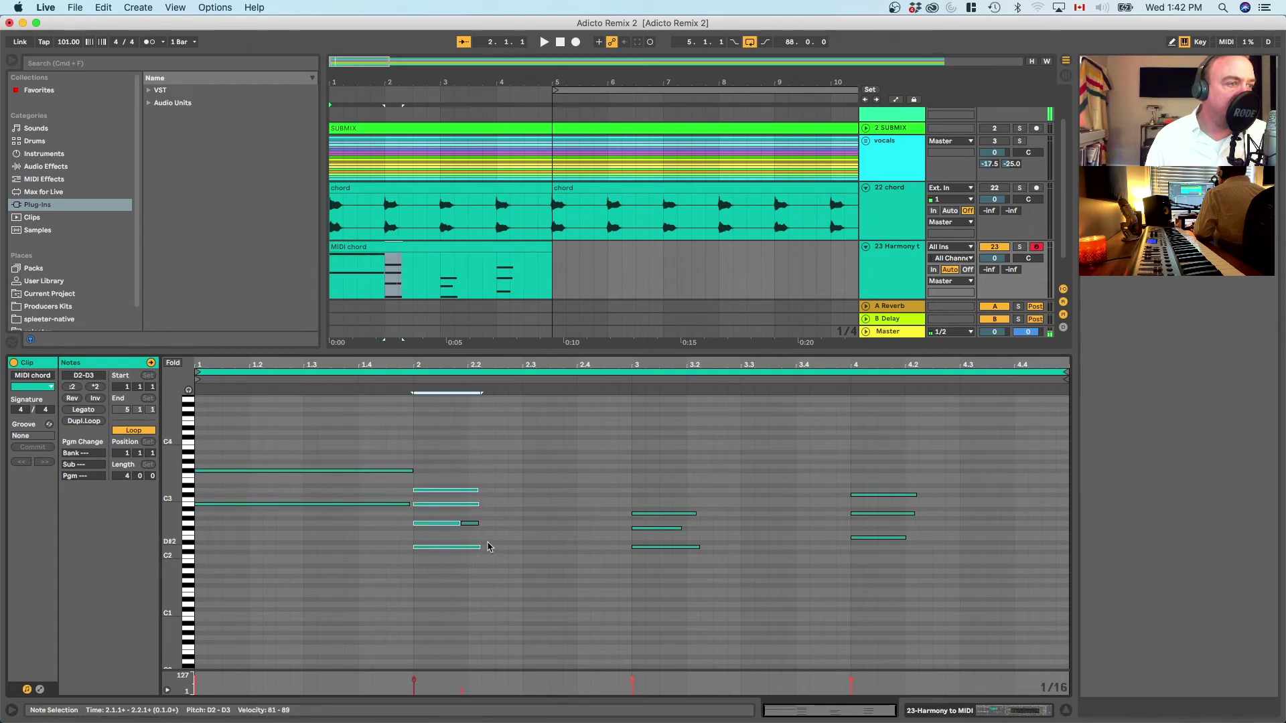
left_click_drag(480, 546, 628, 528)
left_click_drag(678, 474, 693, 592)
left_click_drag(699, 547, 850, 517)
left_click_drag(847, 469, 874, 526)
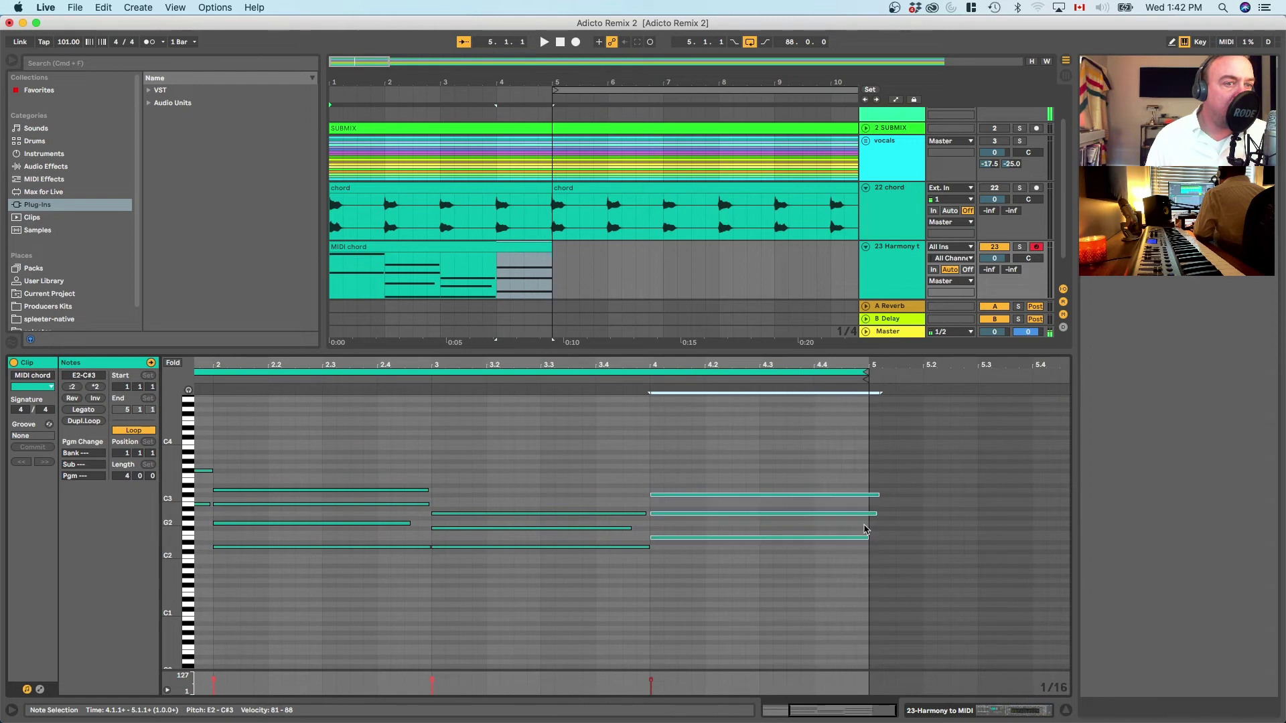
left_click(996, 129)
key("space")
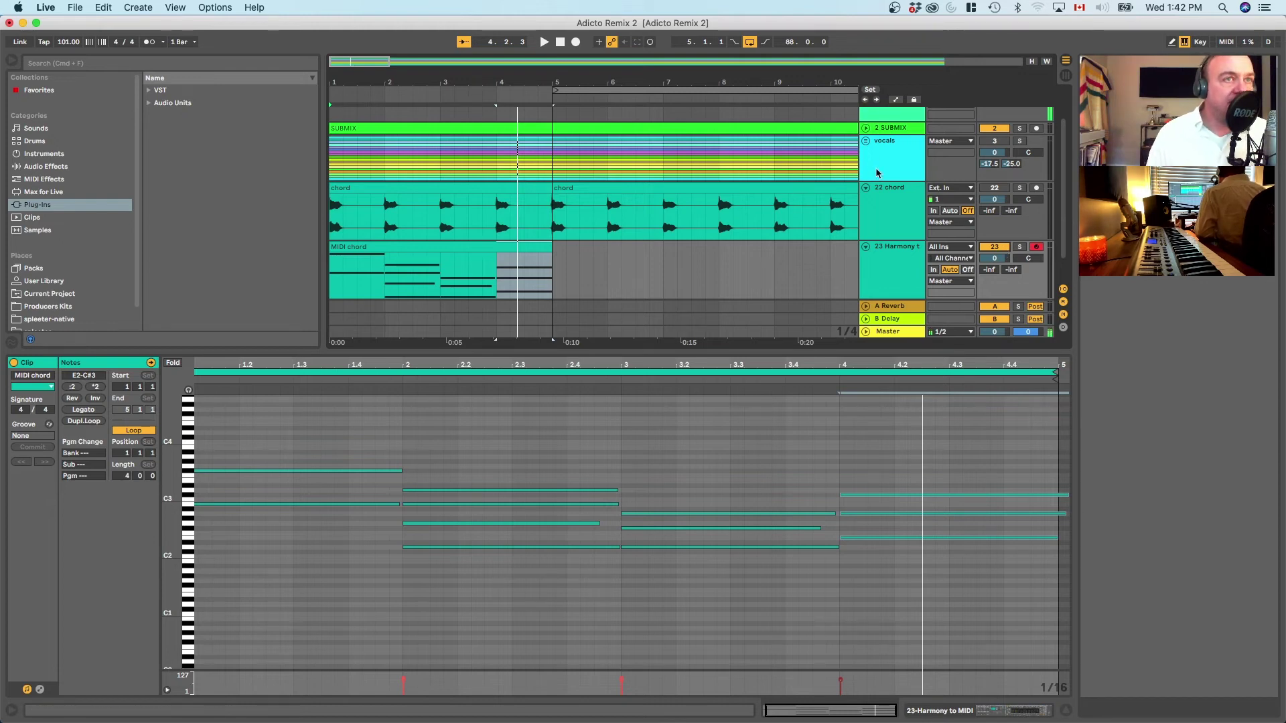
Step: Delete the chord audio track and rename the Harmony to MIDI track as chords
left_click(892, 209)
key("Delete")
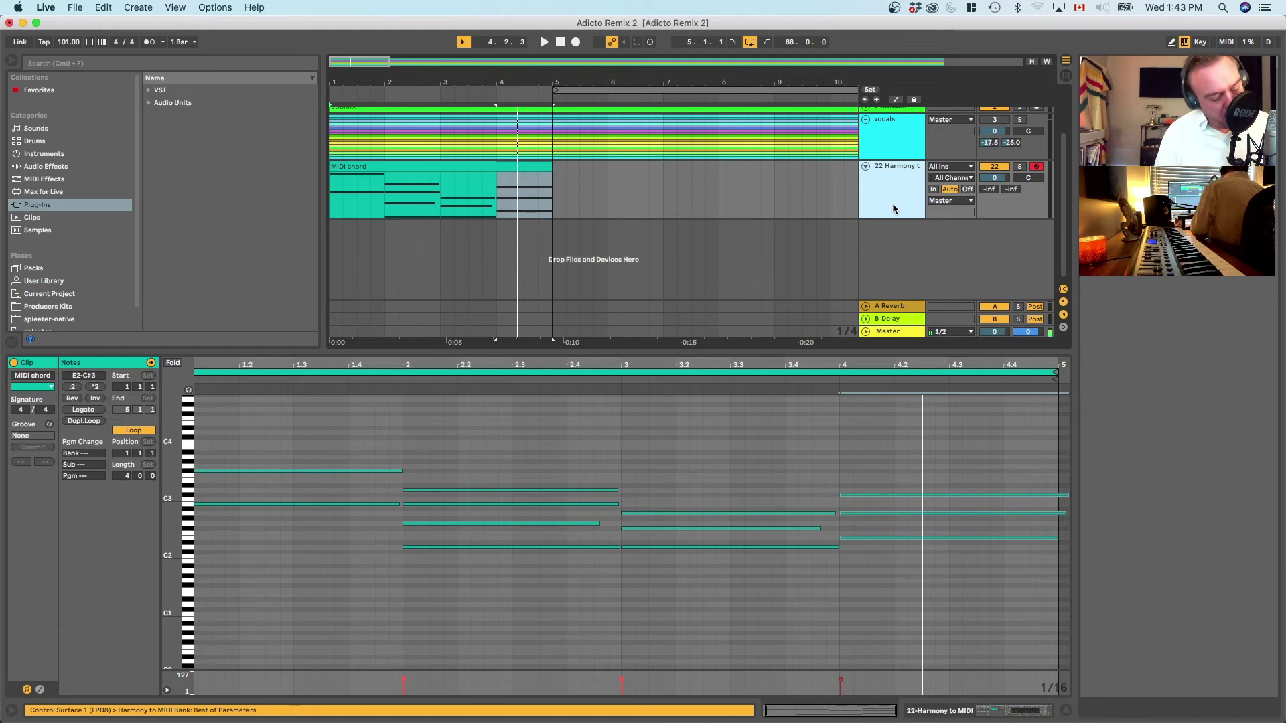
key("super+r")
type("ch")
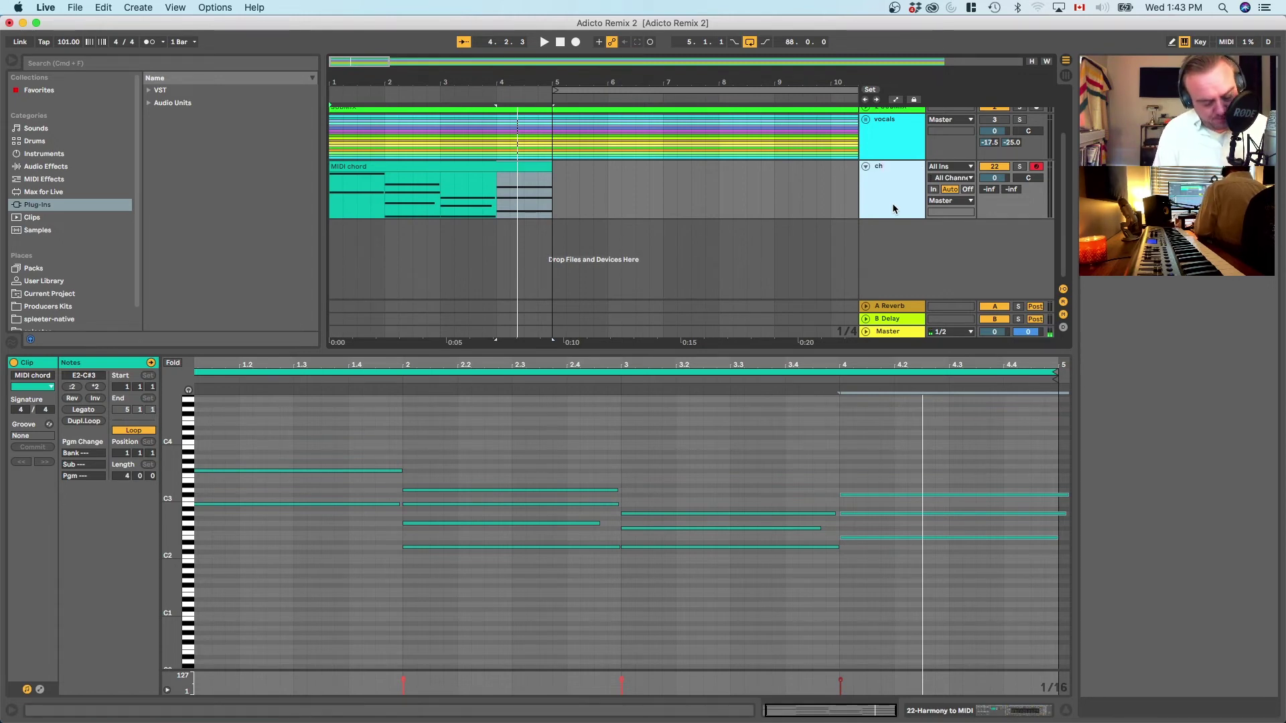
type("ords")
key("Return")
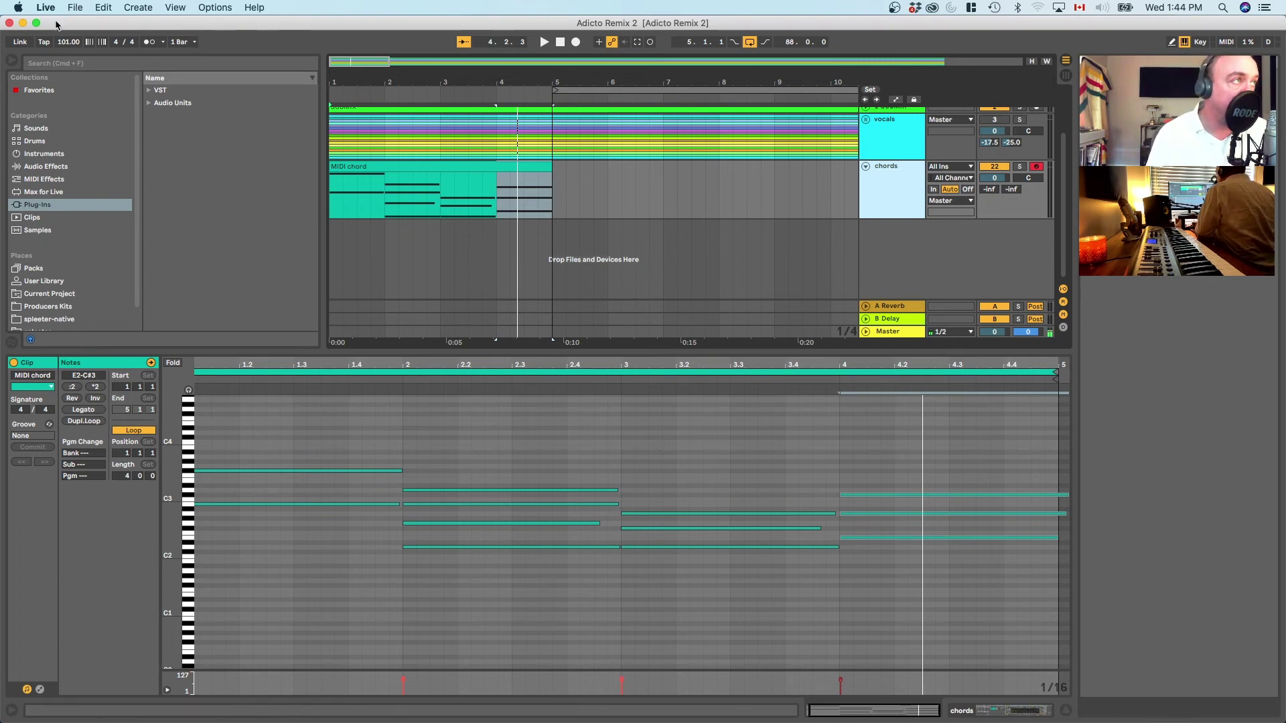
Step: Set the song tempo to 115 BPM and collapse the clip detail view to enlarge the arrangement
left_click_drag(69, 41, 68, 23)
left_click_drag(499, 354, 523, 603)
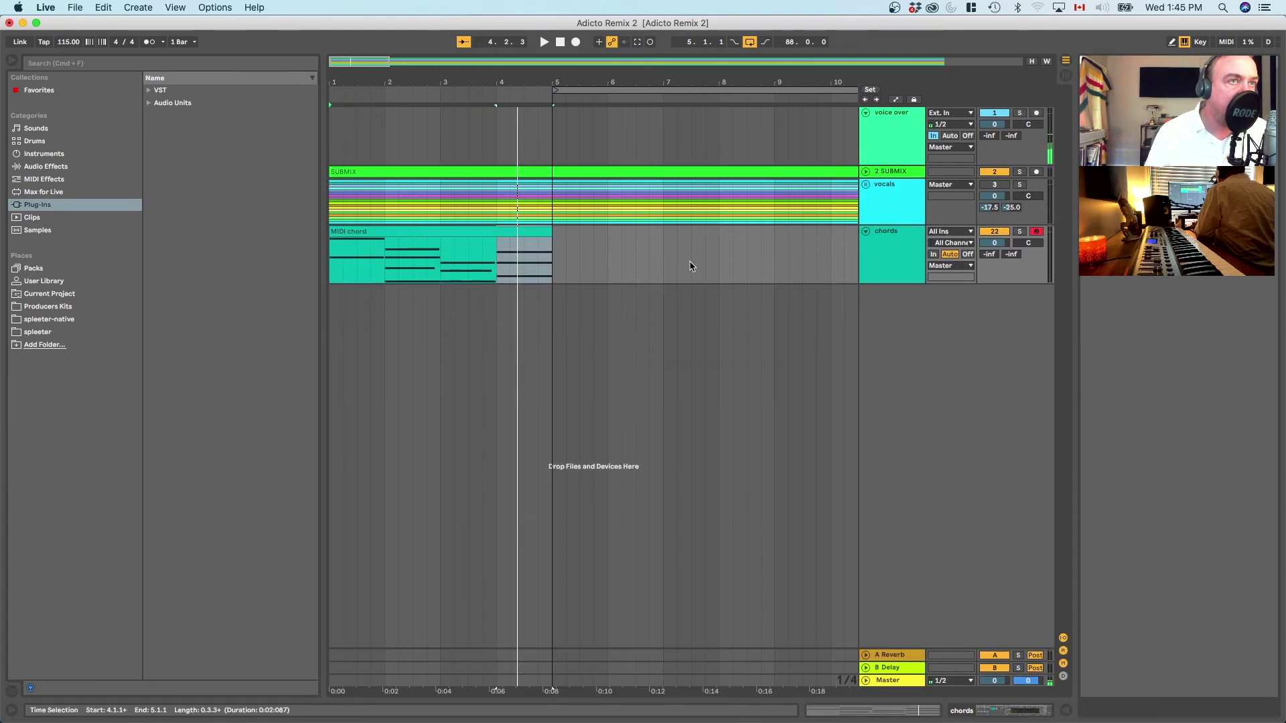
Step: Load the VPS Avenger Audio Units instrument onto the chords track and close its window
left_click(72, 65)
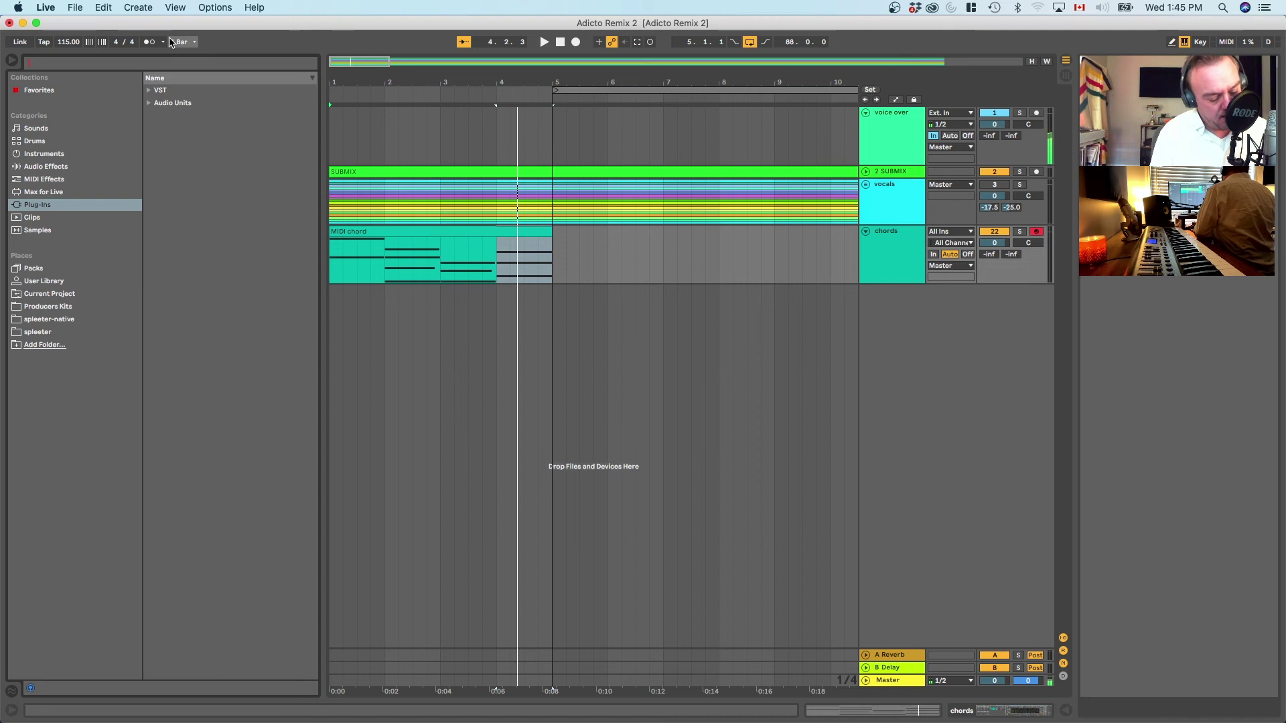
type("avenger")
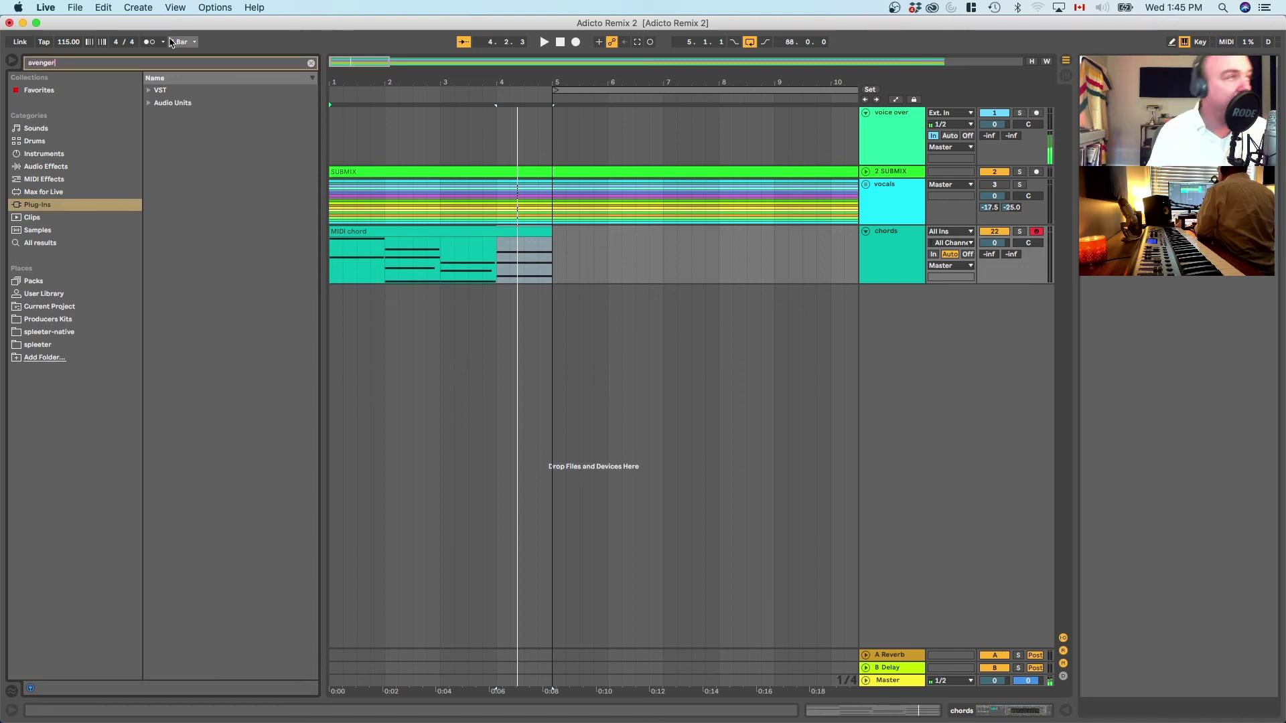
left_click(150, 103)
left_click(158, 117)
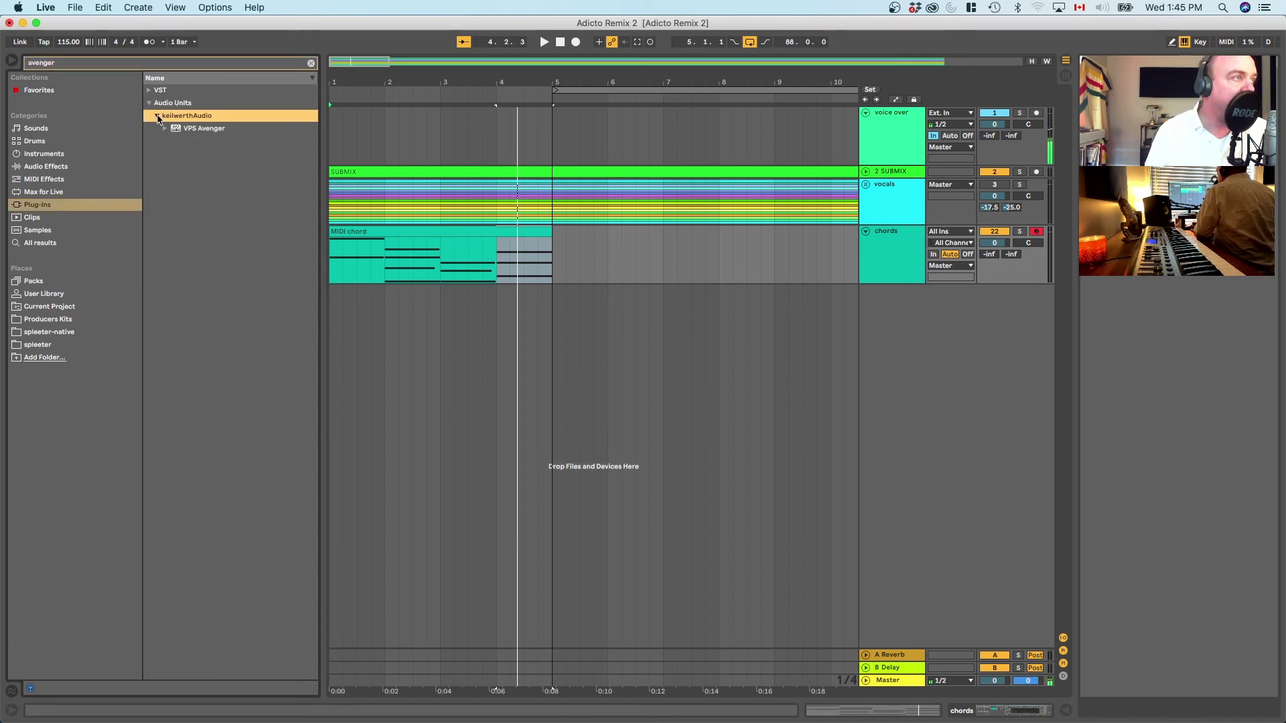
left_click_drag(201, 134, 895, 268)
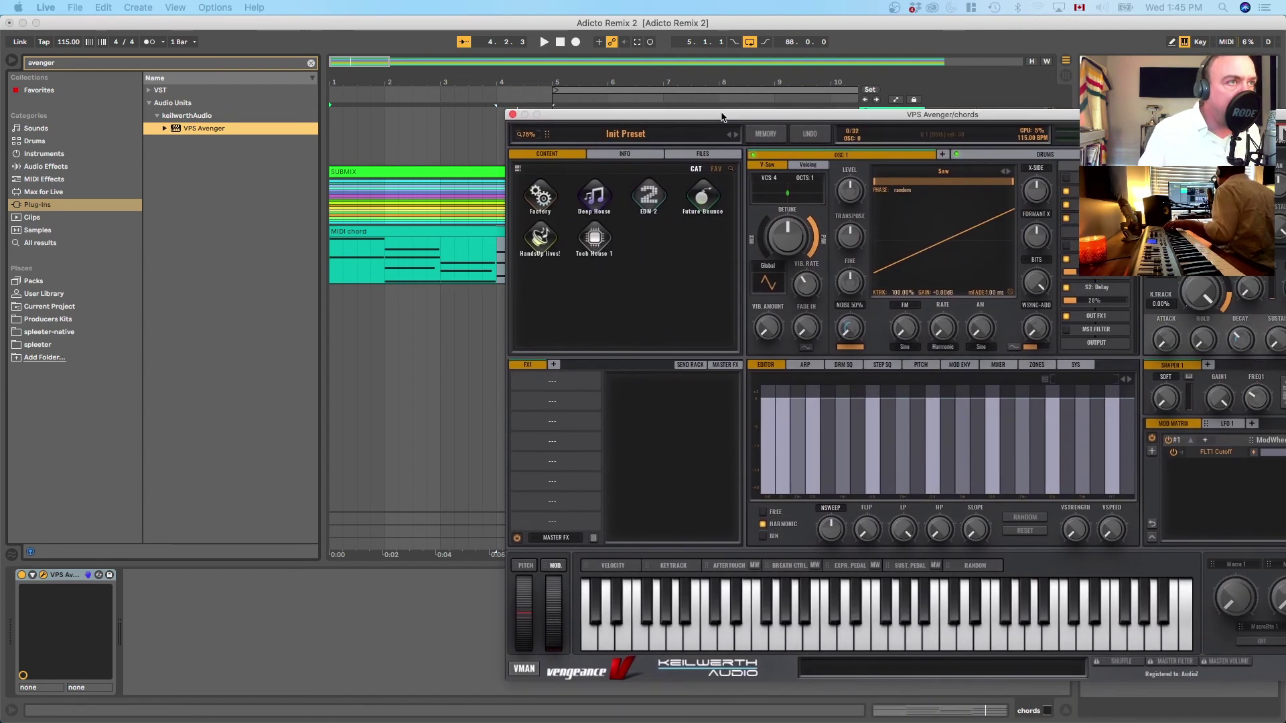
left_click_drag(721, 117, 549, 88)
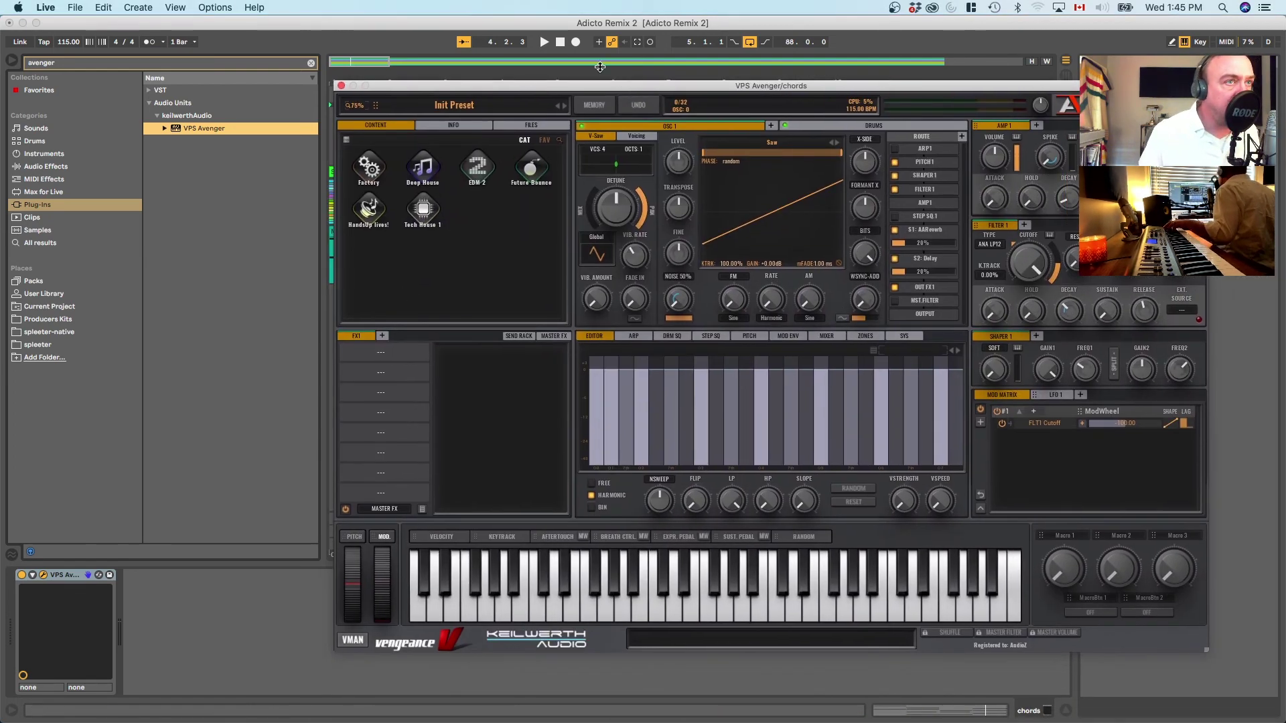
left_click(342, 87)
Step: Move the MIDI chord clip to start at bar 5 and duplicate it six times, filling the track up to bar 33
left_click(775, 264)
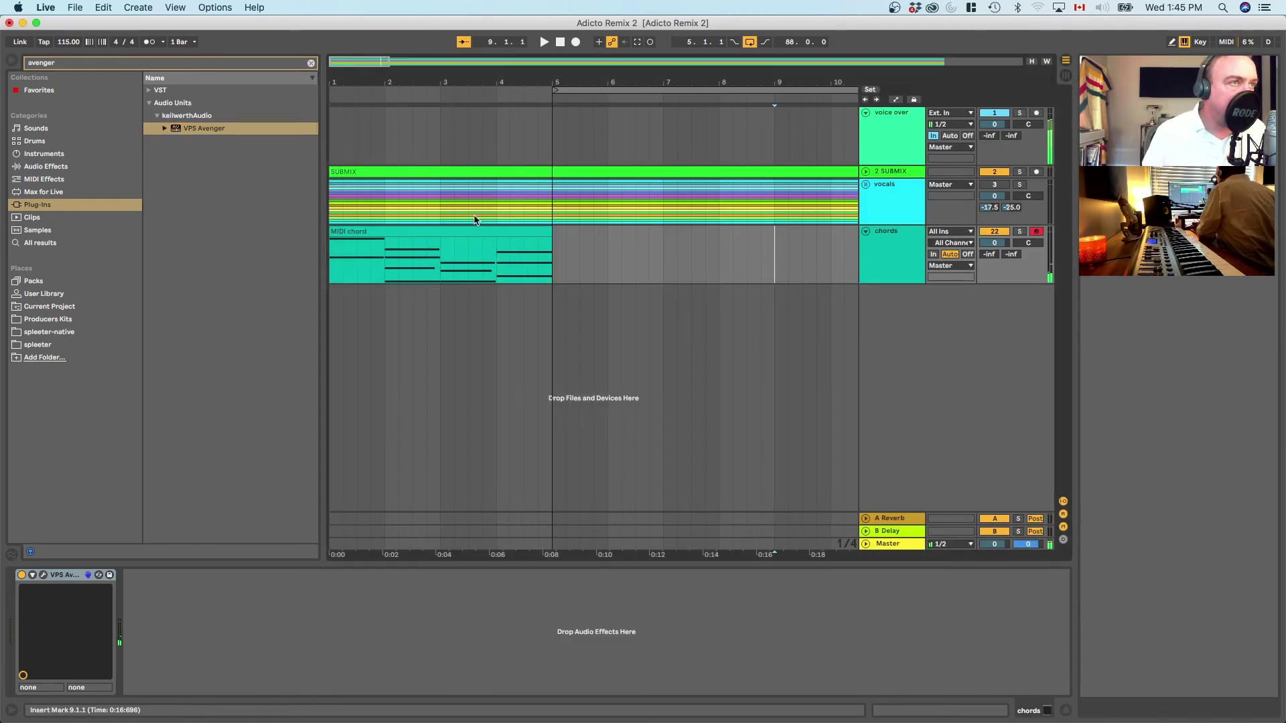
left_click(420, 230)
left_click_drag(420, 230, 641, 245)
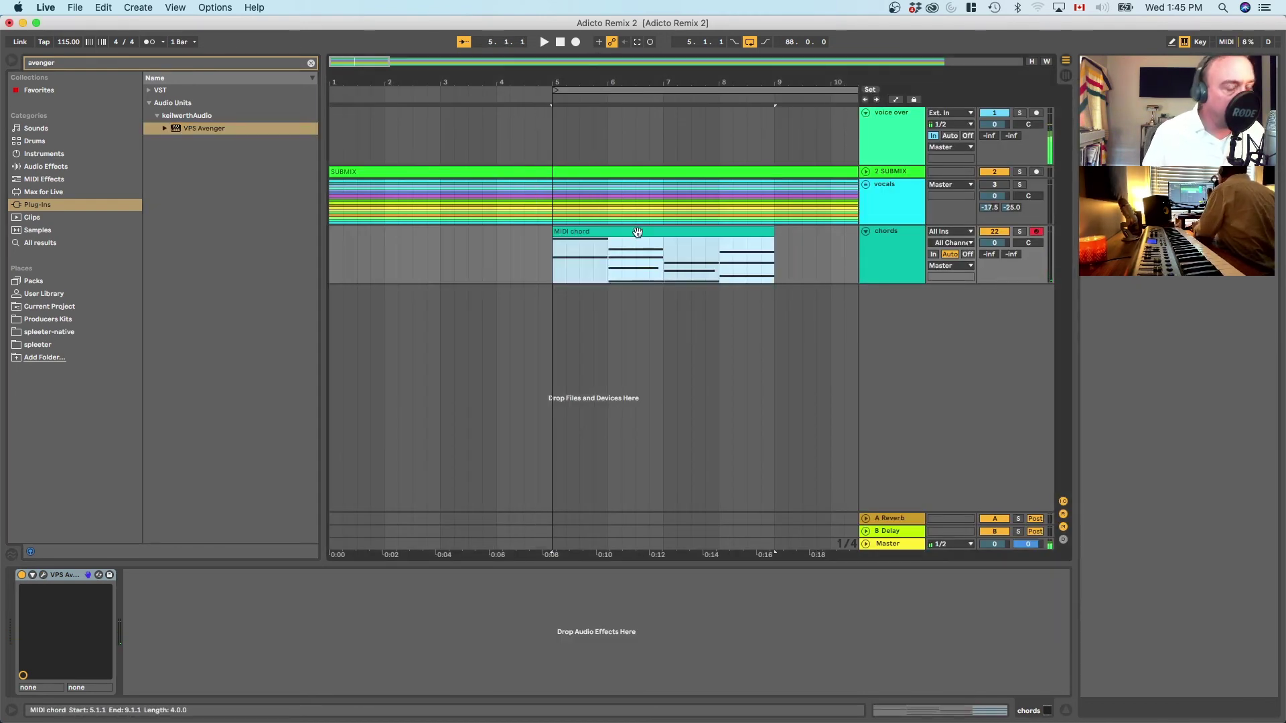
key("super+d")
key("super+d")
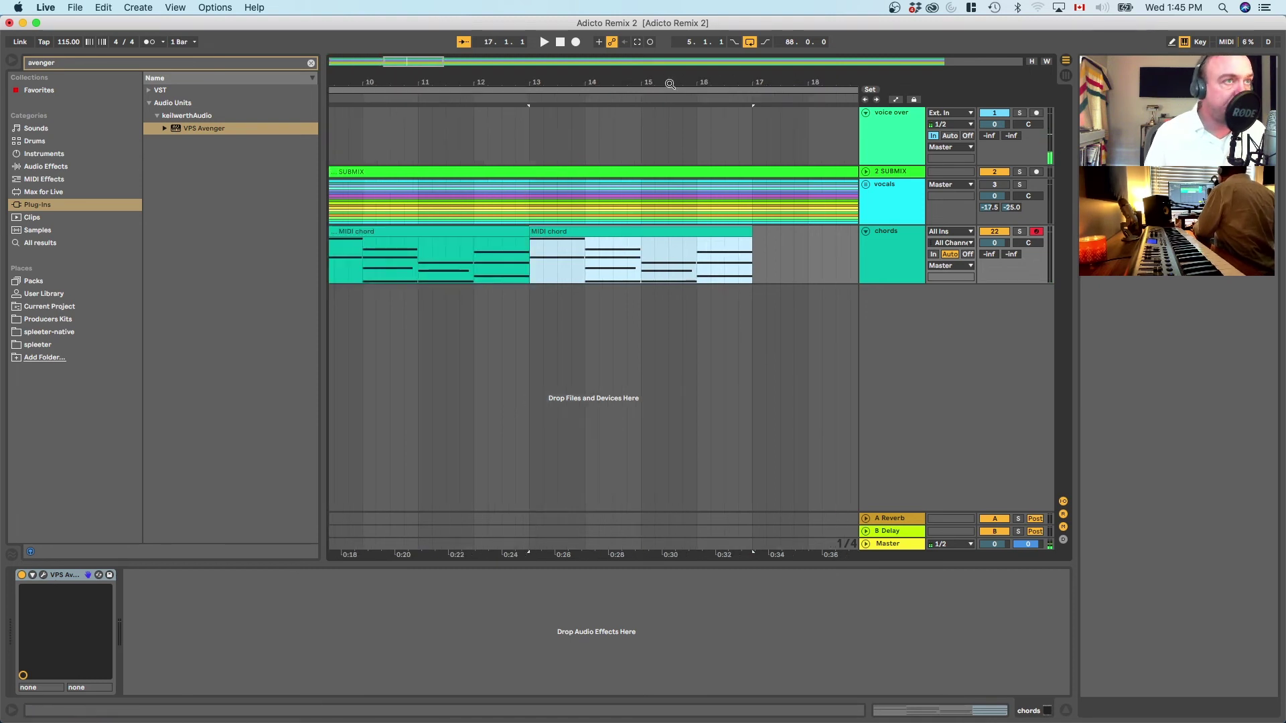
left_click_drag(665, 85, 507, 81)
key("super+d")
key("super+d")
key("super+d")
key("super+d")
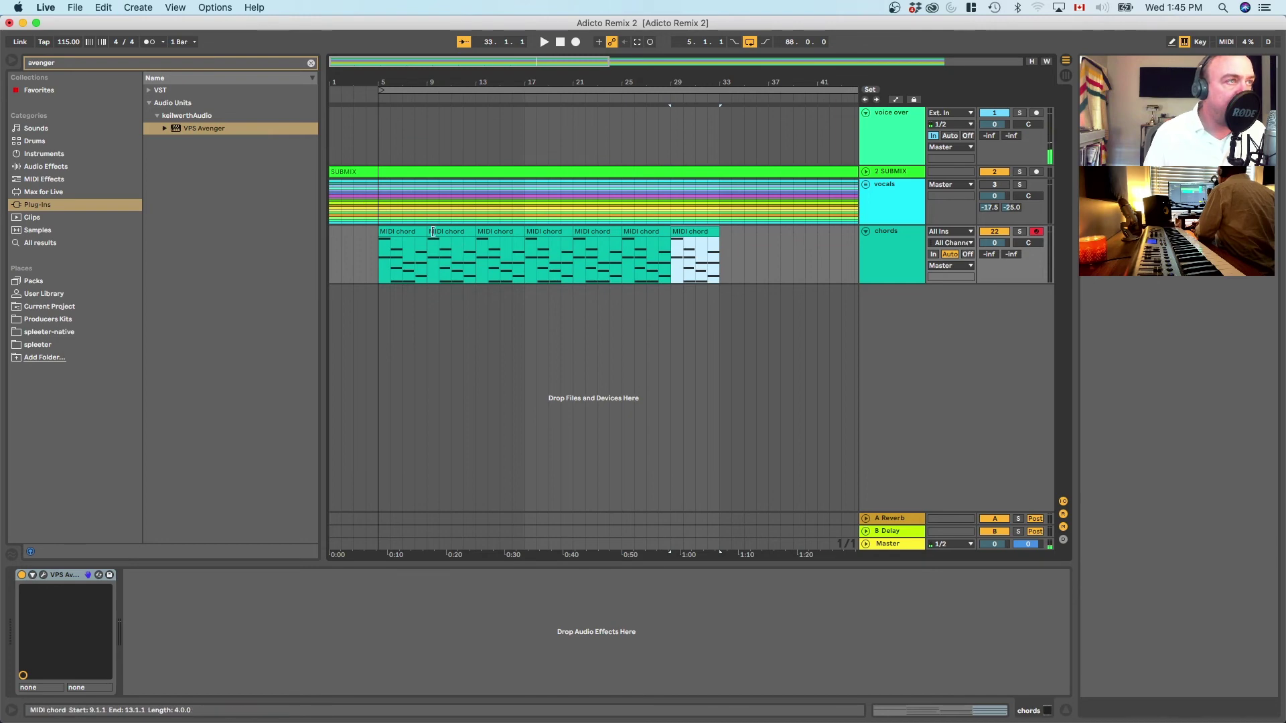
Step: Loop all seven chord clips and play them with the SUBMIX muted and the vocals group turned on
left_click(396, 231, "shift")
key("super+l")
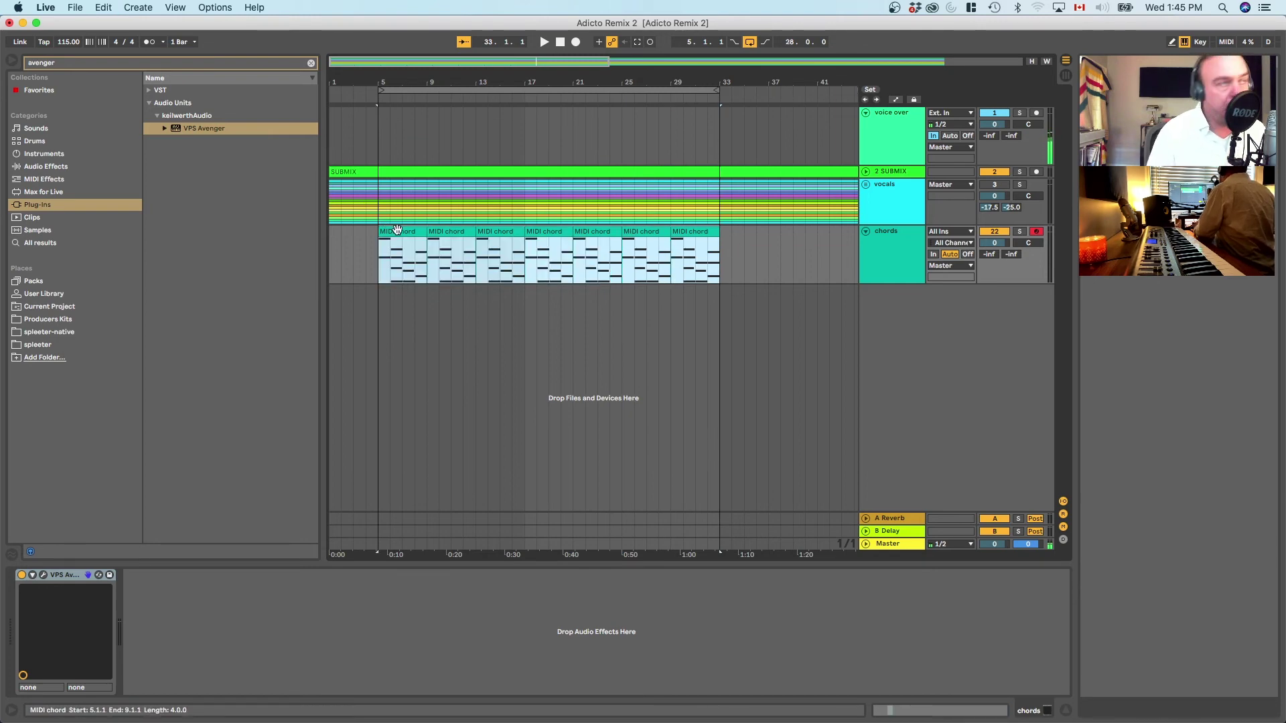
key("space")
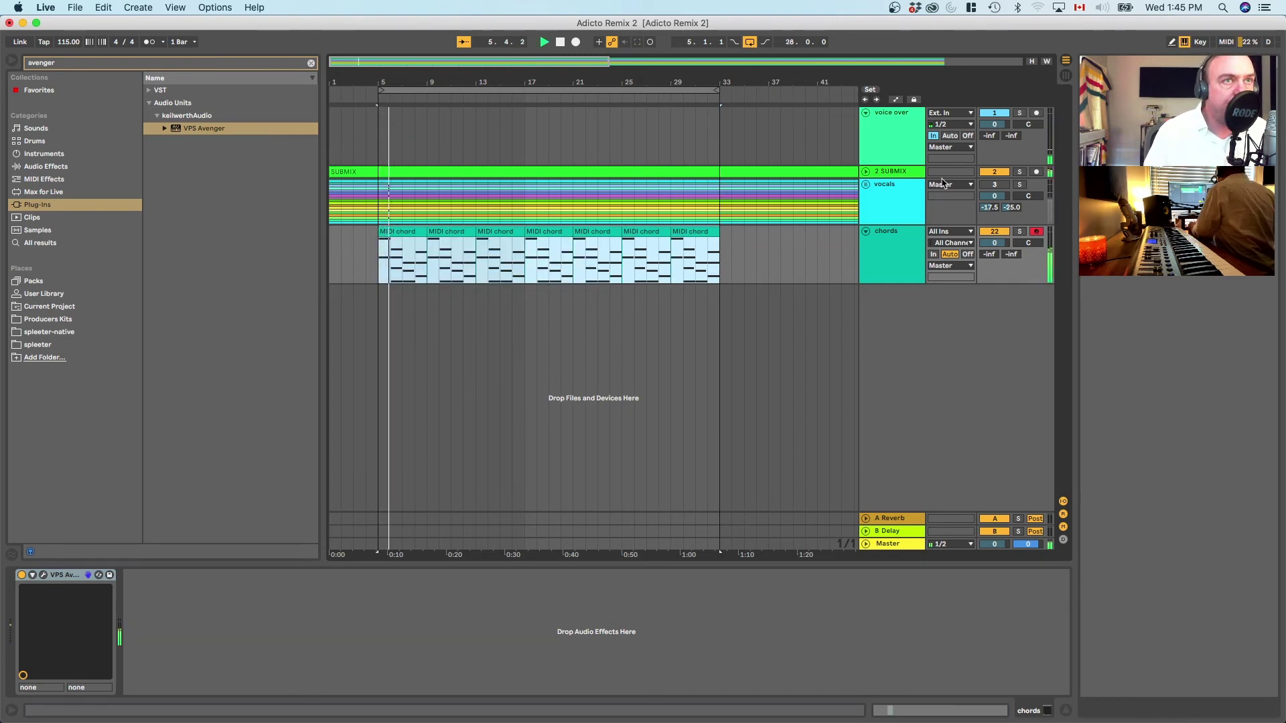
left_click(996, 172)
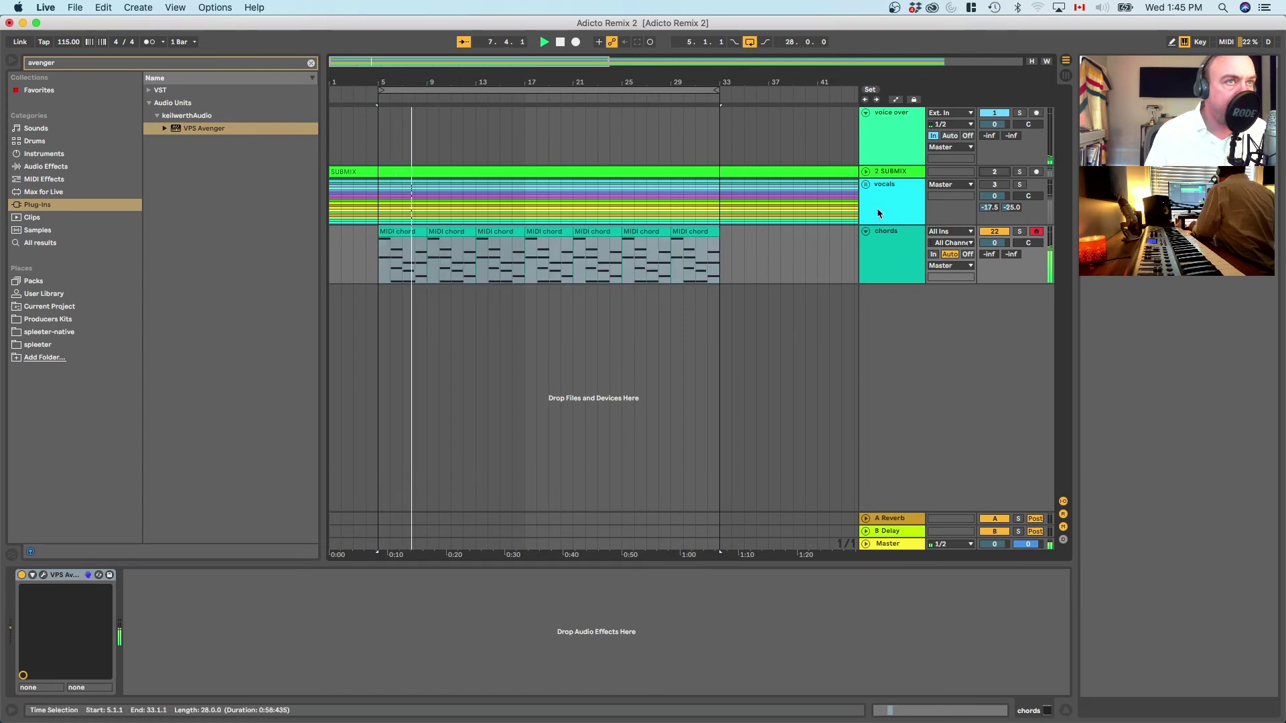
left_click(996, 185)
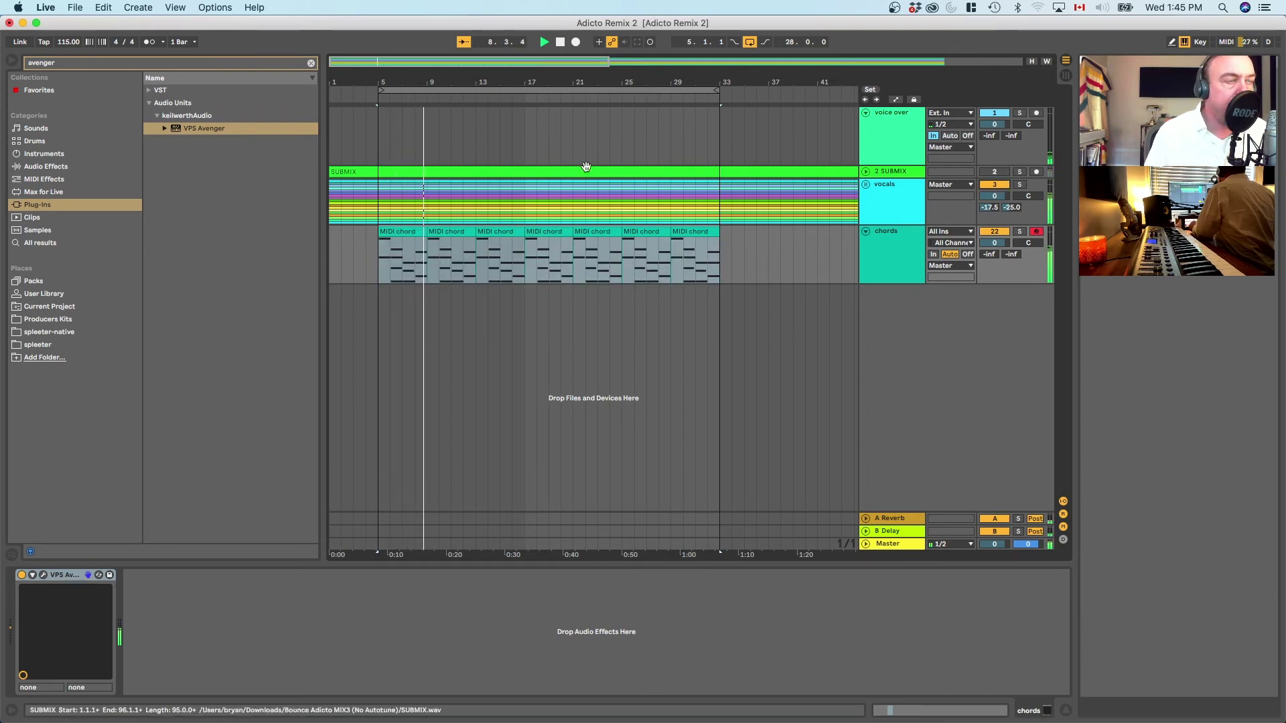
key("space")
Step: In the first MIDI chord clip, raise the D2 notes of the second and third chords one octave to D3 and play the result
double_click(404, 231)
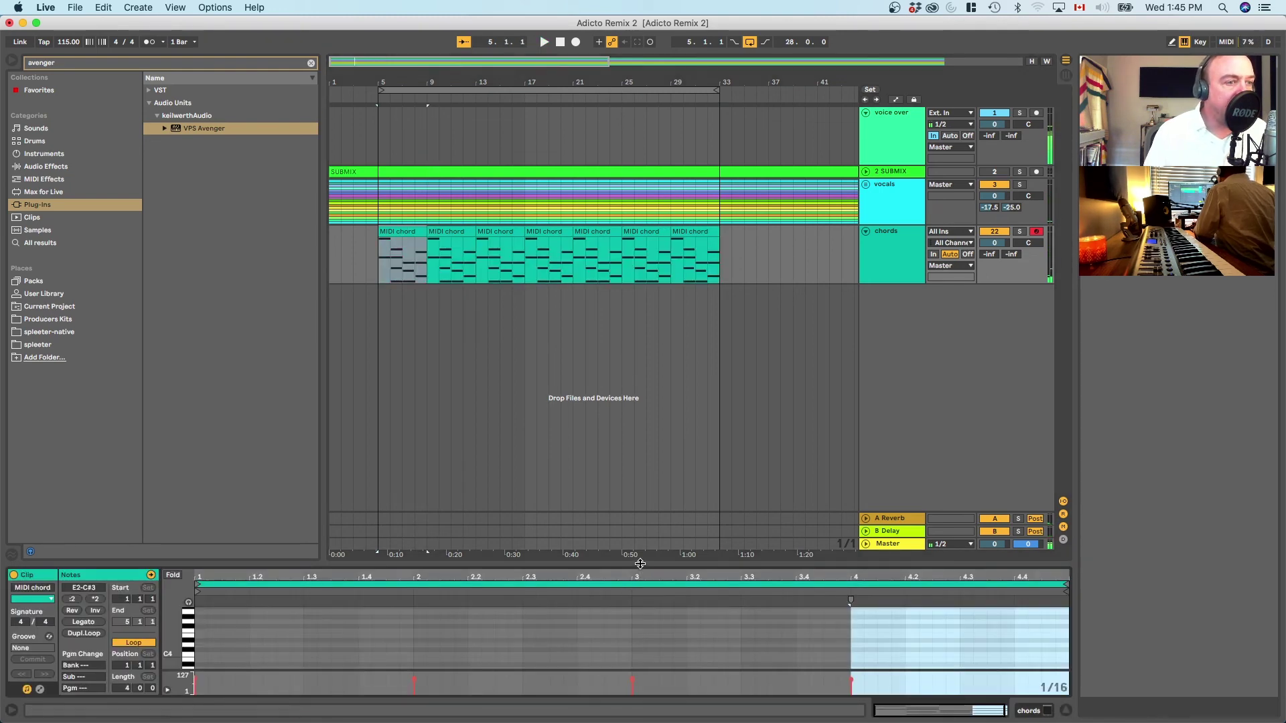
left_click_drag(640, 564, 640, 217)
left_click(827, 462)
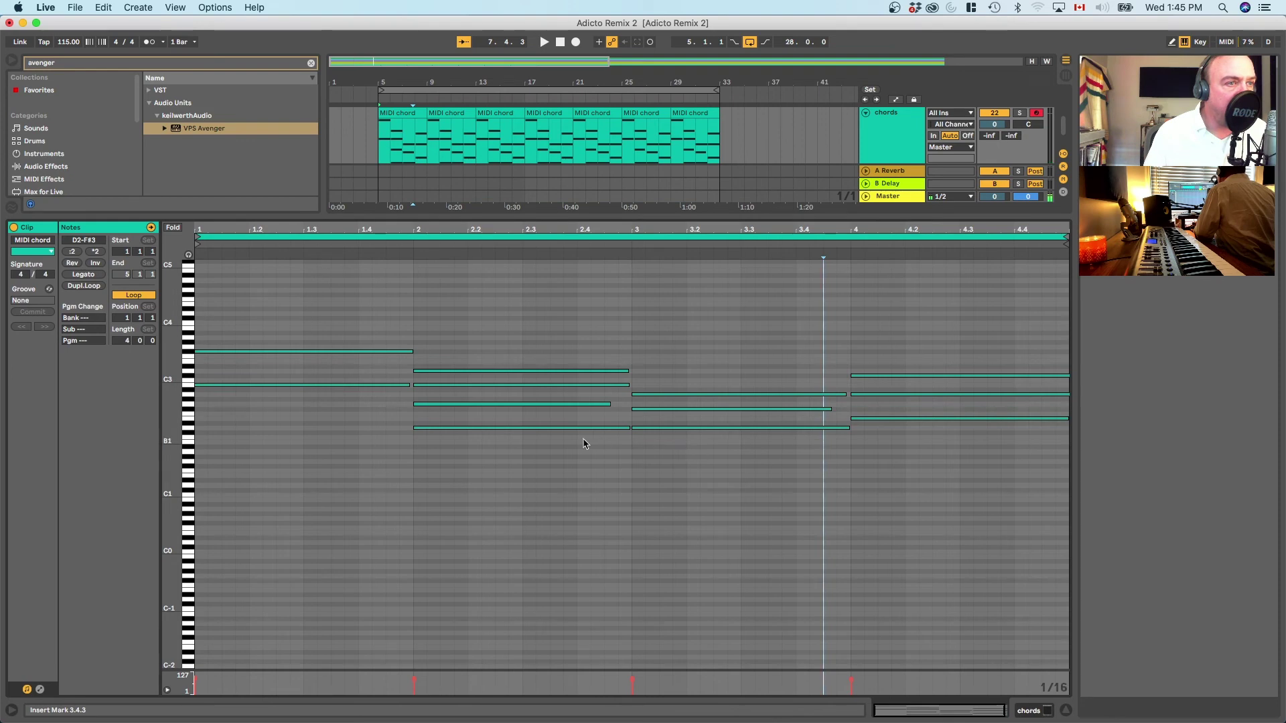
left_click_drag(759, 453, 517, 422)
key("shift+Up")
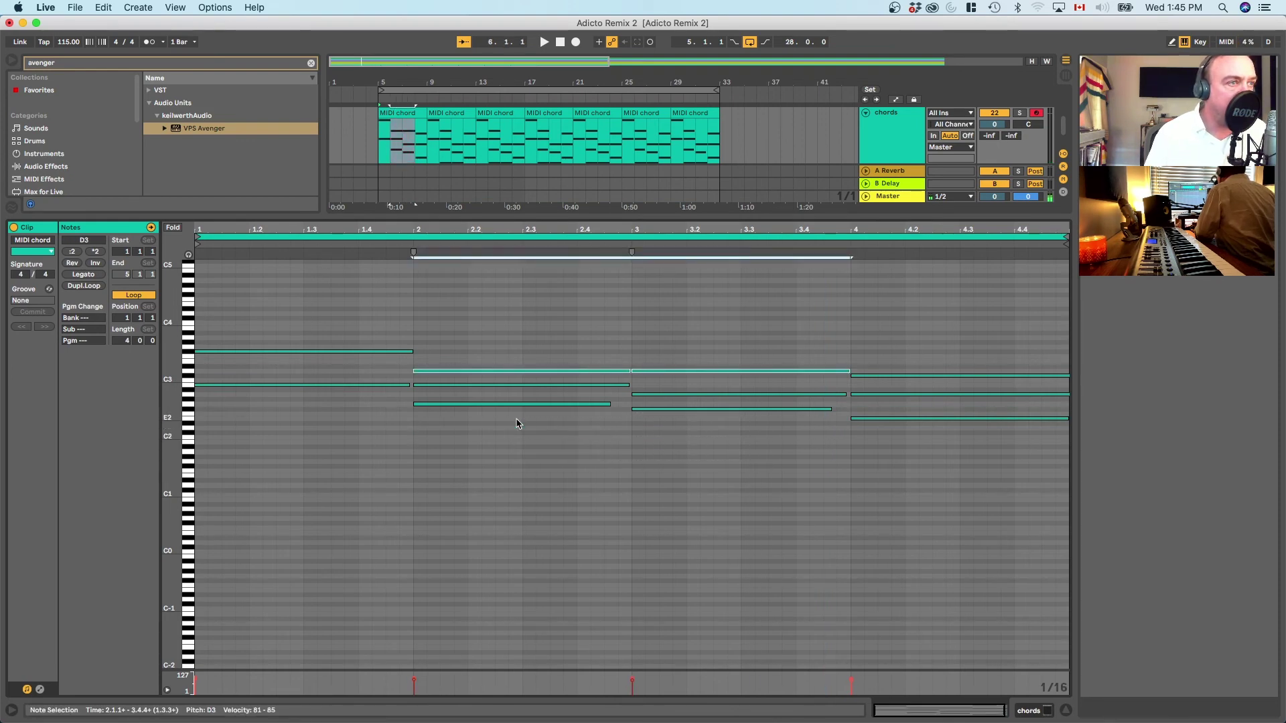
key("space")
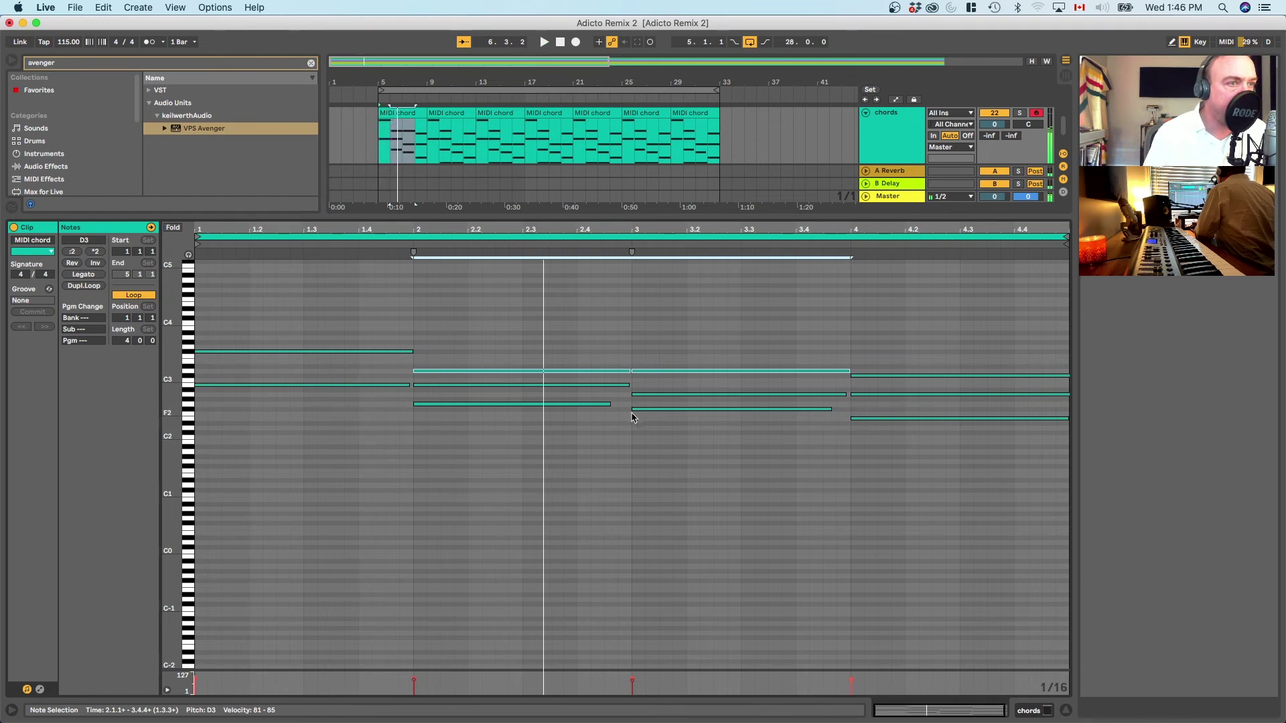
Step: Raise the G2 note of the second chord and the F#2 note of the third chord one octave, and play them
left_click_drag(714, 423, 518, 408)
key("shift+Up")
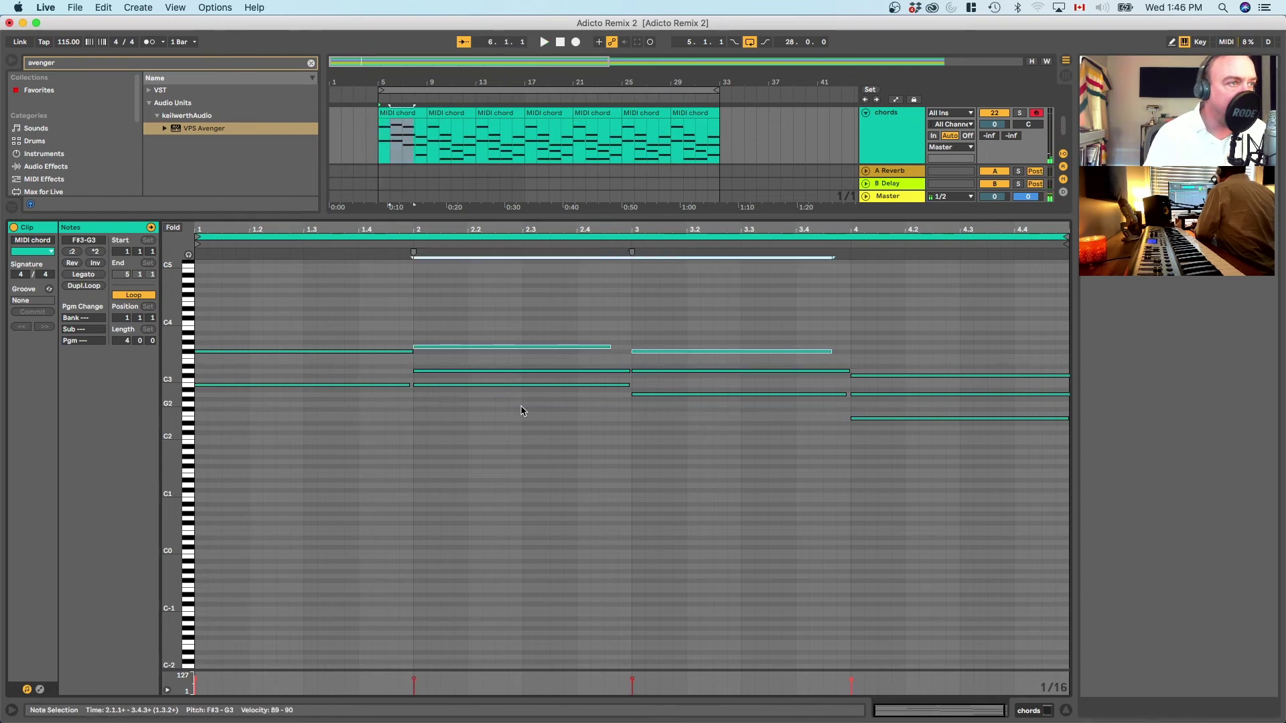
key("space")
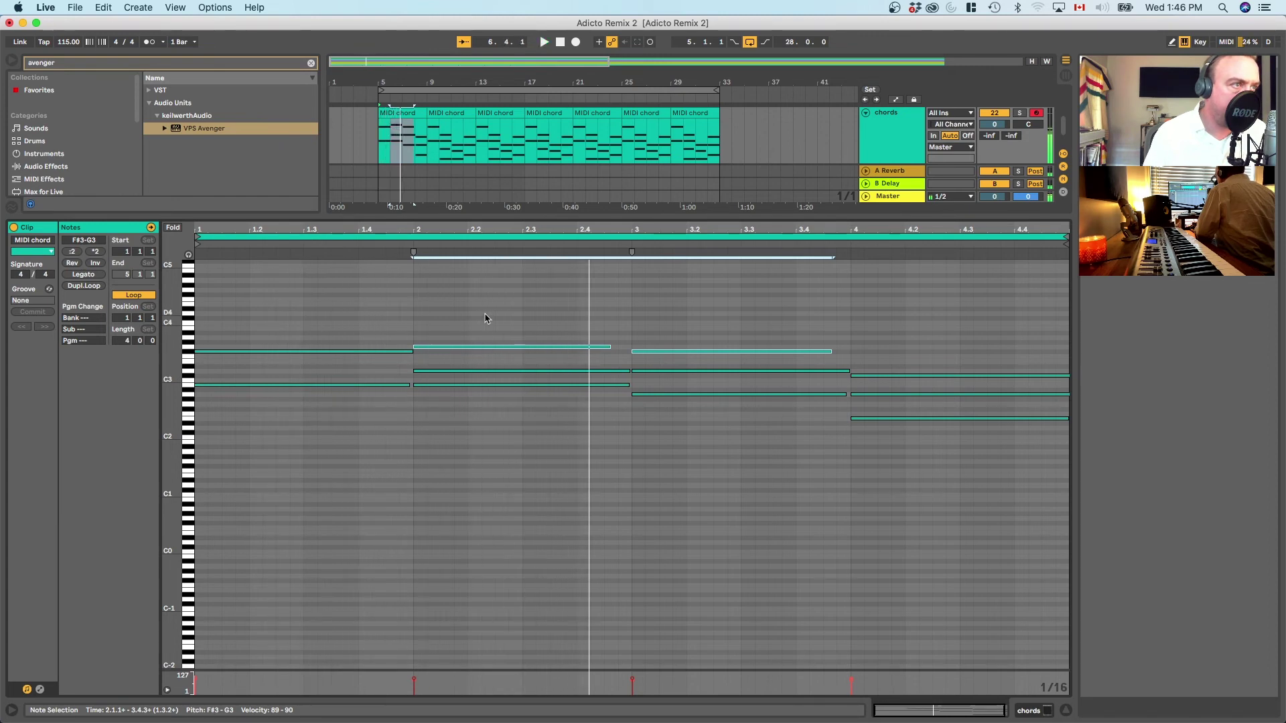
Step: Review the revoiced chords in playback, select the second chord's B2 and the fourth chord's E2, and collapse the clip editor
left_click(494, 376)
left_click_drag(321, 335, 271, 453)
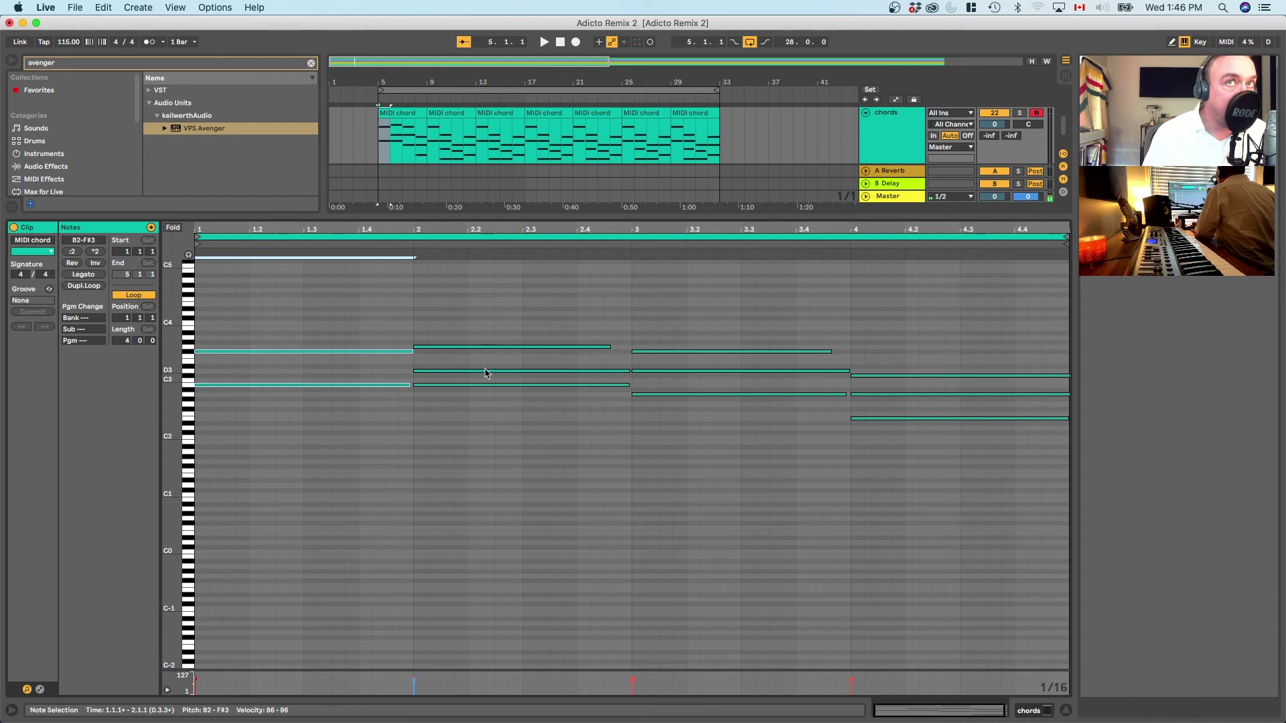
left_click(446, 384)
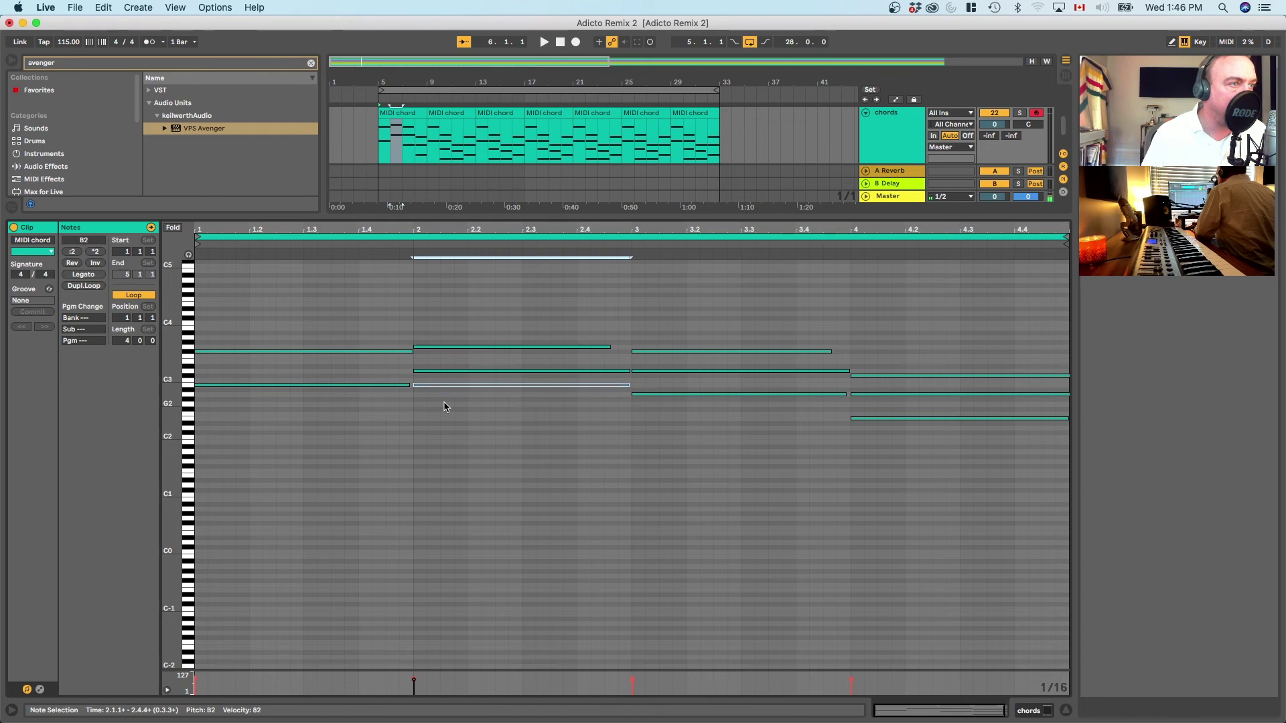
key("space")
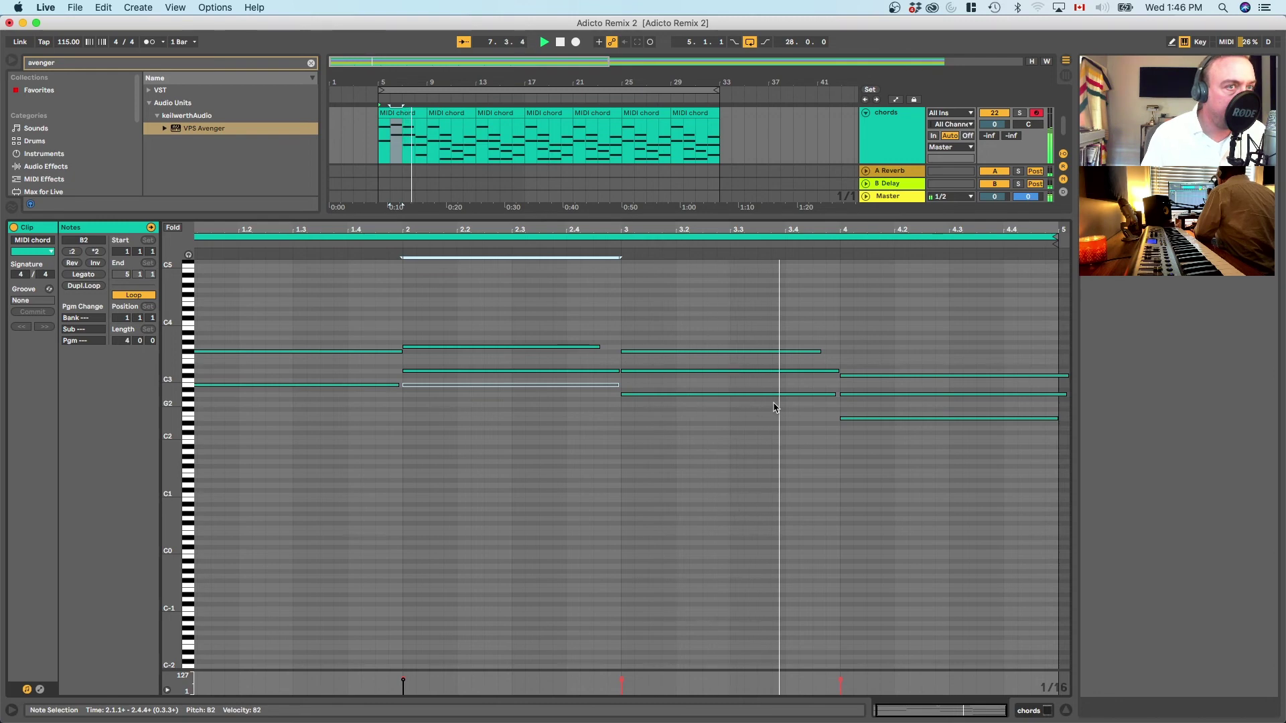
left_click(916, 443)
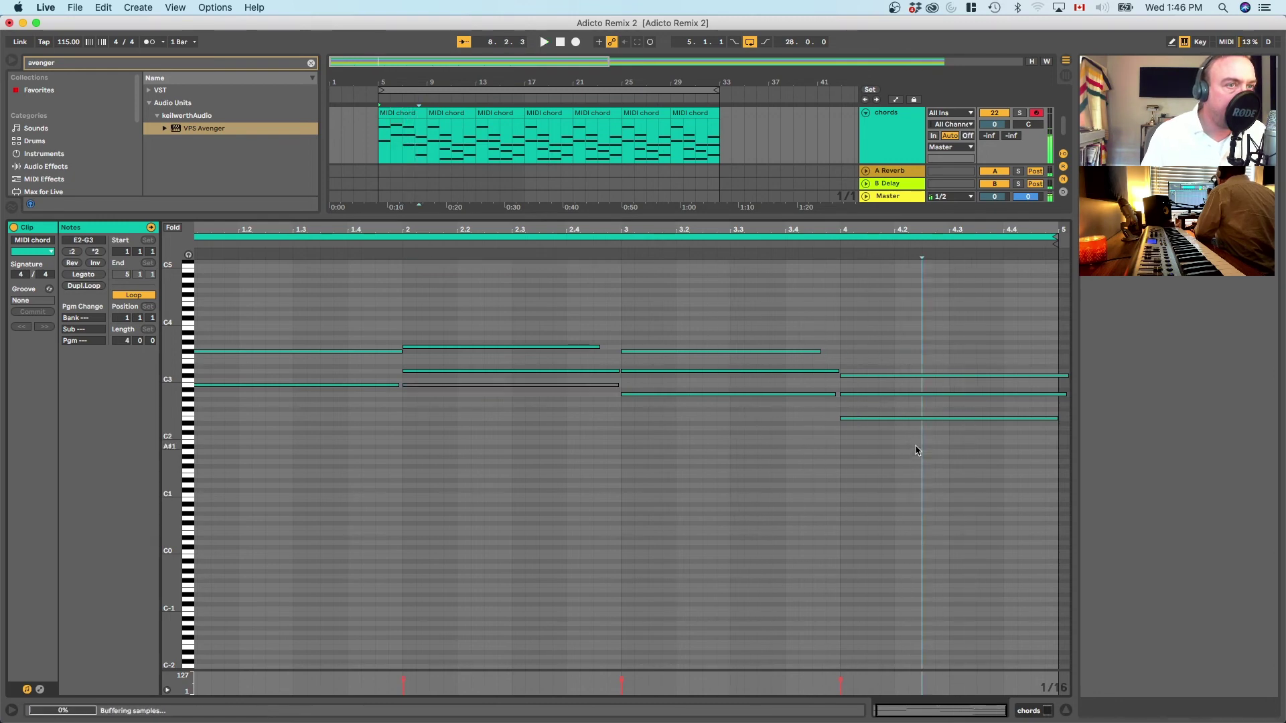
left_click(860, 419)
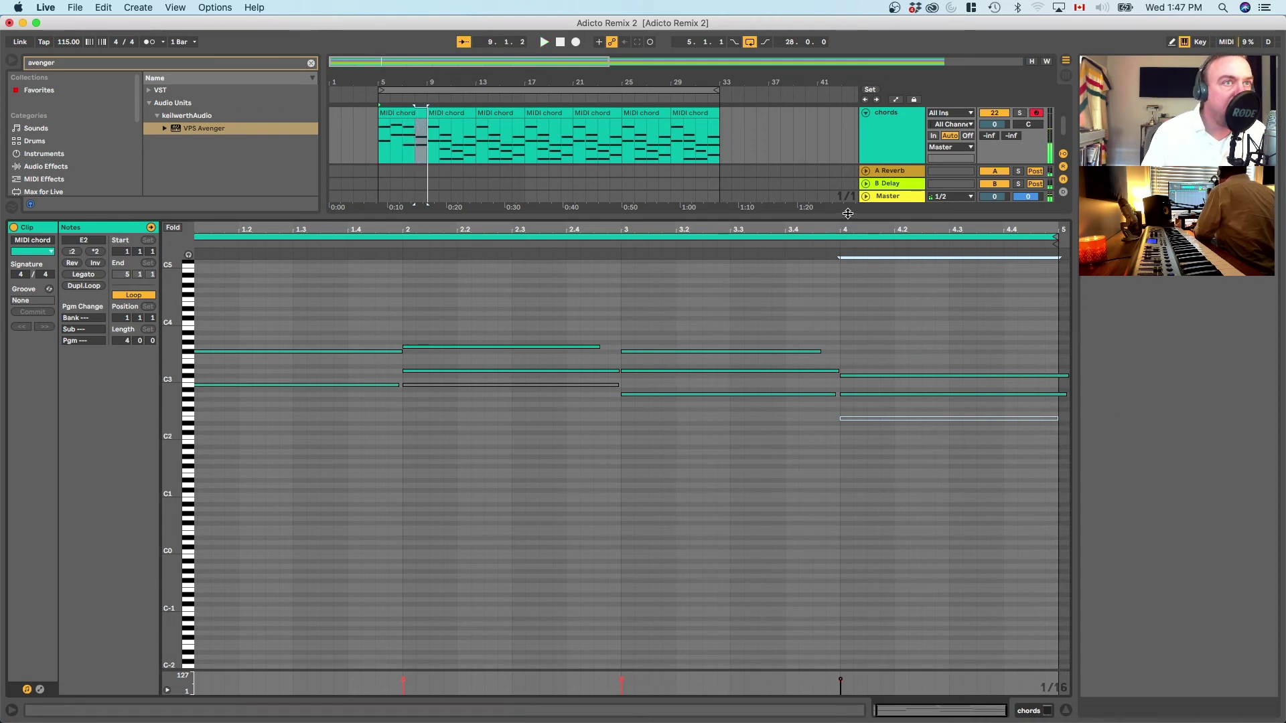
left_click_drag(849, 215, 700, 569)
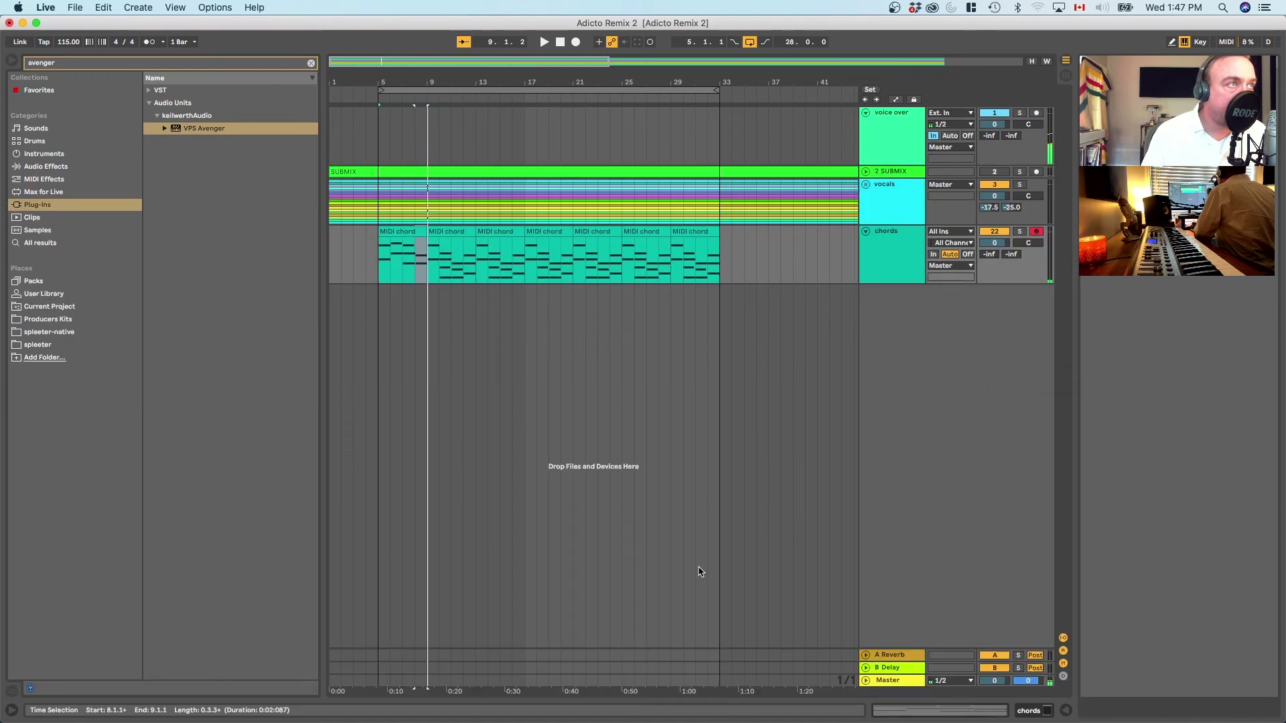
Step: Loop only the first chord clip and load the factory organ preset OR Andy's M1 in VPS Avenger
left_click(412, 233)
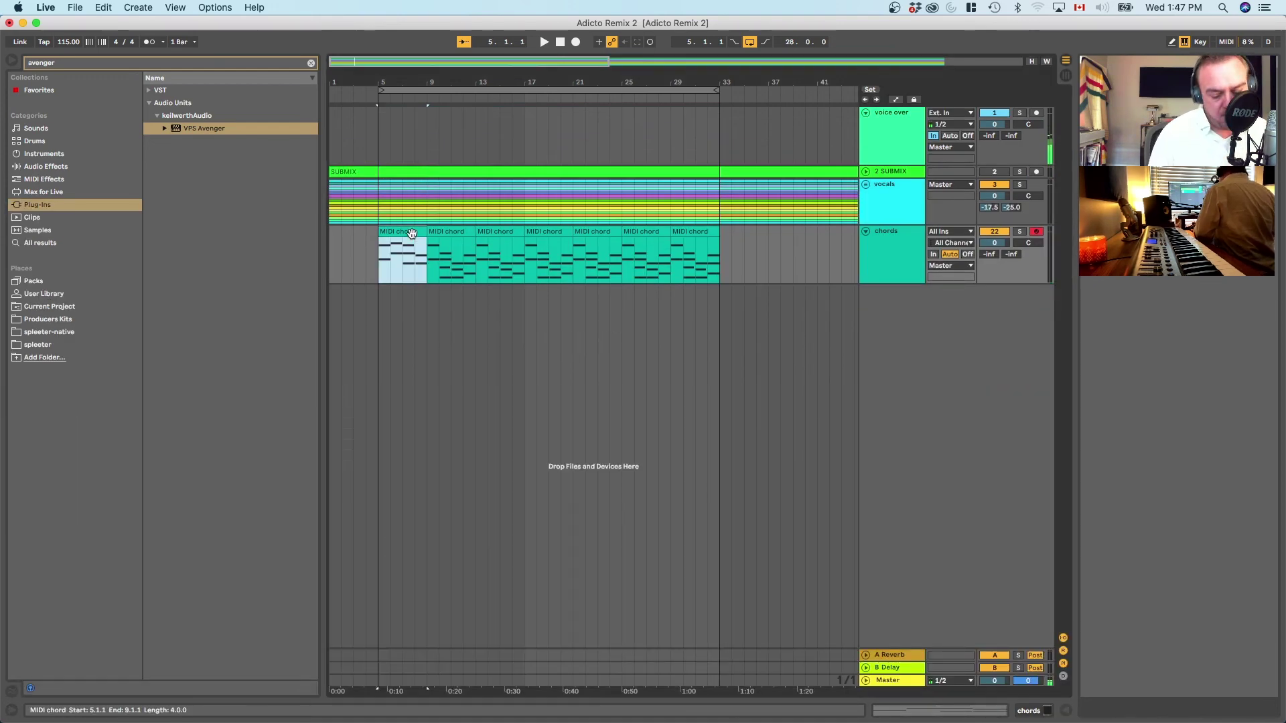
key("super+l")
double_click(863, 260)
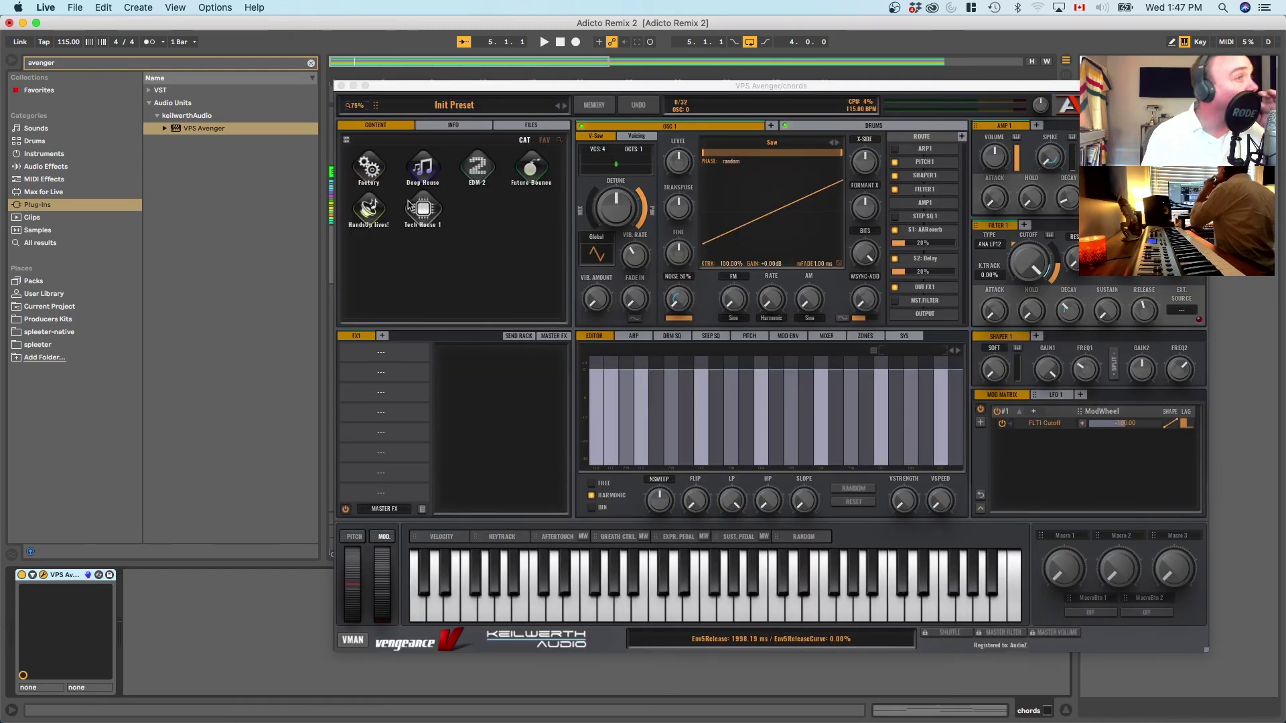
left_click(369, 167)
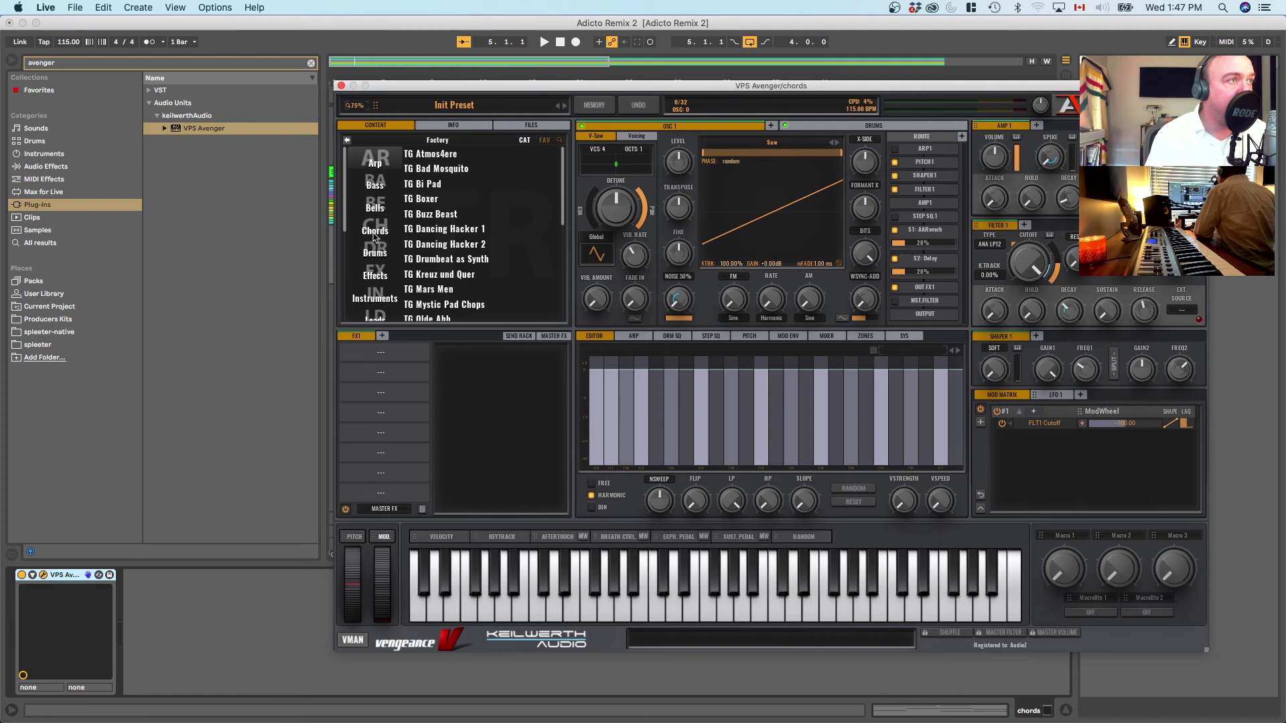
left_click(377, 294)
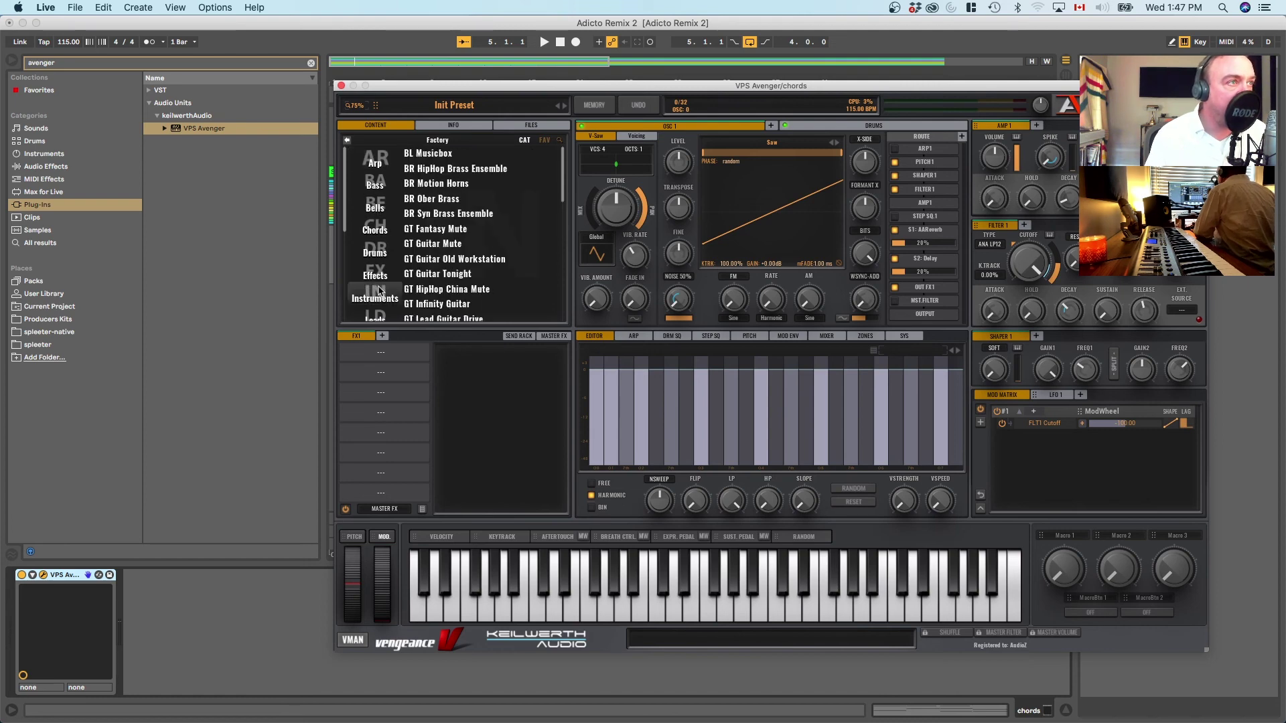
scroll(379, 289, "down", 3)
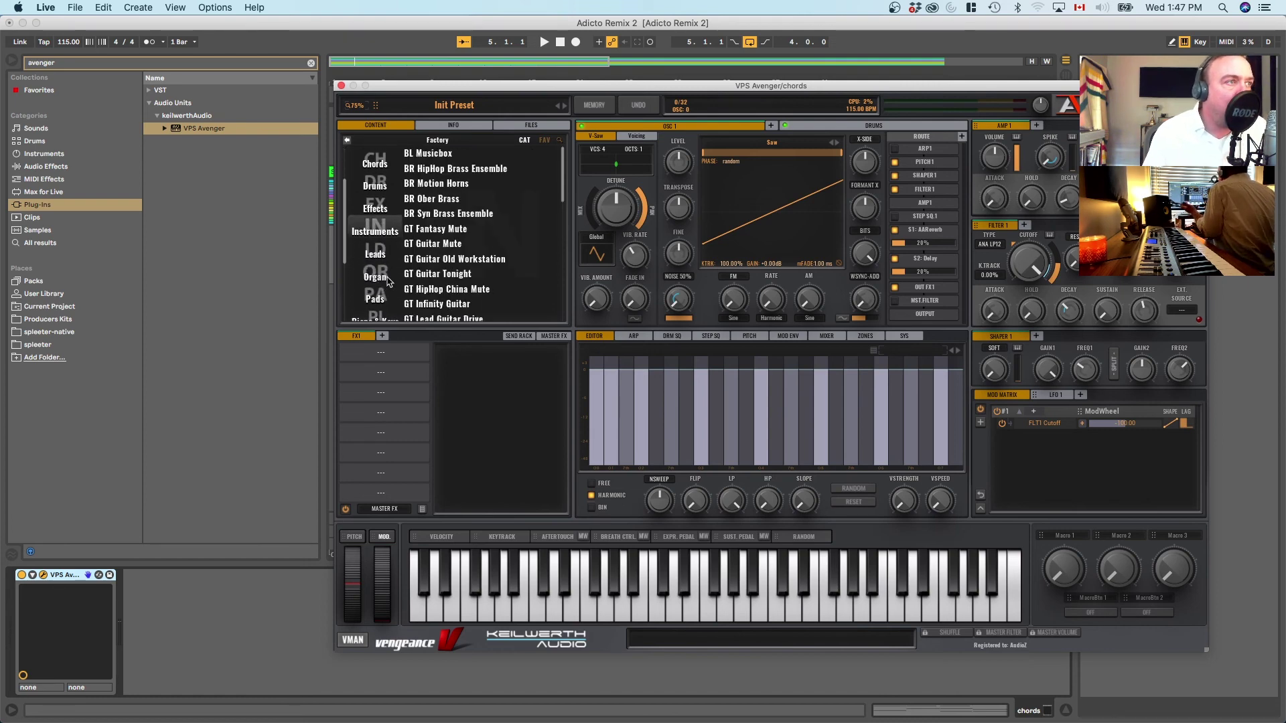
left_click(377, 277)
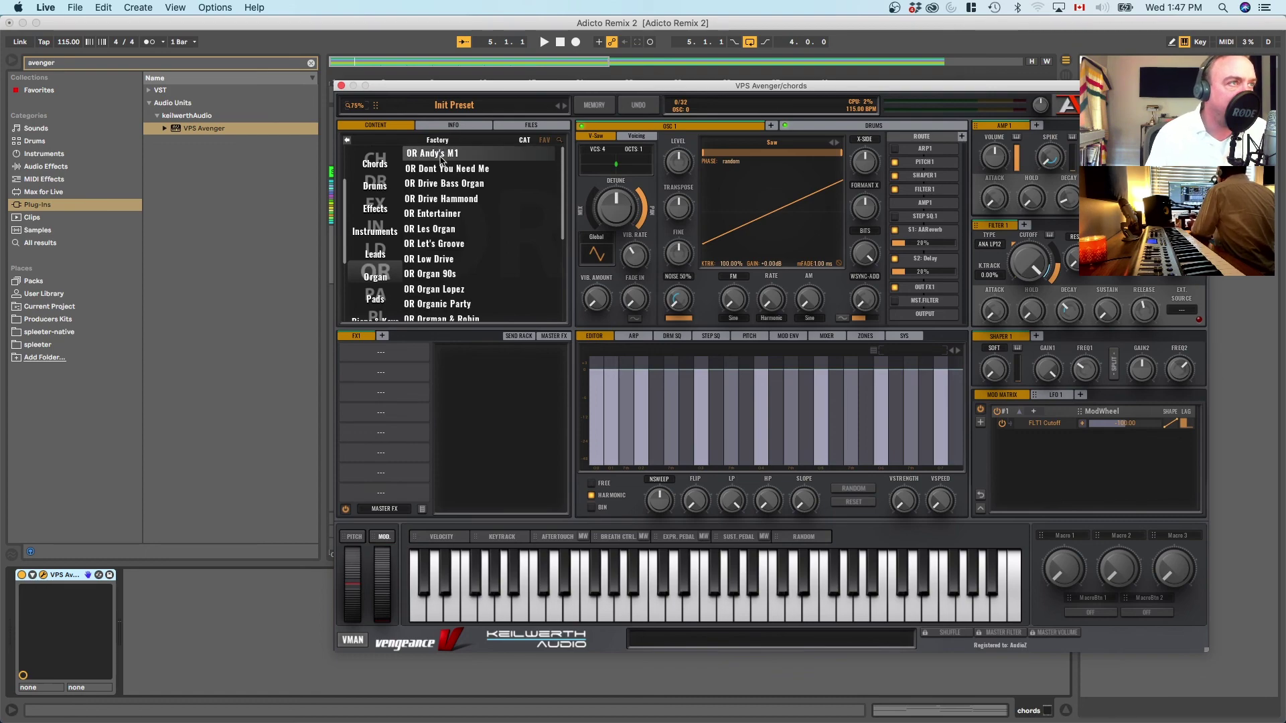
left_click(440, 156)
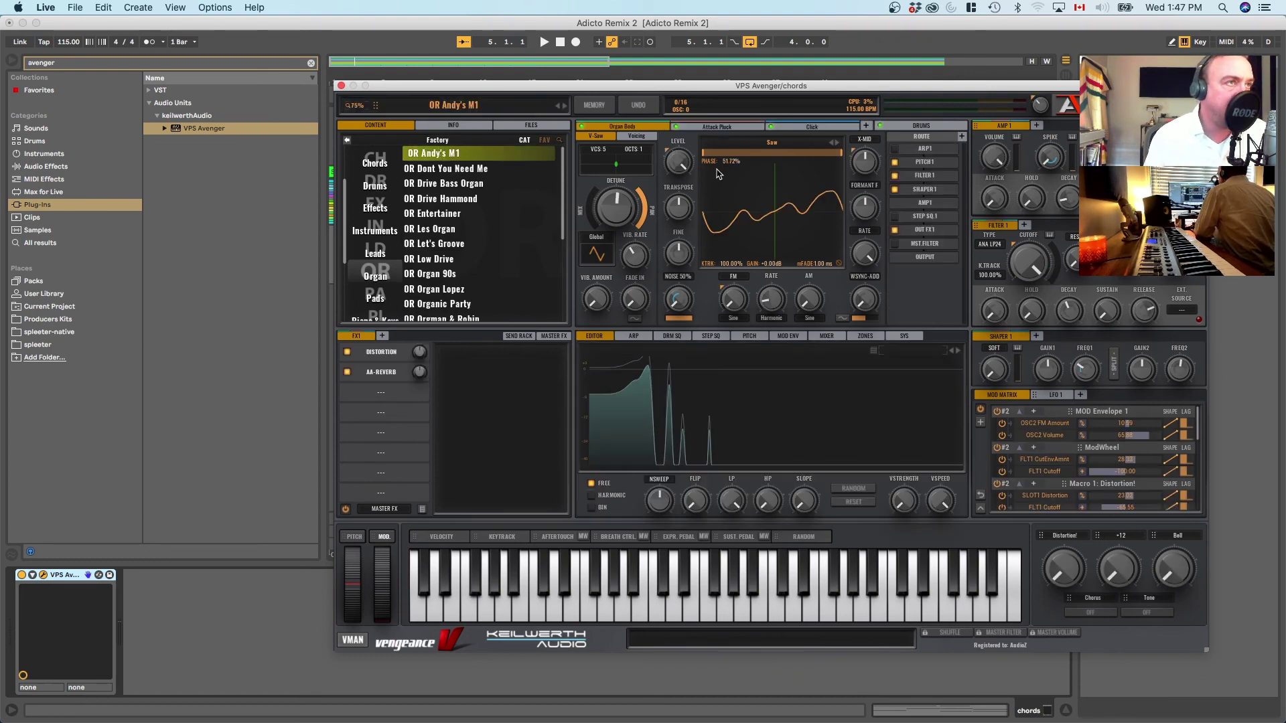
Step: Play the looped chord clip and lower the chords track volume to -7.9 dB, moving the VPS Avenger window out of the way
key("space")
left_click_drag(596, 86, 600, 286)
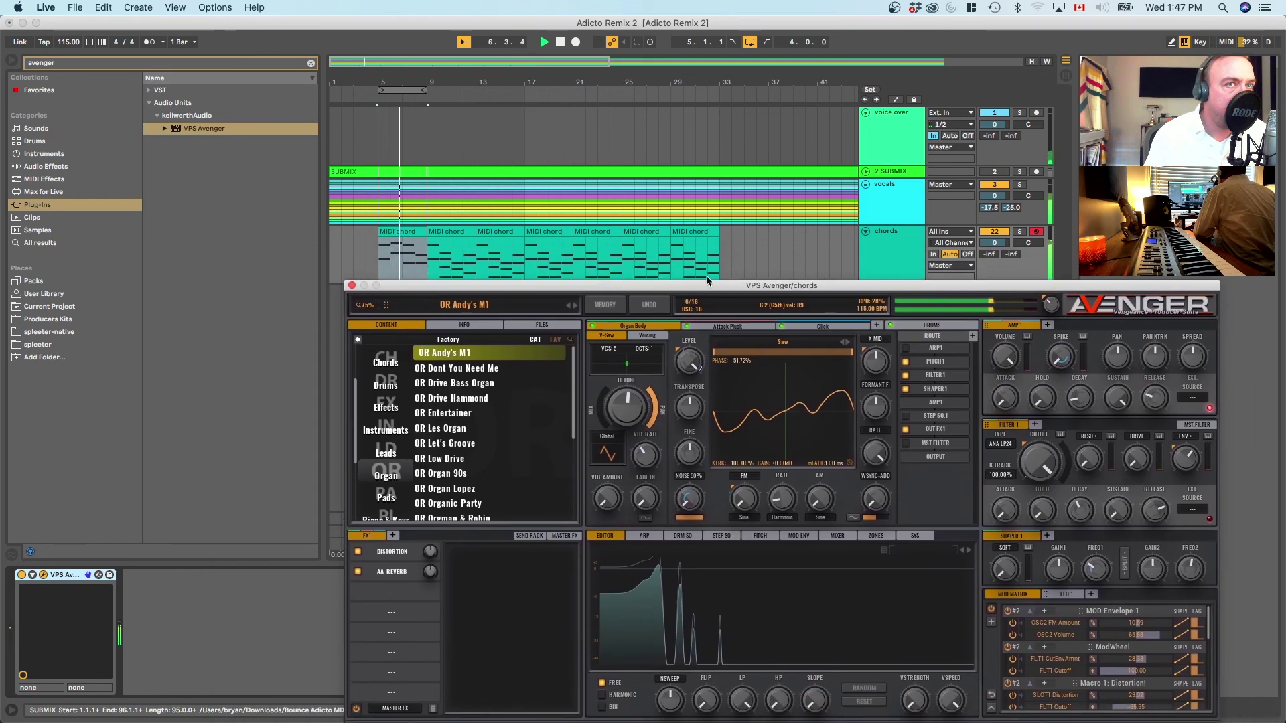
left_click_drag(999, 243, 999, 267)
left_click_drag(763, 286, 802, 129)
Step: Audition the factory organ presets OR Les Organ, OR Let's Groove and OR Organ 90s against the looped chords
left_click(529, 280)
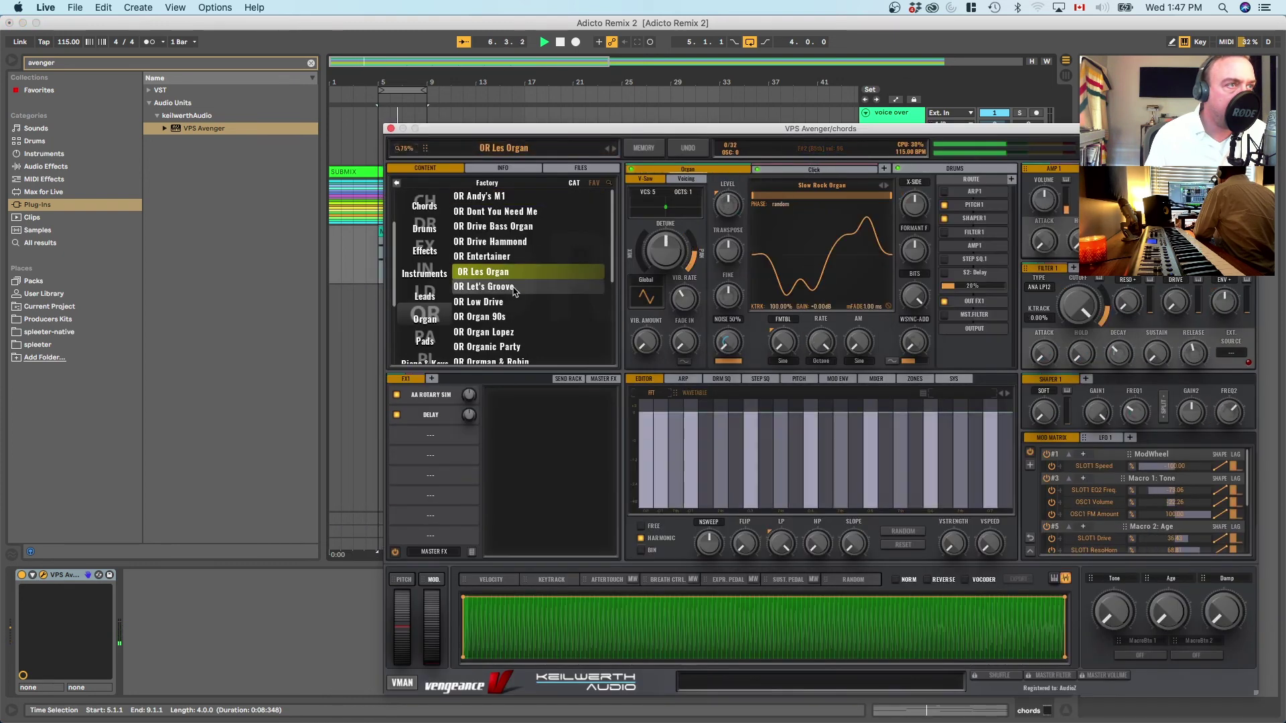
left_click(514, 288)
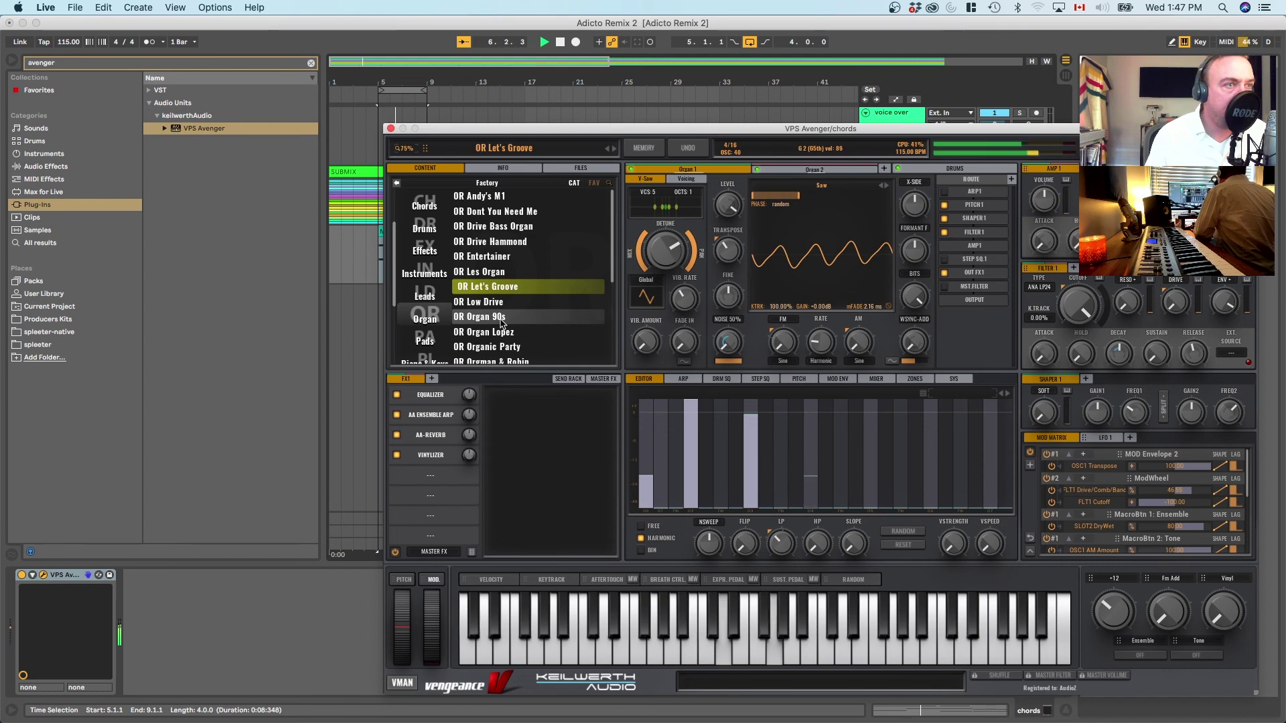
left_click(501, 320)
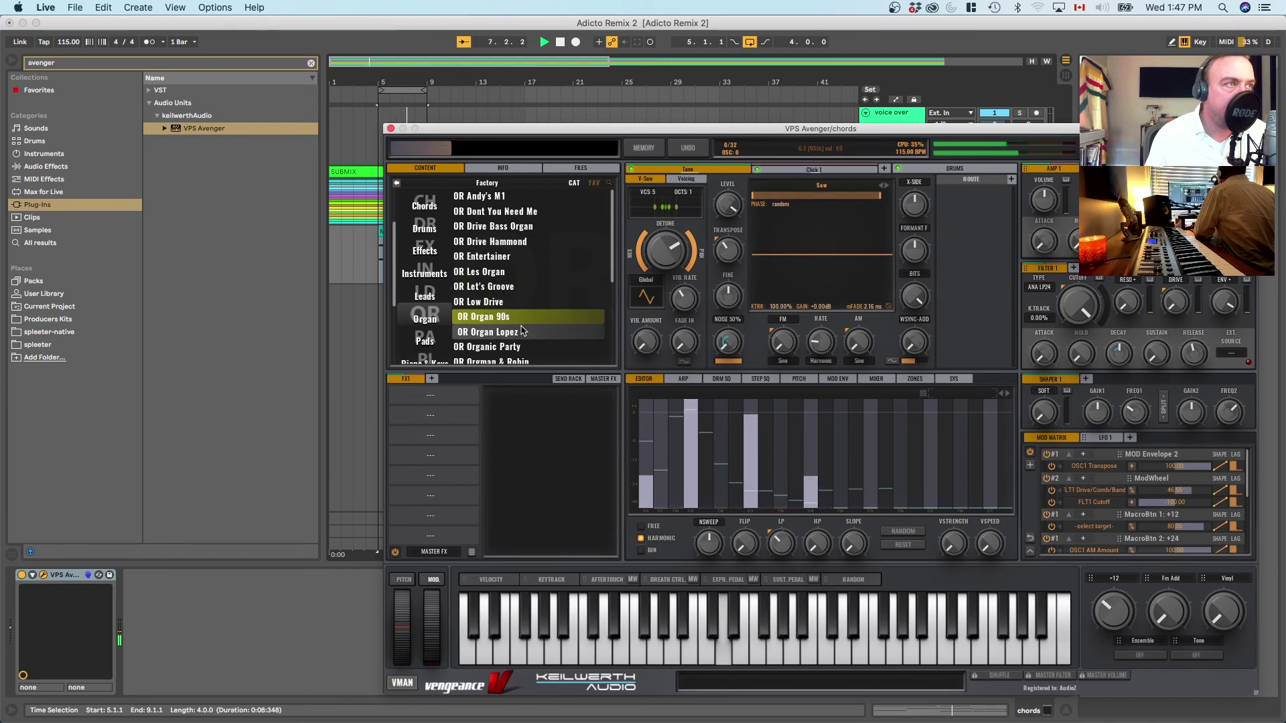
Step: Load the KB Funky Rhodes 1 preset from the Piano & Keys category and close the VPS Avenger window
scroll(427, 326, "down", 1)
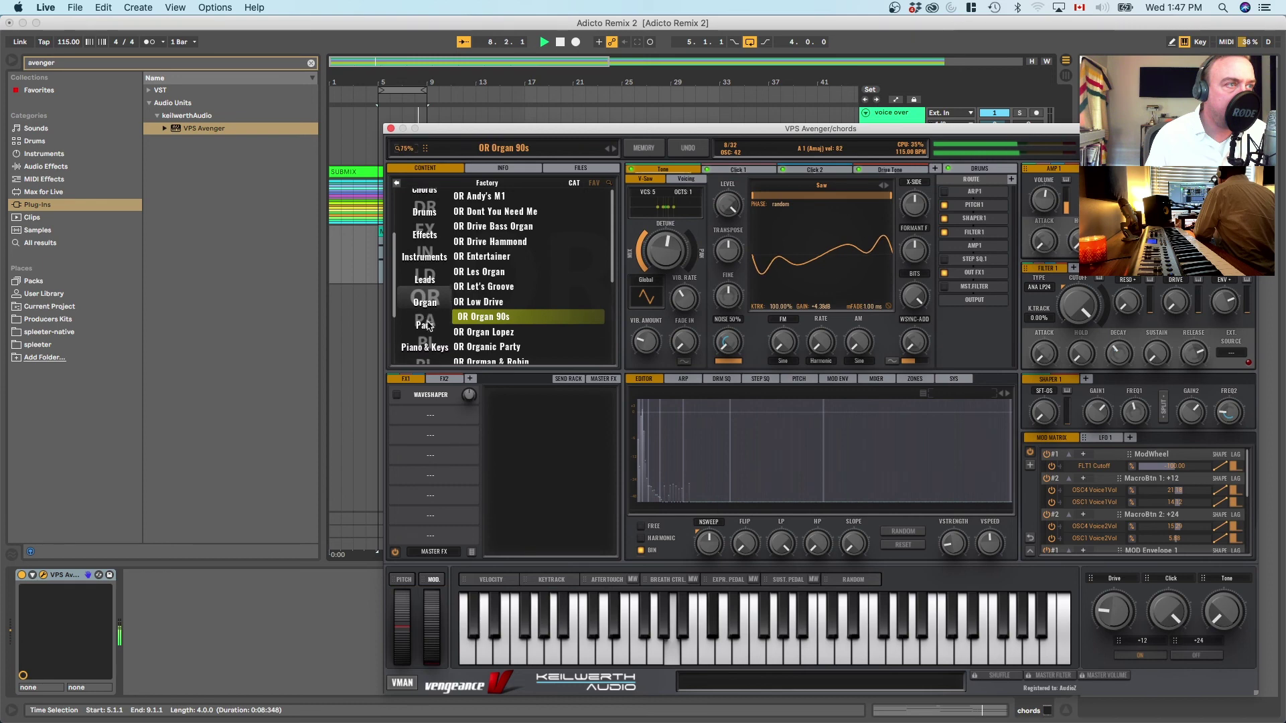
left_click(424, 337)
left_click(478, 286)
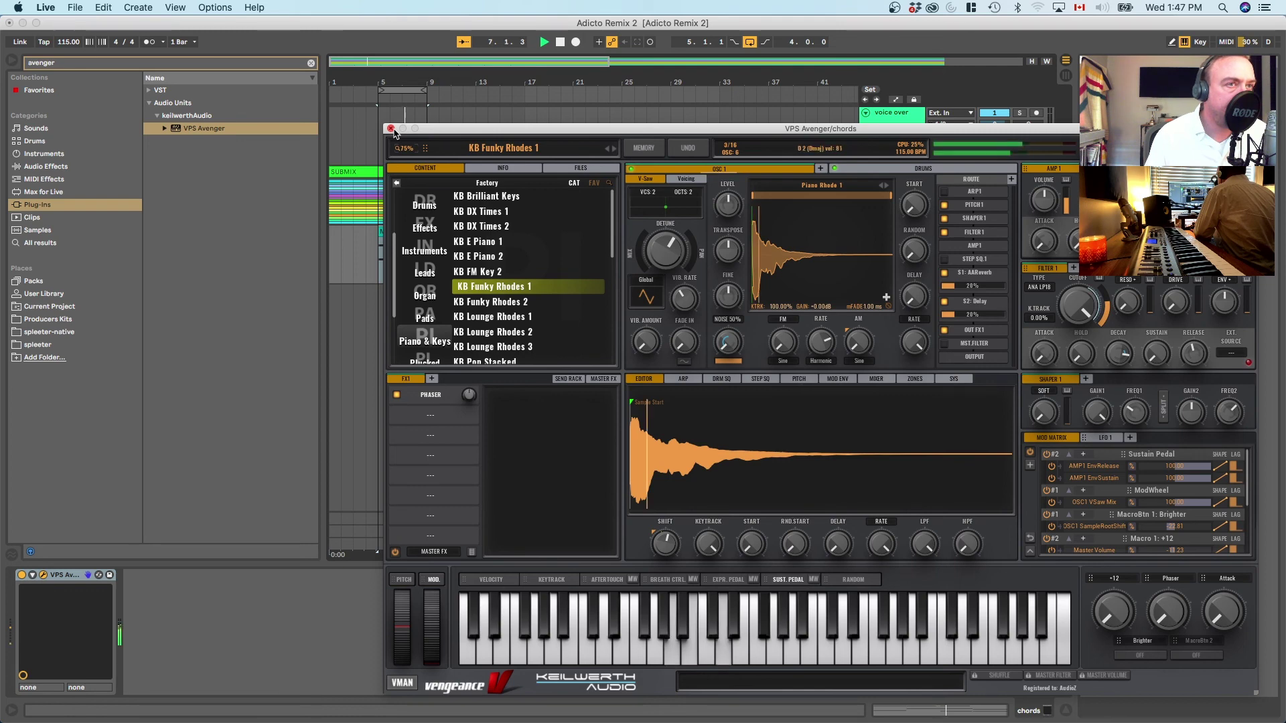
left_click(390, 128)
Step: In the first MIDI chord clip, reactivate the muted B2 note of the second chord and E2 note of the fourth chord
double_click(417, 233)
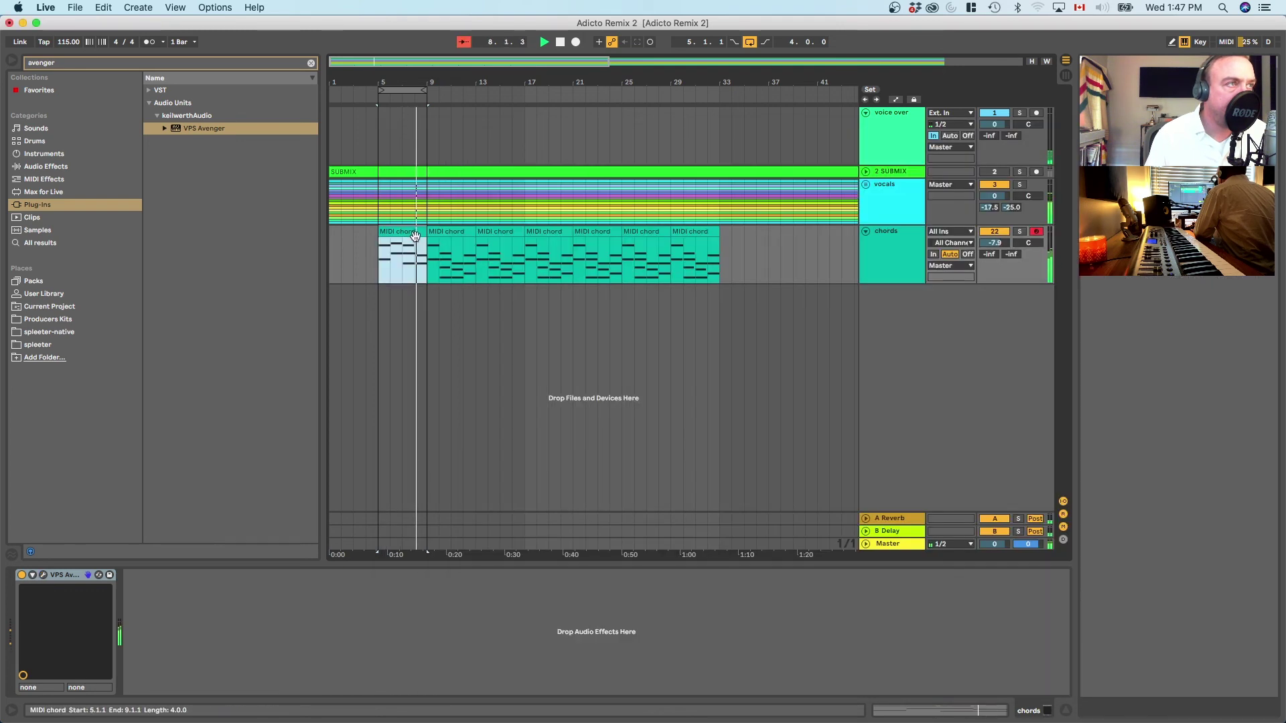
left_click_drag(596, 563, 596, 263)
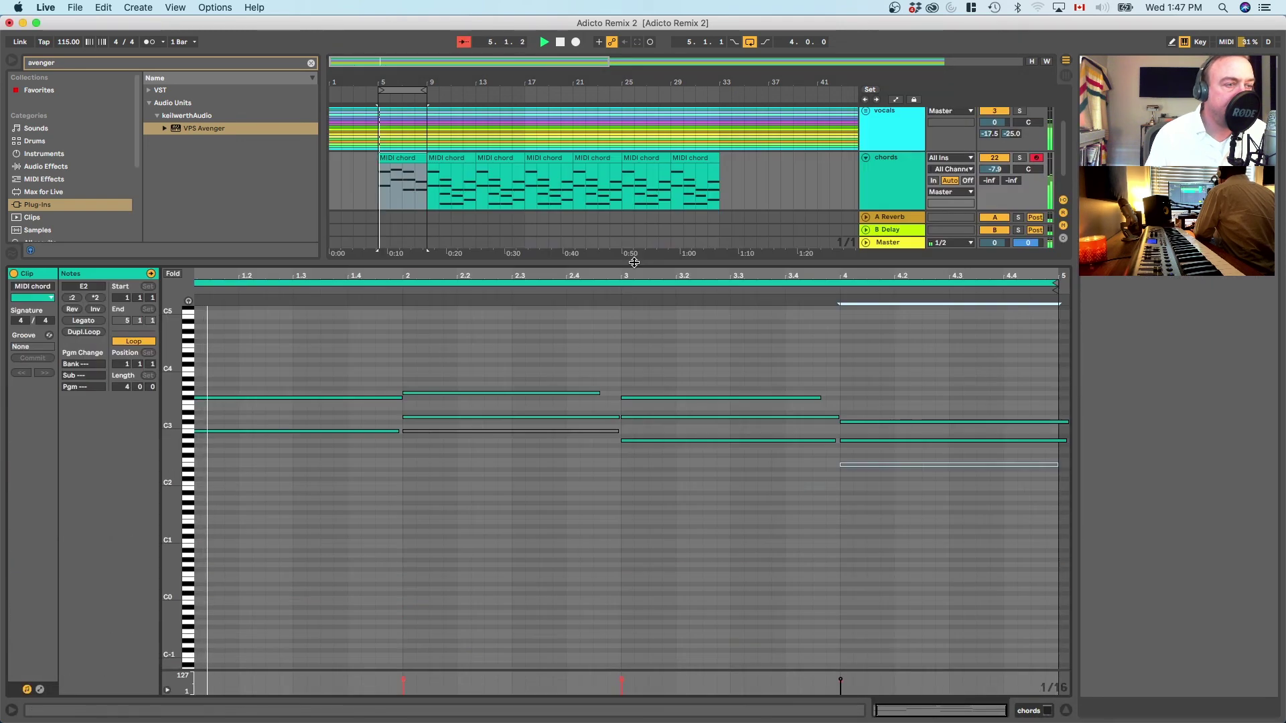
left_click(507, 432)
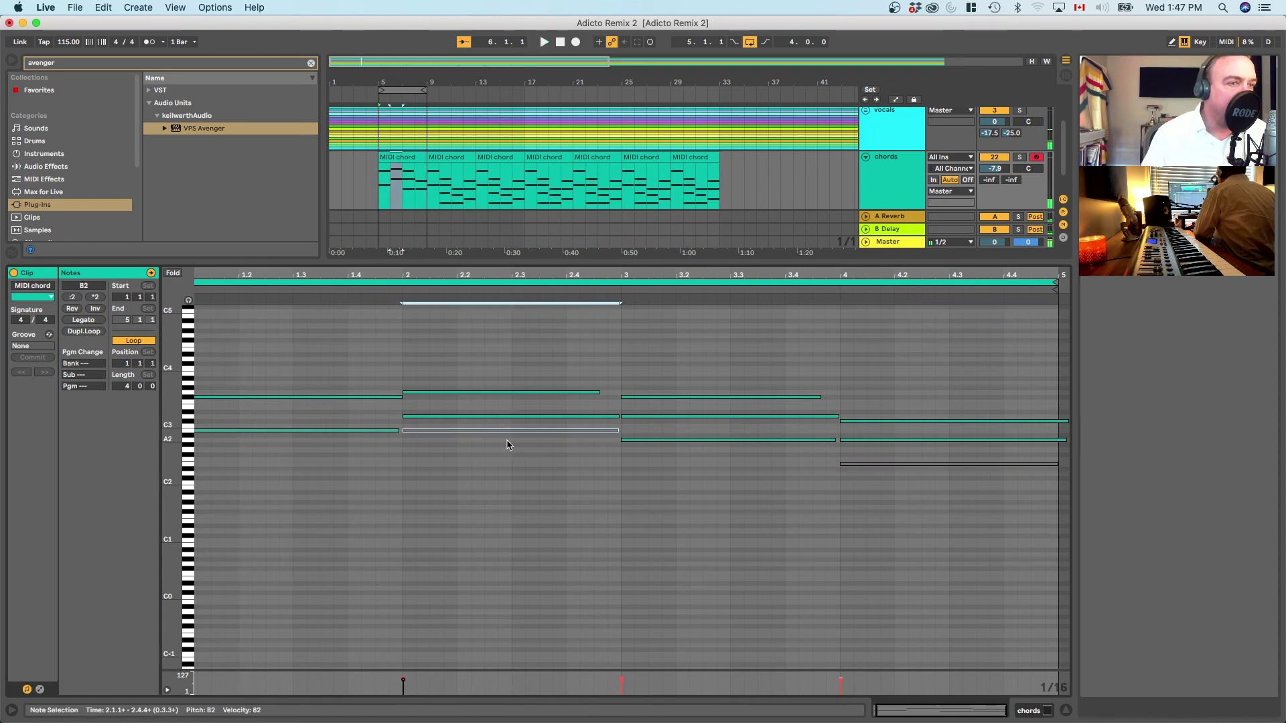
left_click(872, 482)
left_click_drag(870, 479, 866, 456)
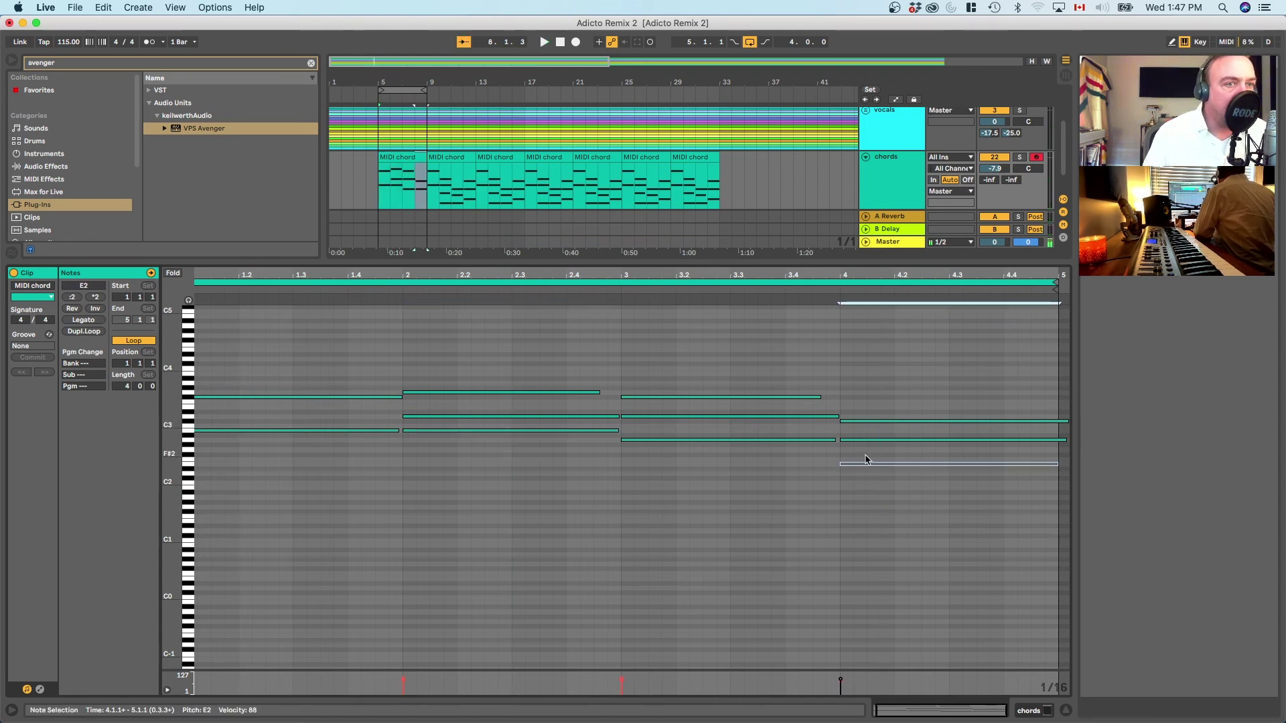
key("0")
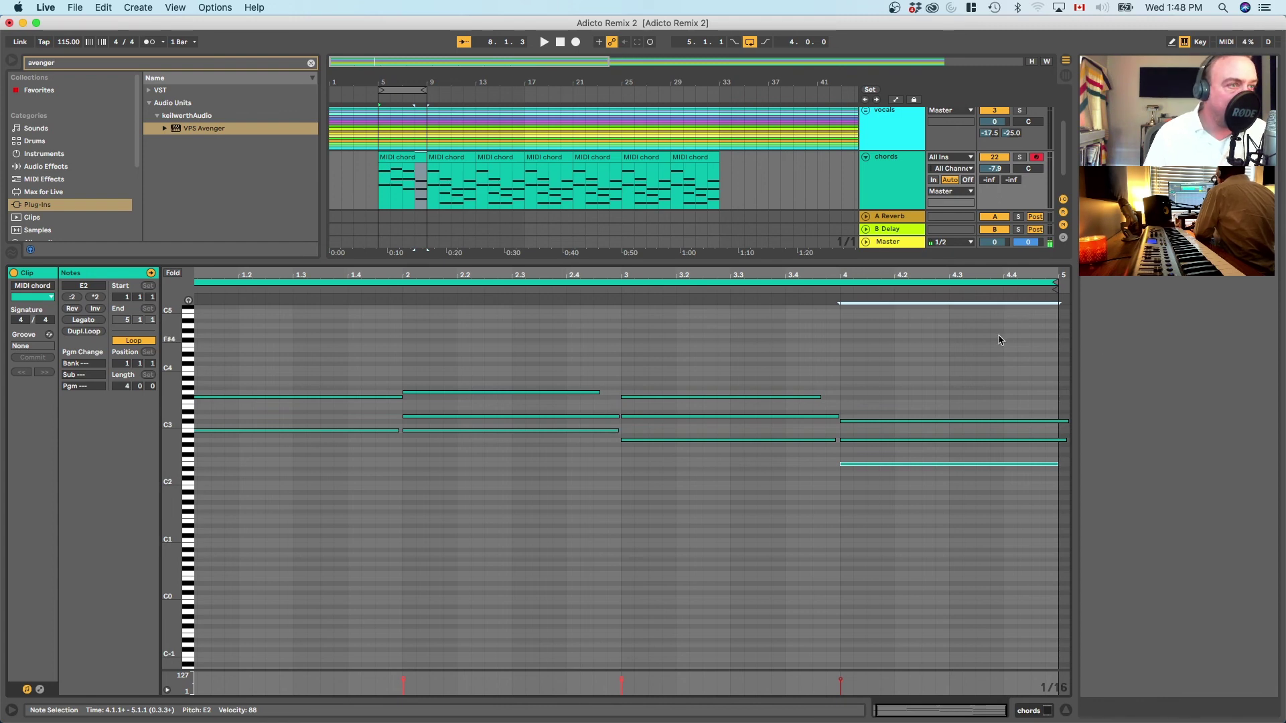
Step: Raise the fourth chord's E2 note one octave to E3, comparing it in playback before and after, and collapse the clip editor
key("space")
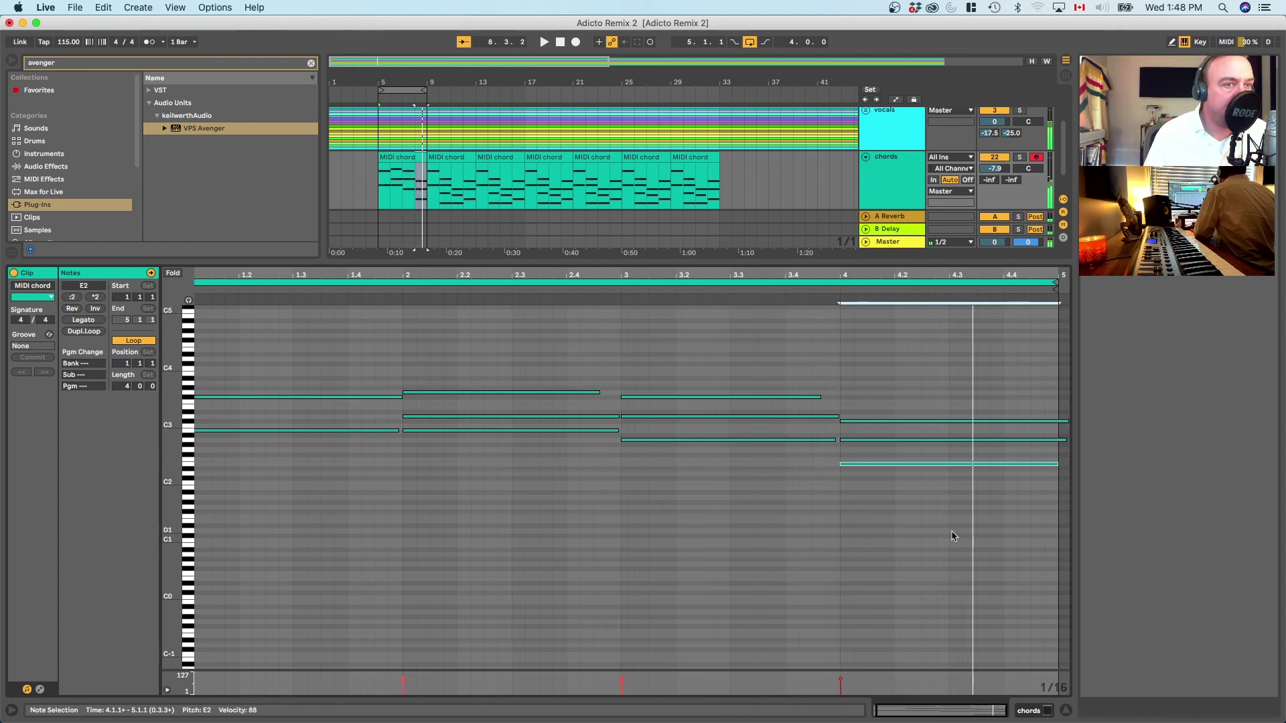
key("space")
left_click_drag(953, 527, 891, 457)
key("shift+Up")
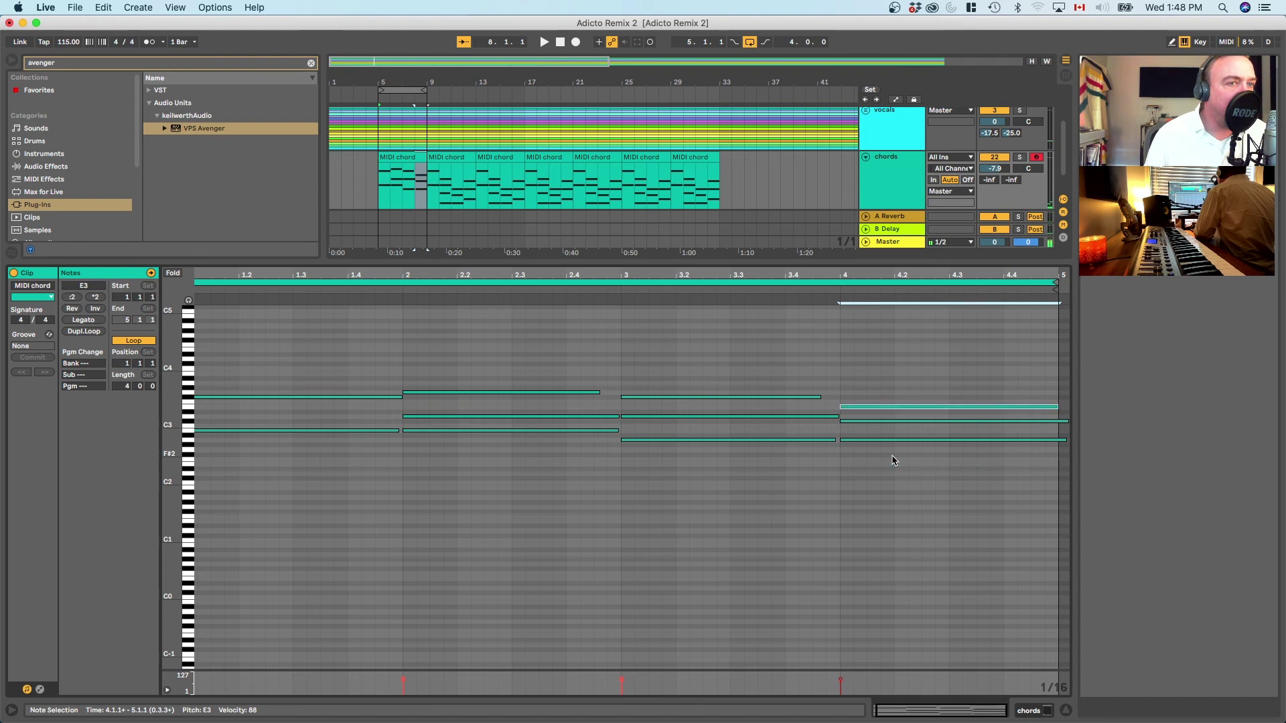
left_click(613, 289)
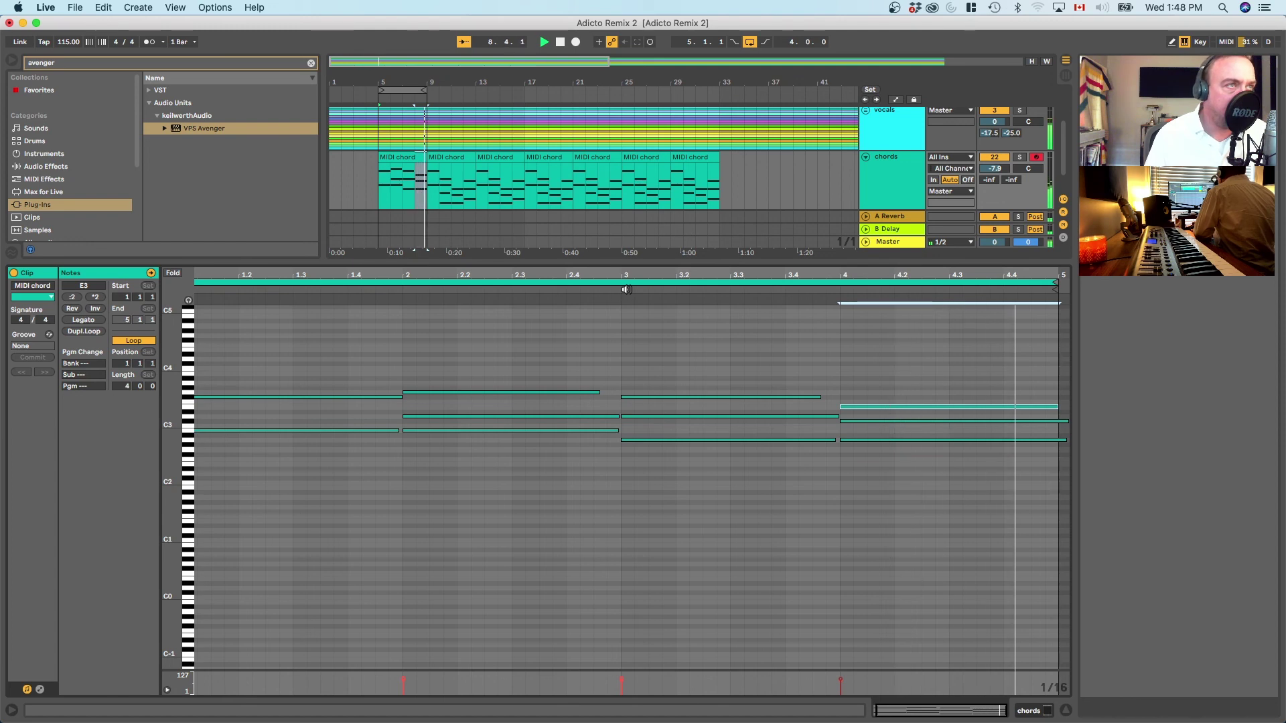
key("space")
left_click(1066, 711)
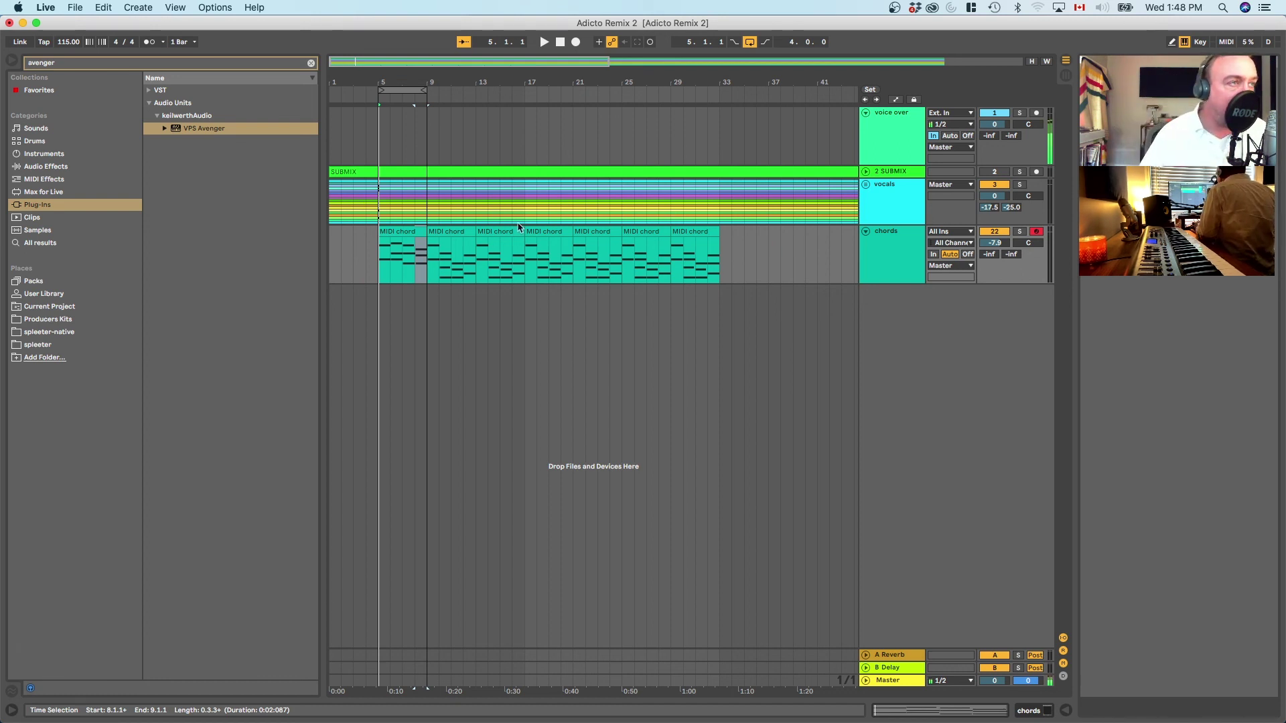
Step: Duplicate the revoiced first chord clip repeatedly along the chords track, replacing the old clips and filling it up to bar 97
left_click(405, 232)
key("super+d")
key("super+d")
key("super+d")
key("super+d")
key("super+d")
key("super+d")
key("super+d")
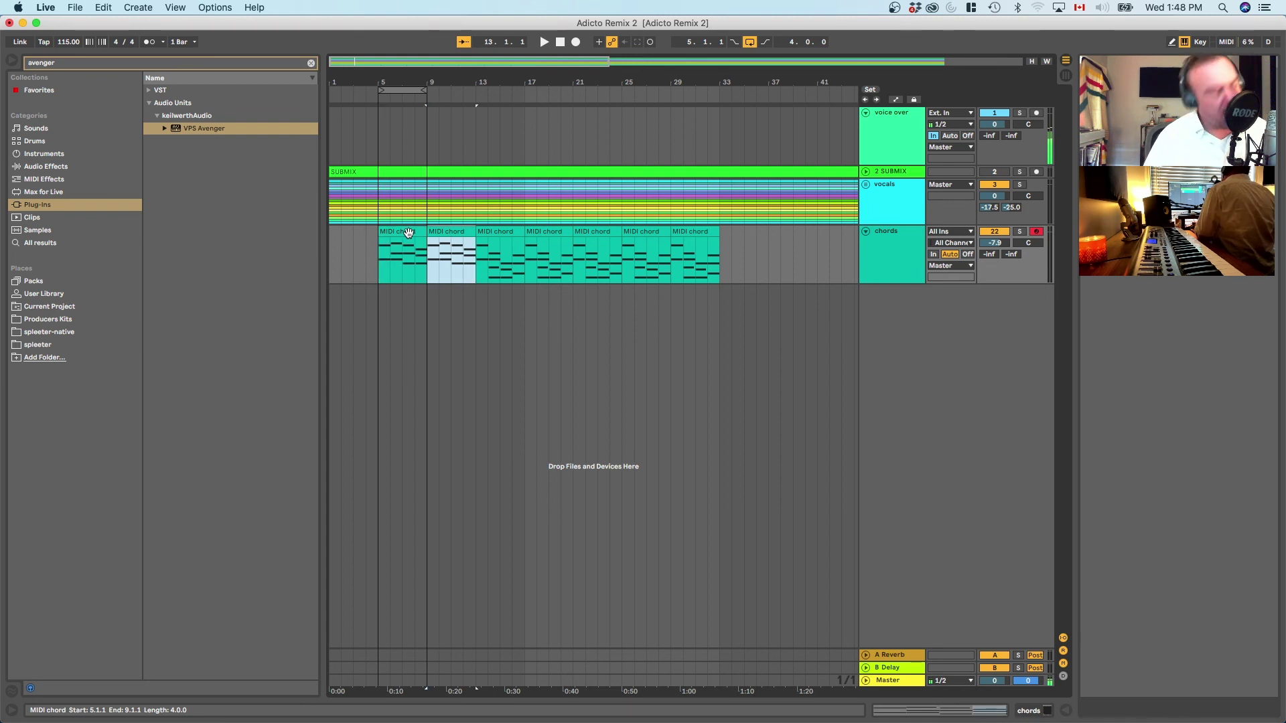
key("super+d")
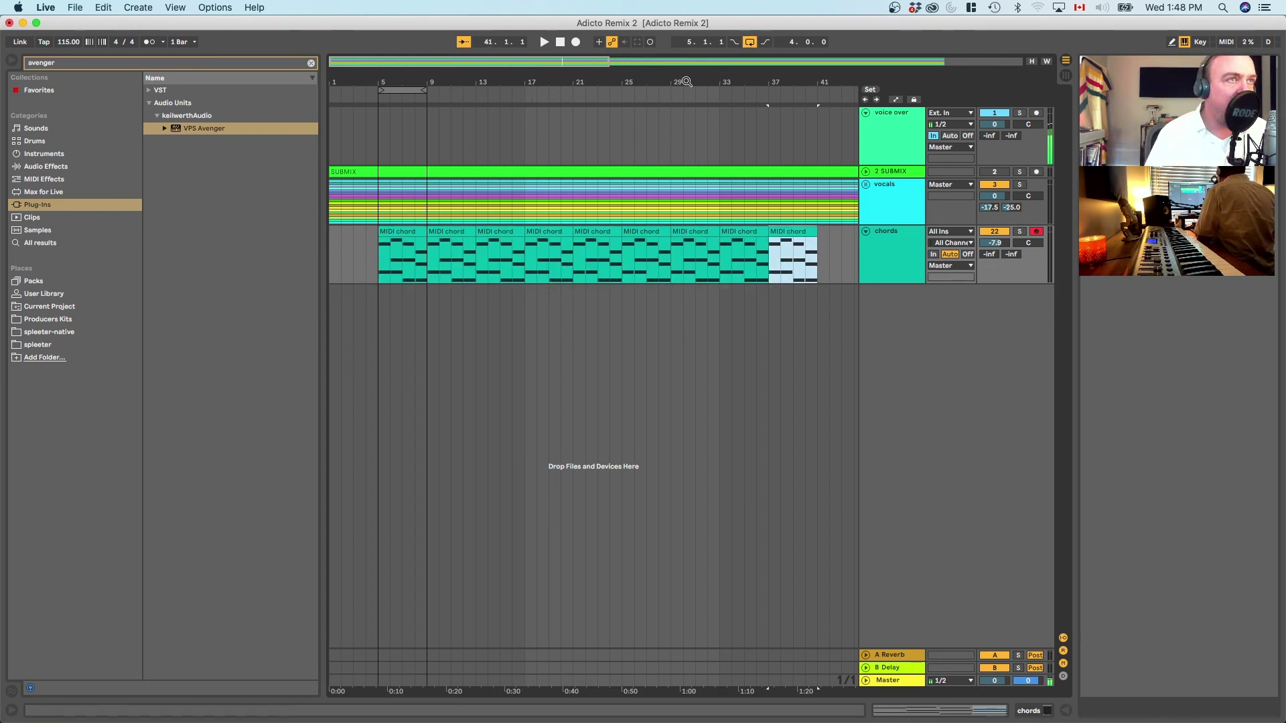
key("minus")
key("super+d")
key("super+d")
key("super+d")
key("super+d")
key("super+d")
key("super+d")
key("super+d")
key("super+d")
key("super+d")
key("super+d")
key("super+d")
key("super+d")
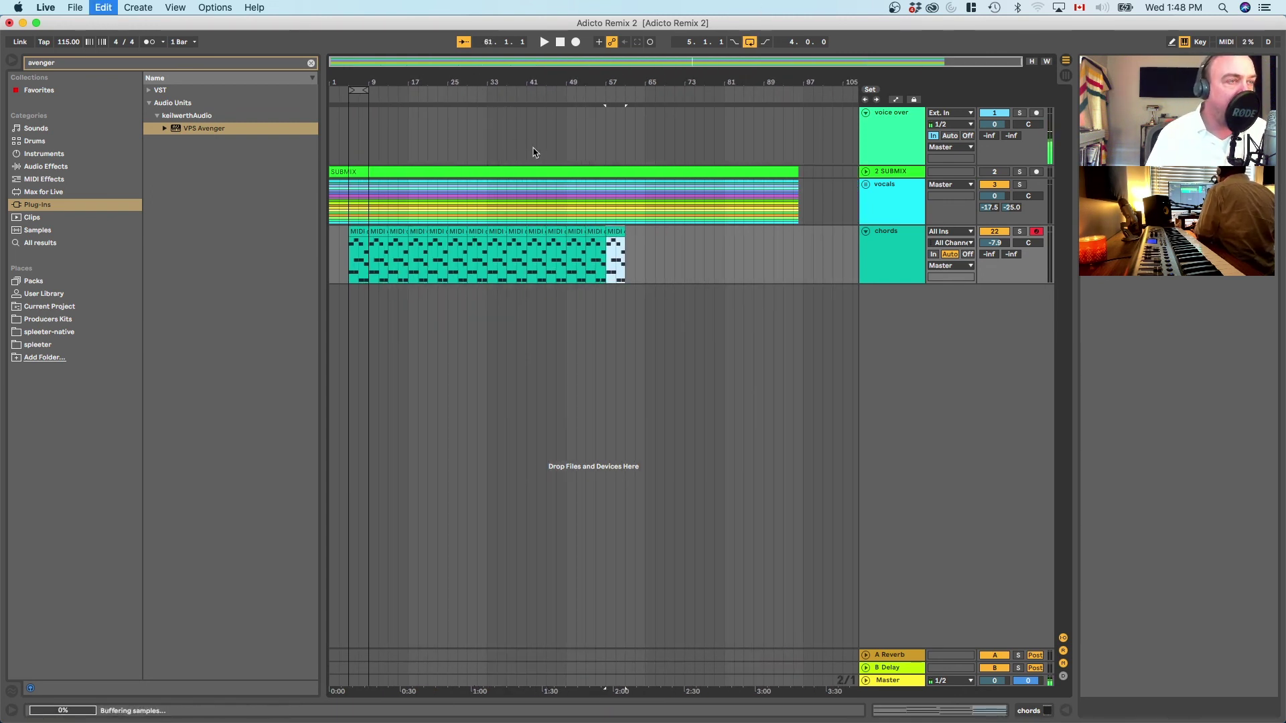
key("super+d")
key("super+d")
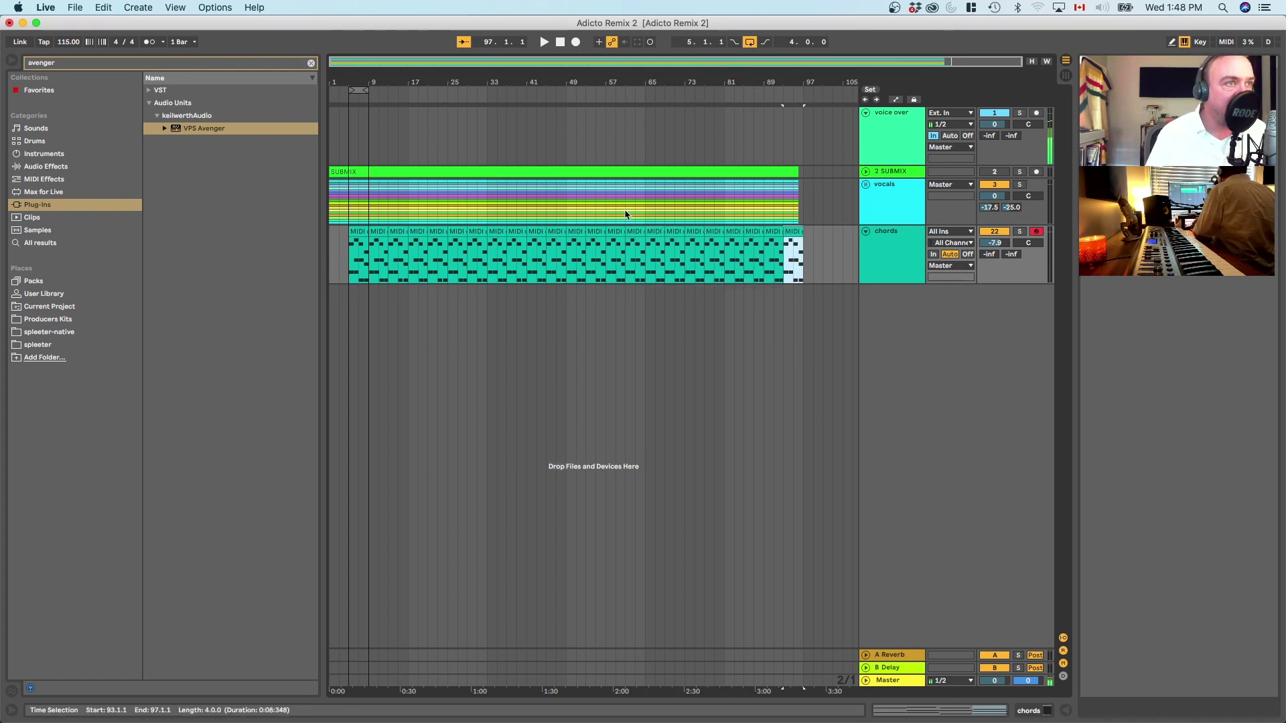
Step: Play the arrangement from around bar 53, stop playback, and turn on Draw Mode
left_click(586, 96)
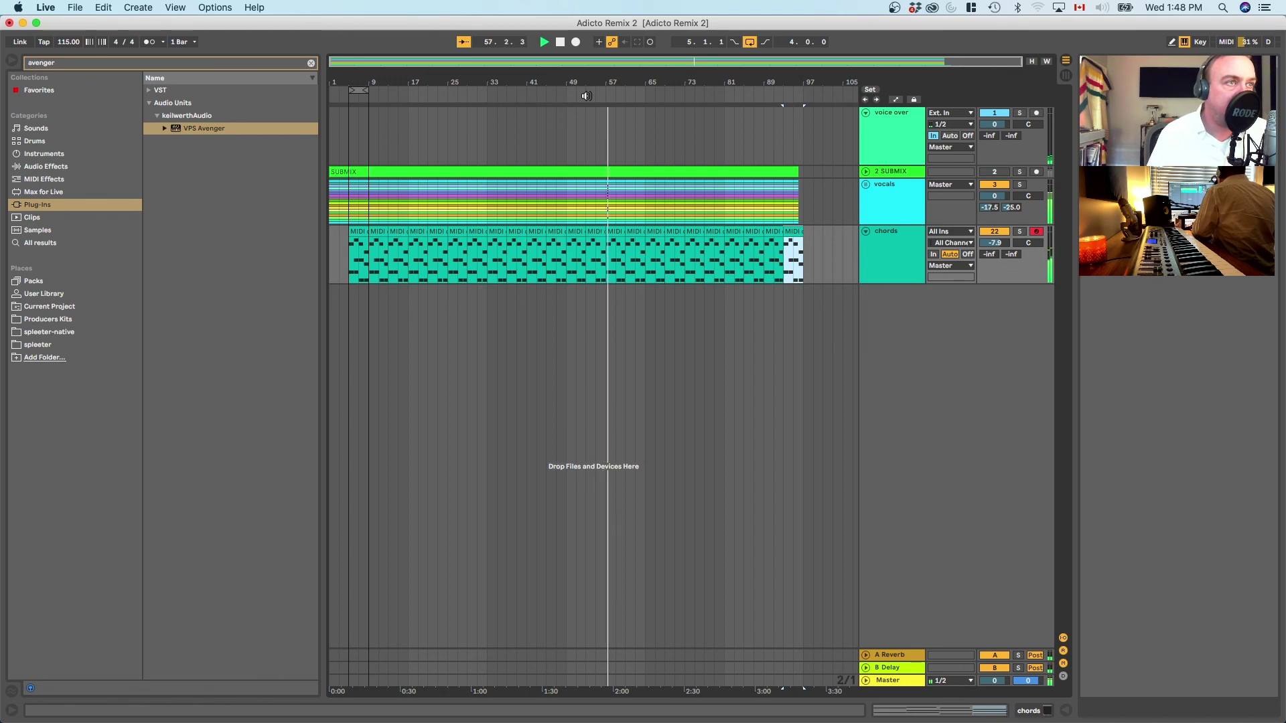
key("space")
key("b")
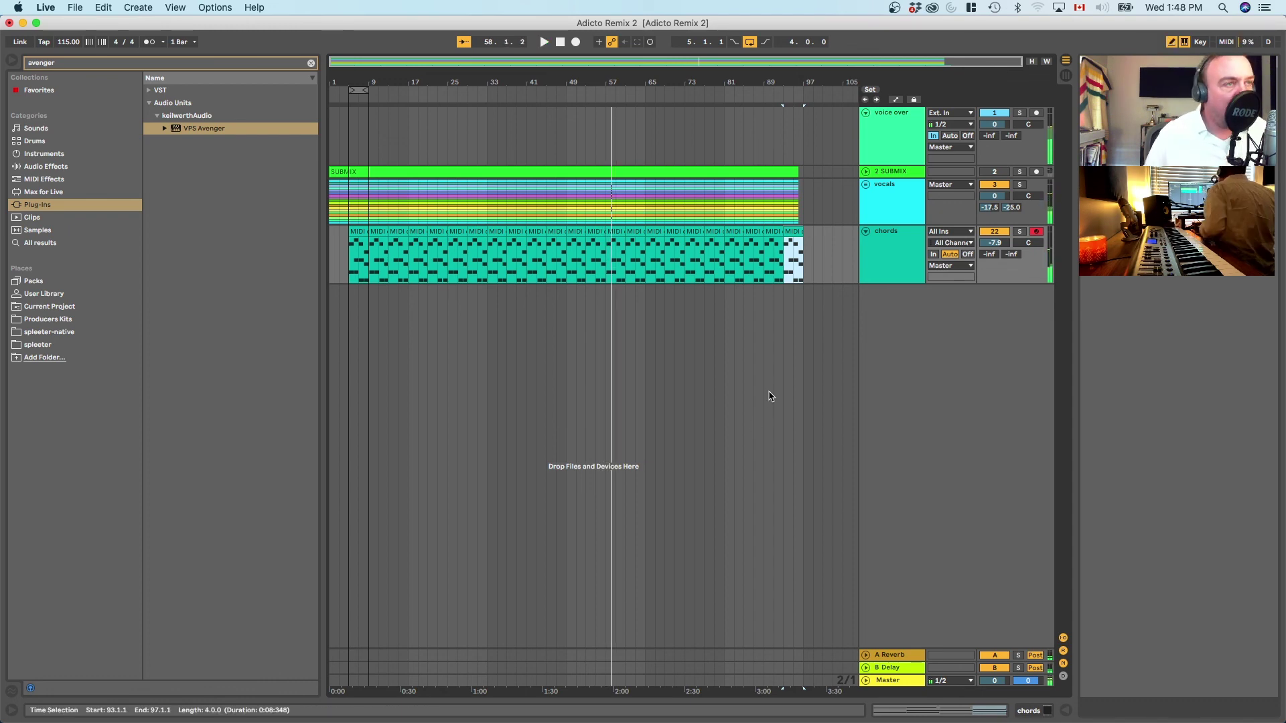